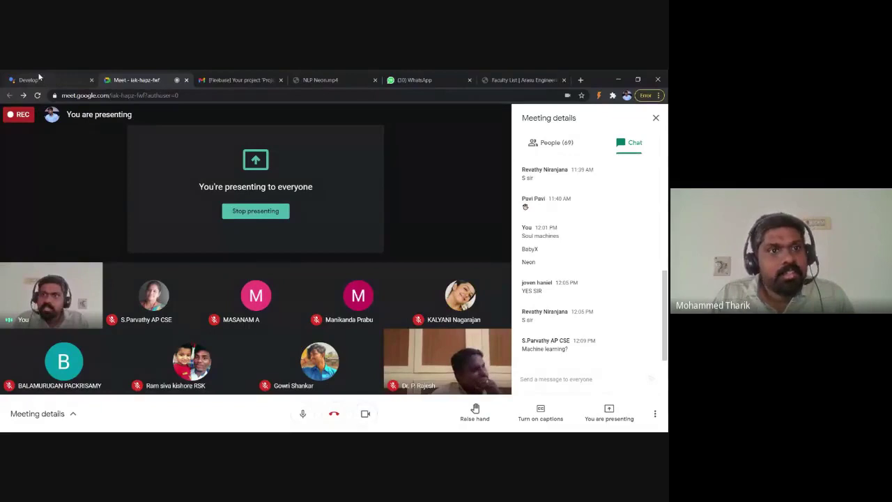
Step: Move between the Meet call and the Actions Console main invocation page, ending on the project
click(40, 78)
click(104, 79)
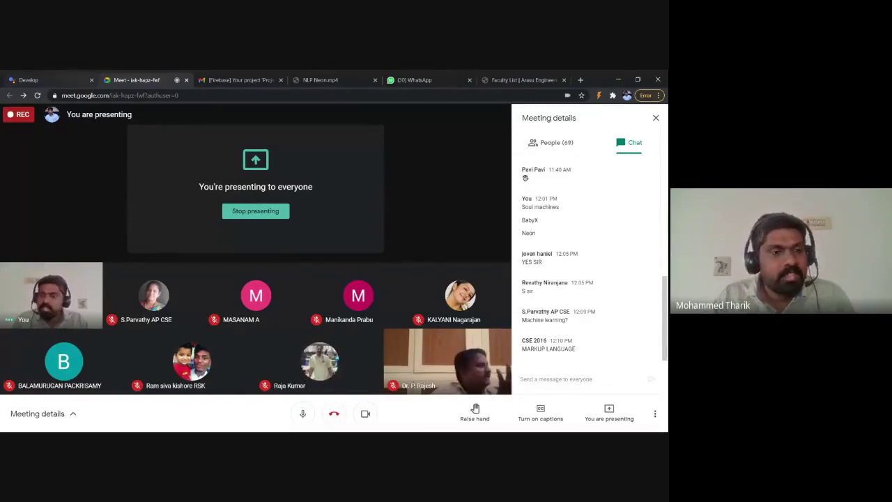
click(42, 80)
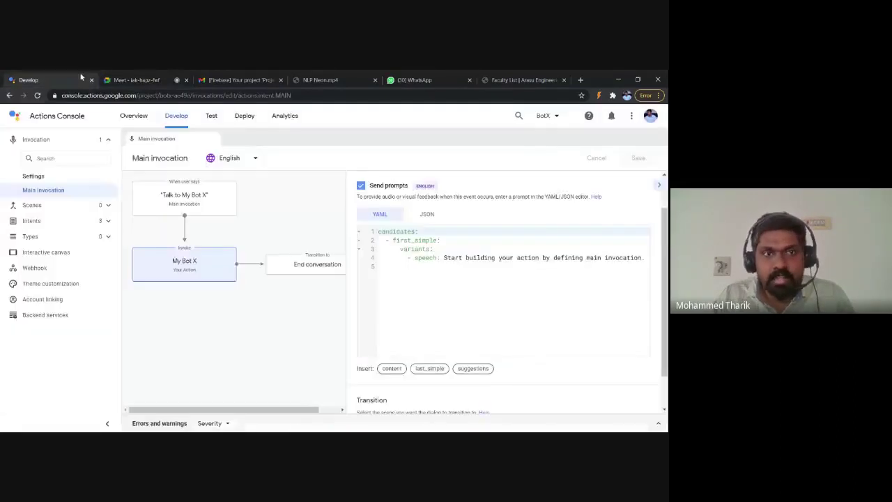
click(141, 78)
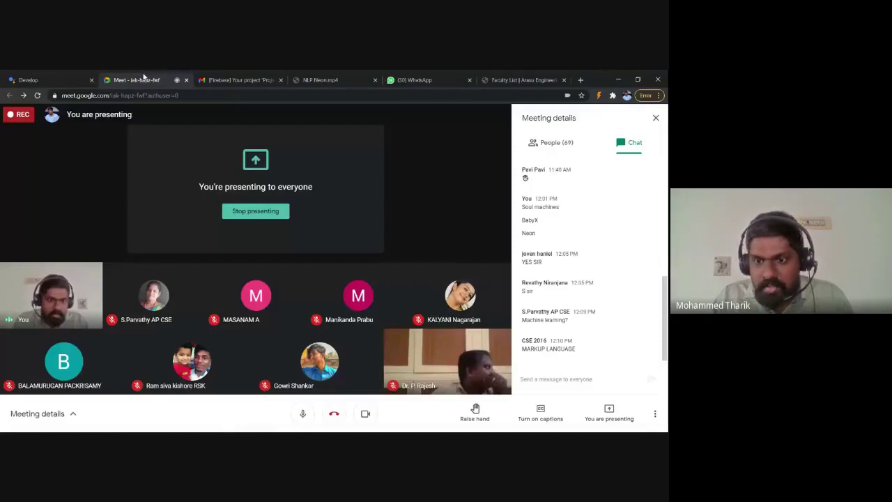
click(24, 78)
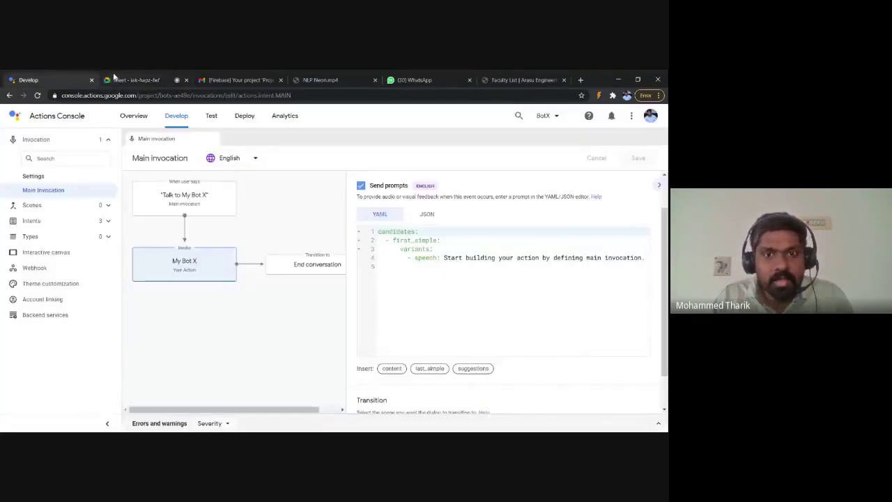
click(136, 80)
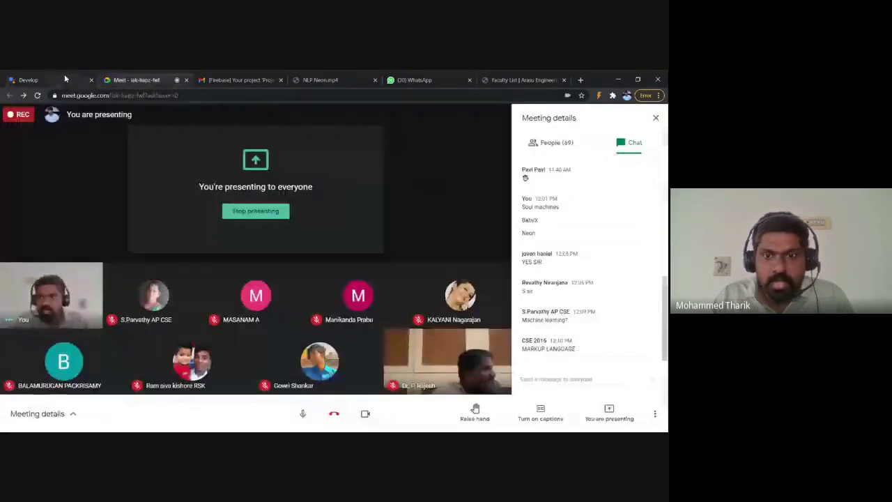
click(28, 80)
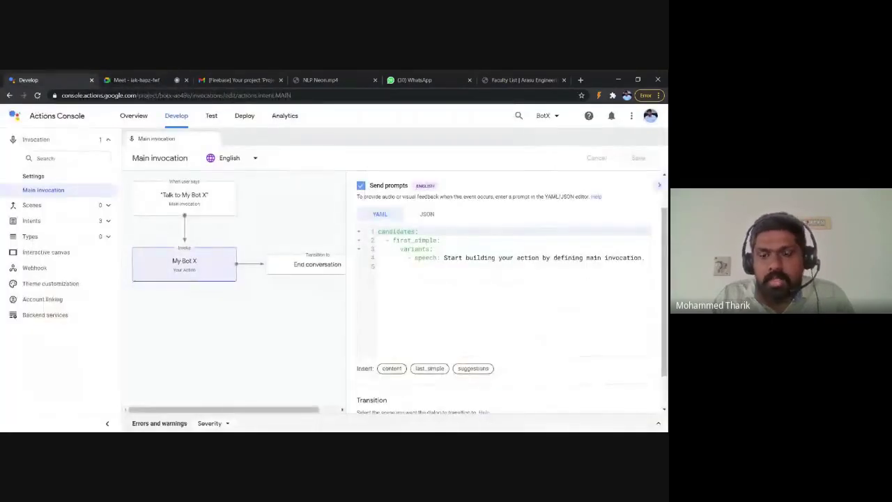
Step: Replace the main invocation's YAML speech text with 'Welcome to Arasu Engineering College' and save
drag(443, 257, 664, 268)
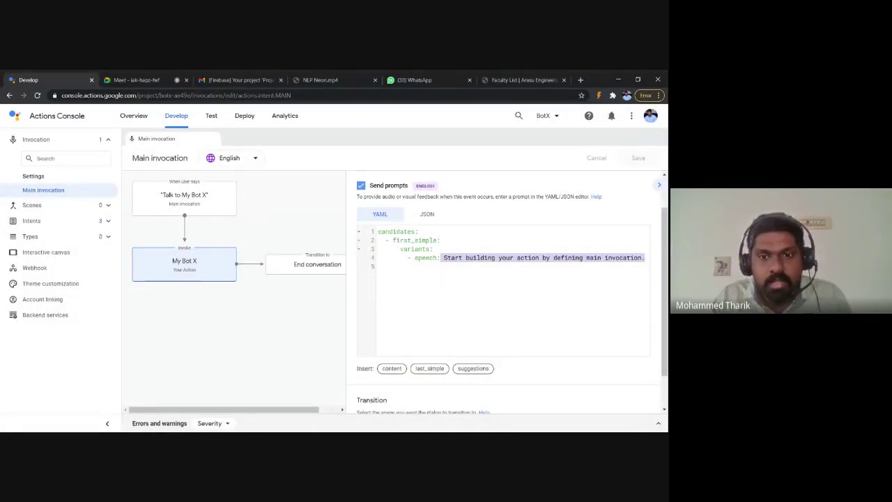
click(428, 216)
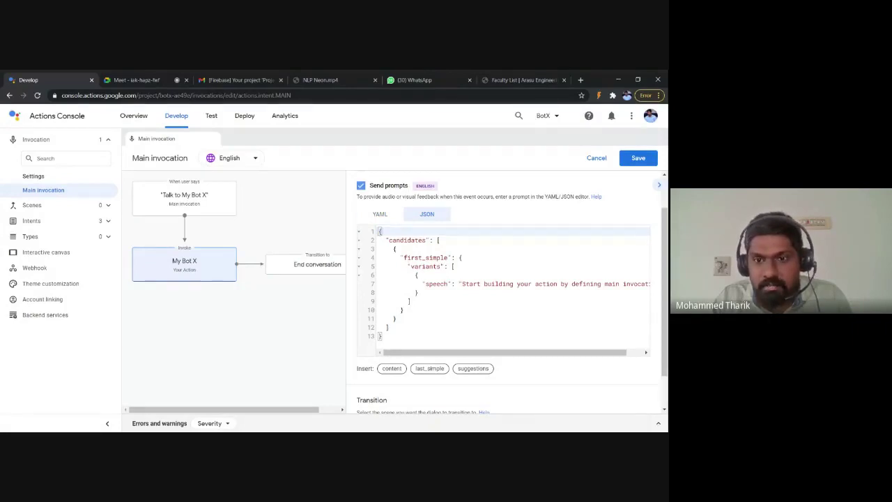
click(380, 214)
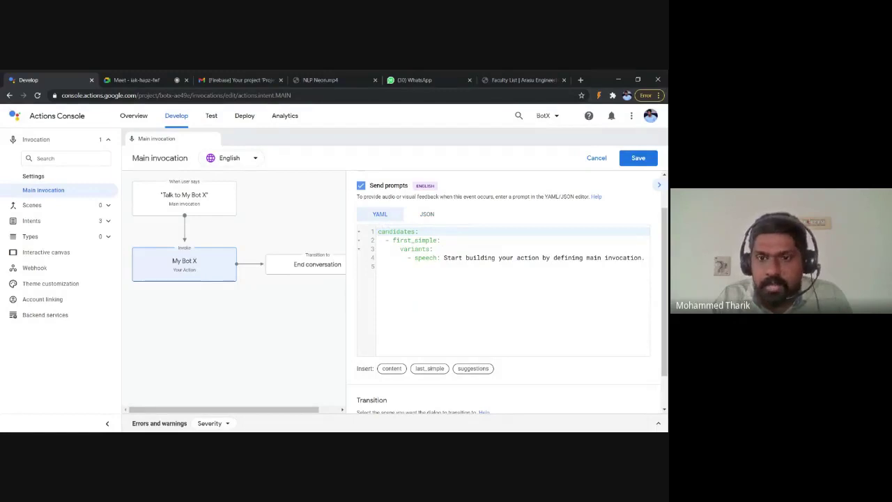
click(443, 258)
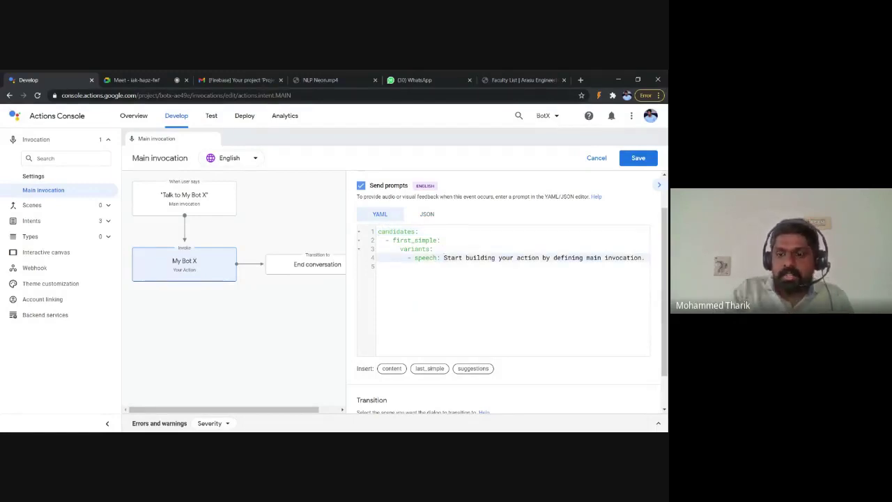
key(shift+End)
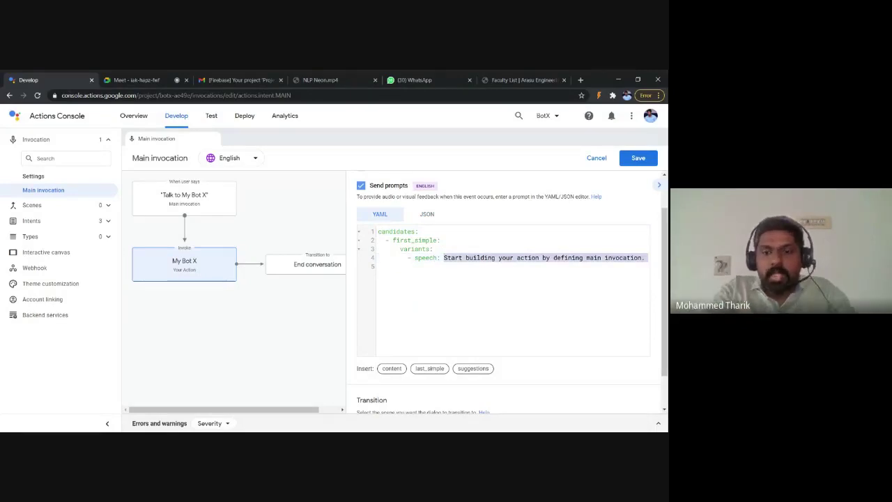
key(BackSpace)
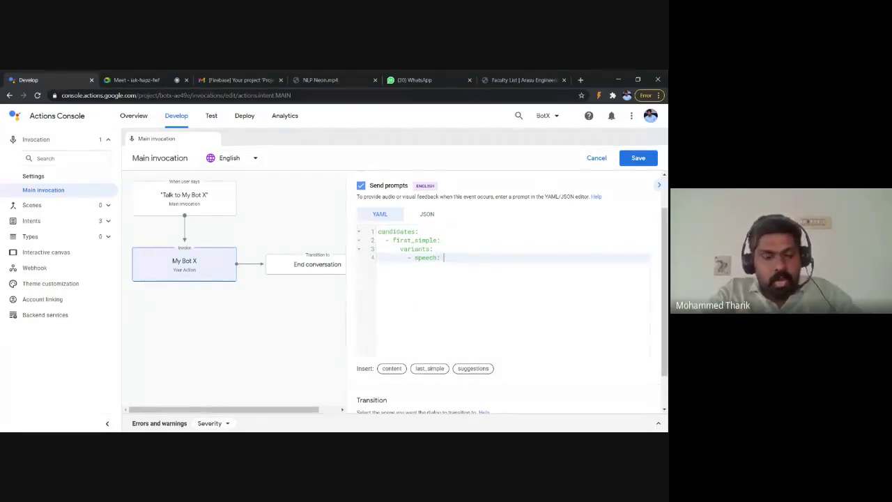
text(Welc)
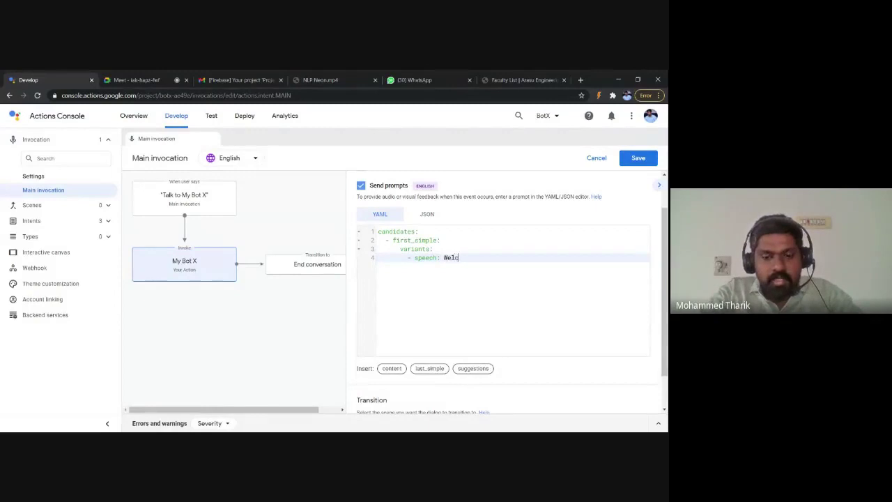
text(ome to )
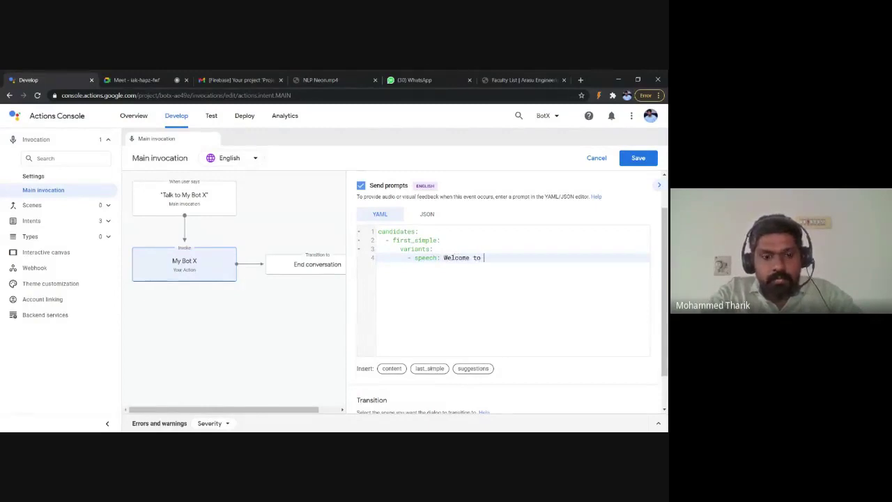
text(Arasu E)
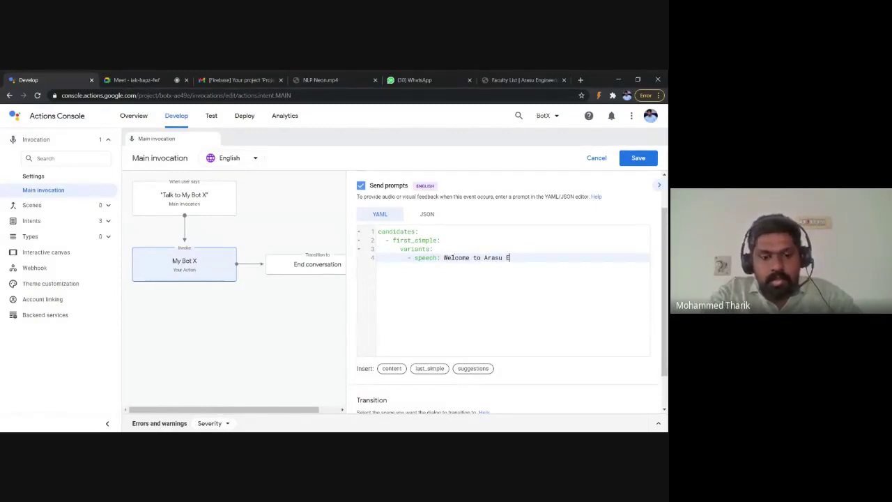
text(ngineeri)
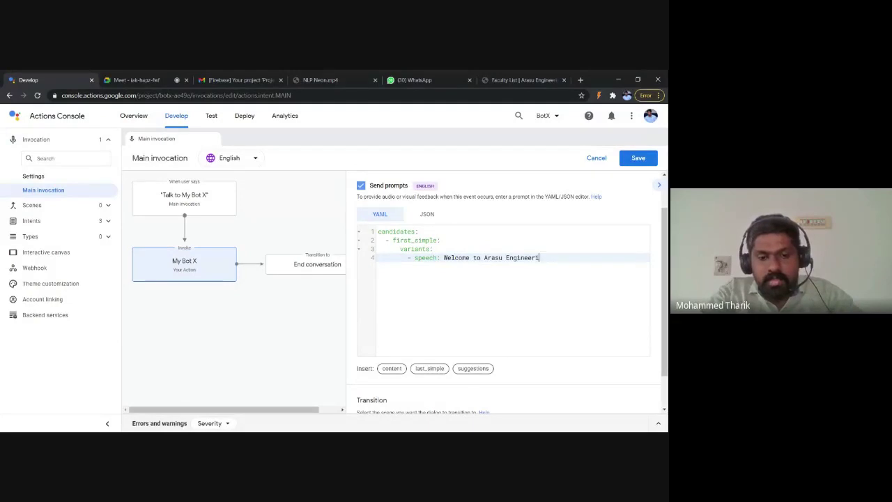
text(ng College)
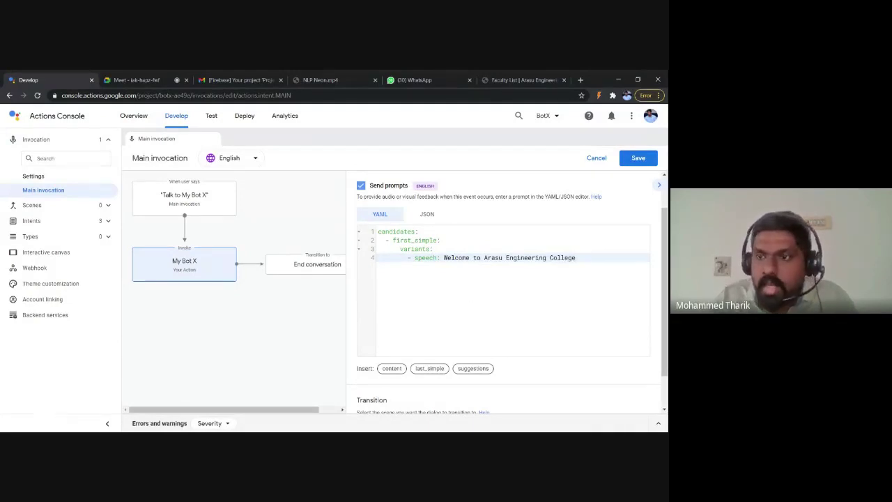
click(624, 163)
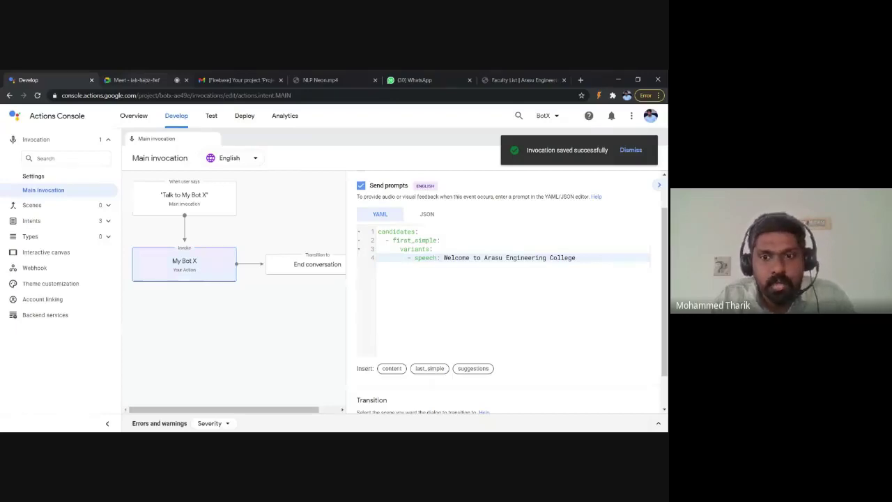
click(137, 80)
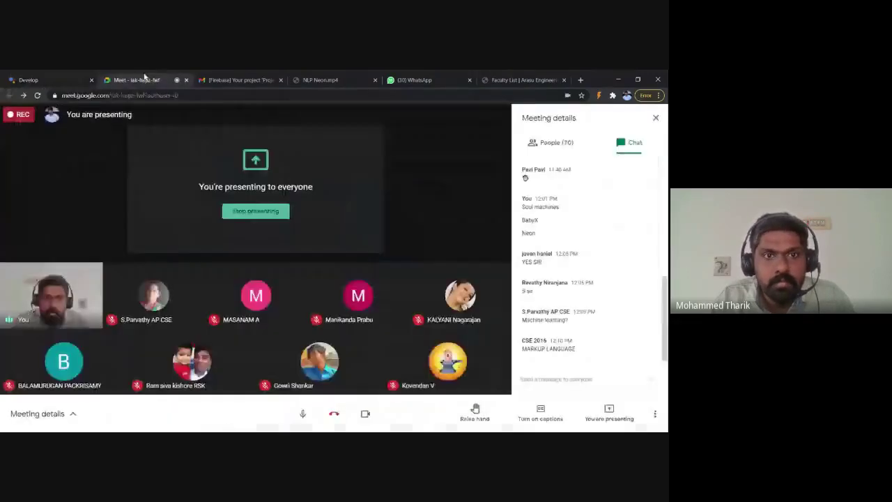
Step: Return to the Actions Console project and open the Test simulator for My Bot X
click(59, 78)
click(211, 116)
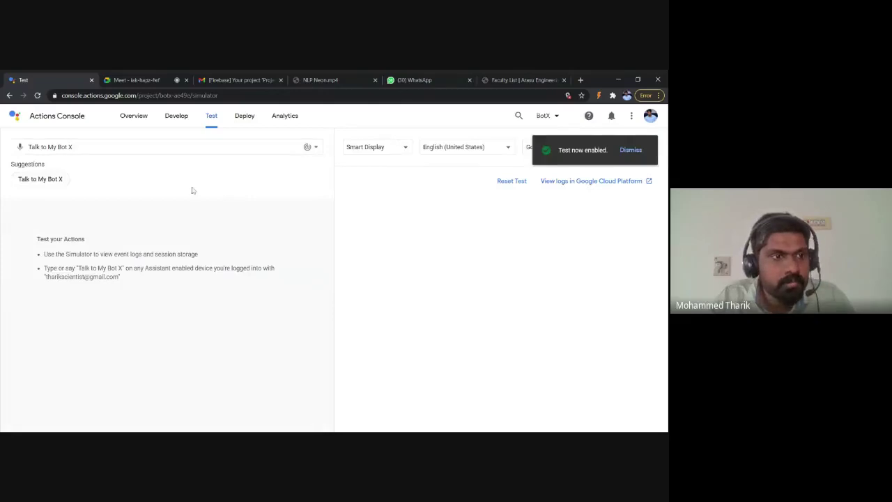
Step: Say 'Talk to My Bot X' in the simulator to hear the new welcome, then return to Develop
click(19, 148)
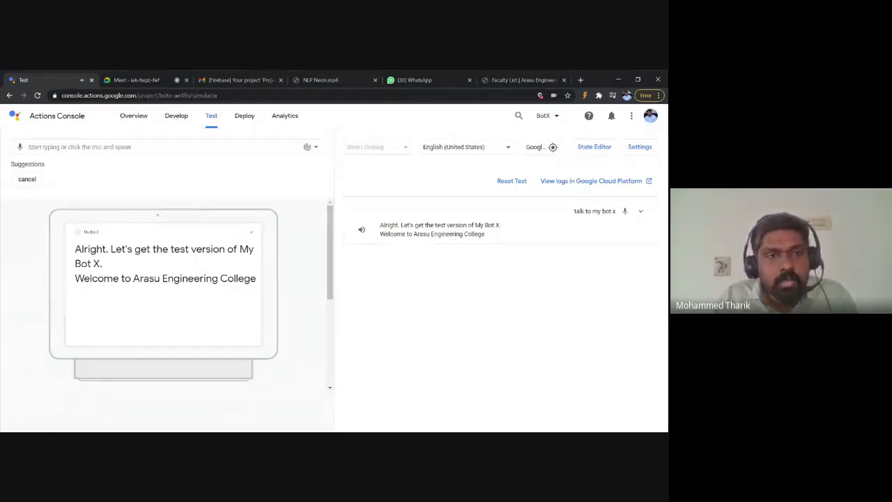
click(171, 124)
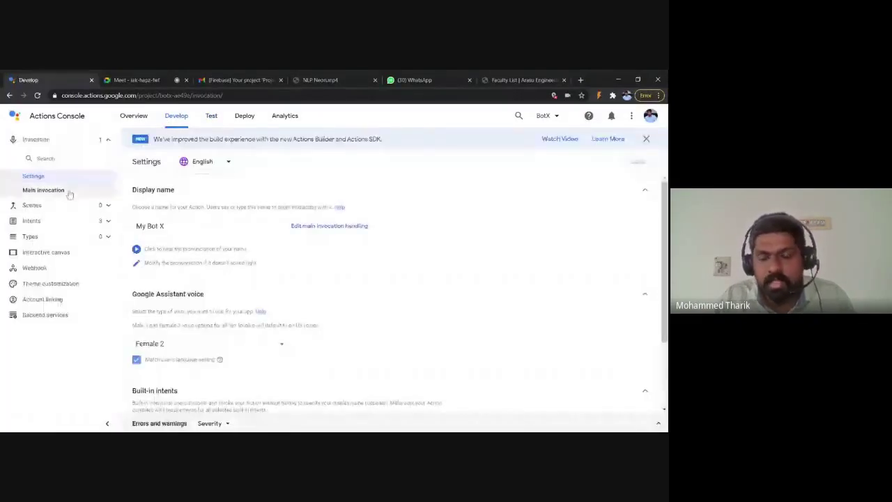
click(69, 193)
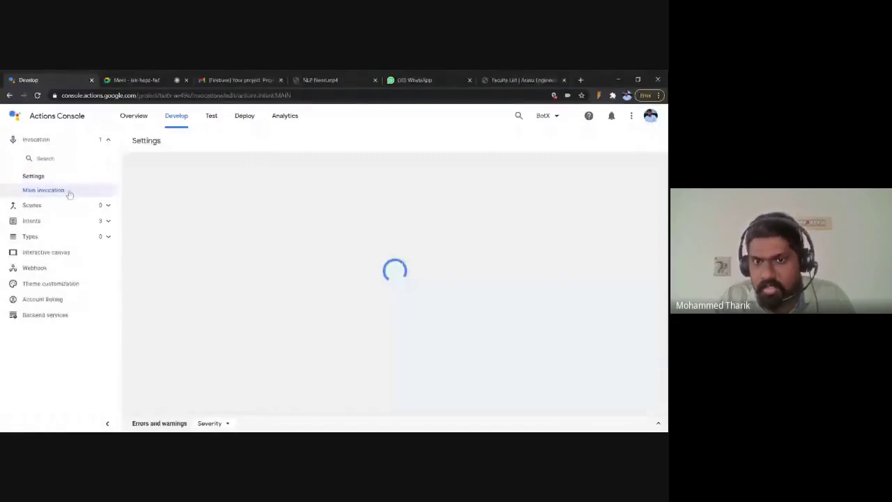
scroll(461, 332, down, 1)
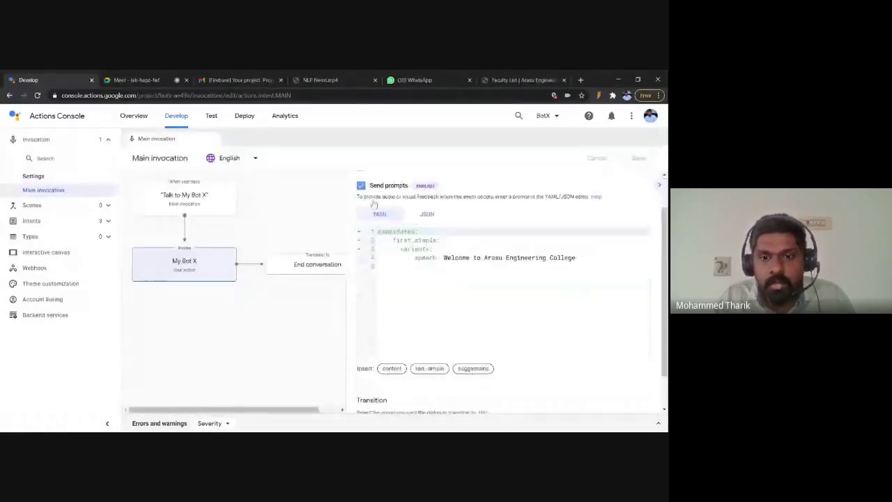
scroll(461, 331, down, 1)
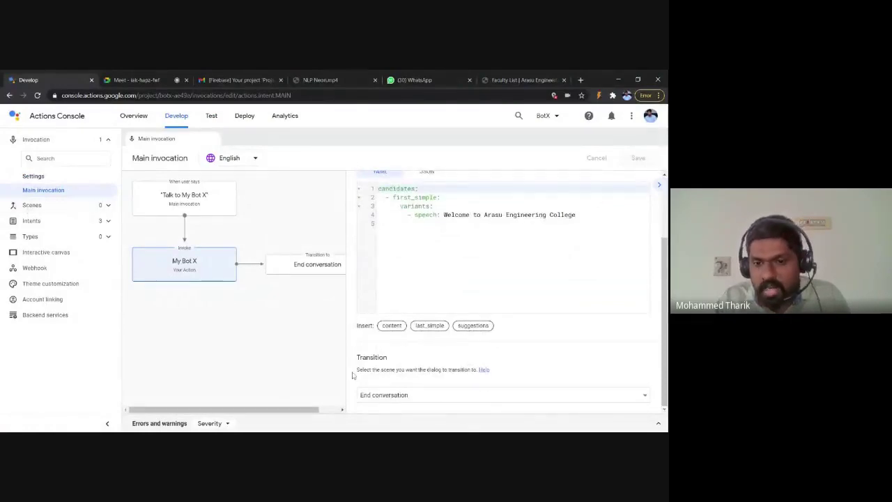
click(428, 395)
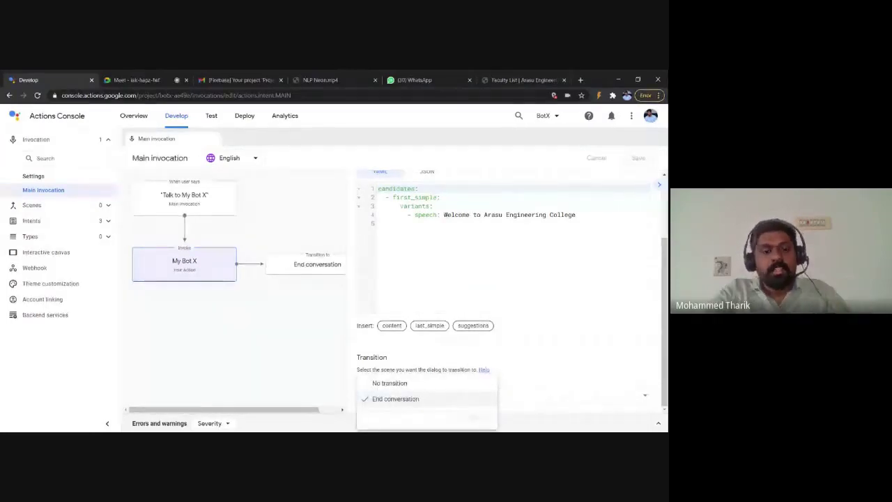
text(Start)
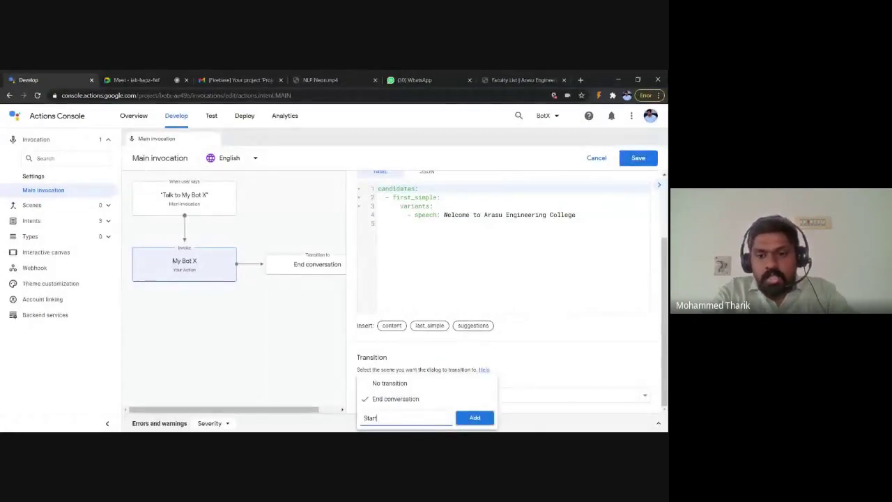
key(Return)
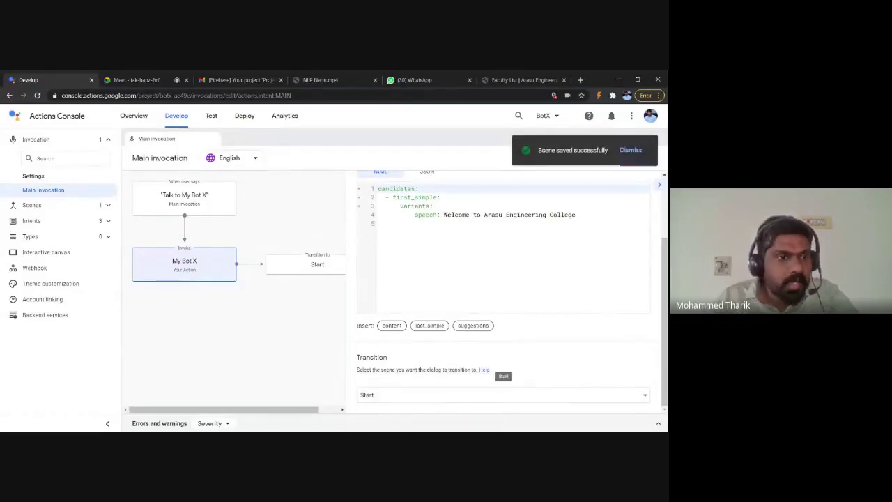
click(107, 206)
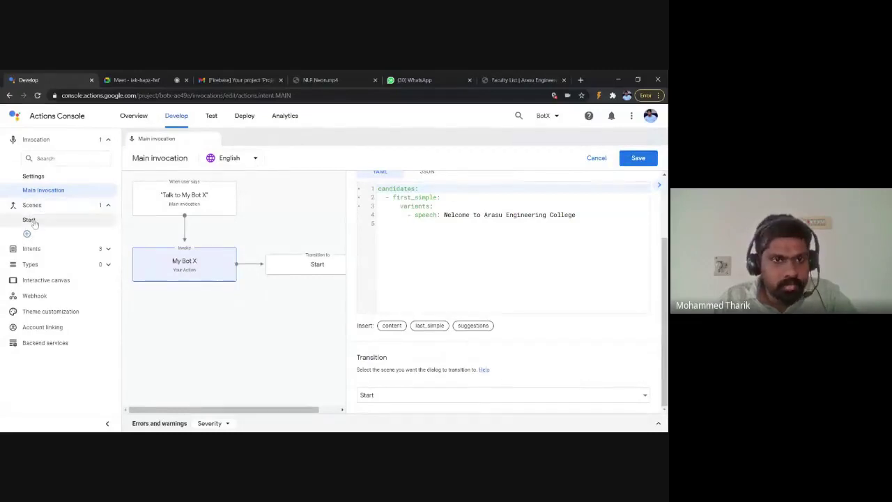
click(123, 78)
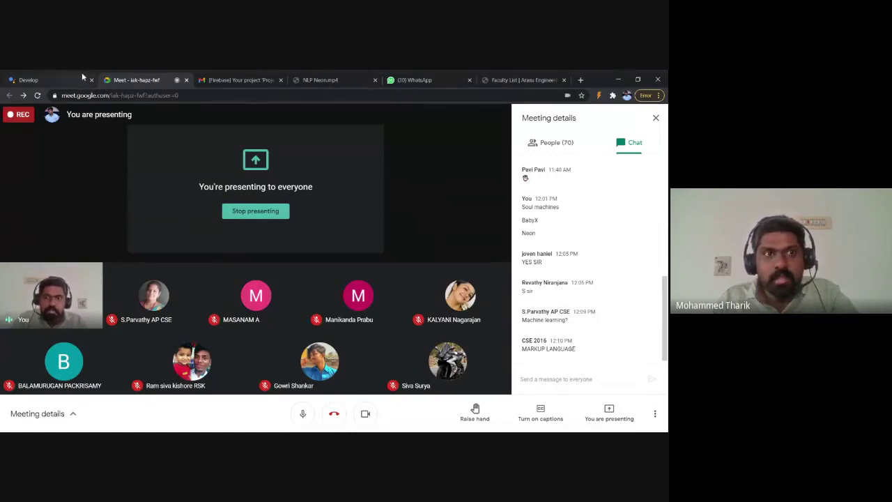
Step: Save the Main invocation with its 'Welcome to Arasu Engineering College' prompt and open the Start scene
click(60, 78)
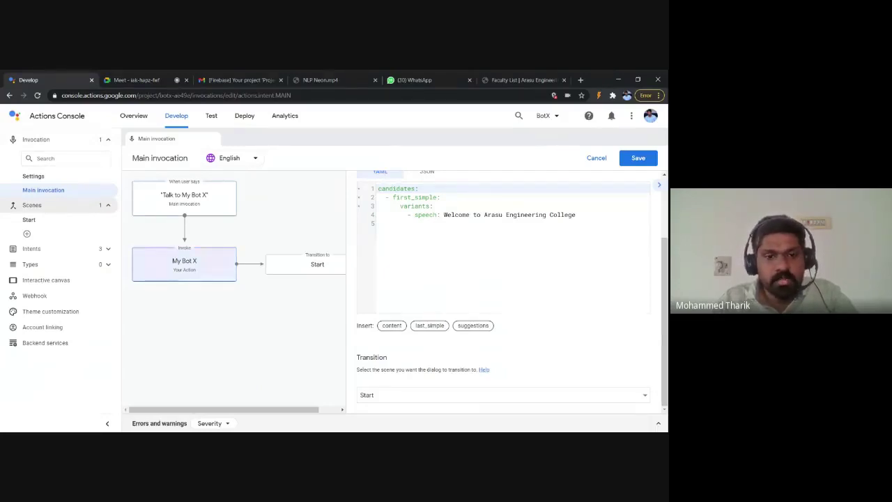
click(136, 80)
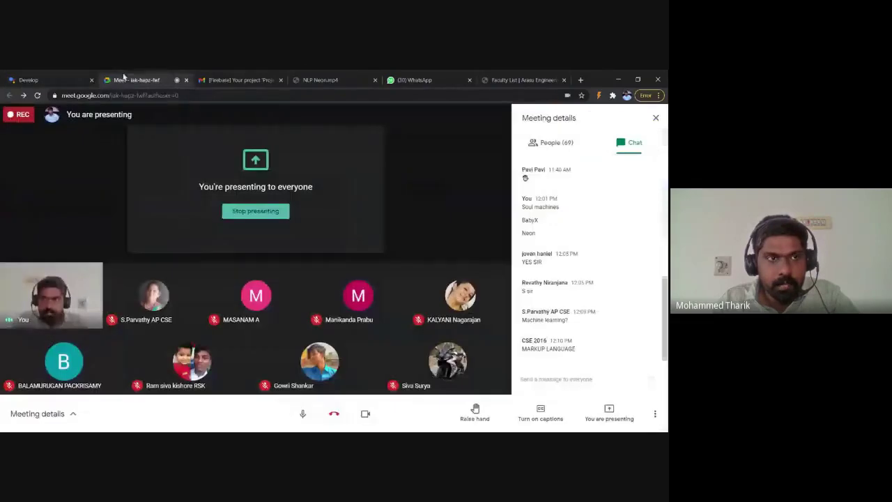
click(59, 78)
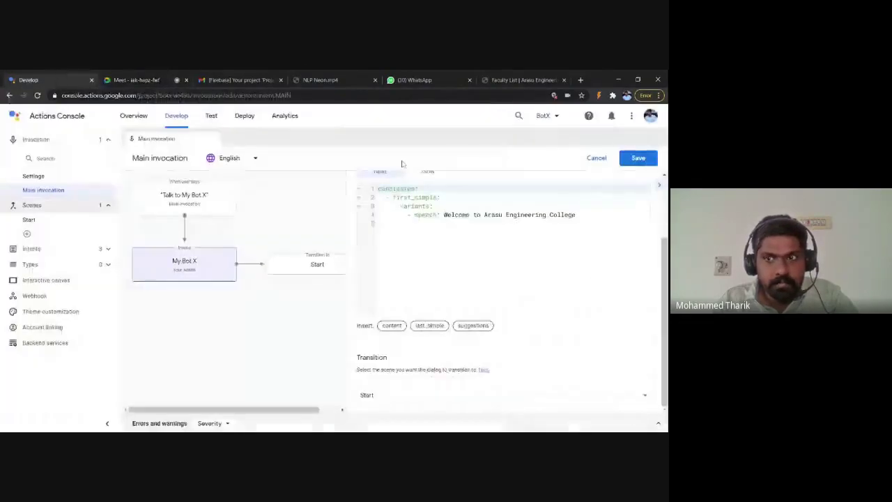
click(645, 159)
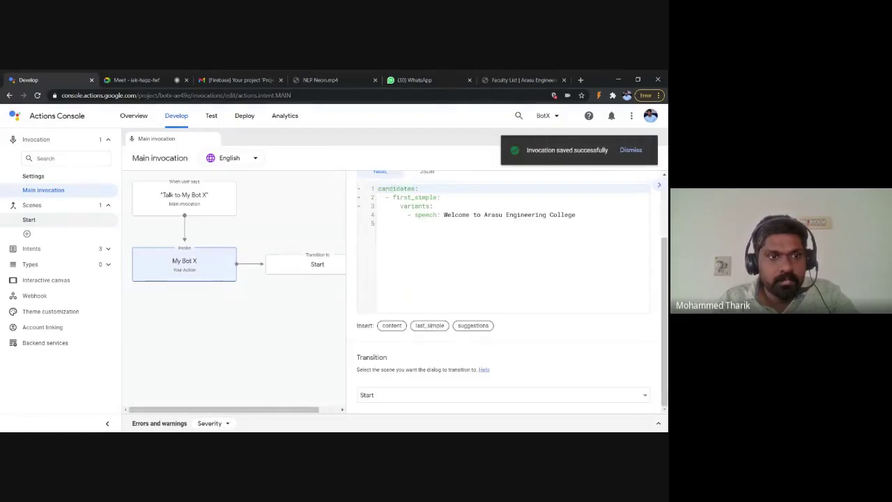
click(50, 223)
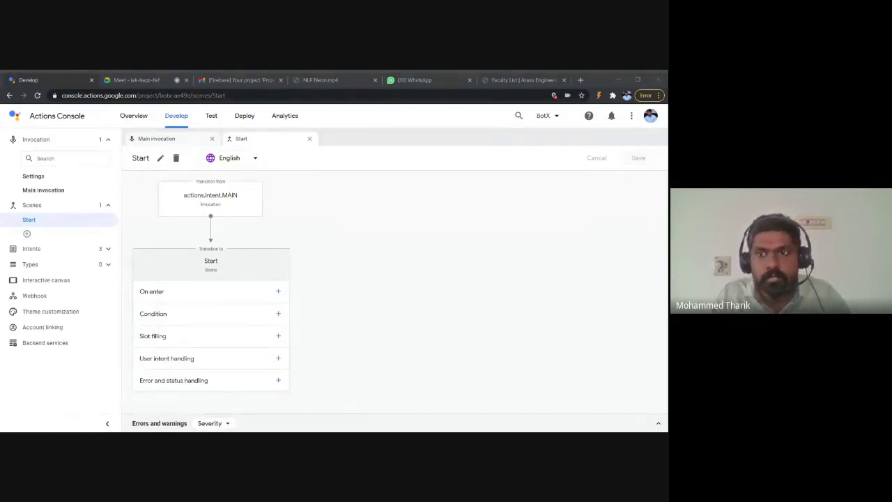
Step: Add an On enter prompt 'Are you Ready for virtual tour' to the Start scene and save it
click(470, 333)
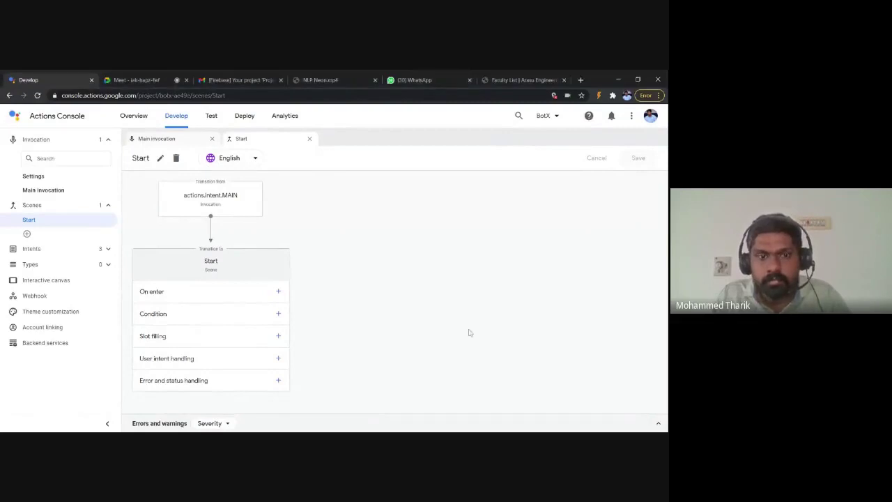
click(278, 292)
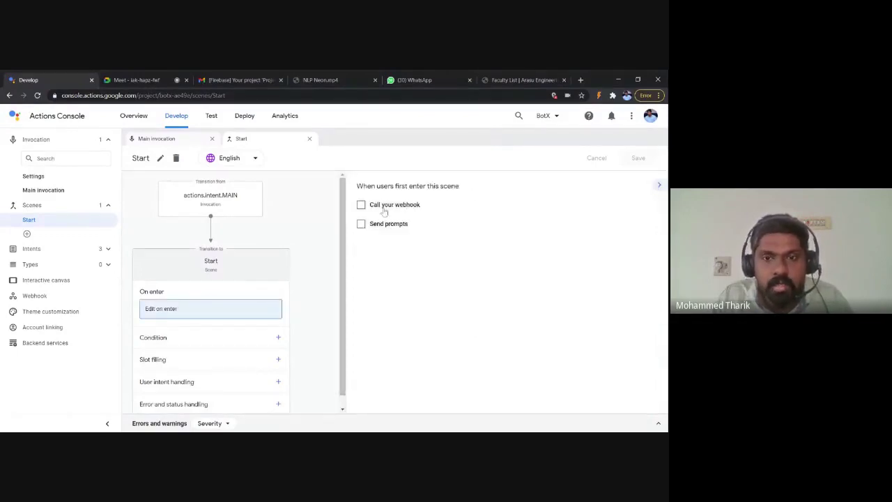
click(380, 225)
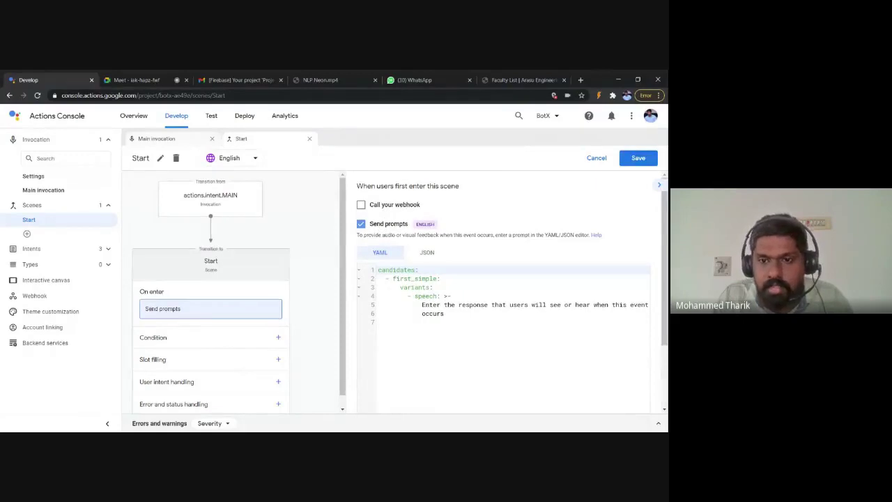
drag(422, 304, 444, 313)
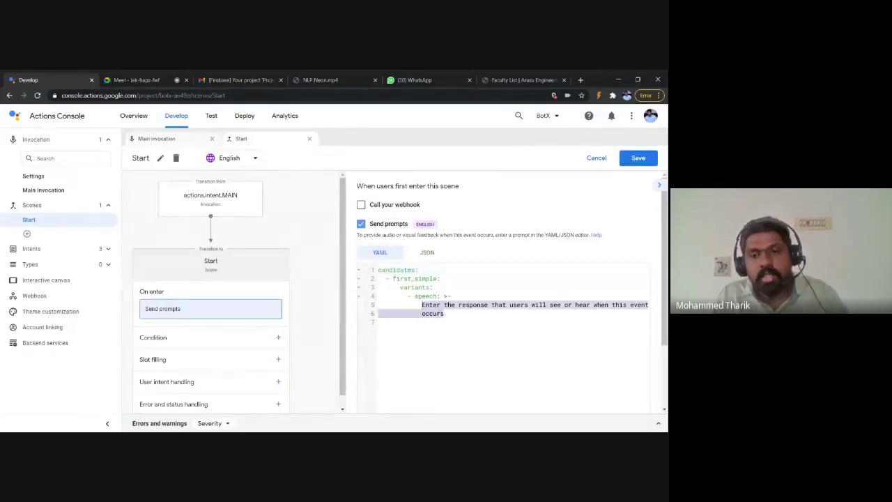
text(Are you Ready for virtual tour)
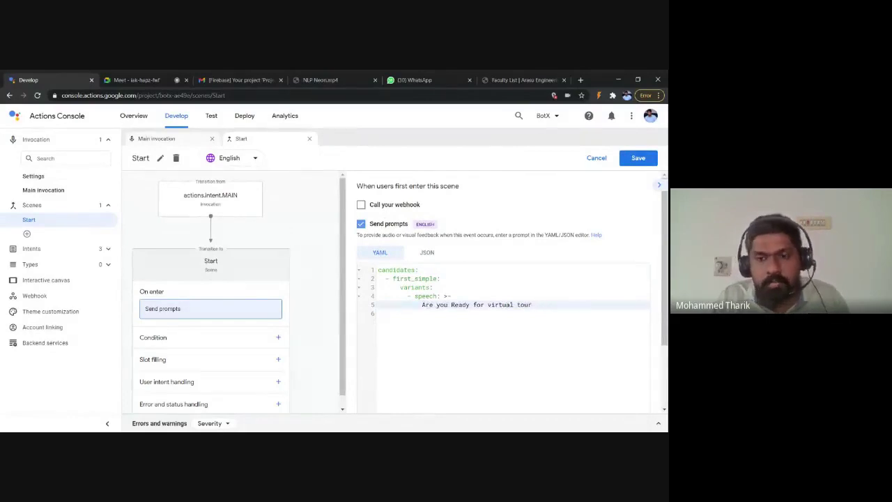
scroll(508, 293, down, 1)
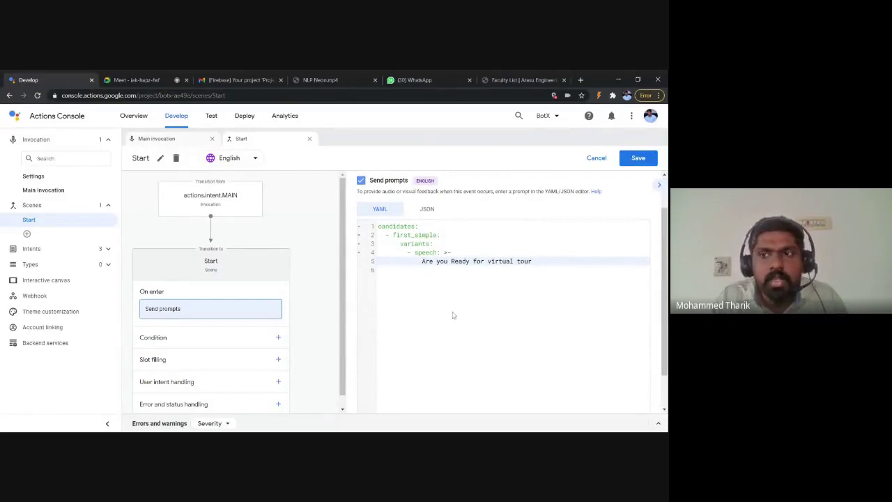
click(636, 163)
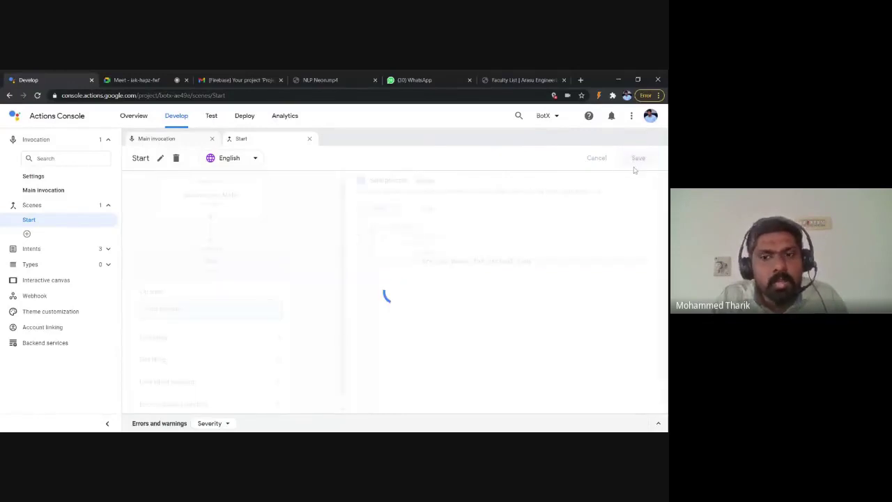
click(133, 79)
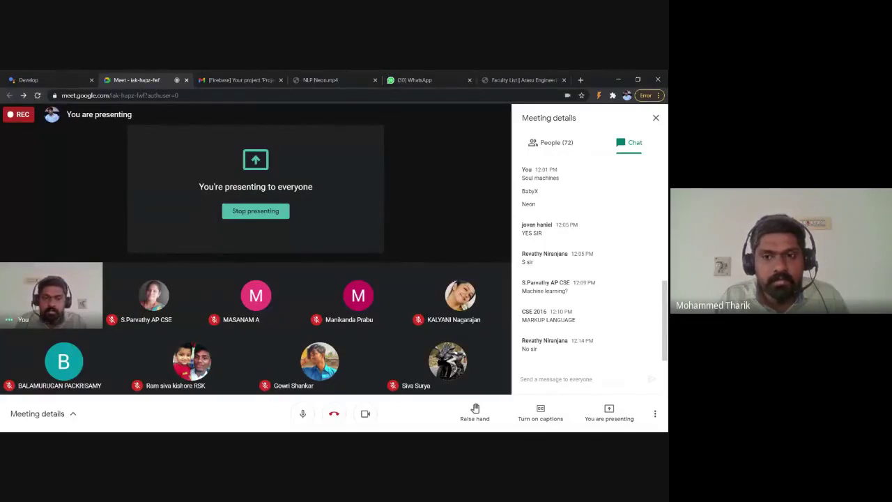
Step: Add 'Yes' and 'No' suggestion chips to the Start scene's entry prompt and save
click(31, 79)
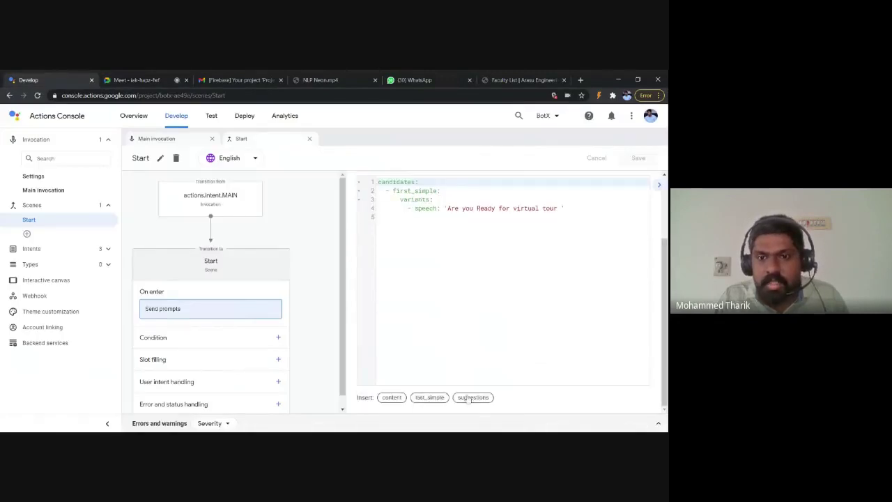
click(471, 397)
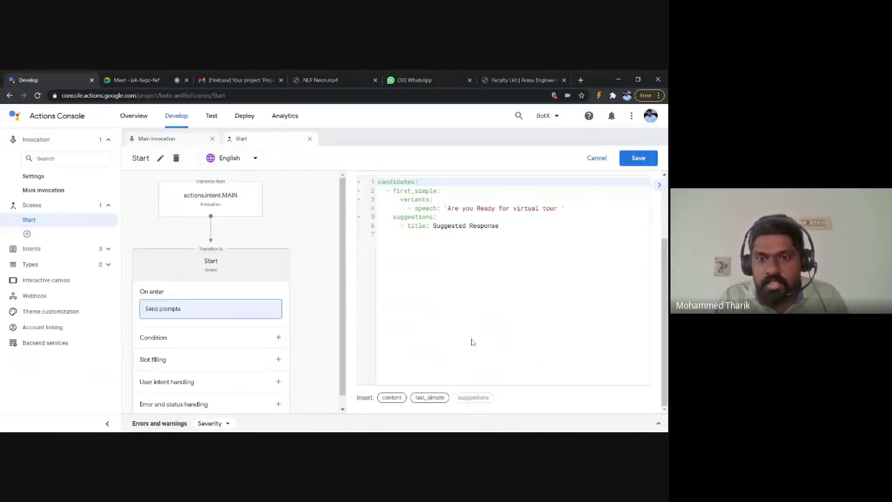
click(429, 225)
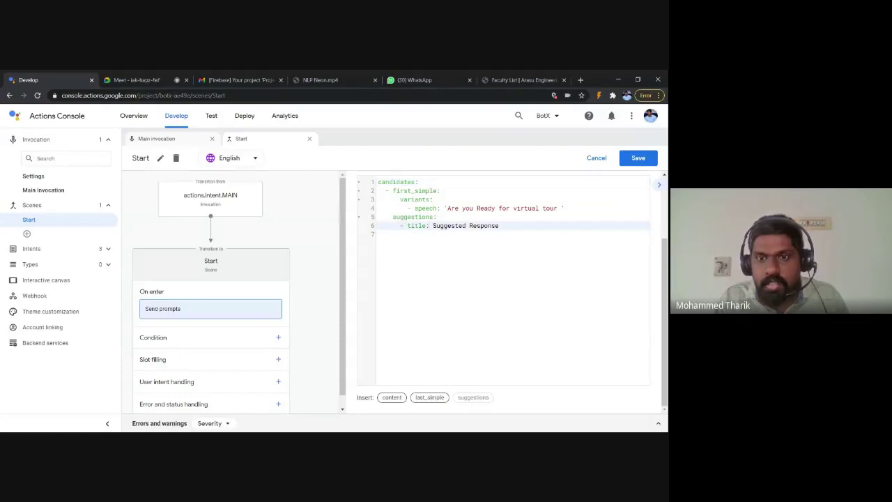
mouse_move(433, 225)
mouse_down()
mouse_move(648, 225)
mouse_move(499, 226)
mouse_up()
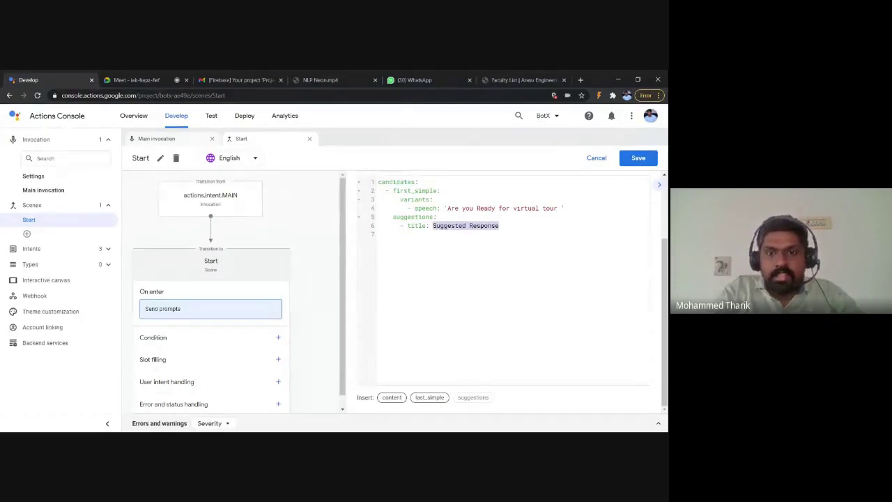
text(Yes)
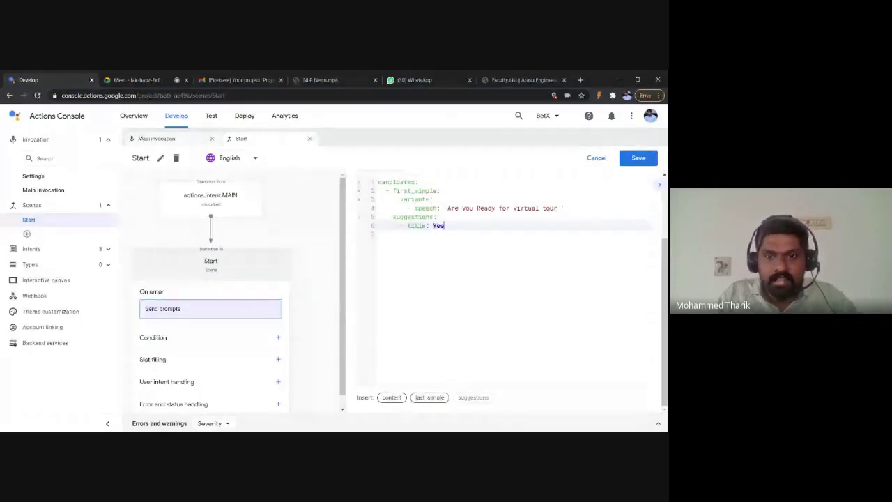
key(Return)
key(shift+Up)
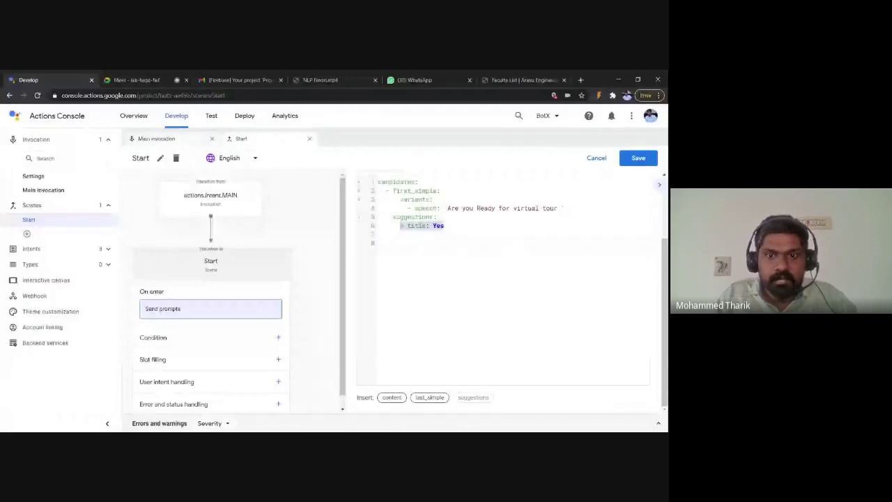
key(ctrl+c)
key(Down)
key(ctrl+v)
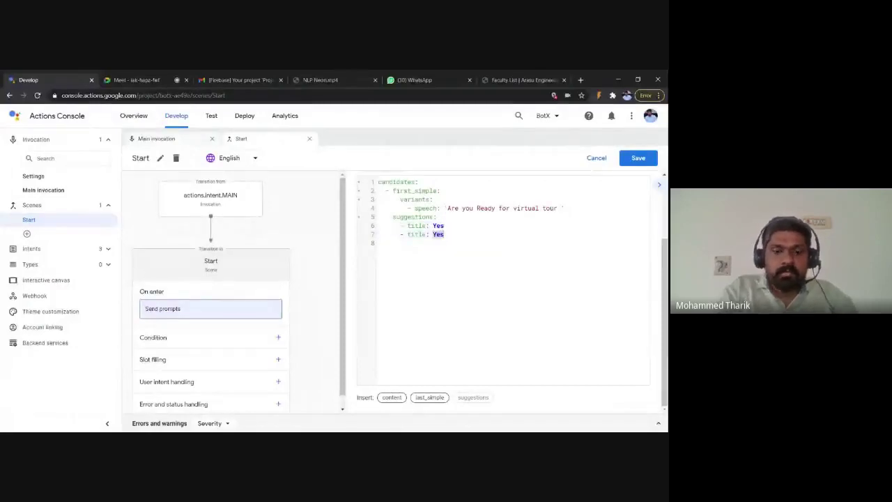
text(No)
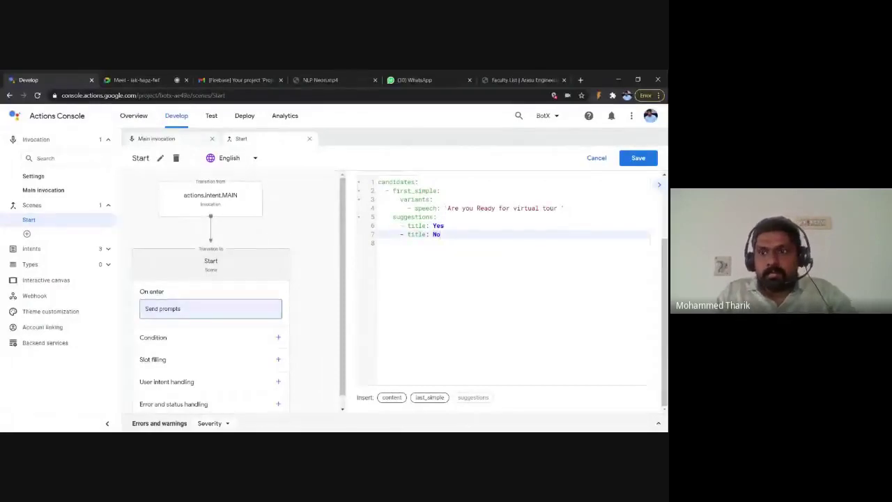
click(638, 159)
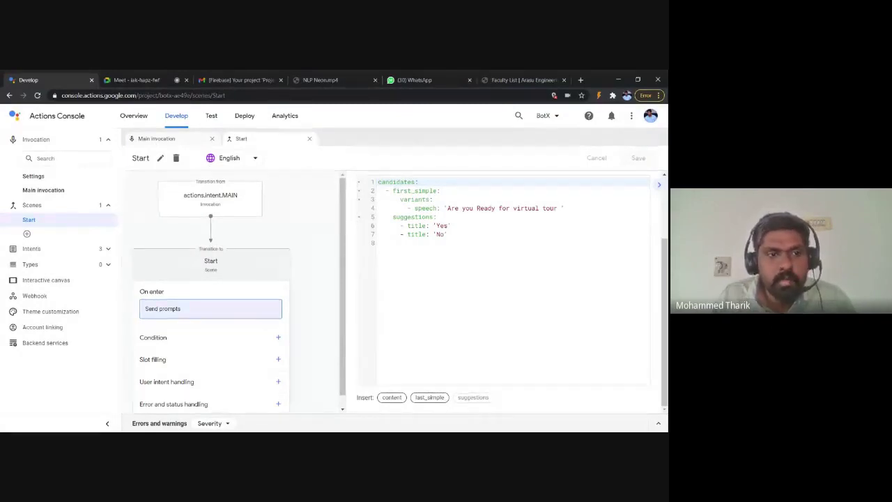
Step: Expand Intents and add a new custom intent named 'Yes'
click(109, 250)
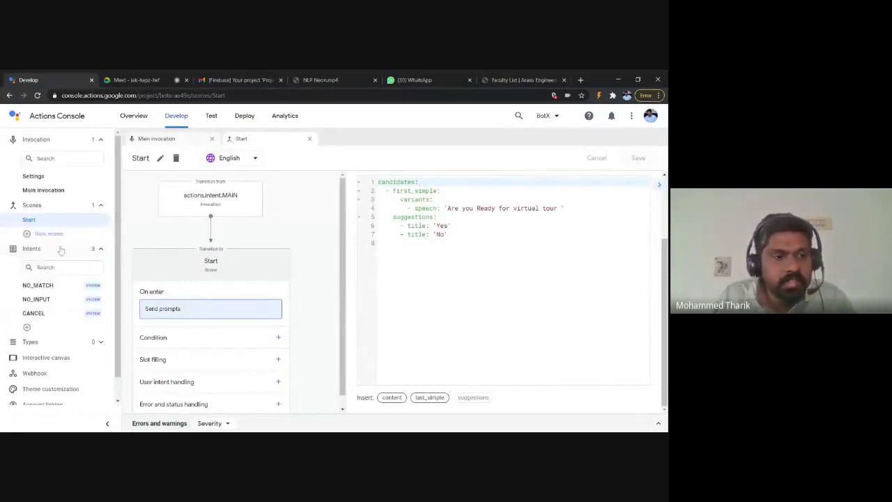
click(49, 267)
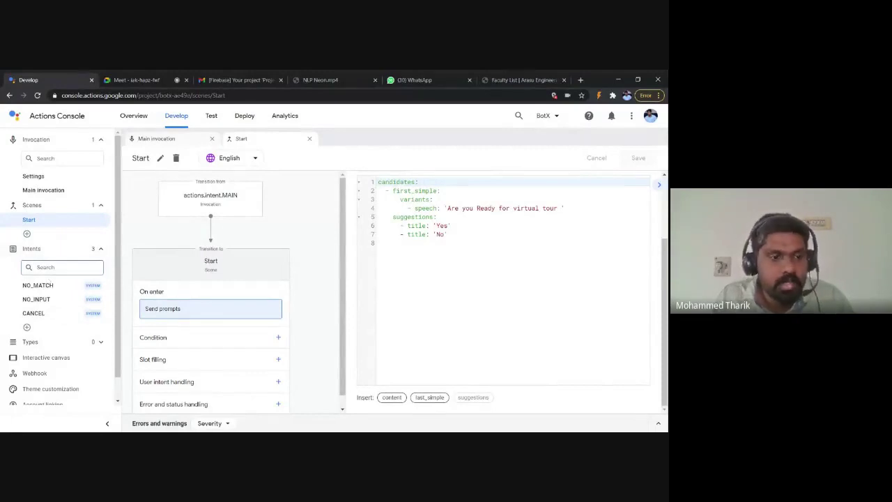
click(27, 327)
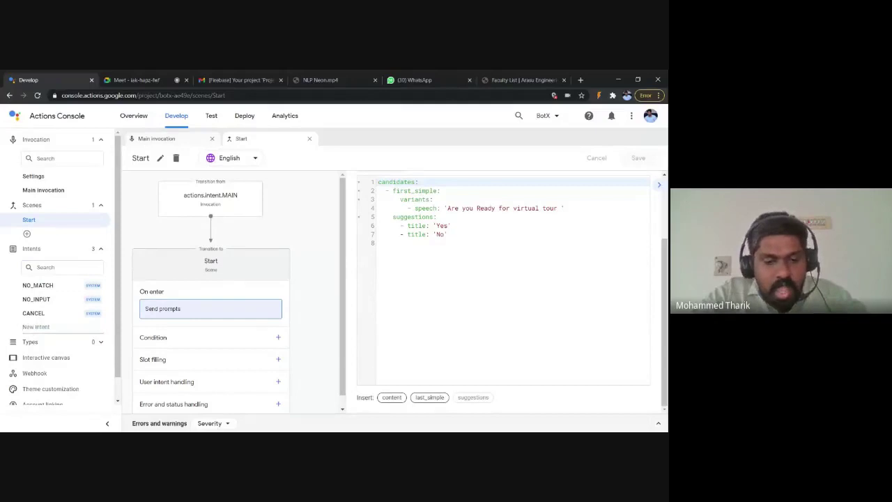
text(Yes)
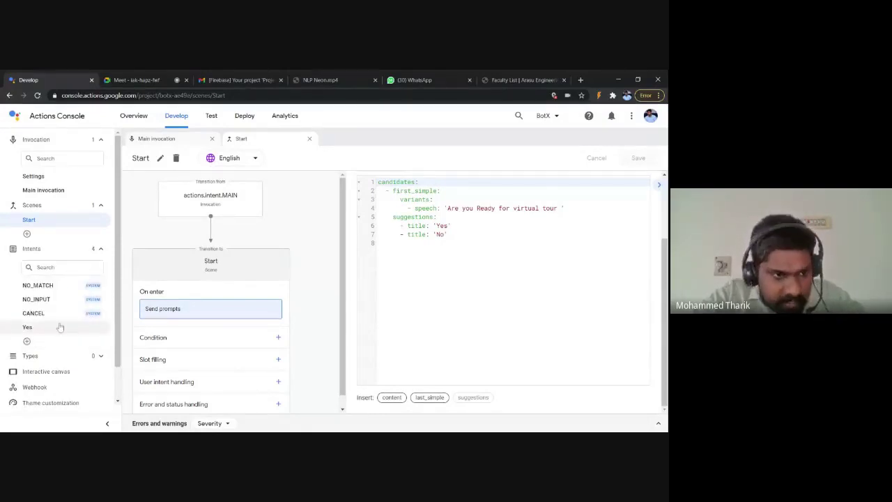
Step: Add training phrases 'Yes', 'ya', 'am in' and 'will see' to the Yes intent
click(27, 327)
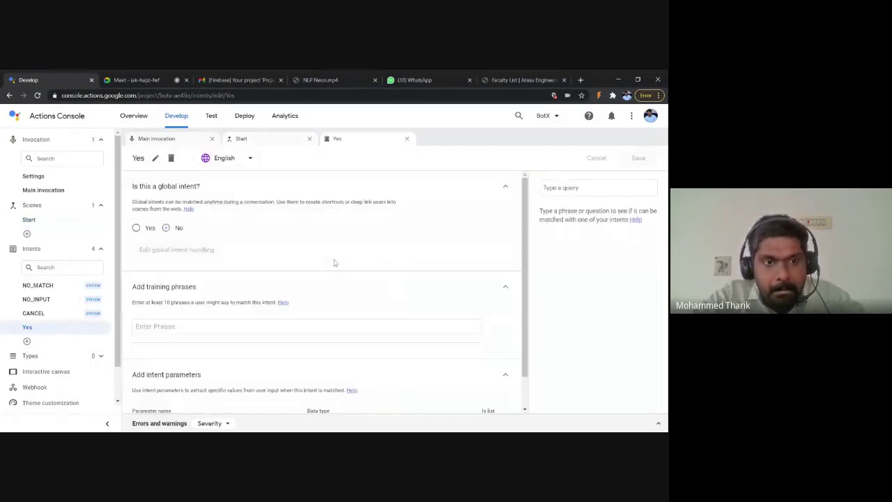
scroll(334, 263, down, 1)
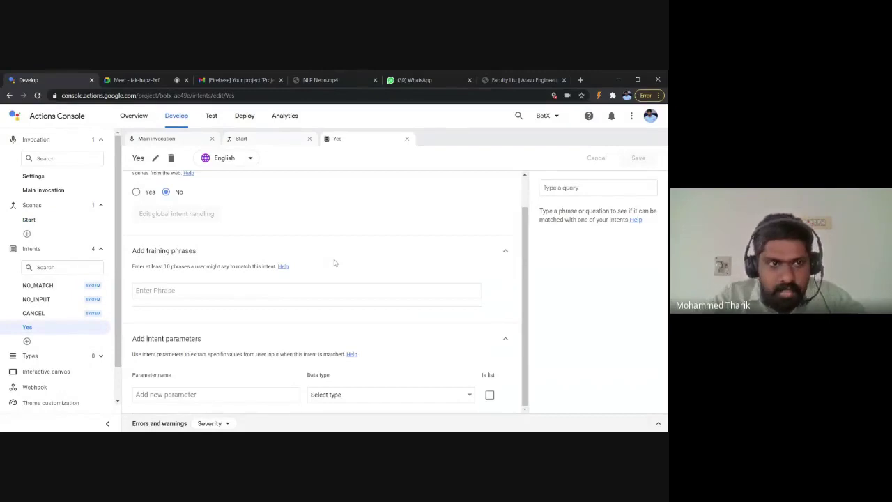
click(334, 289)
scroll(177, 254, up, 1)
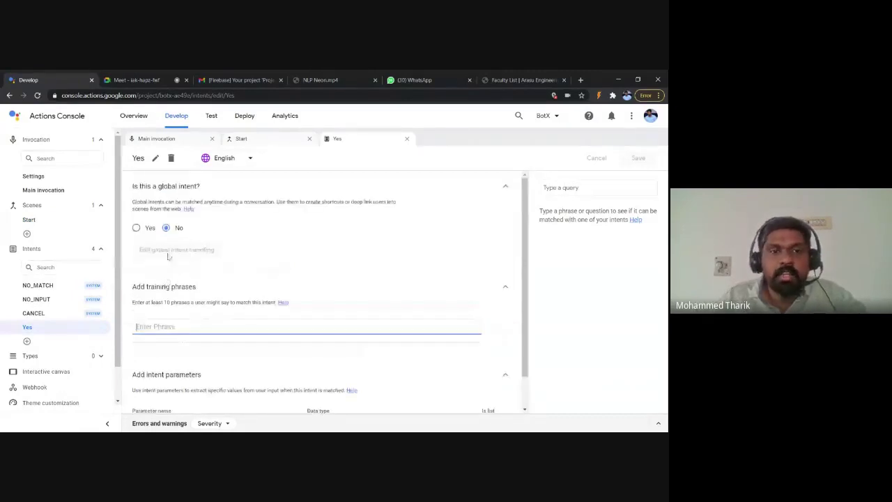
scroll(177, 253, down, 1)
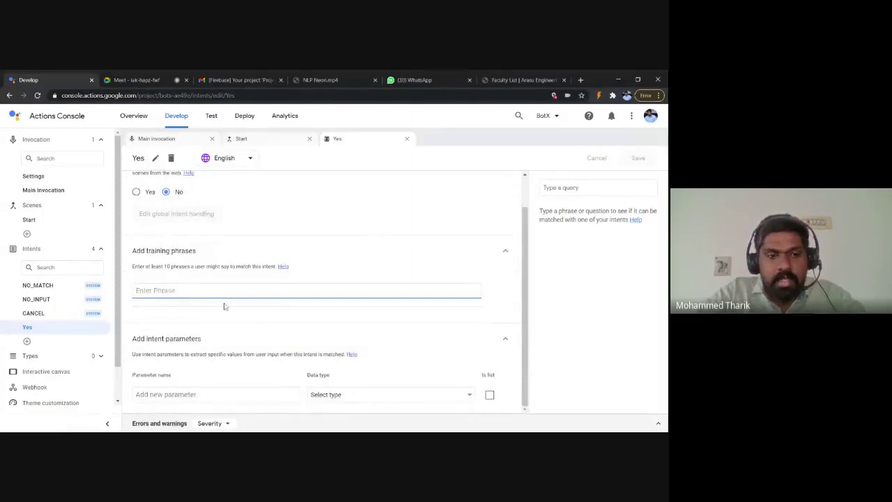
text(y)
key(BackSpace)
text(Yes)
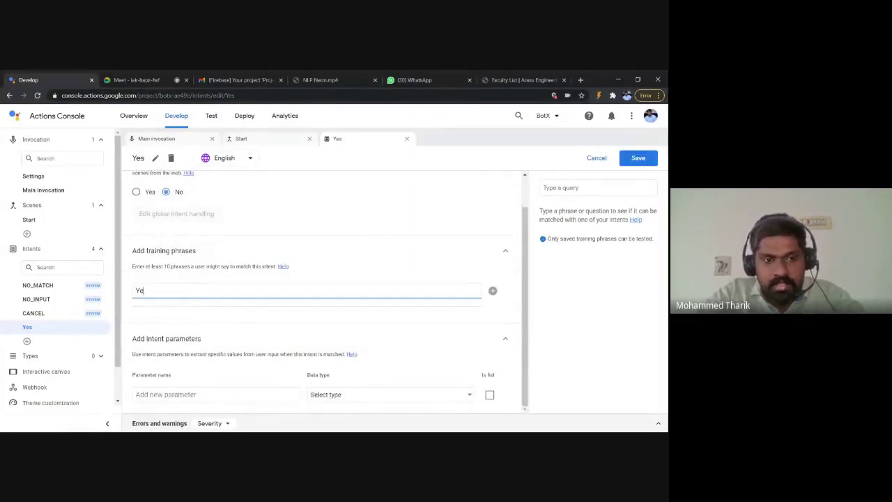
key(Return)
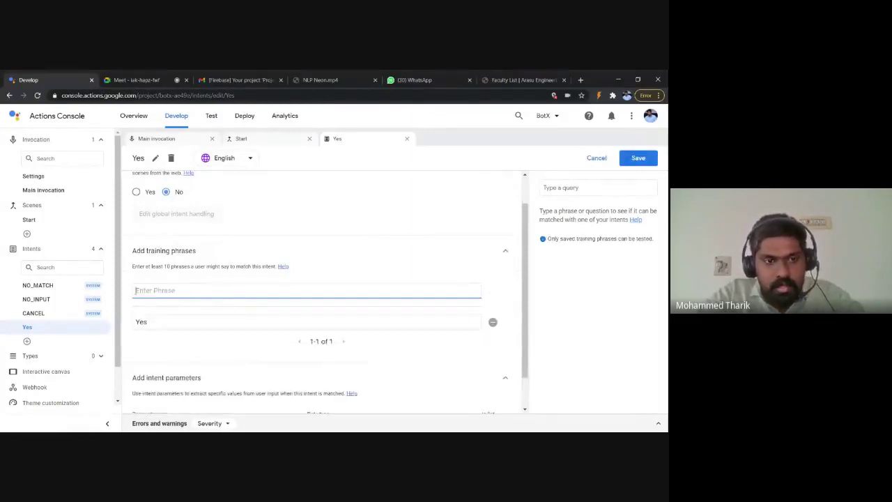
text(ya)
key(Return)
text(am in)
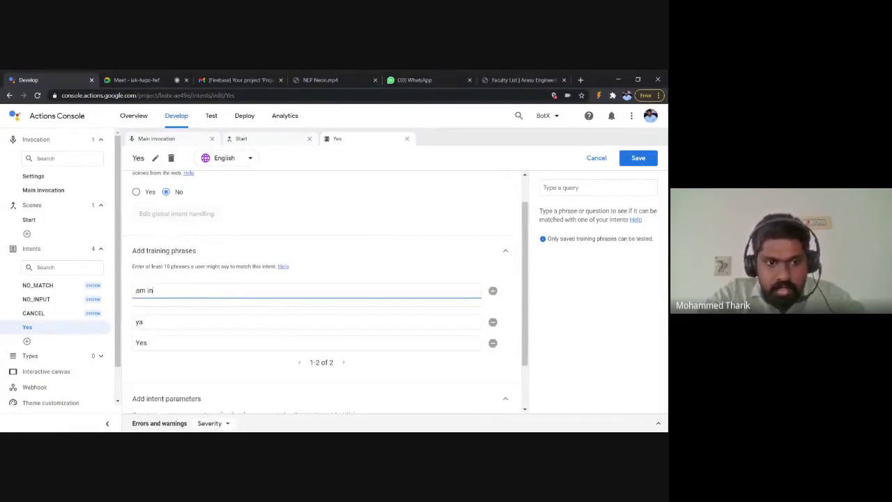
key(Return)
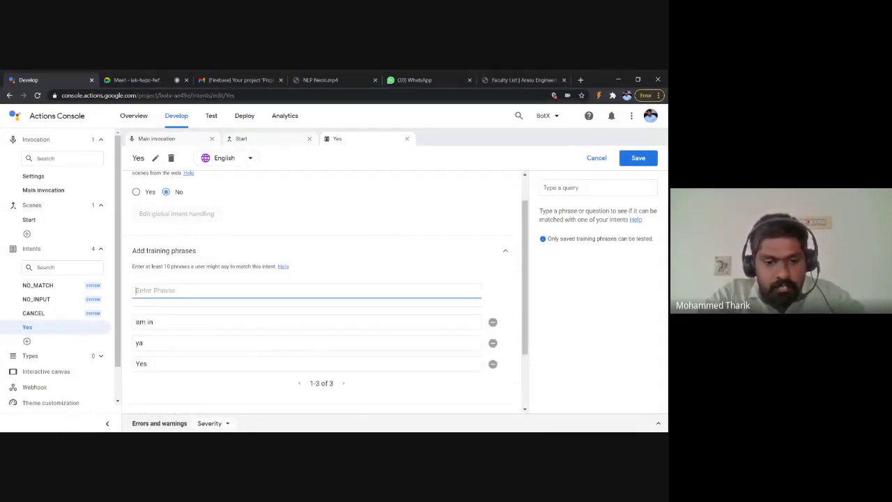
text(d)
text(will see)
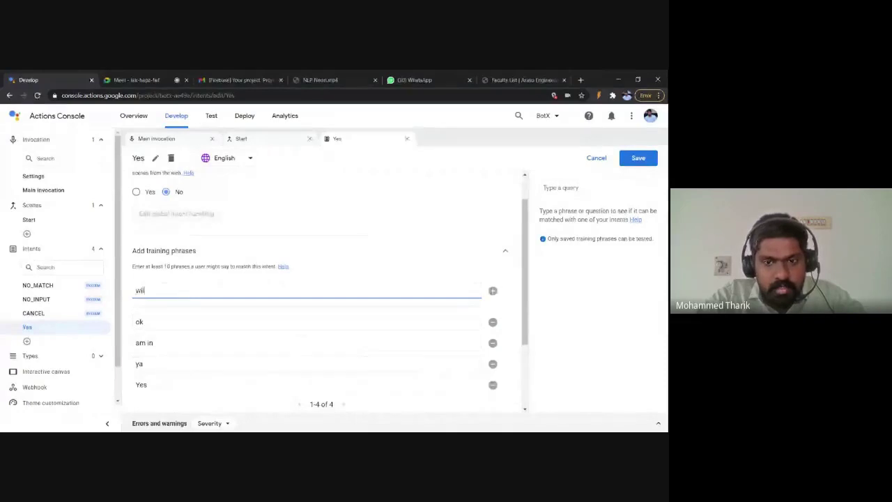
key(Return)
Step: Add phrases 'ok', 'i am interested' (fixing its typo) and 'go ahead'
scroll(225, 307, down, 1)
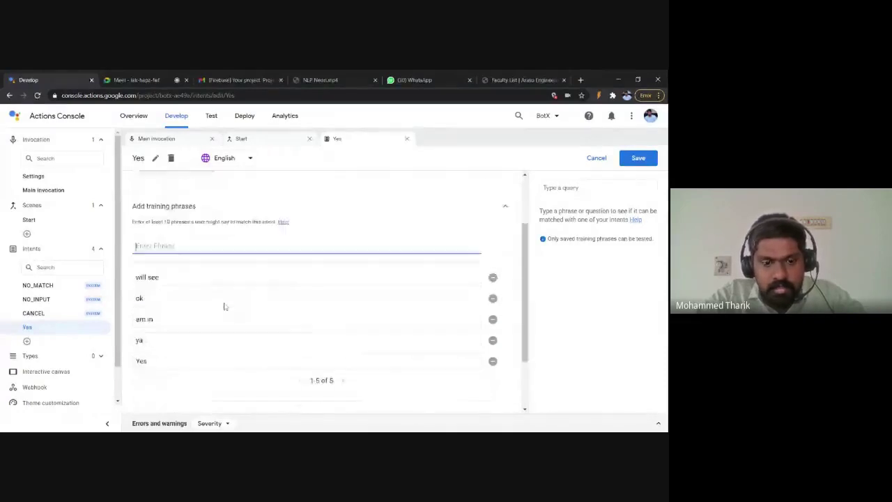
text(k)
key(Return)
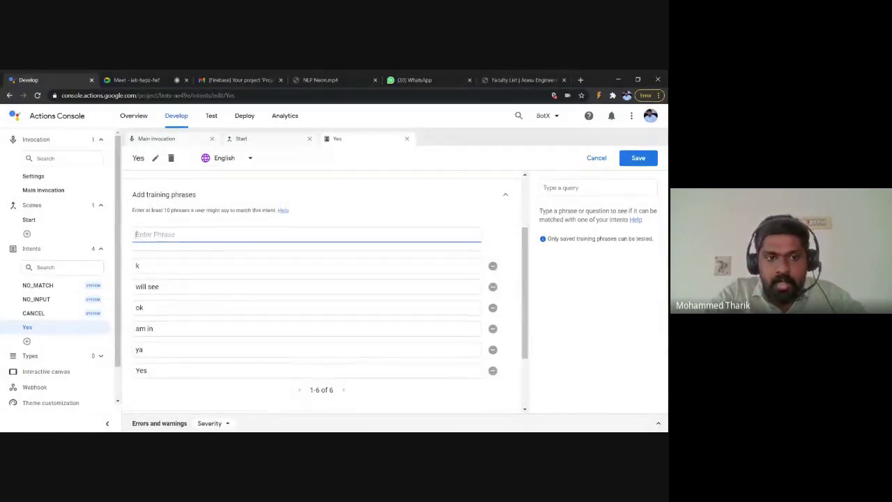
scroll(328, 293, down, 1)
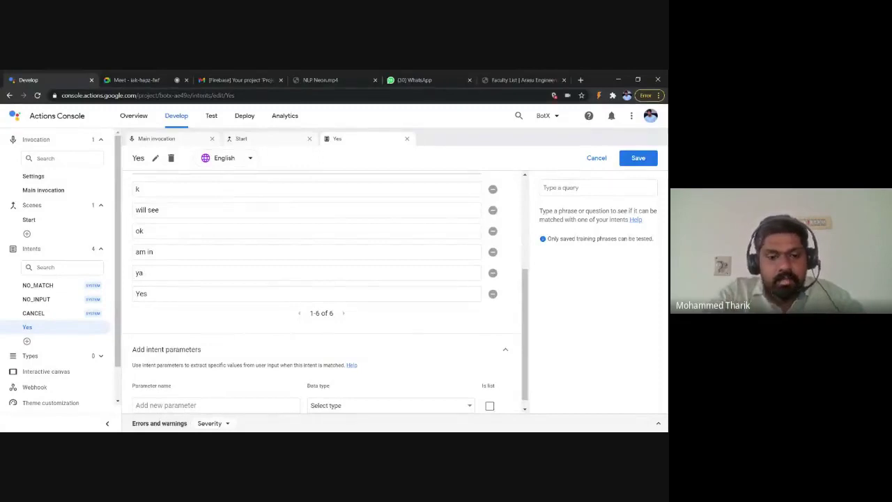
text(i am)
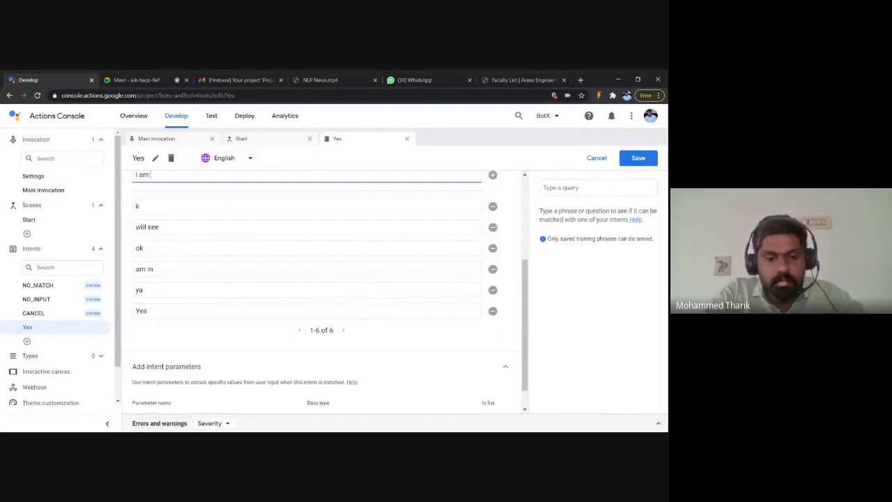
text( interse)
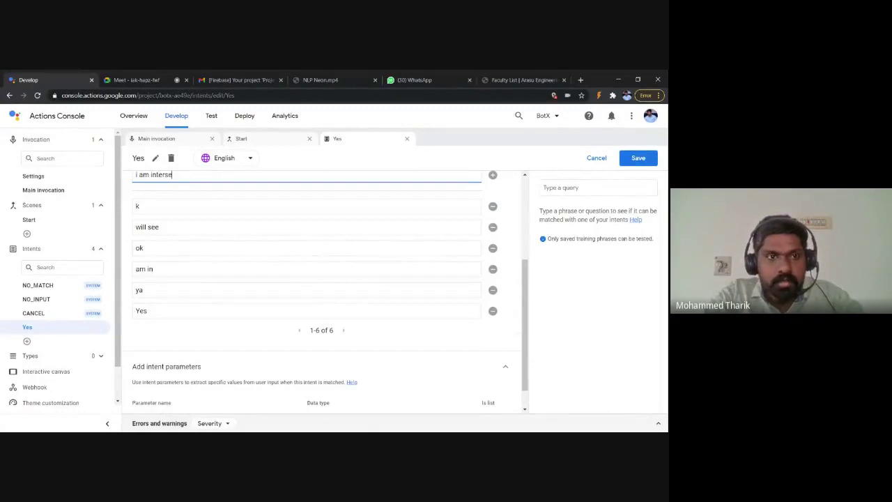
text(ted)
key(Return)
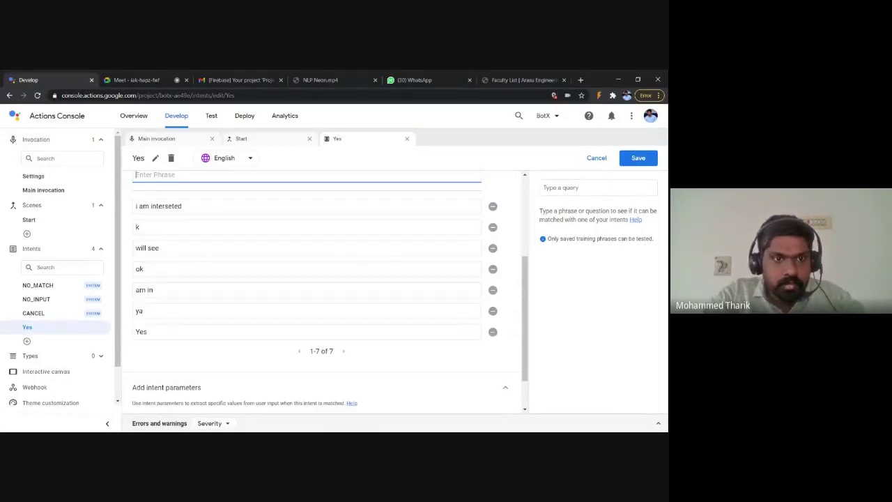
click(307, 205)
key(BackSpace)
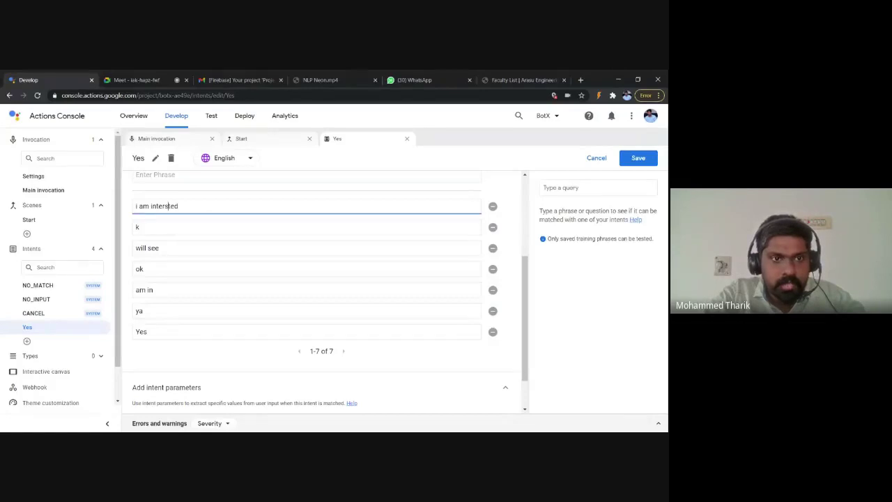
text(e)
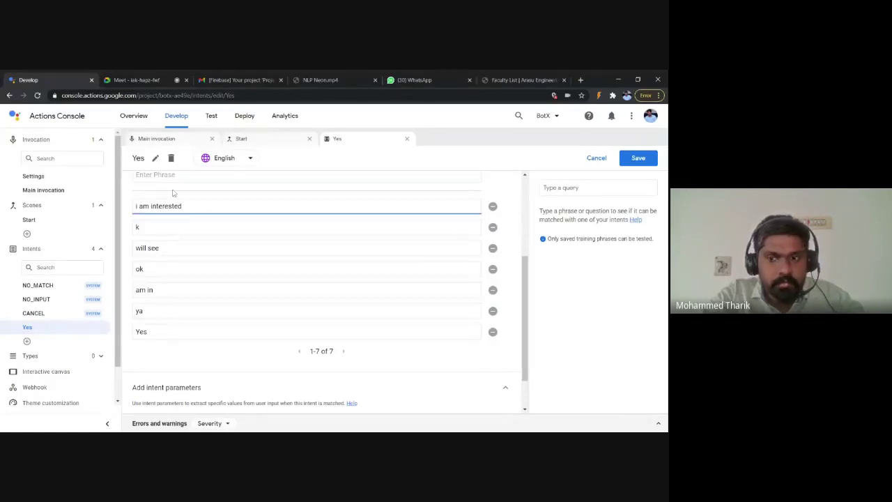
click(153, 175)
text(go ahead)
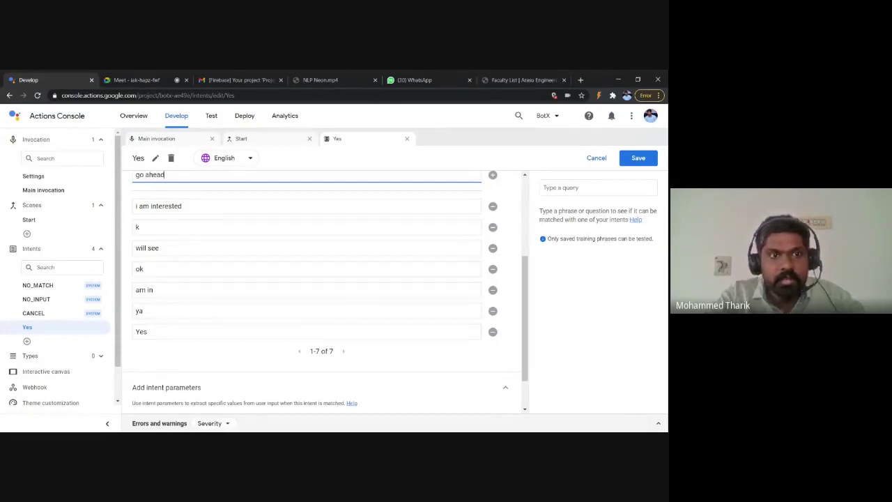
key(Return)
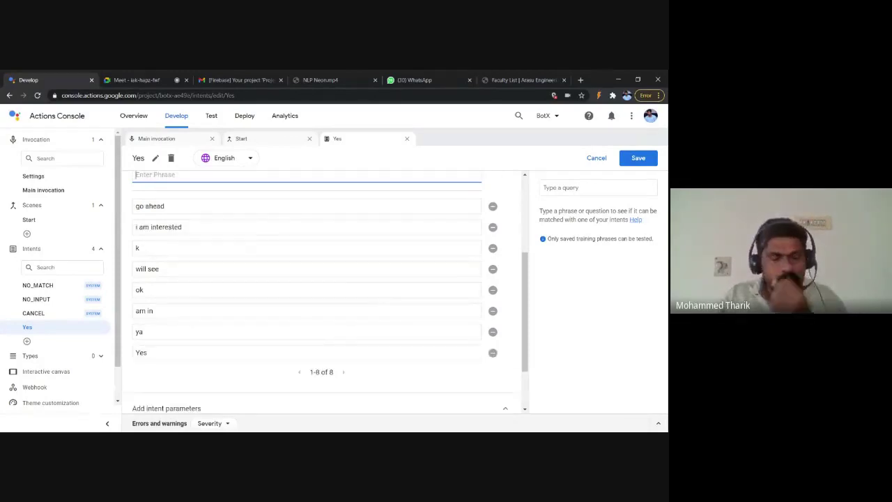
Step: Save the Yes intent and open the Start scene
scroll(253, 240, up, 1)
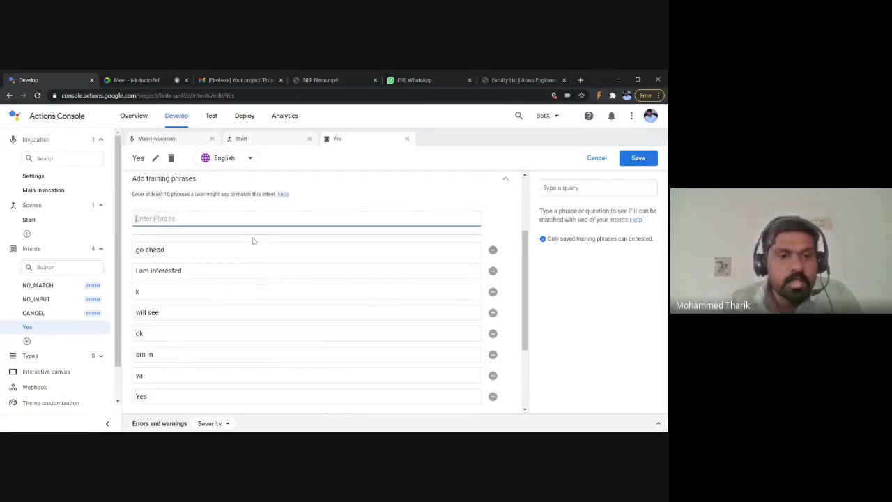
scroll(254, 240, down, 1)
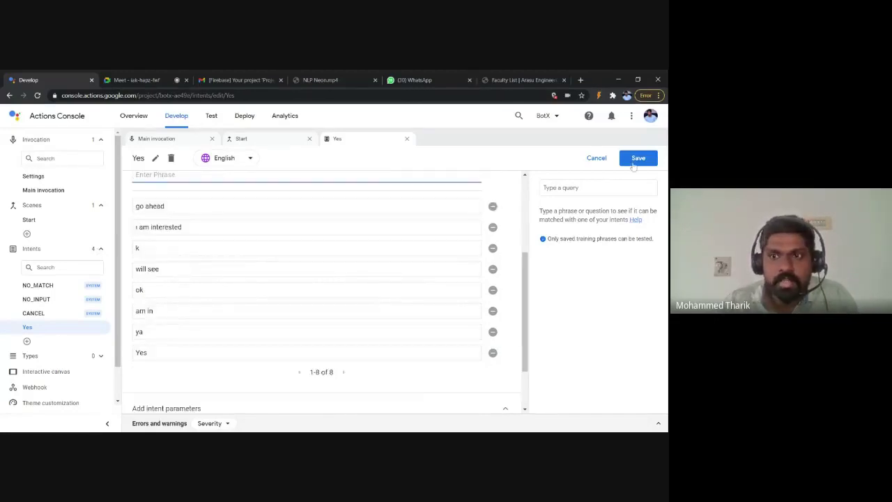
click(636, 160)
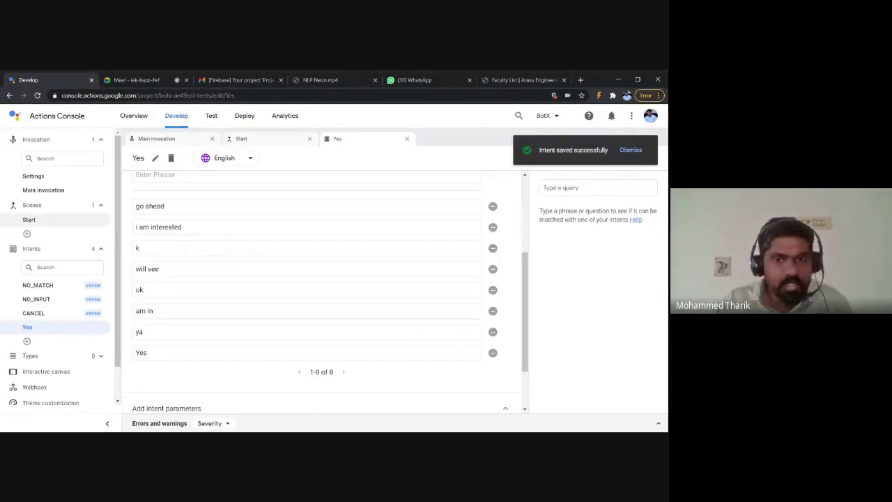
click(40, 225)
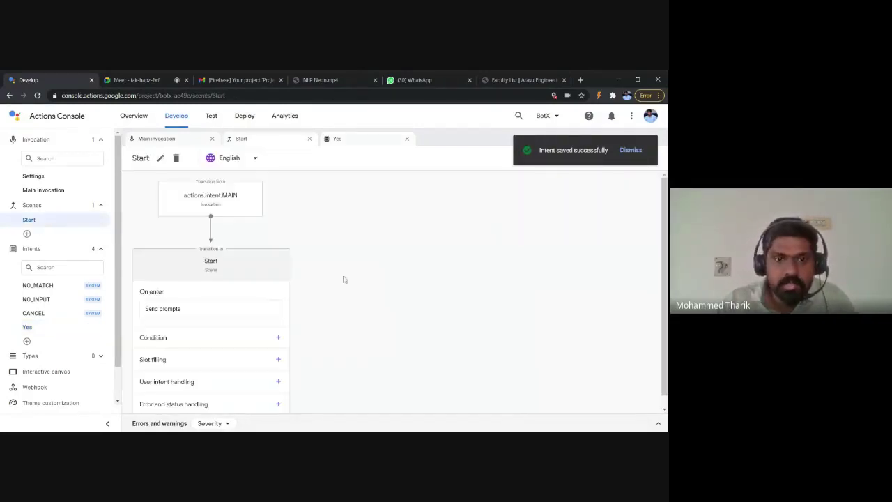
Step: Add a User intent handler in the Start scene for the Yes intent
scroll(335, 280, down, 1)
click(252, 292)
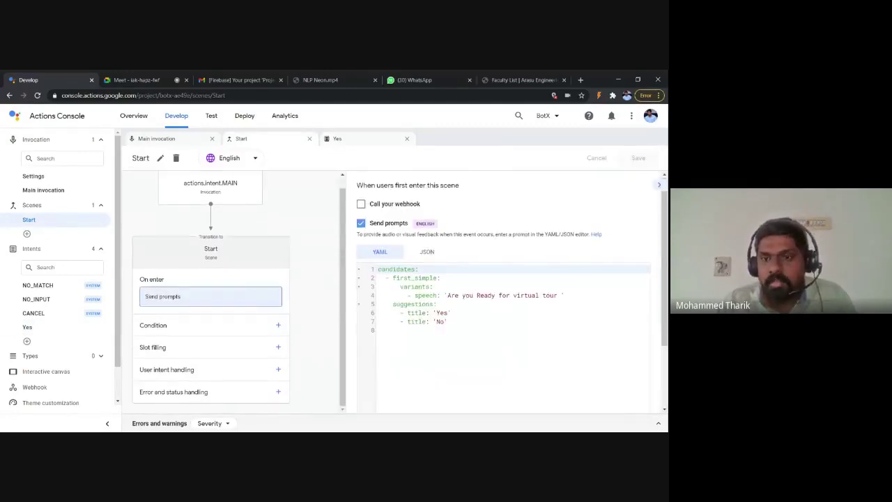
scroll(509, 279, down, 2)
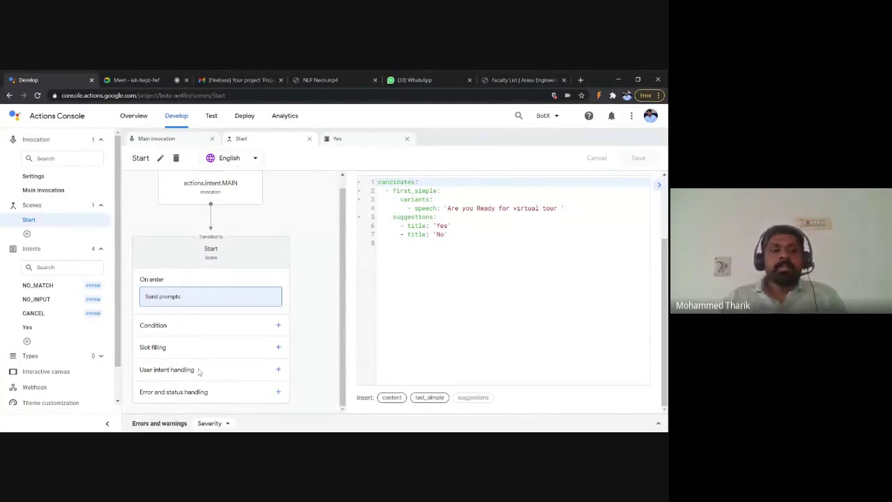
click(278, 370)
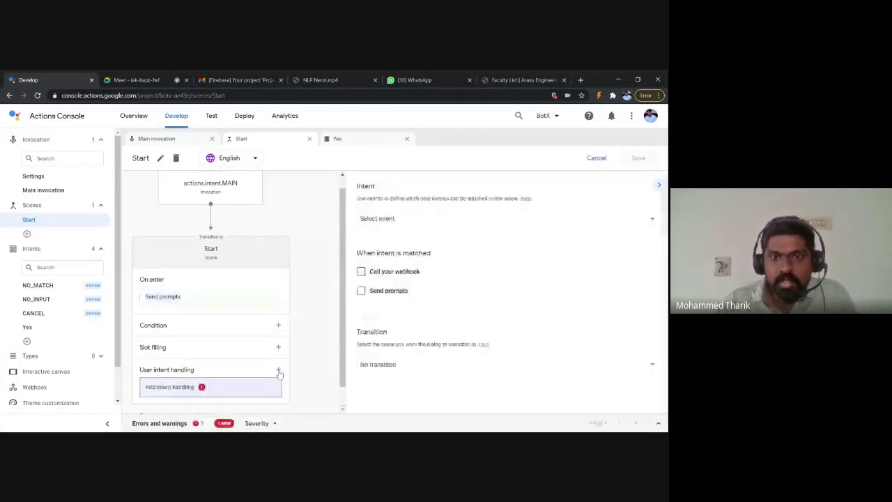
click(500, 225)
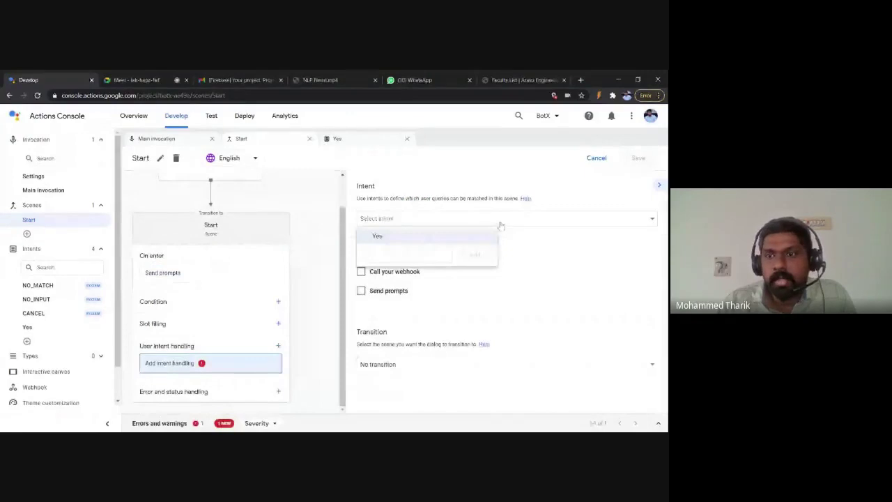
click(474, 236)
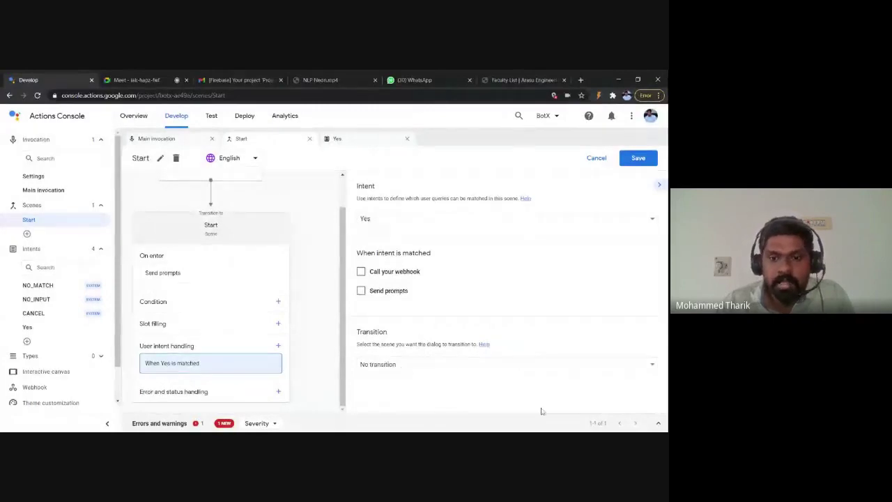
Step: Set the handler's transition to a newly created Yes scene and open that scene
click(493, 369)
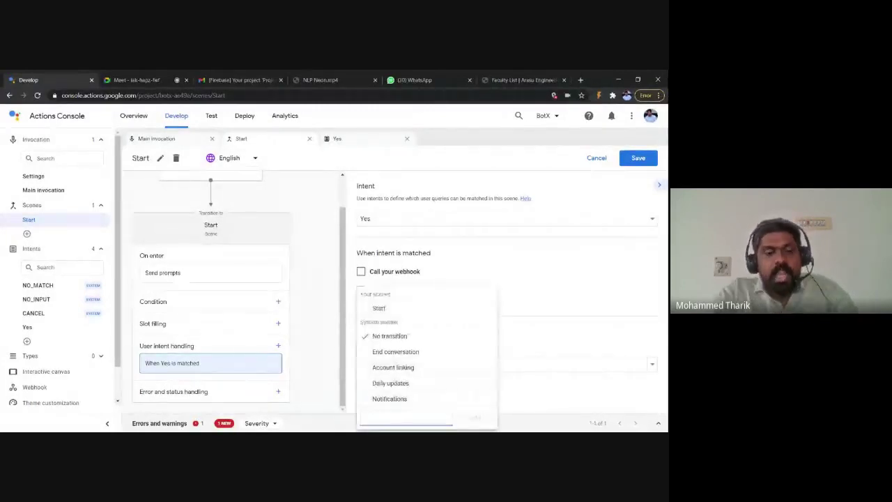
text(Ye)
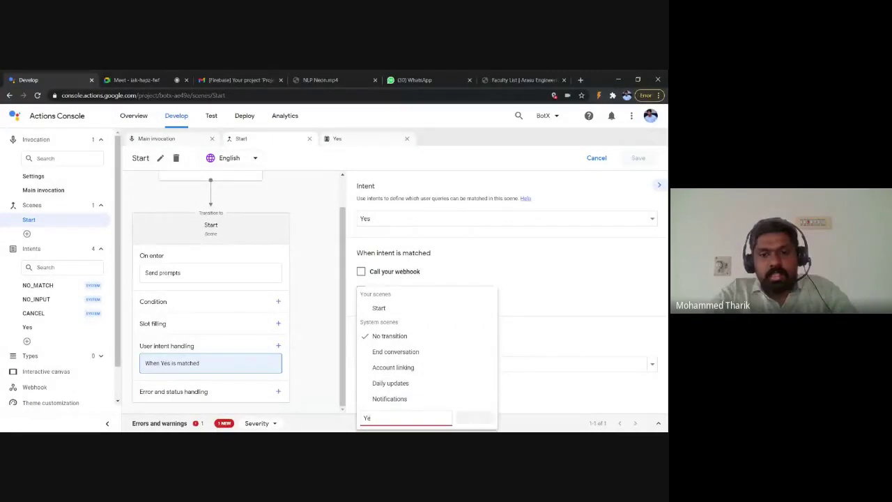
text(s)
key(Return)
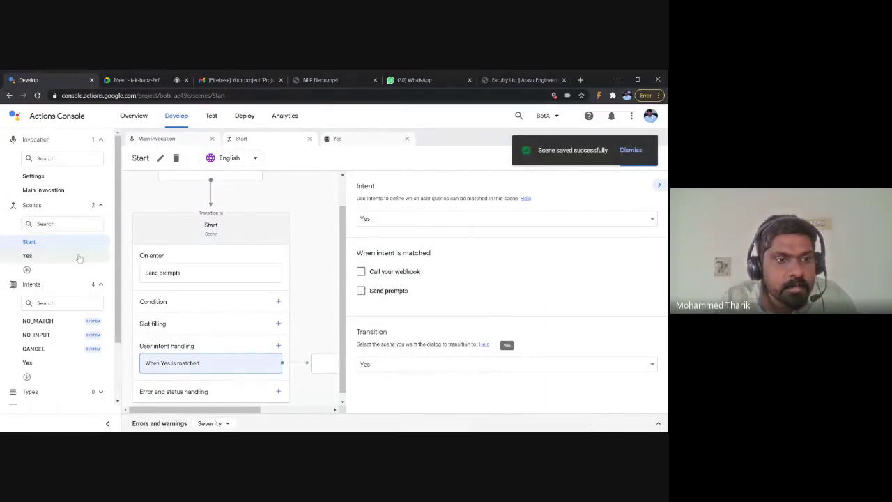
click(79, 258)
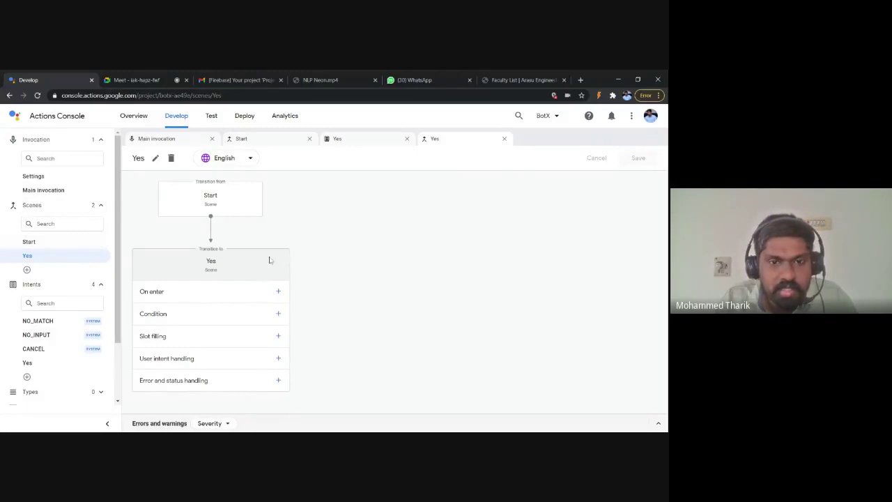
Step: Enable the Yes scene's on-enter prompt, replace the placeholder text with 'Lets Begin', and save
click(279, 292)
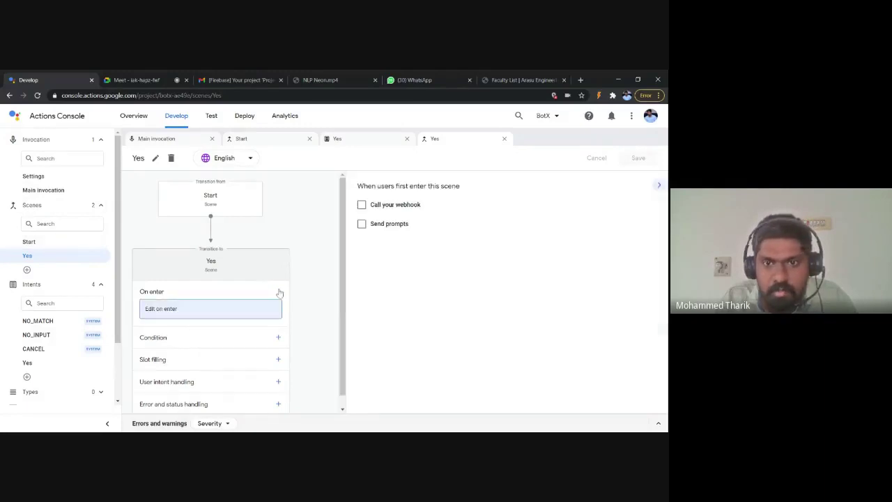
click(361, 224)
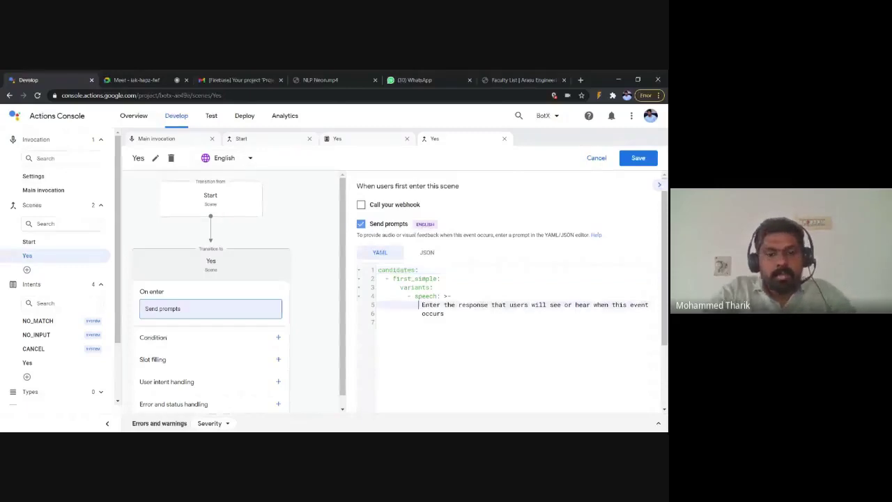
drag(420, 305, 443, 313)
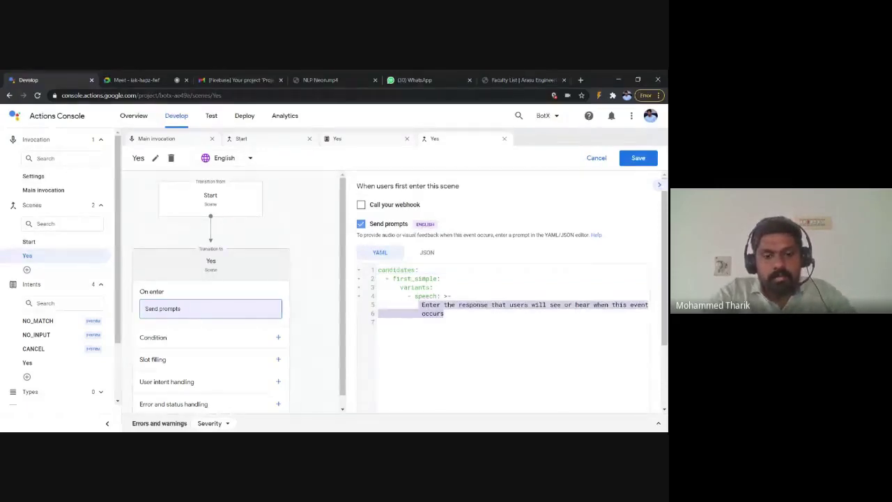
text(LEts)
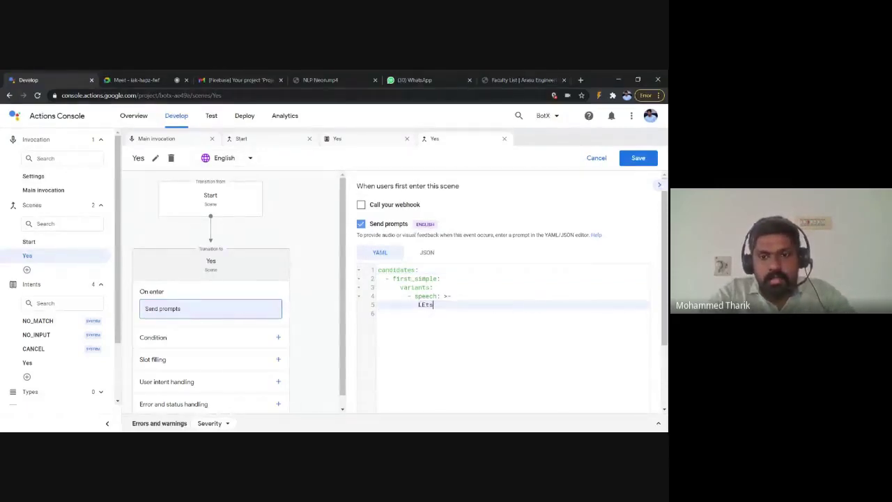
key(BackSpace)
key(BackSpace)
key(BackSpace)
key(BackSpace)
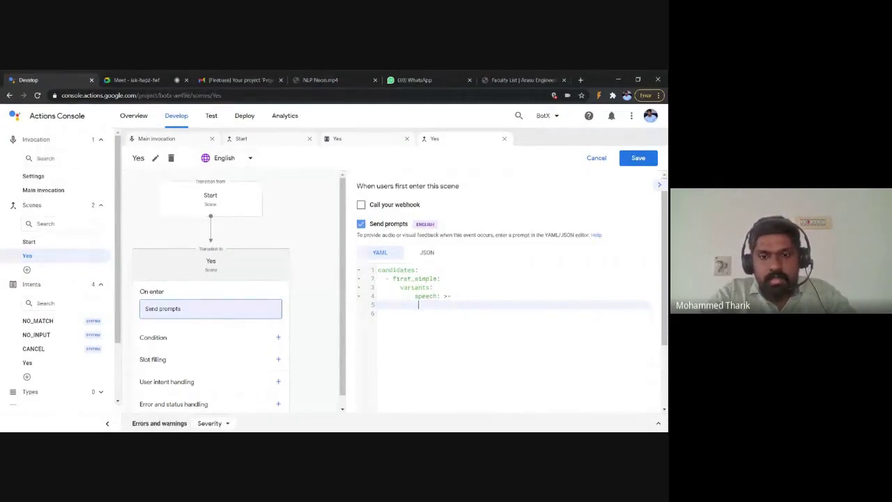
text(Lets )
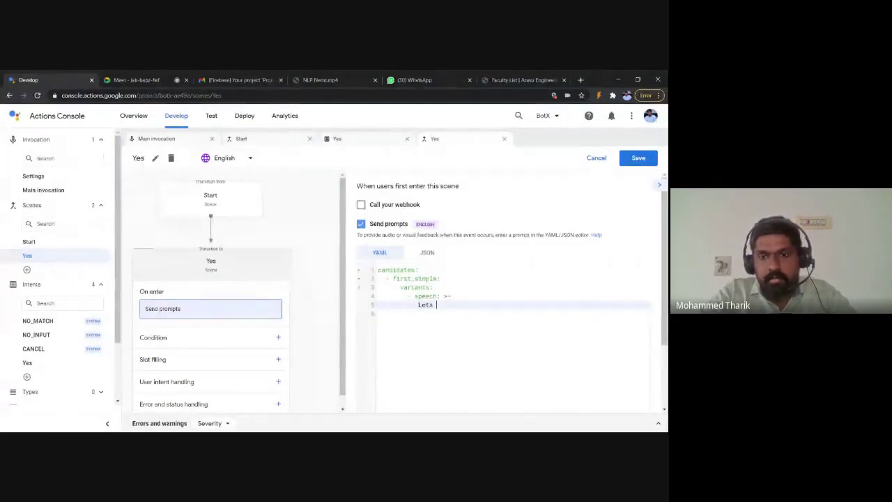
text(Begin)
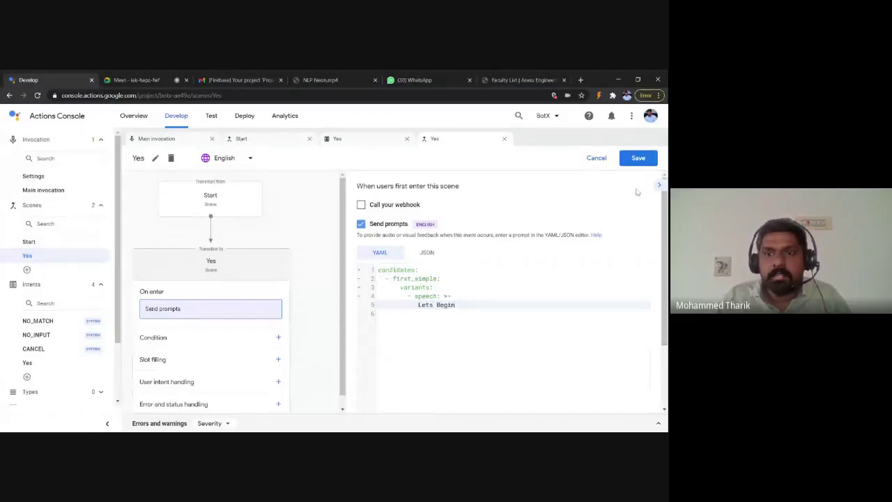
click(637, 159)
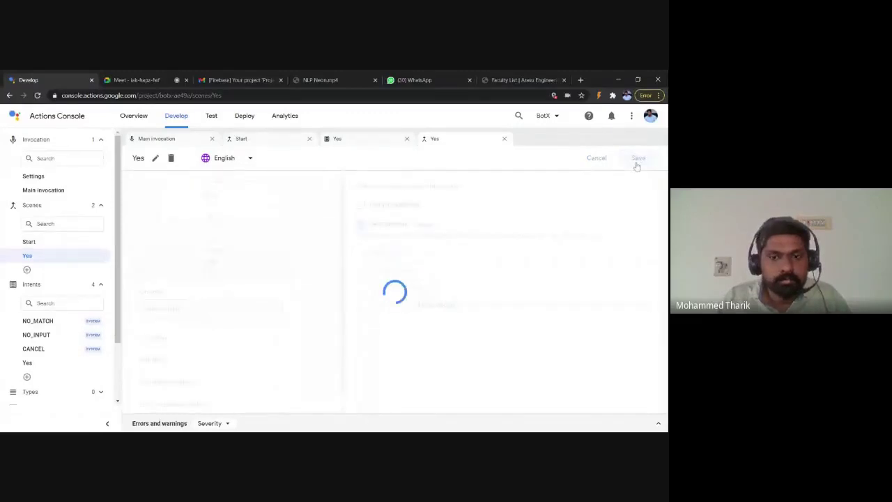
Step: Open the Test simulator, glance at the Meet window, then return to the simulator
click(212, 118)
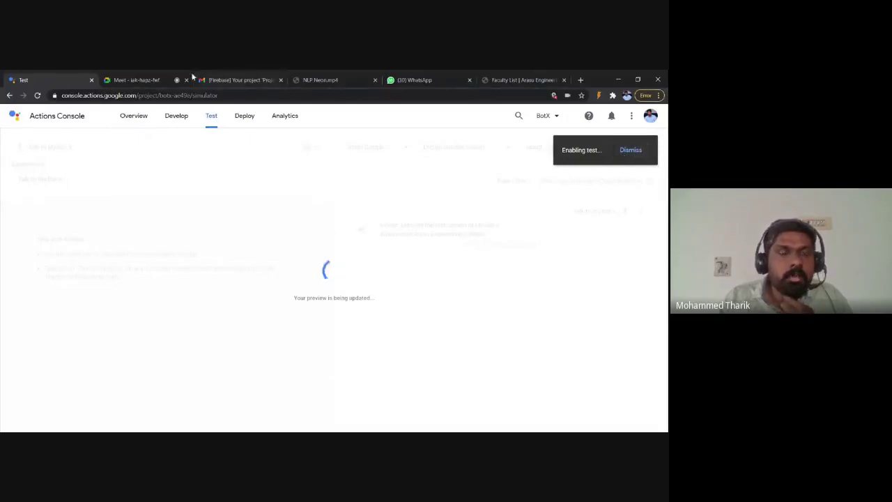
click(149, 77)
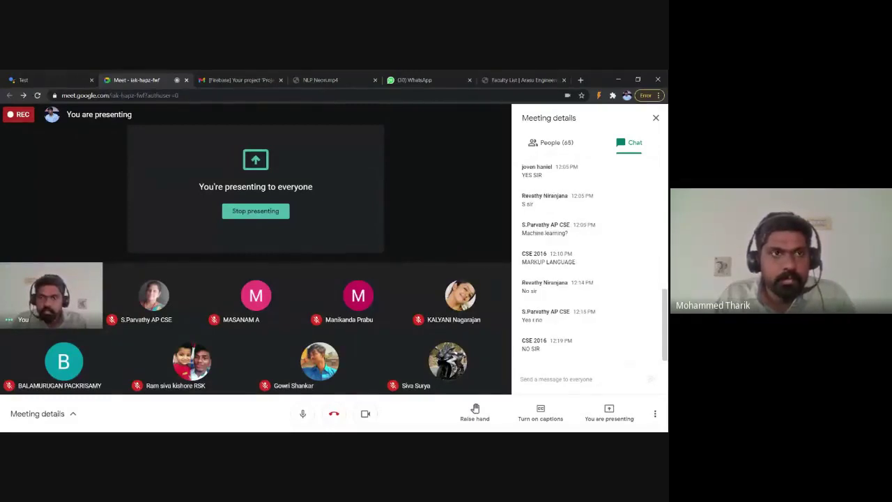
click(78, 79)
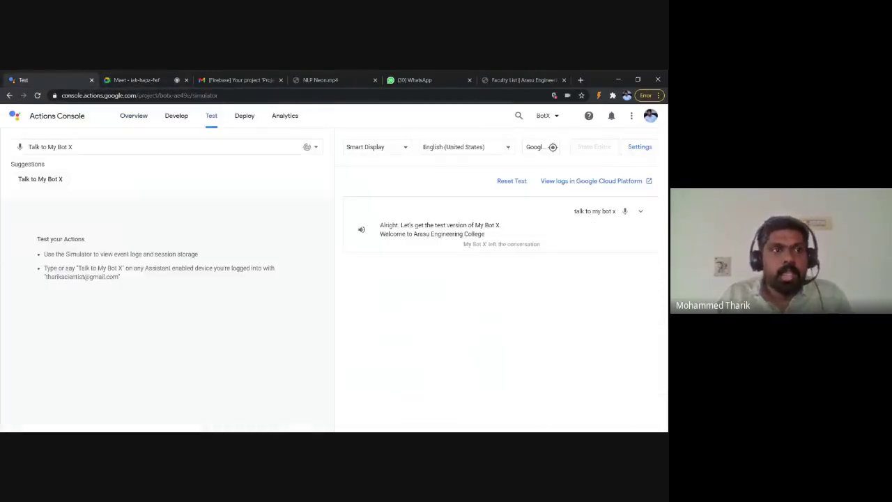
Step: Send the query 'Talk to My Bot X' to the simulator using the mic
click(21, 148)
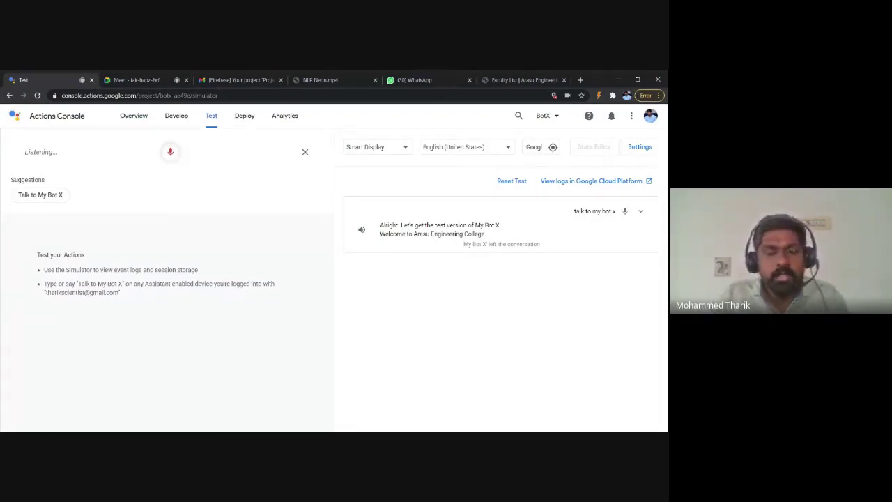
click(304, 152)
click(20, 147)
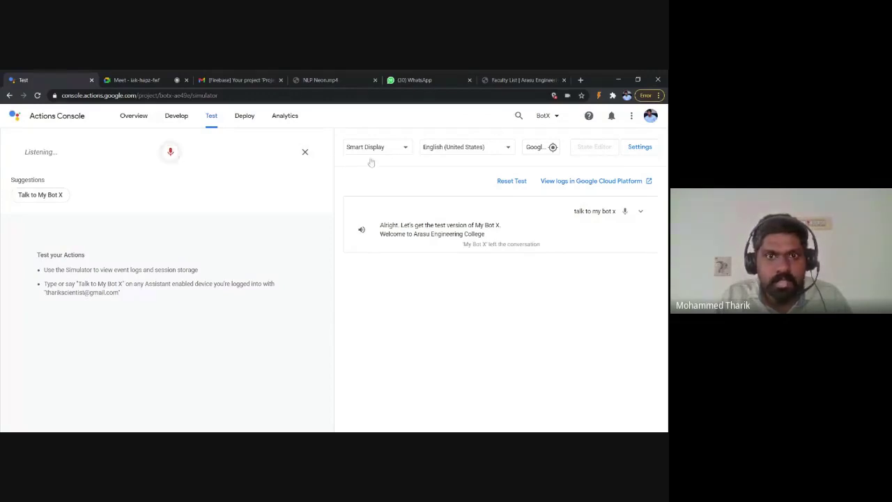
click(309, 155)
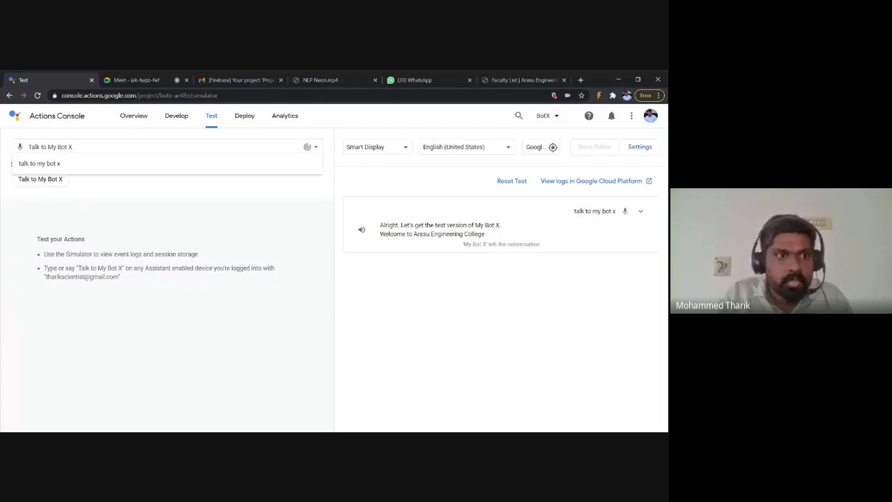
key(Return)
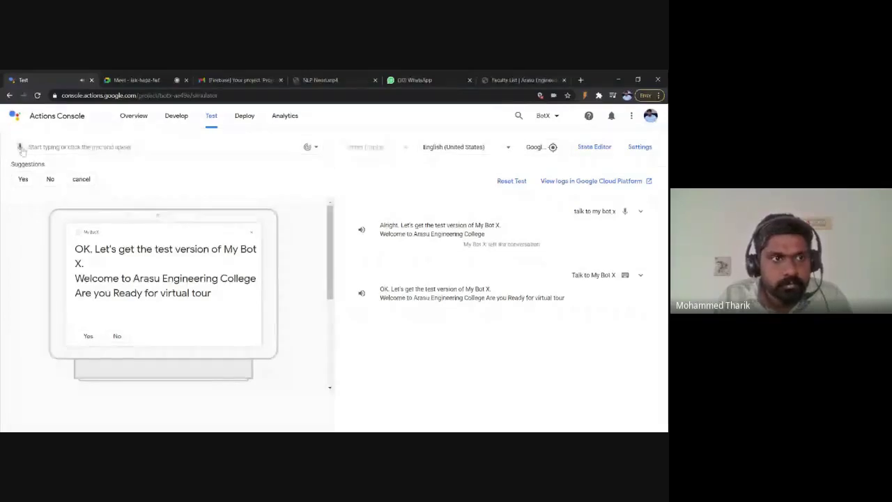
Step: Answer the bot by voice and with 'will see', then reset the test conversation
click(21, 150)
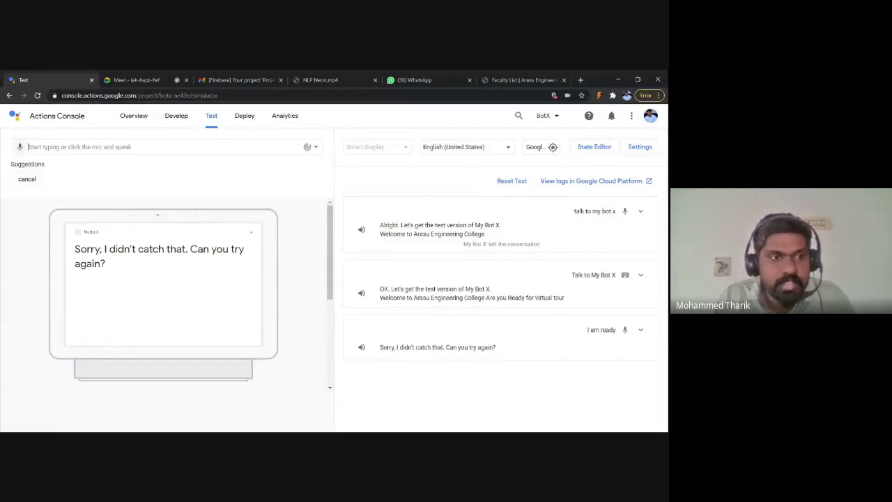
click(19, 146)
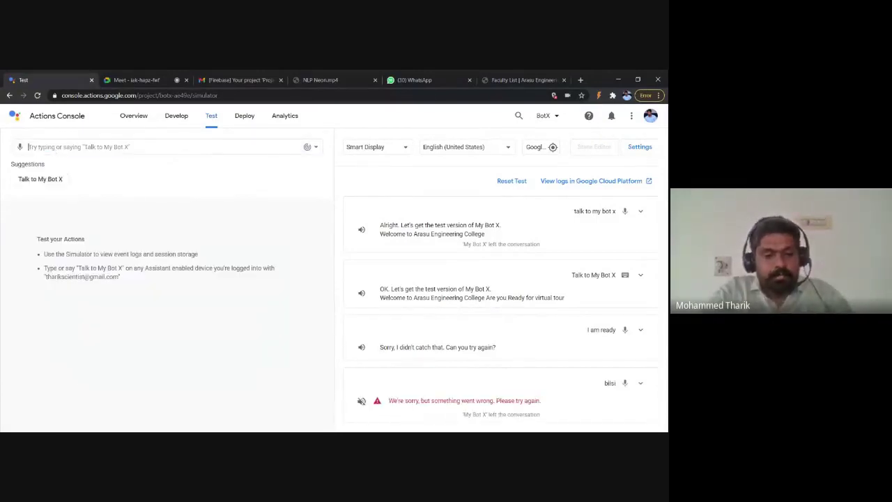
text(will see)
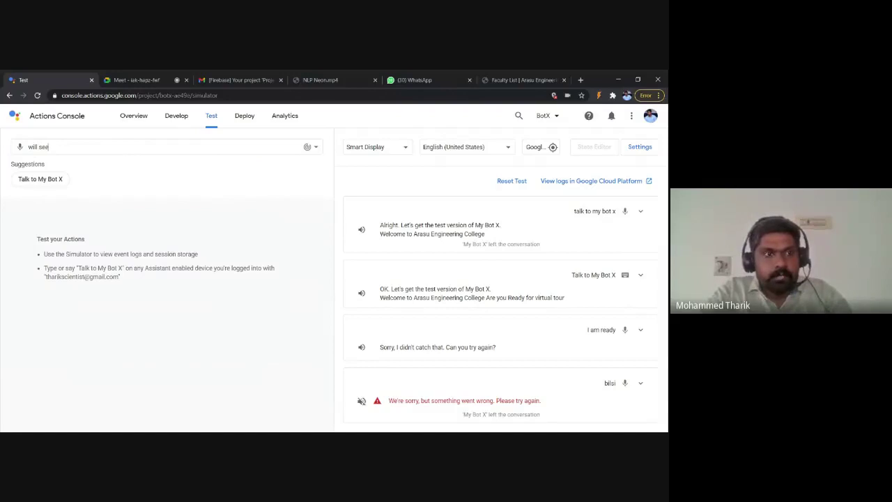
key(Return)
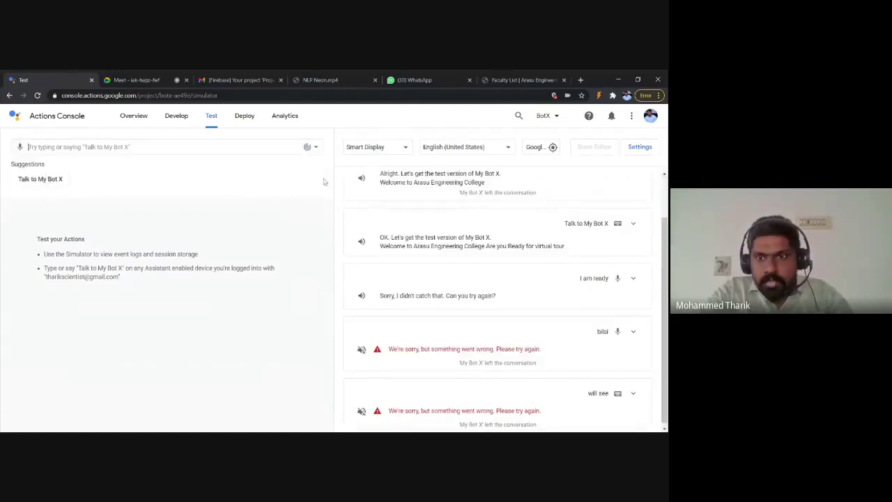
scroll(497, 300, up, 1)
click(494, 183)
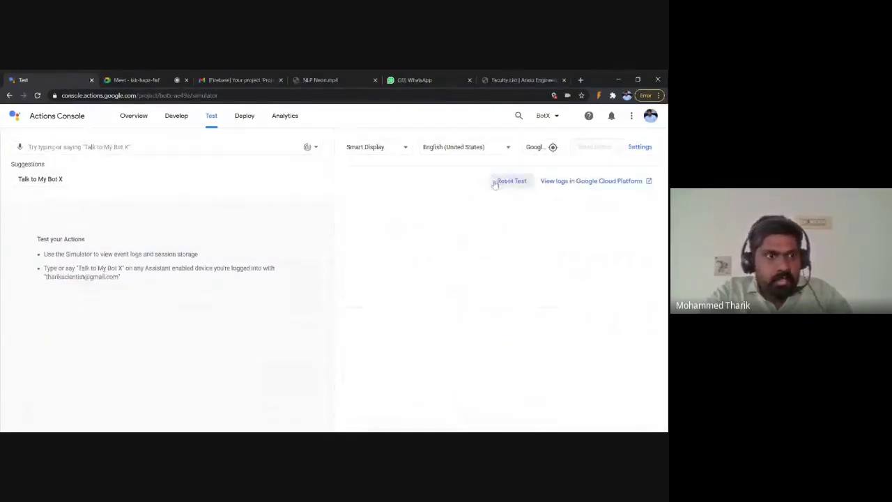
Step: Restart My Bot X, answer 'yes', confirm the 'Lets Begin' reply, and return to Develop
click(50, 186)
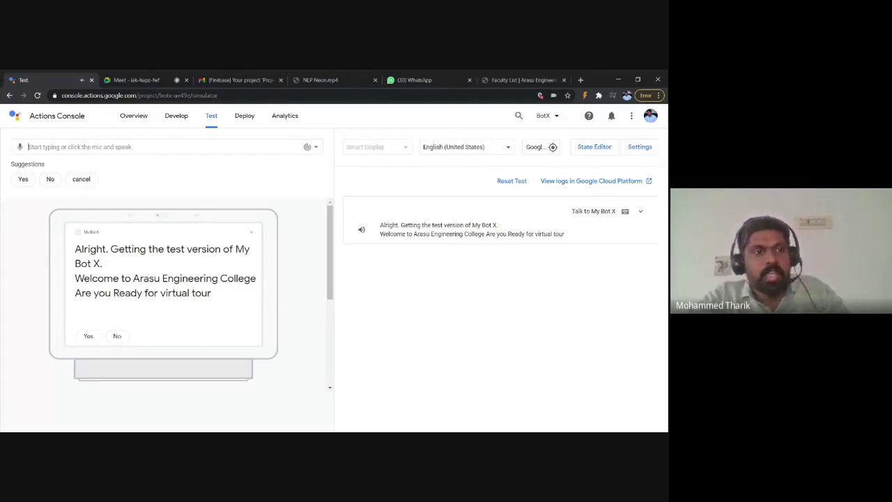
click(19, 147)
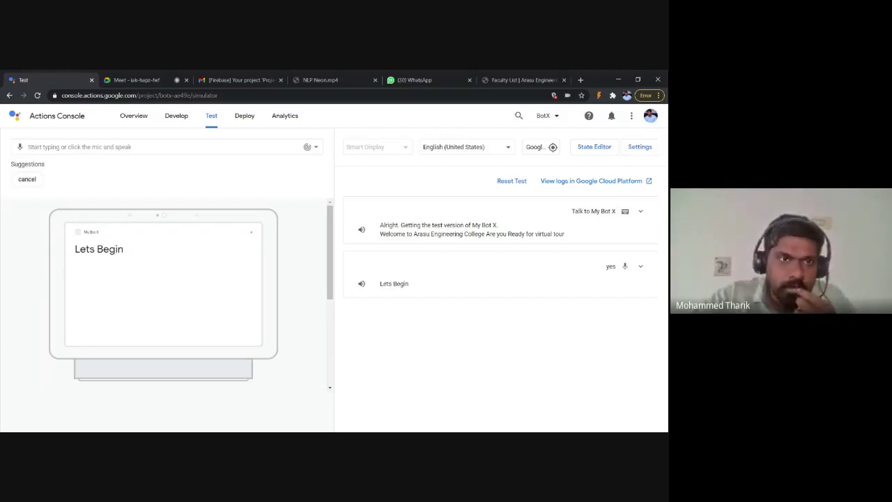
click(182, 117)
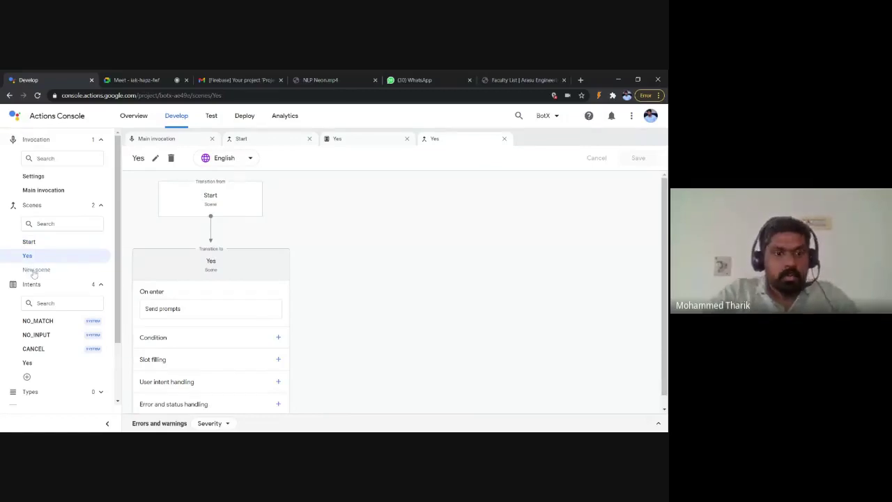
Step: Create a new scene named No
click(35, 270)
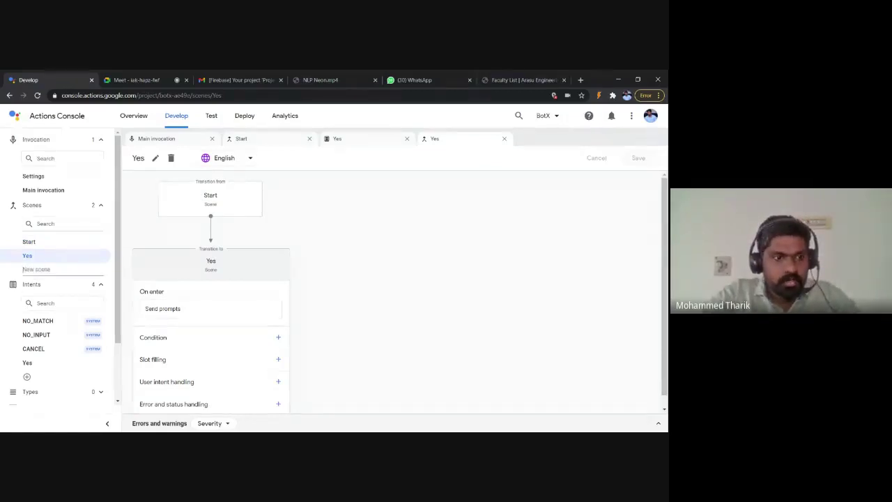
text(No)
key(Return)
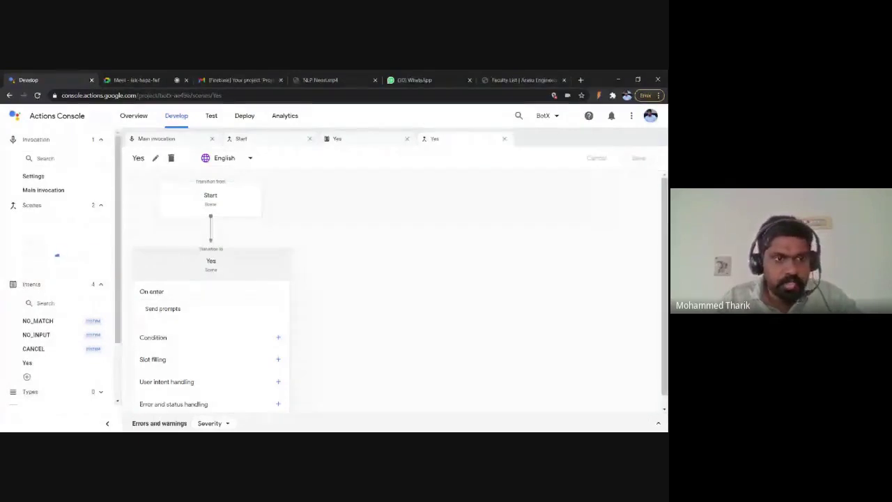
scroll(37, 301, down, 2)
Step: Create a new intent named No
click(37, 296)
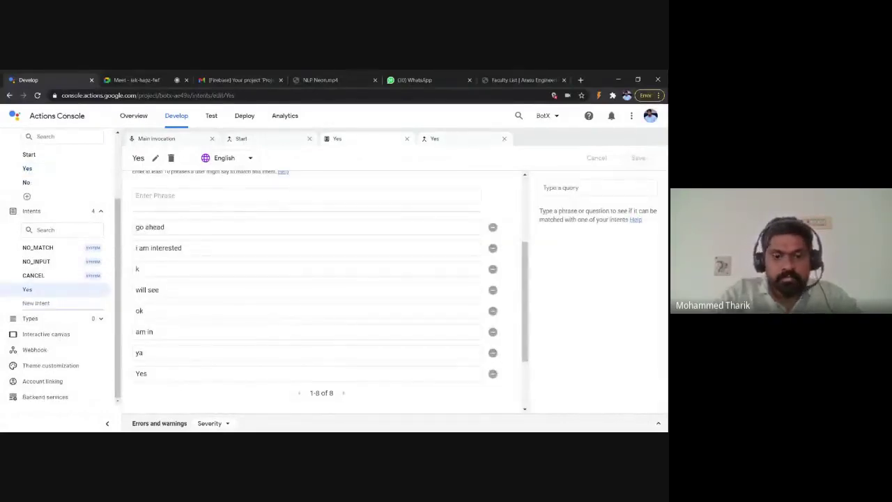
click(36, 302)
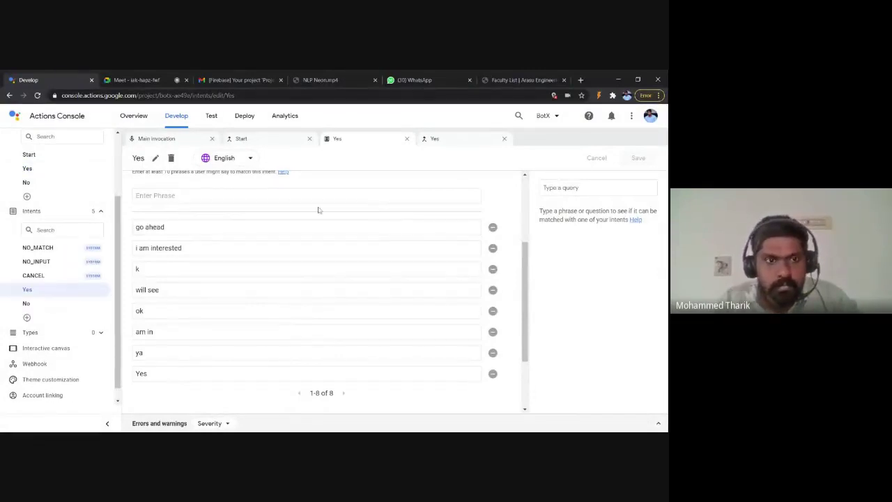
text(No)
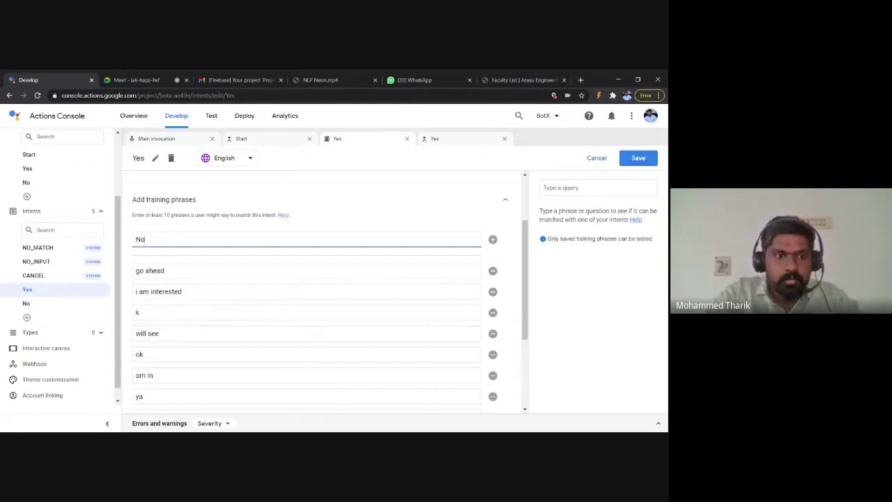
key(Return)
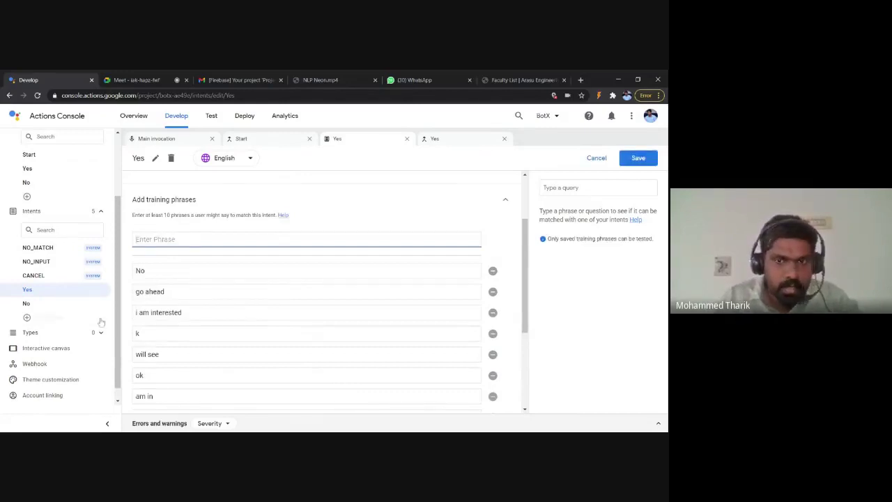
click(492, 272)
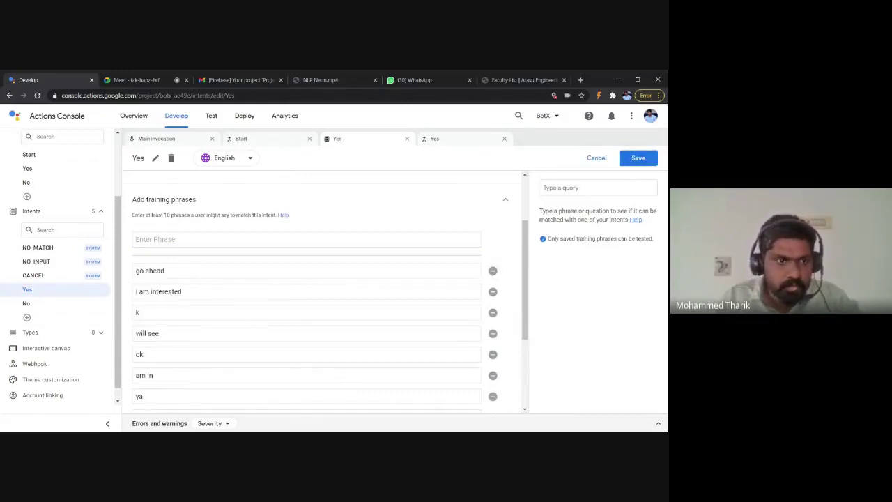
Step: Add the training phrases No, n, no and no thanks to the No intent
click(42, 310)
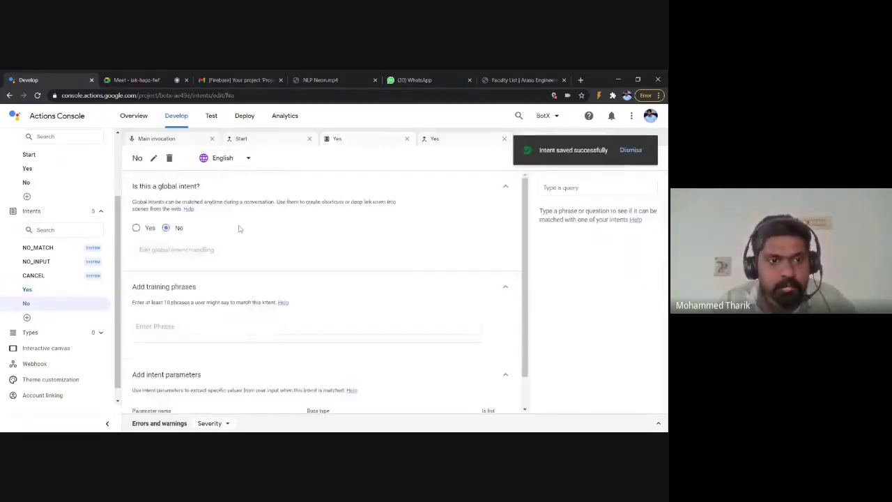
scroll(237, 230, down, 1)
click(212, 290)
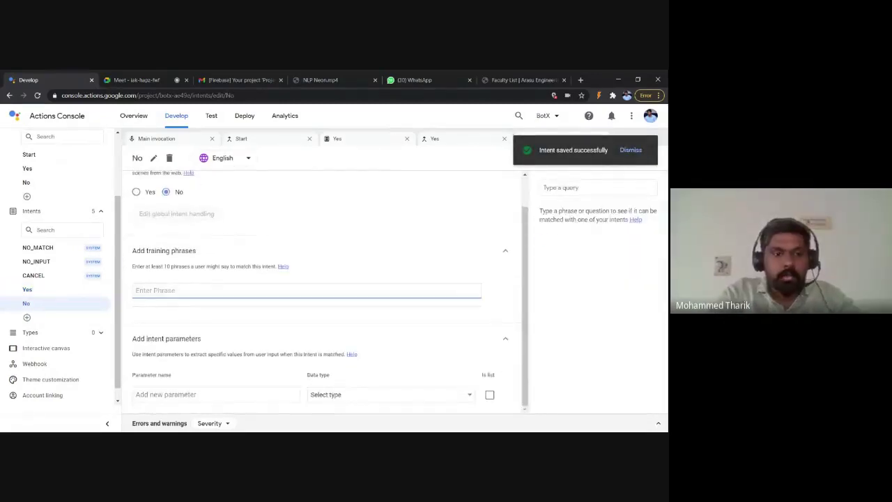
text(No)
key(Return)
text(n)
key(Return)
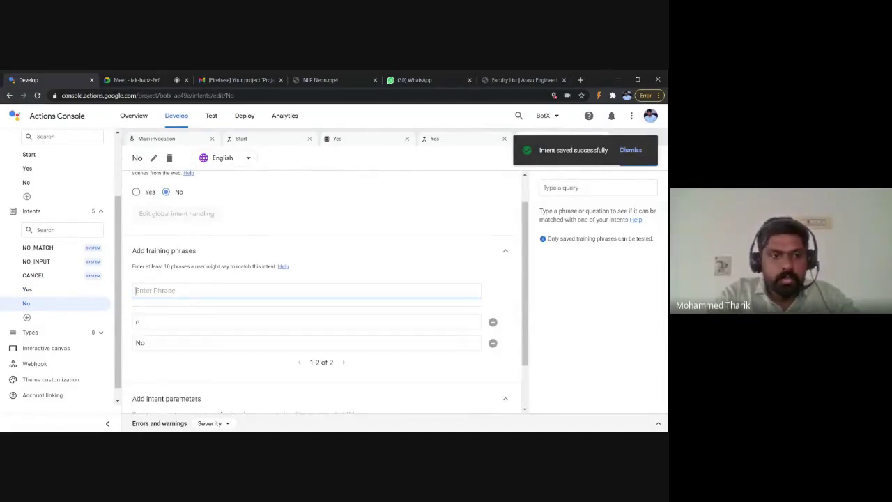
text(no)
key(Return)
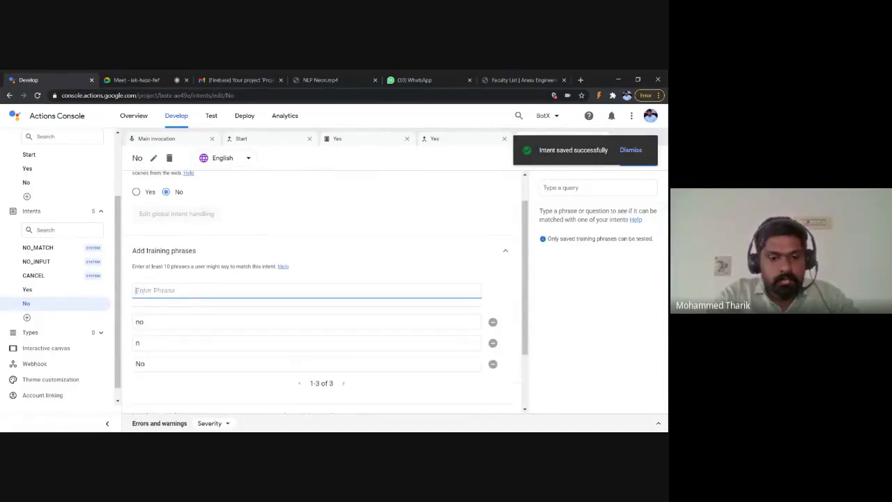
text(no th)
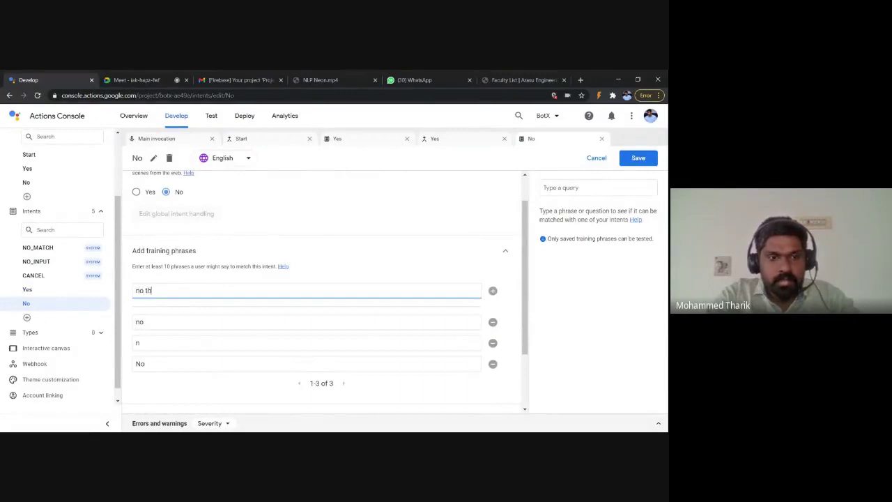
text(anks)
key(Return)
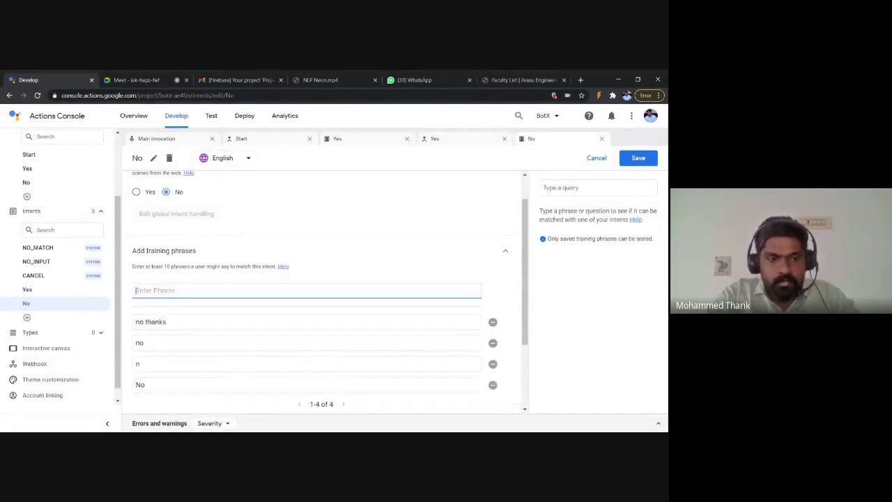
Step: Save the No intent and open the No scene
scroll(320, 292, down, 1)
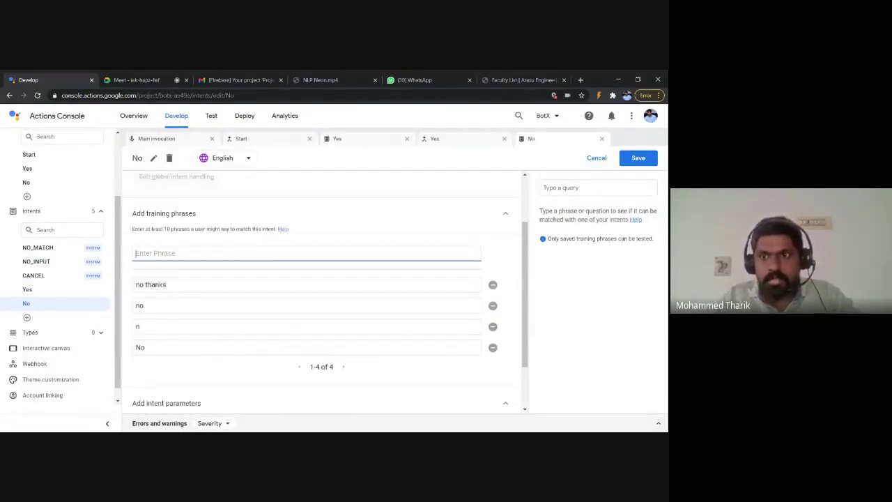
click(639, 160)
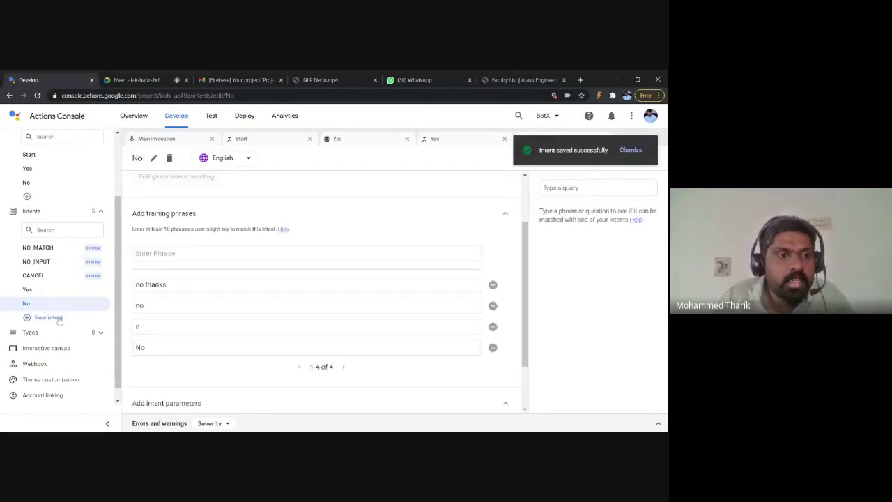
click(43, 183)
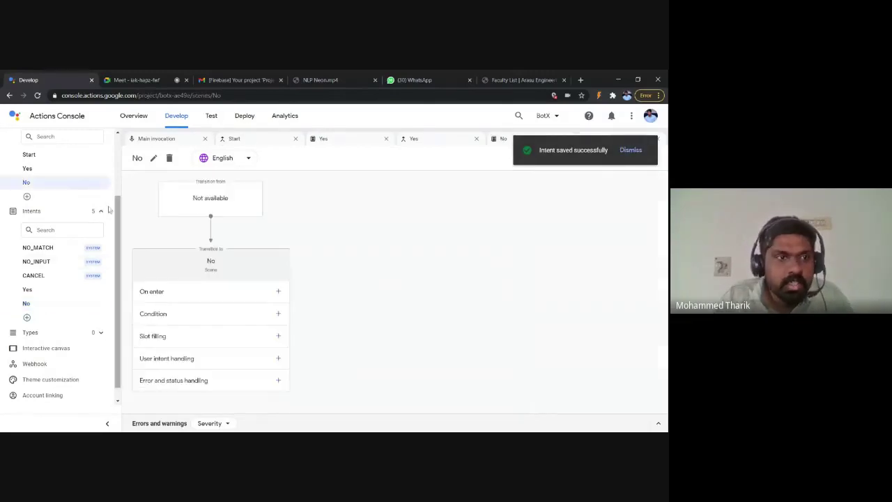
Step: Add a Start scene intent handler that matches No and transitions to the No scene
click(29, 154)
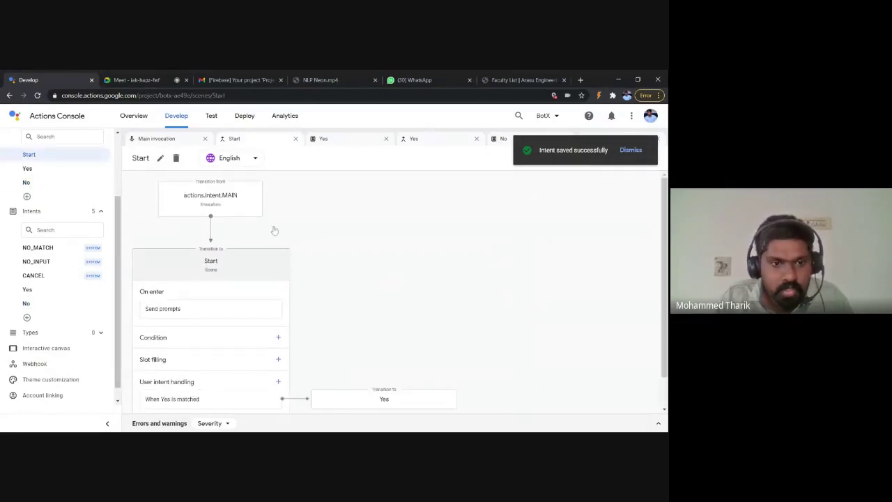
scroll(257, 378, down, 1)
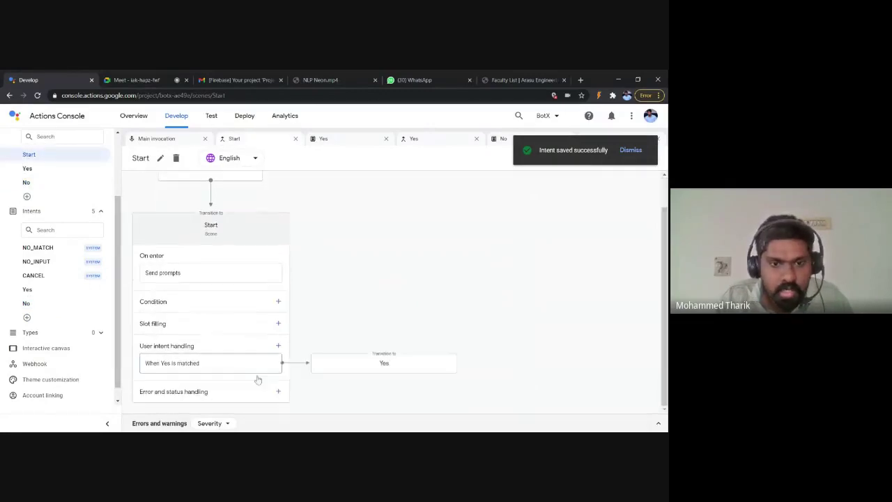
click(278, 346)
scroll(279, 328, down, 1)
click(405, 219)
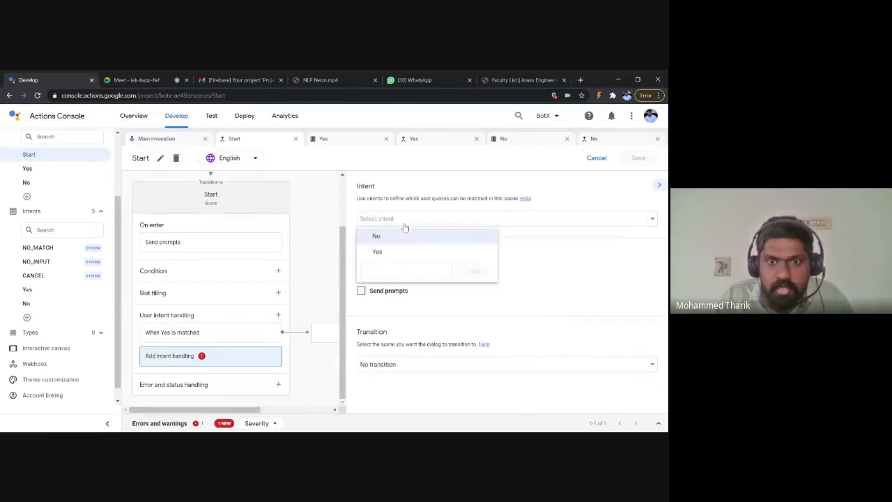
click(398, 236)
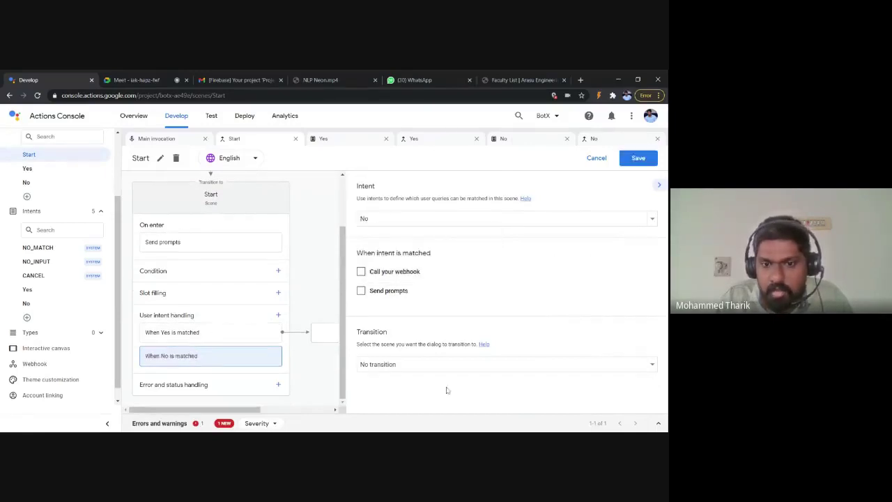
click(437, 363)
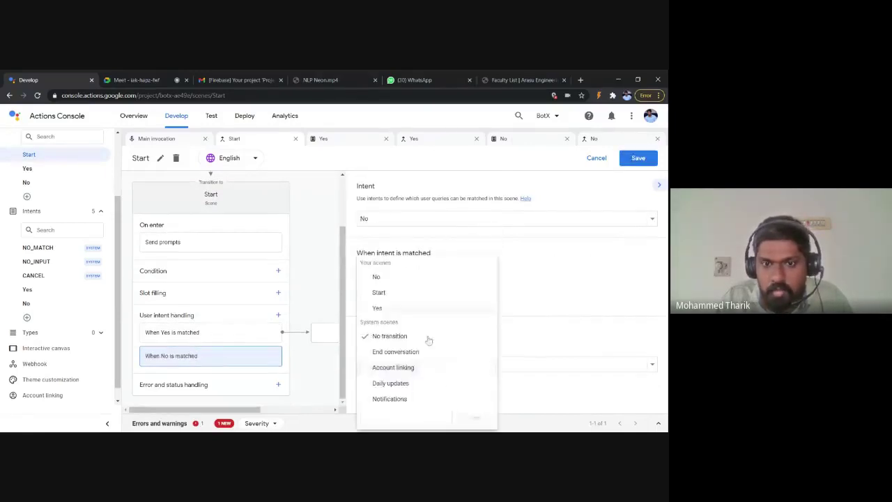
click(380, 277)
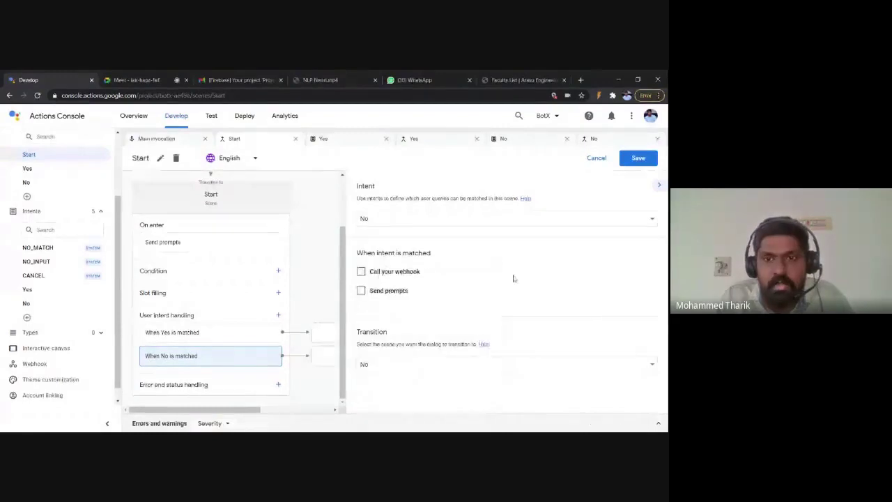
Step: Save the Start scene's new handler and open the Yes scene
click(638, 159)
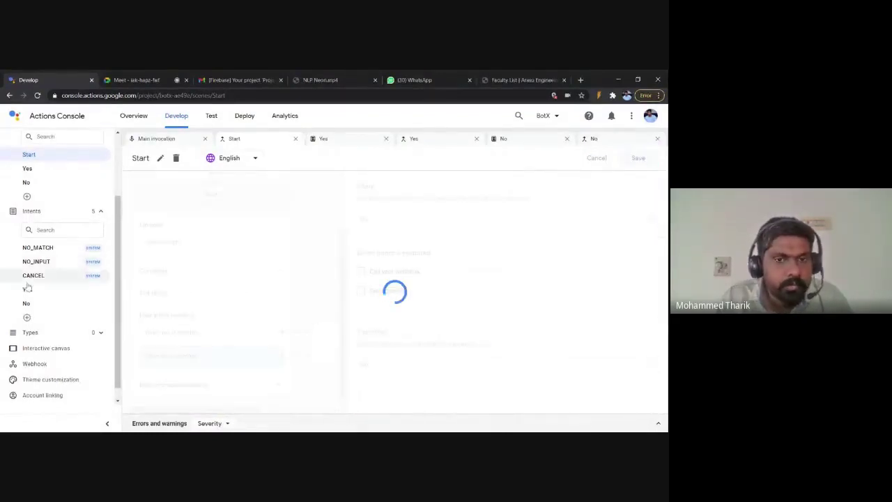
scroll(30, 288, up, 1)
scroll(272, 289, up, 1)
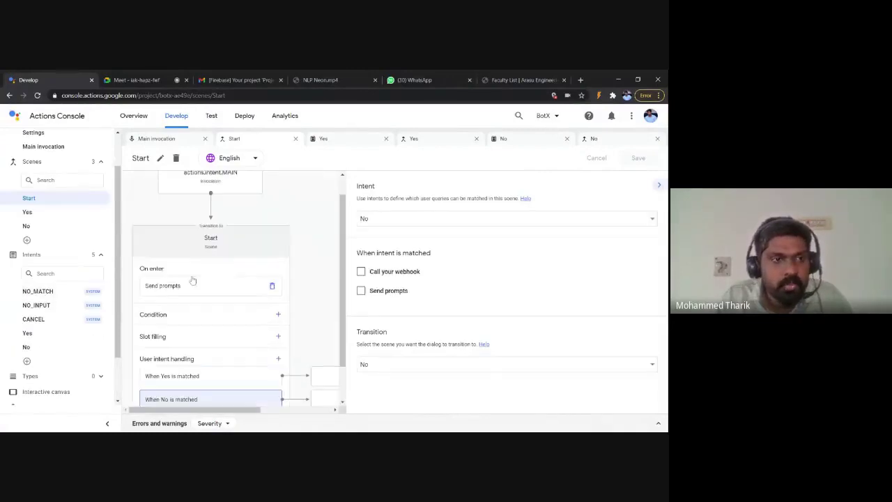
scroll(101, 265, up, 1)
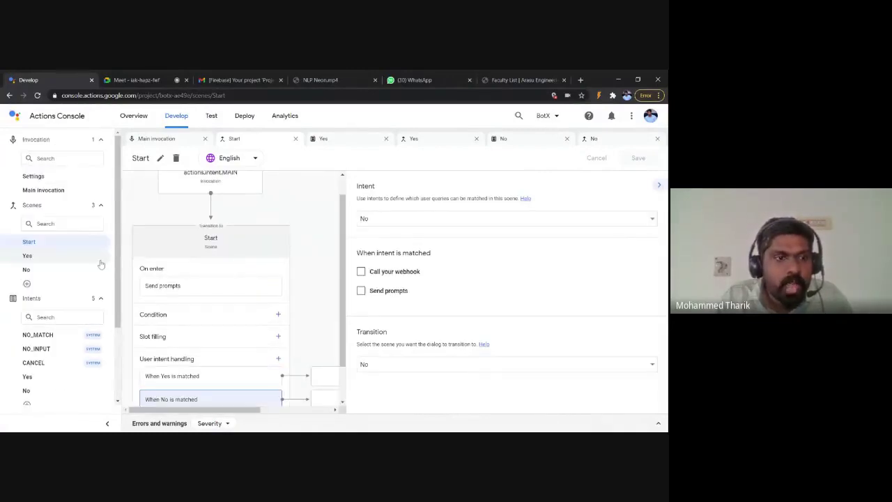
scroll(69, 257, down, 1)
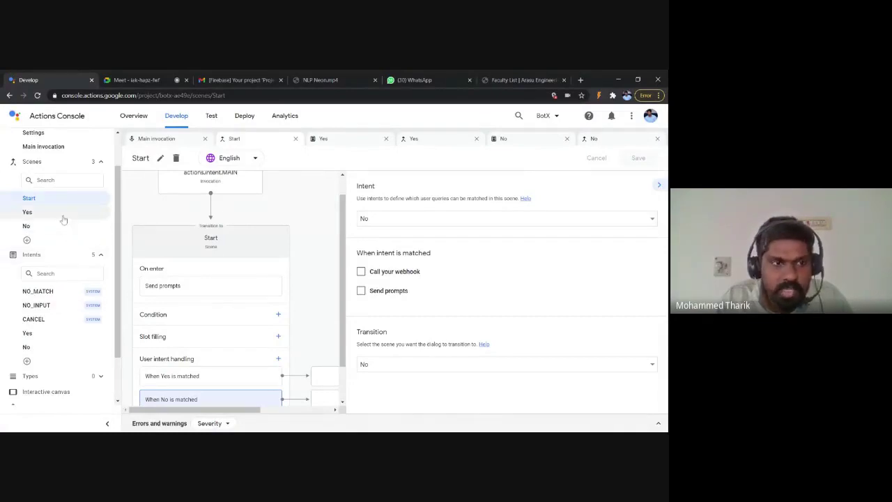
click(63, 217)
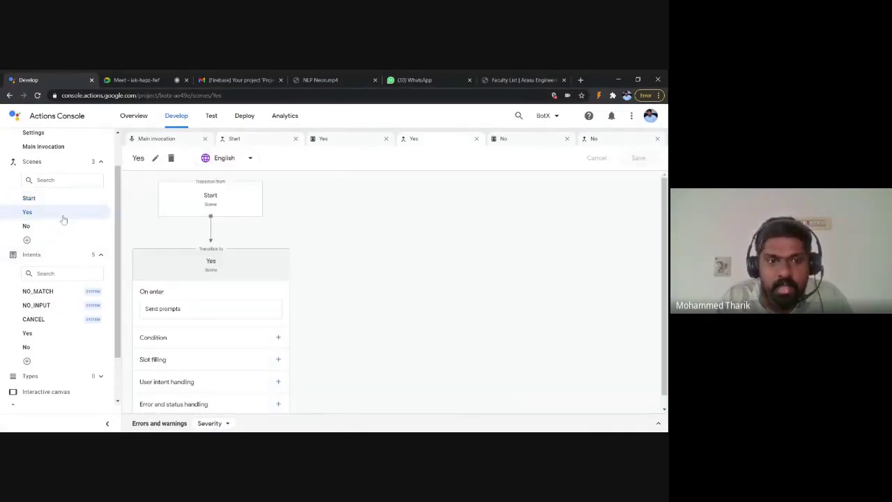
Step: Append ', which department information u need' to the Yes scene's 'Lets Begin' prompt and save
click(163, 306)
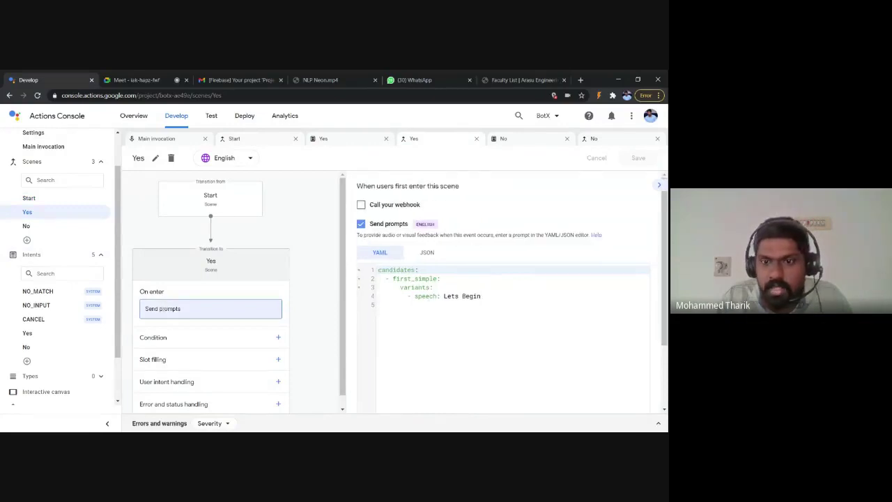
click(481, 296)
scroll(501, 293, down, 1)
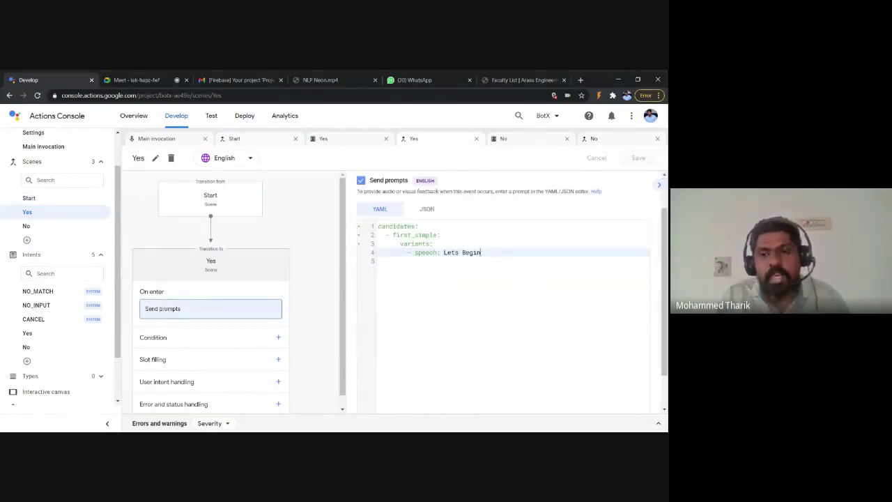
text(, w)
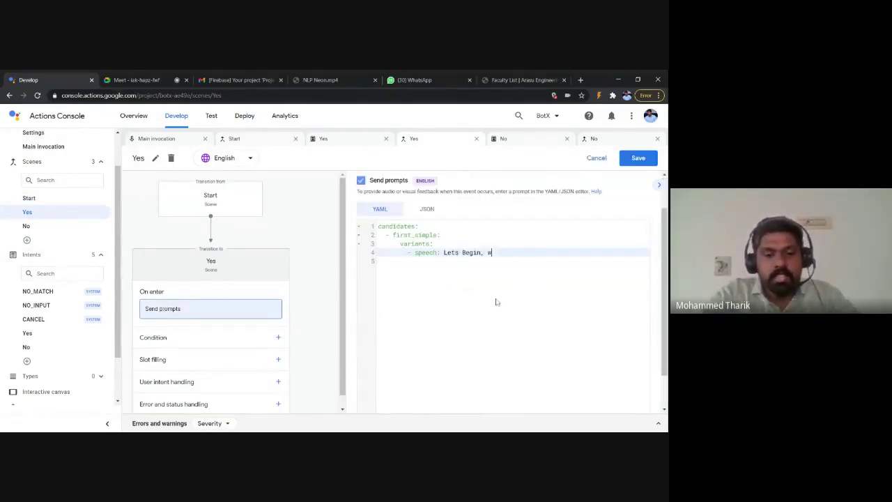
text(hich depar)
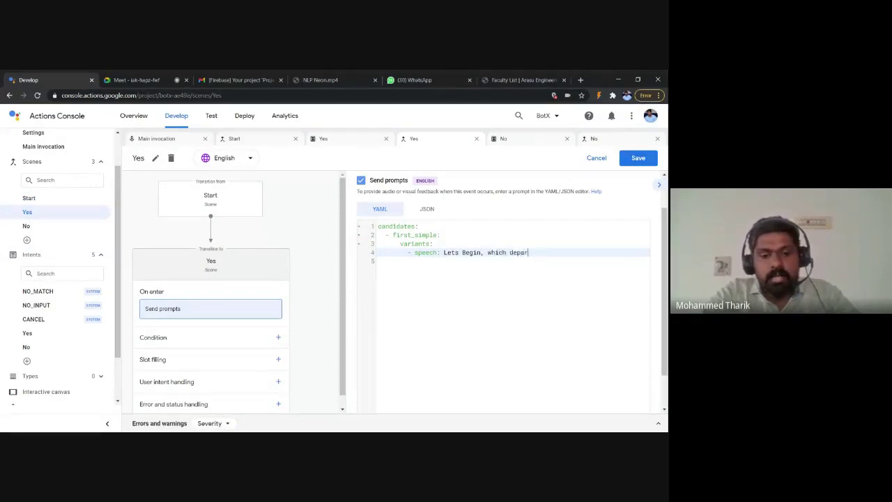
text(tment y)
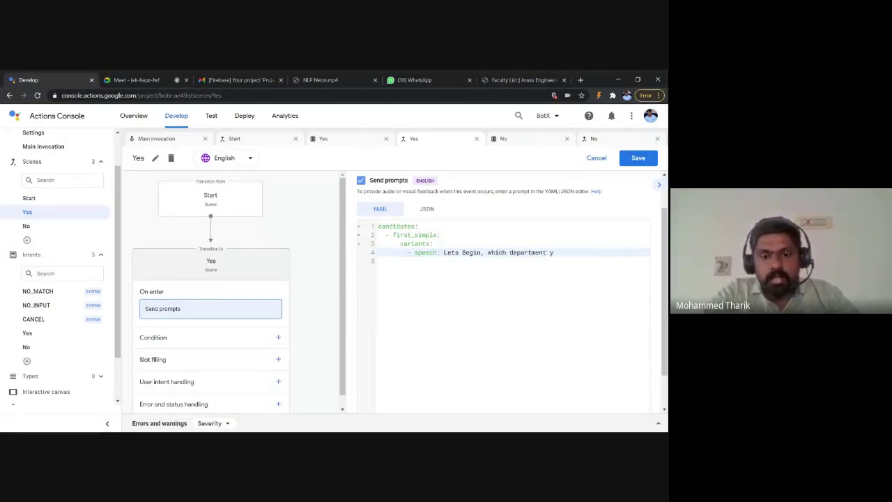
key(BackSpace)
text(informa)
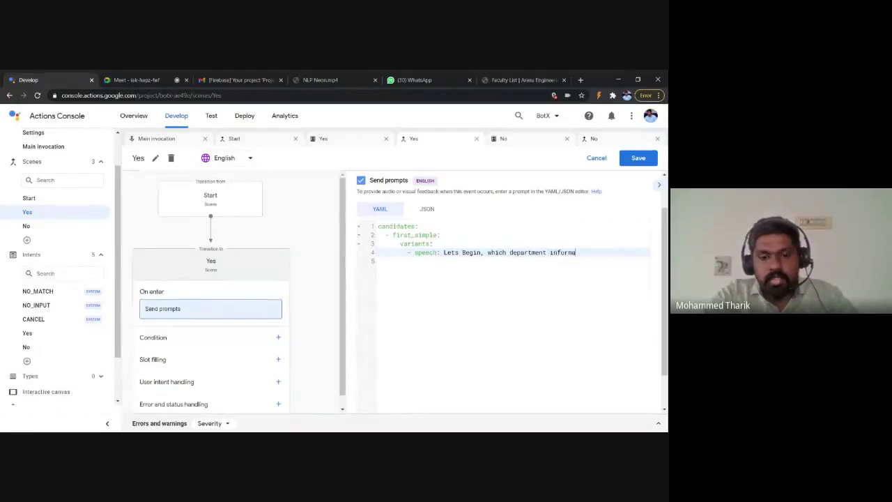
text(tion u need)
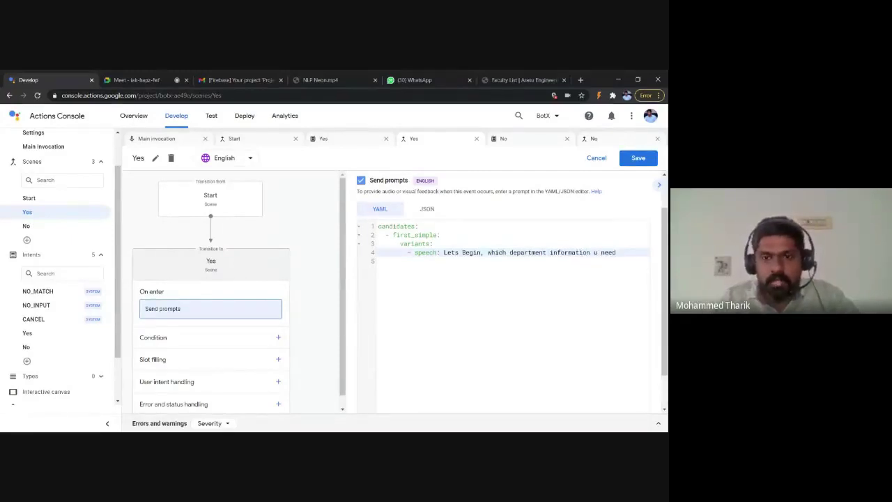
scroll(466, 400, down, 1)
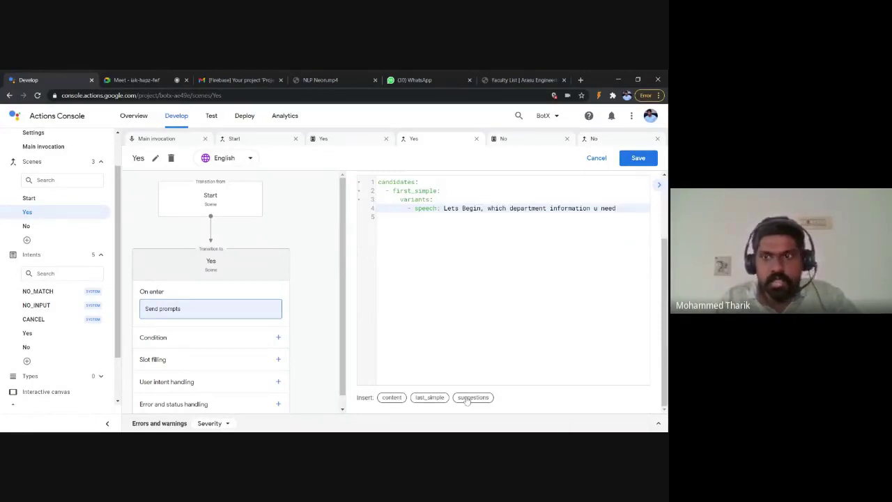
click(637, 160)
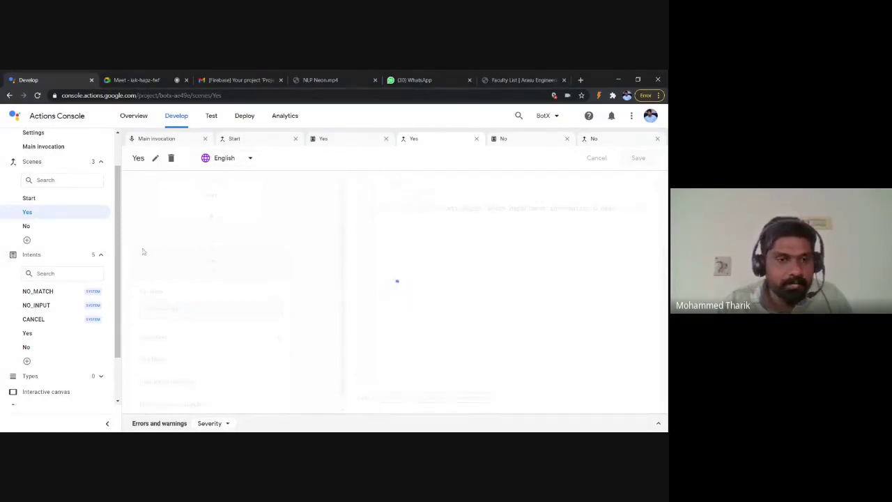
scroll(39, 301, down, 1)
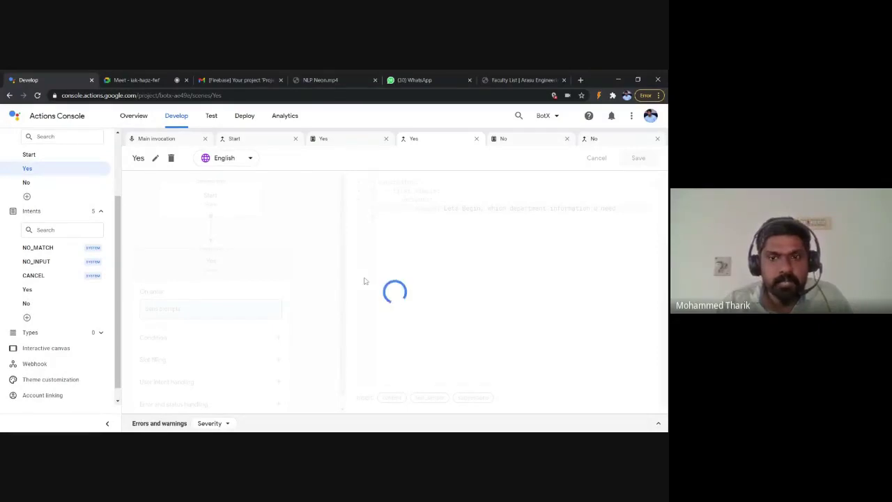
Step: Add a custom type named Departments under Types and open its editor
click(95, 334)
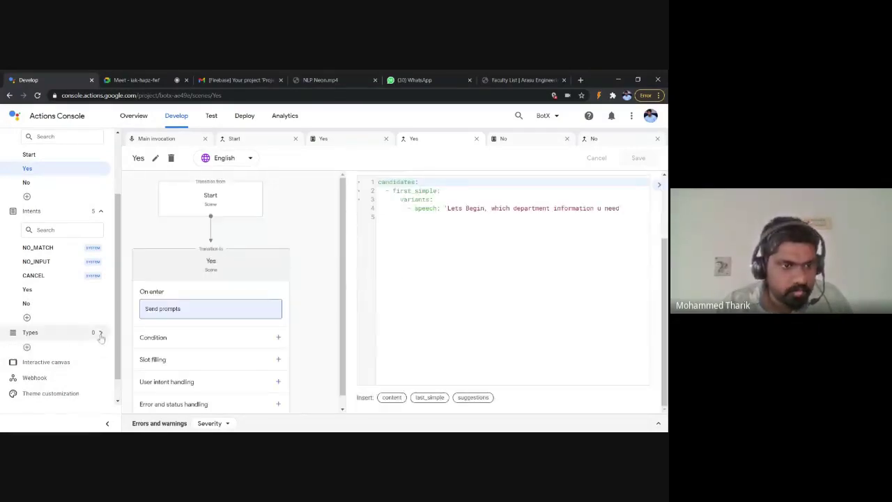
click(28, 347)
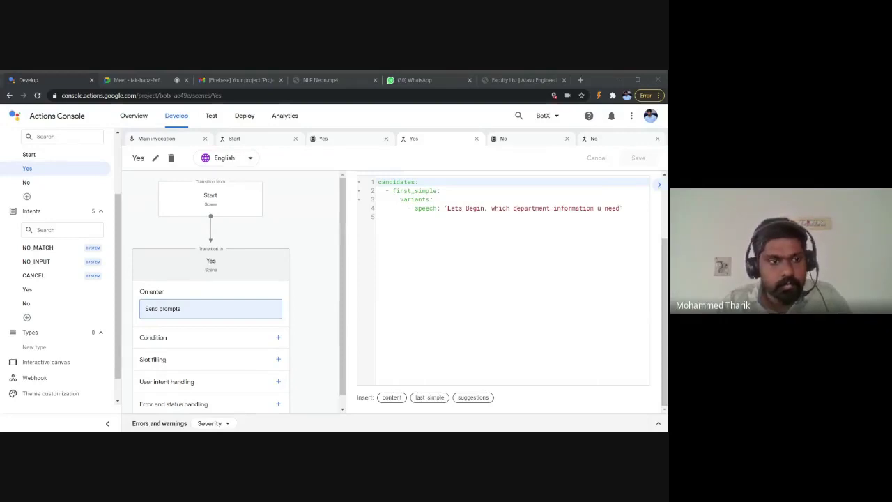
click(34, 347)
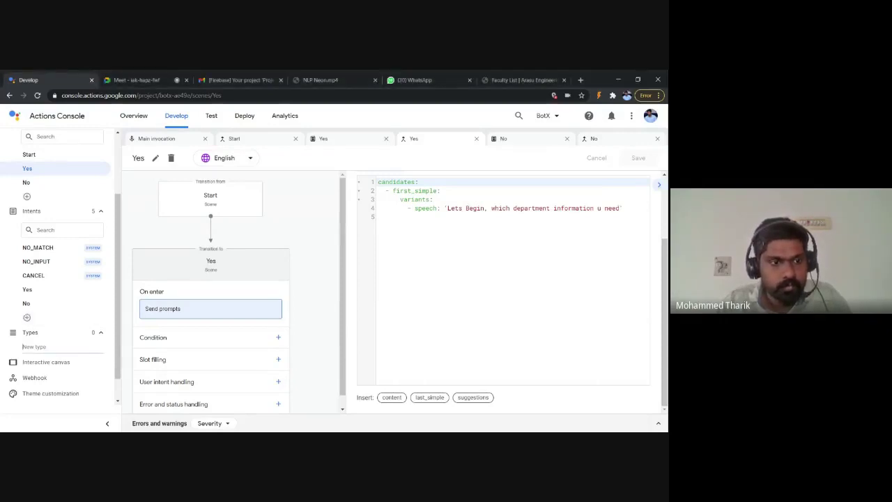
text(Departments)
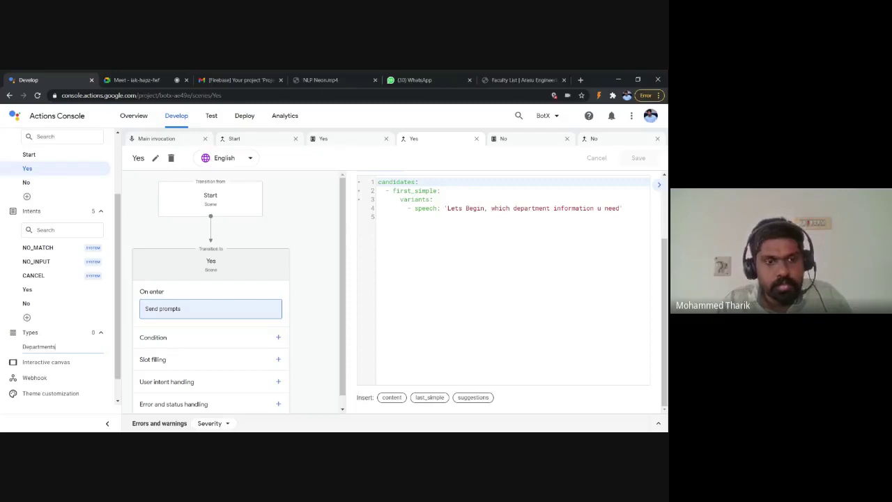
key(Return)
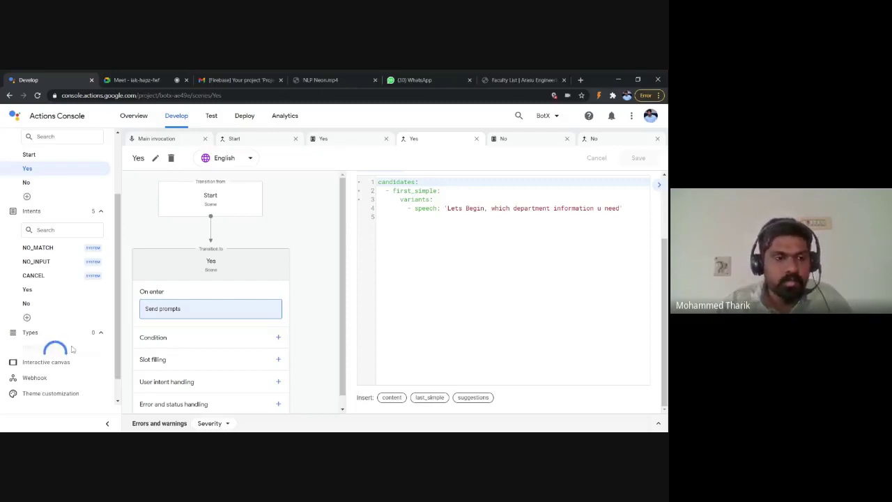
scroll(77, 342, down, 1)
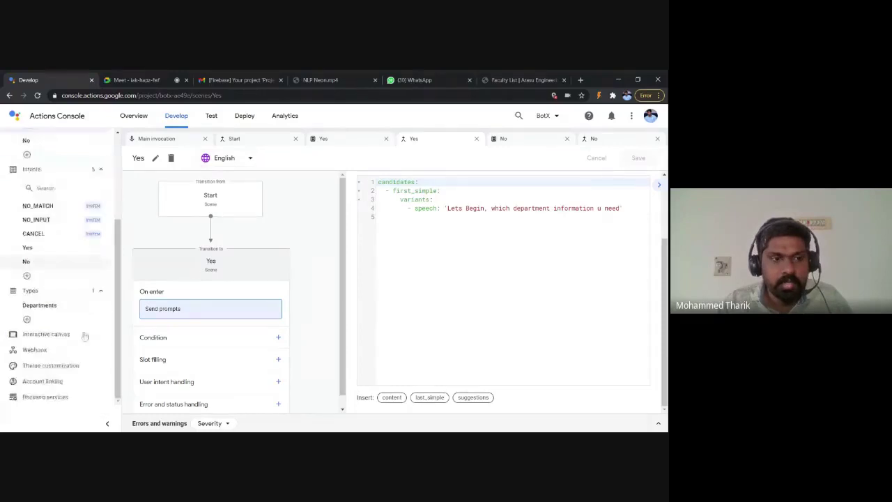
click(39, 305)
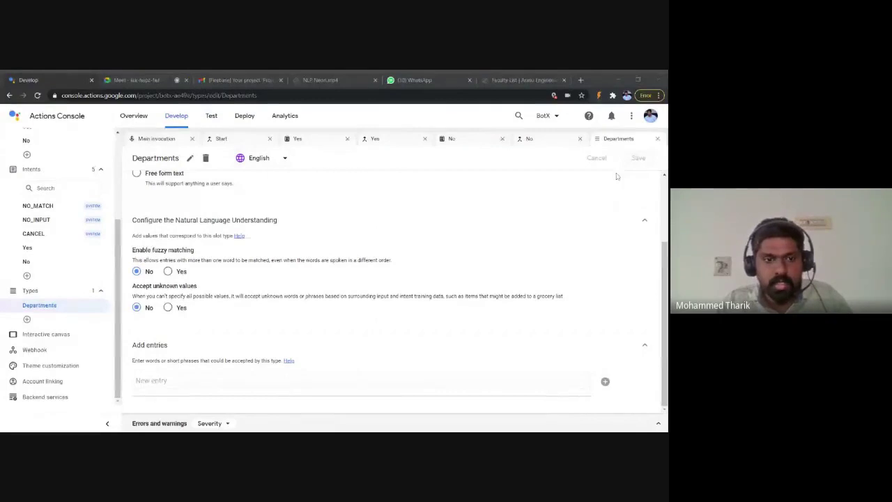
Step: Add a Computer Science Engineering entry with synonyms CSE, CS and computer science
click(372, 344)
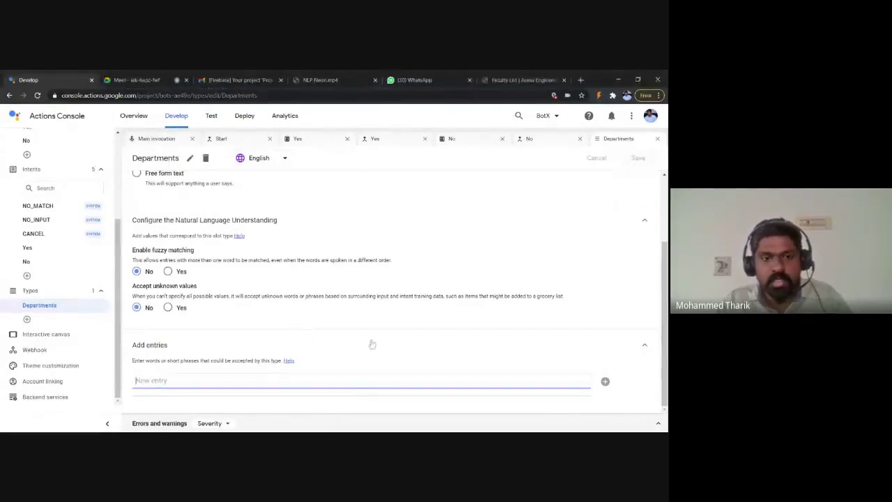
text(Computer Science Engineering)
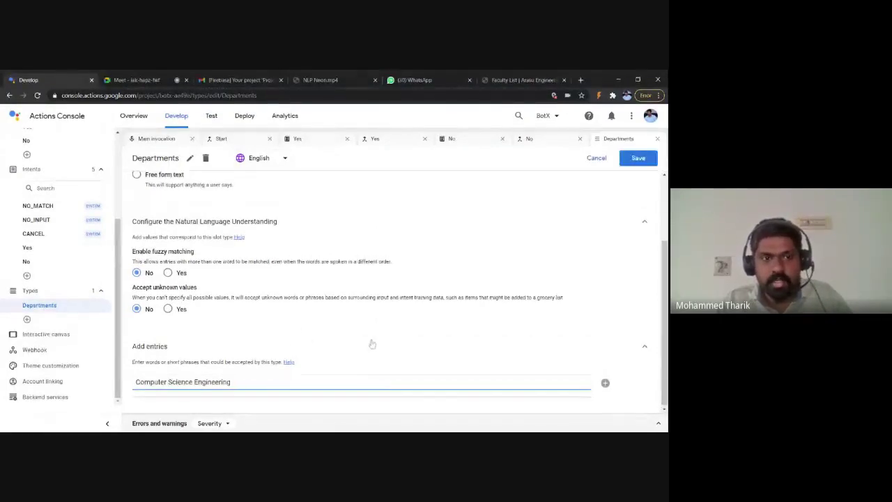
scroll(373, 344, up, 1)
scroll(372, 344, down, 1)
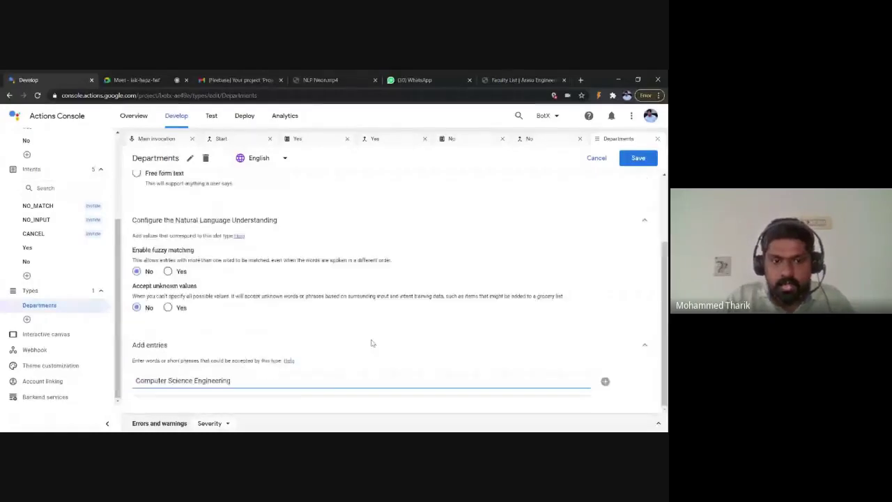
key(Return)
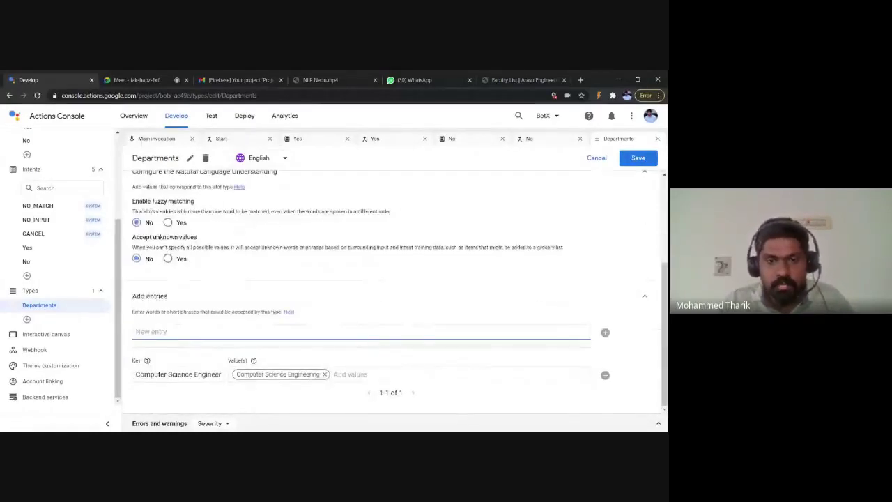
text(CS)
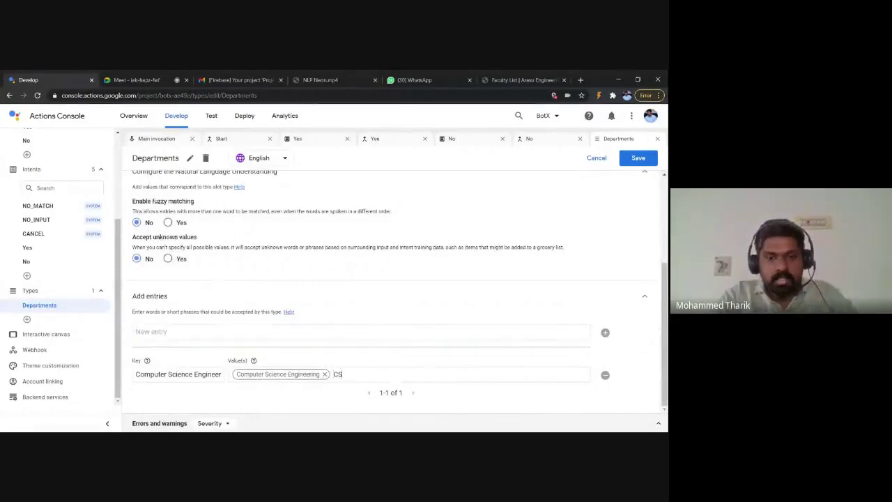
text(E)
key(Return)
text(CS)
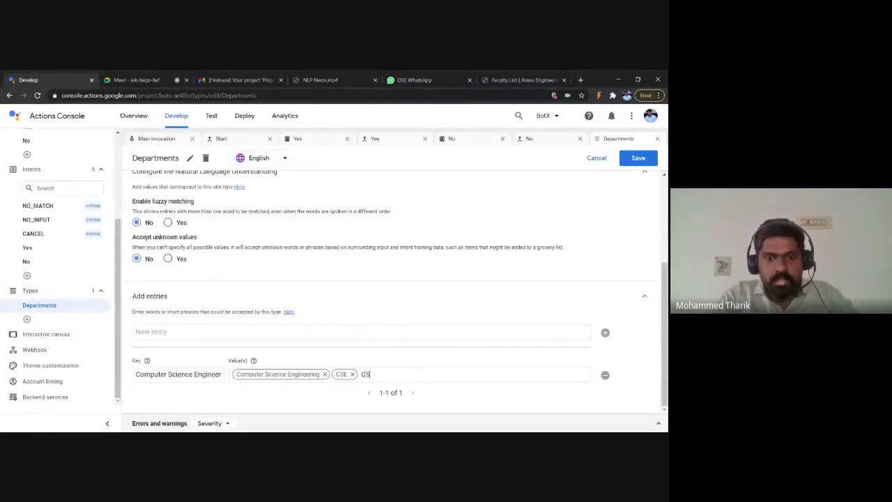
key(Return)
text(com)
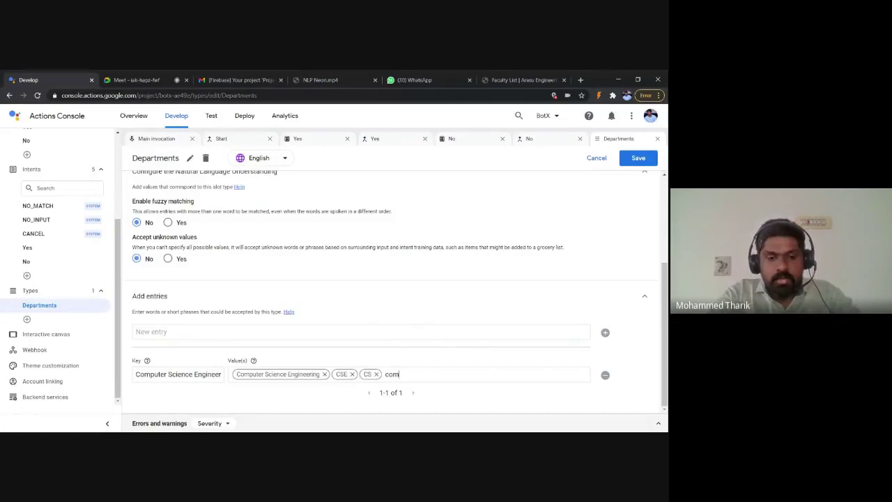
text(puter science)
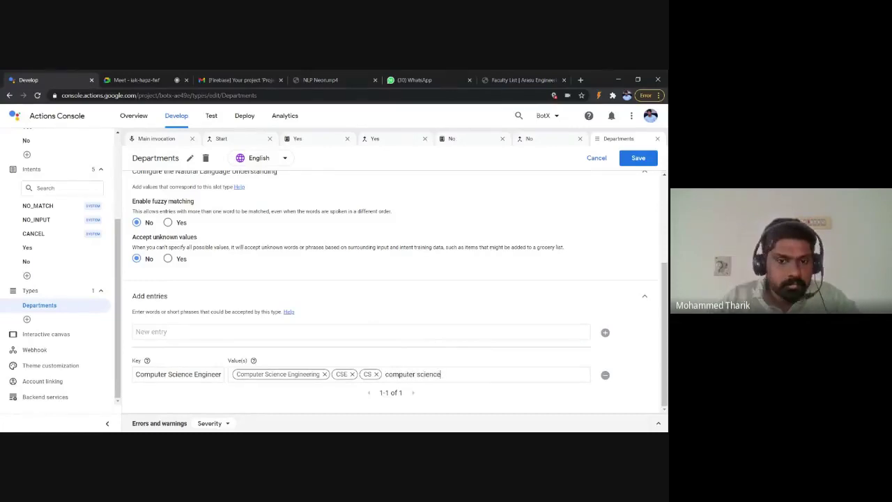
key(Return)
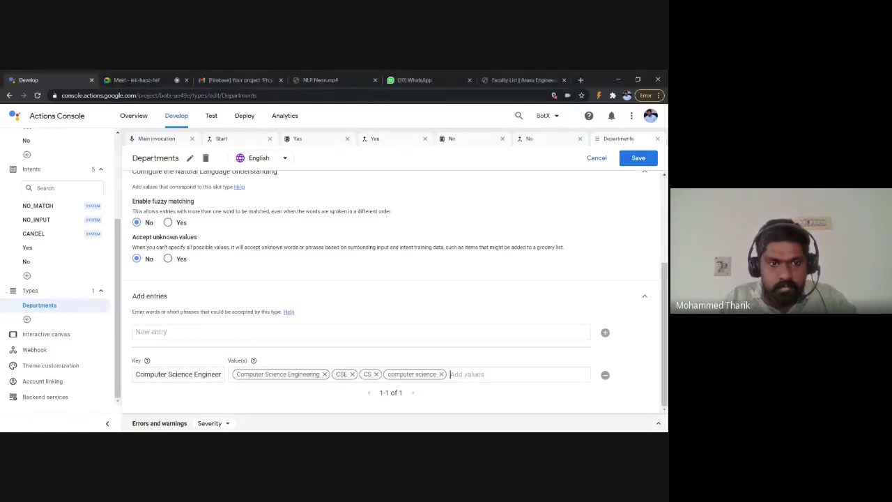
Step: Add Mechanical Engineering with synonyms mech and mechanical, then save the Departments type
click(361, 331)
text(Mechanical Engineering)
key(Return)
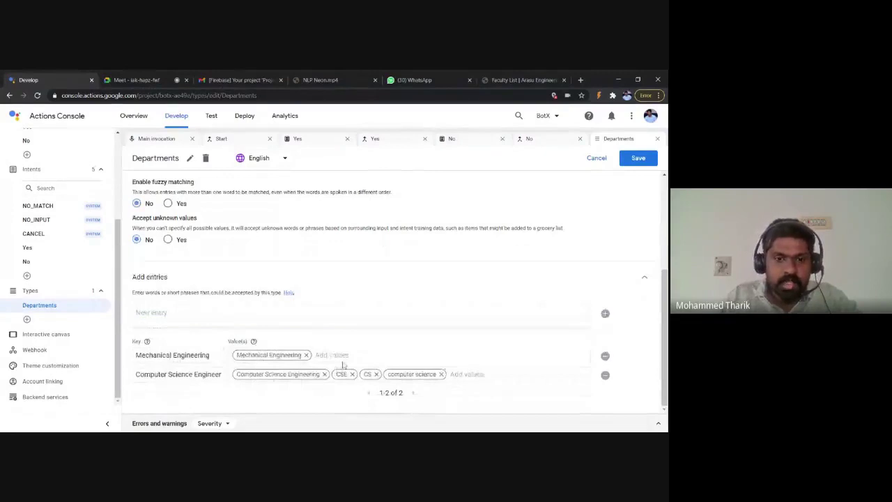
text(mech)
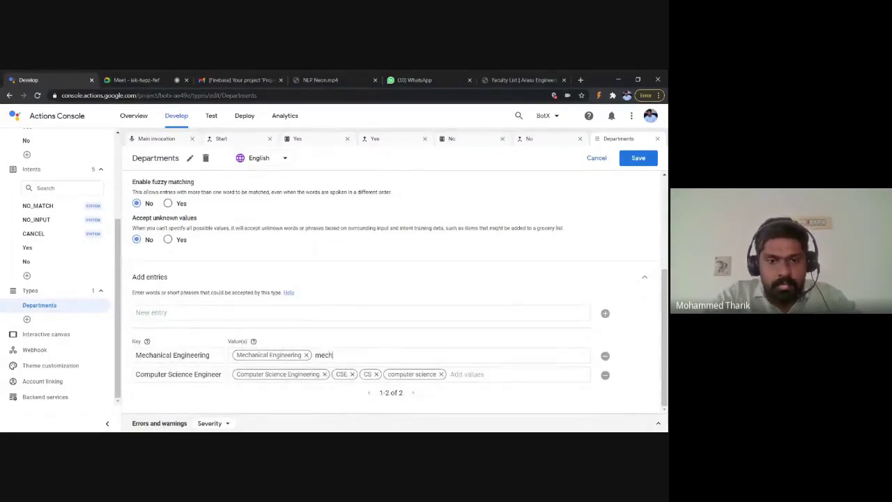
key(Return)
text(mechanical)
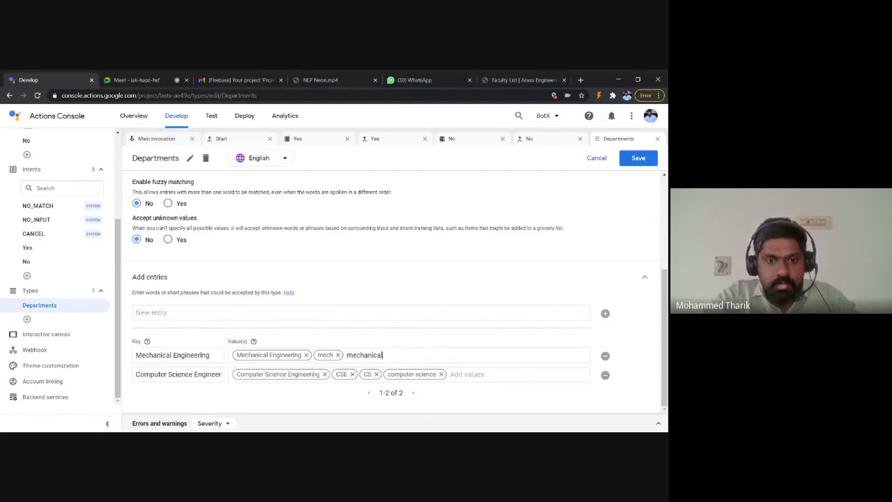
key(Return)
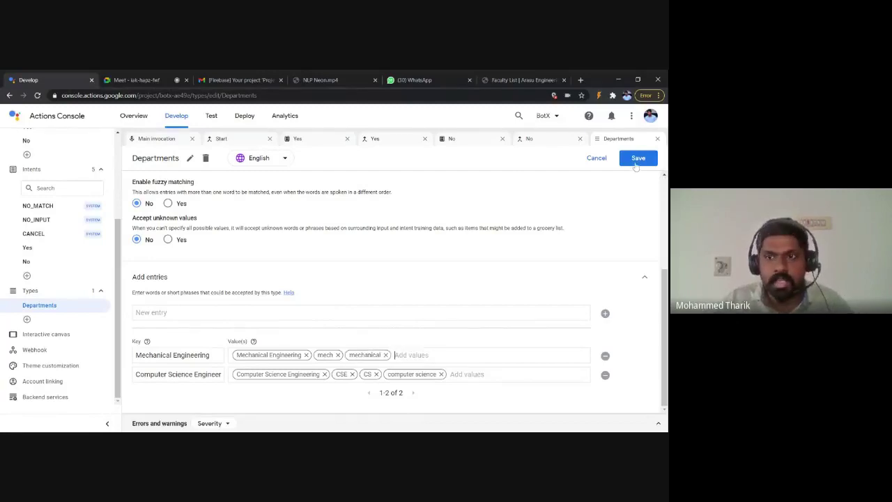
scroll(529, 277, up, 2)
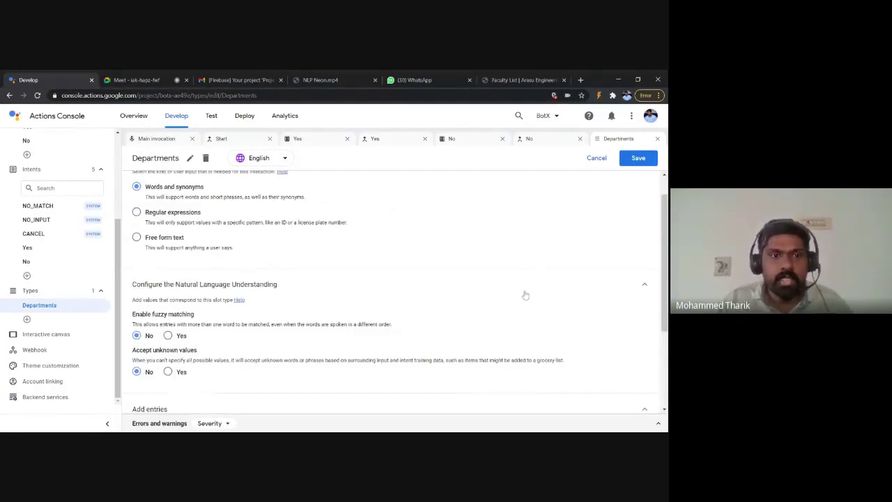
scroll(525, 295, up, 1)
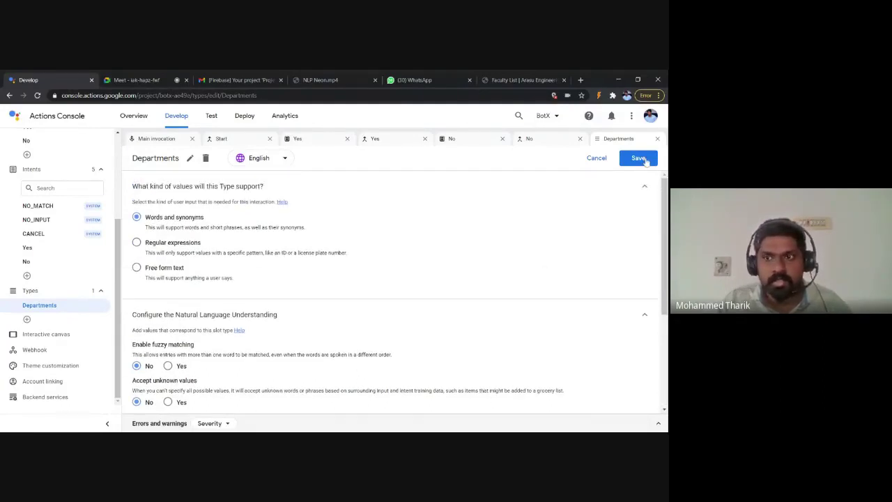
click(639, 158)
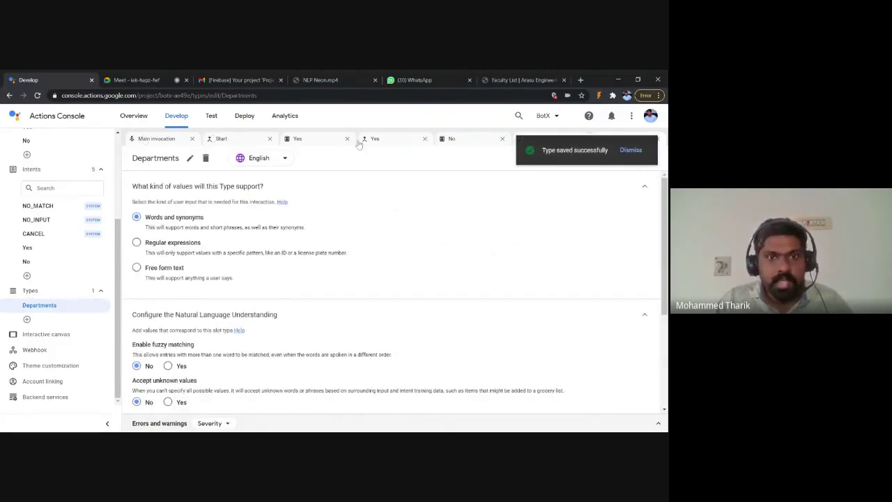
click(321, 144)
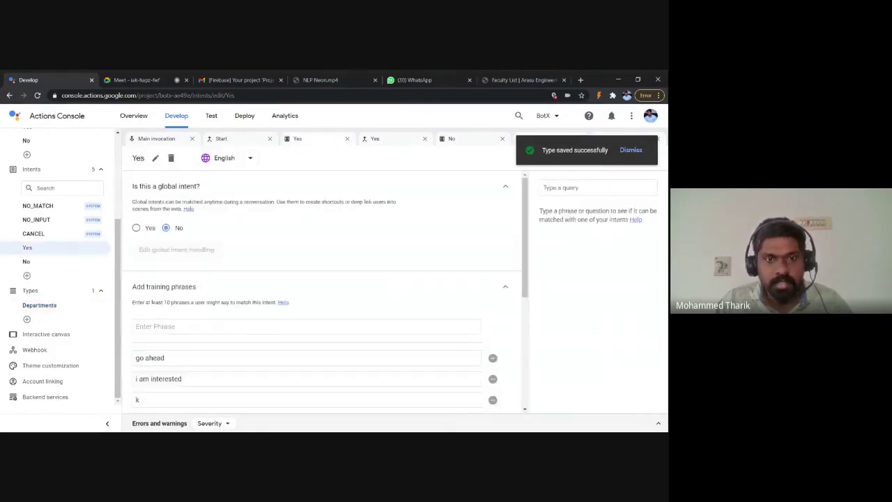
Step: Add a 'Computer Science Engineering' suggestion to the Yes scene's on-enter prompt
click(372, 143)
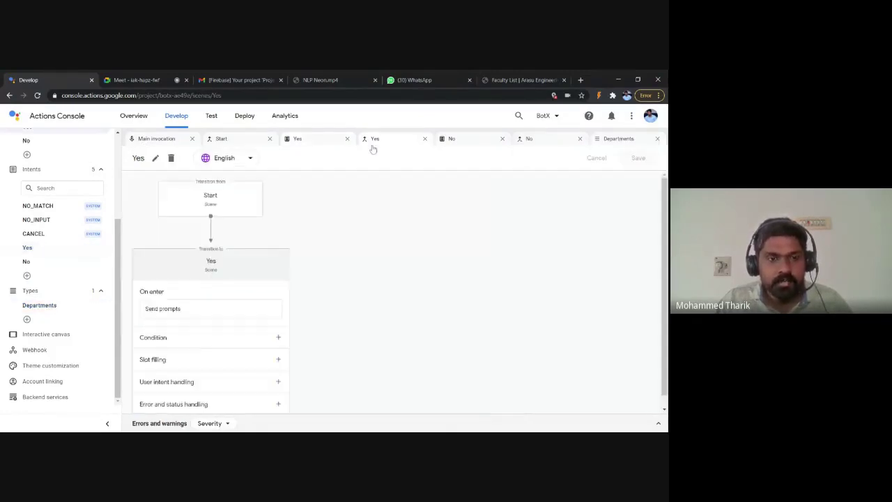
click(210, 308)
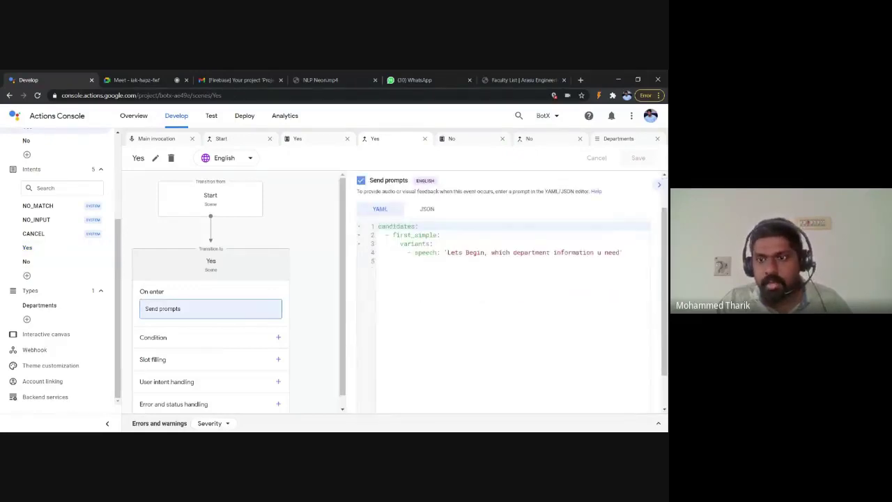
click(623, 252)
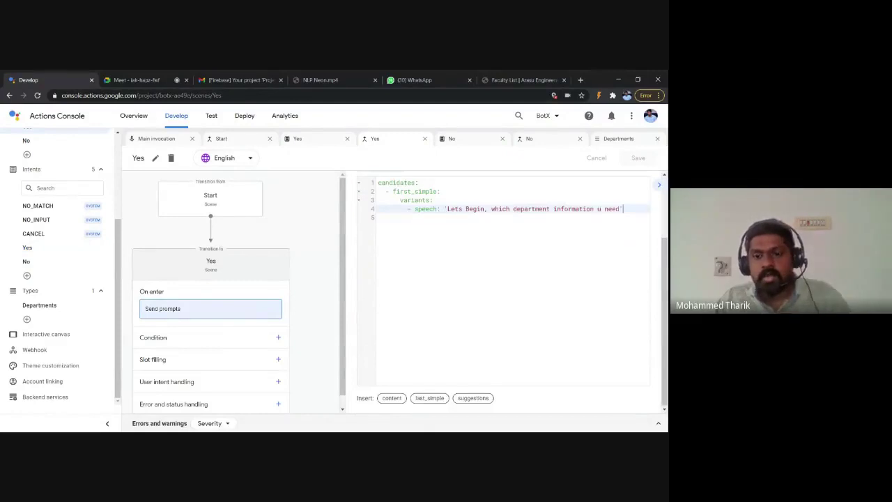
key(Return)
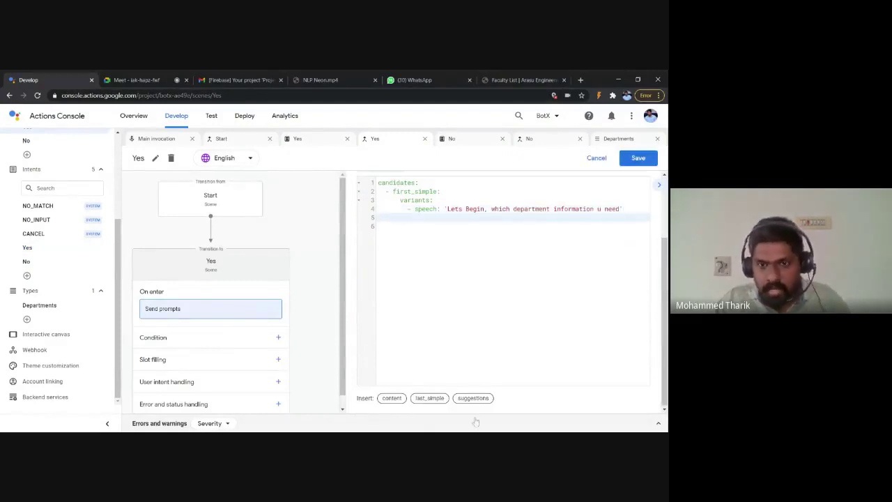
click(472, 401)
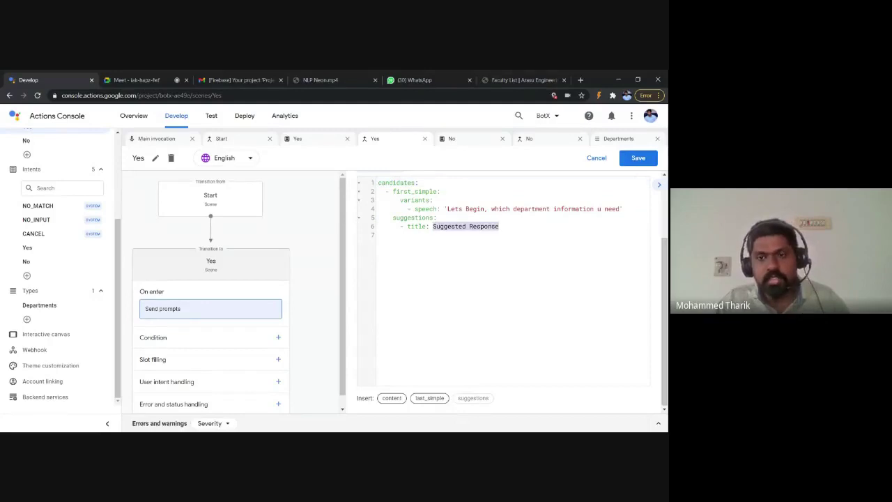
text(Com)
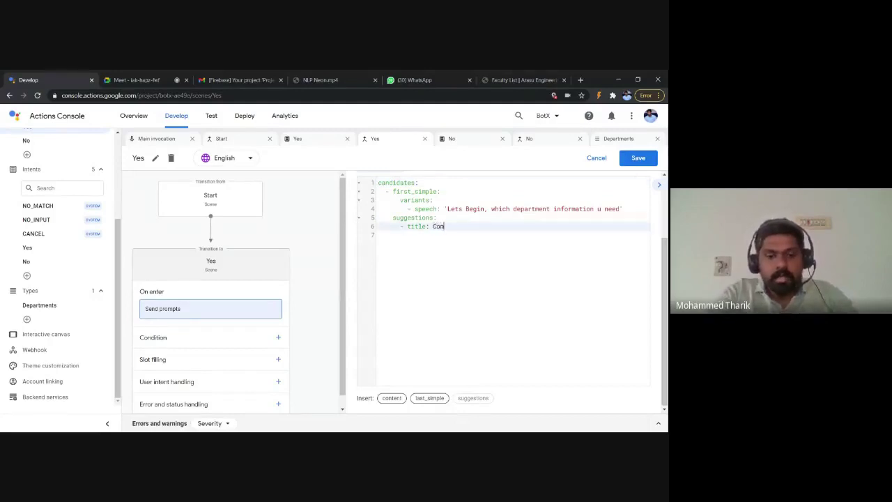
text(puter S)
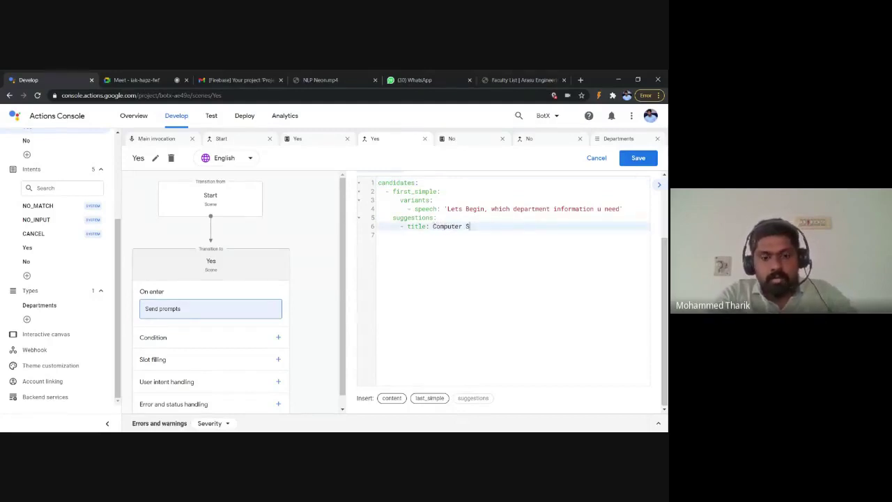
text(cience Engin)
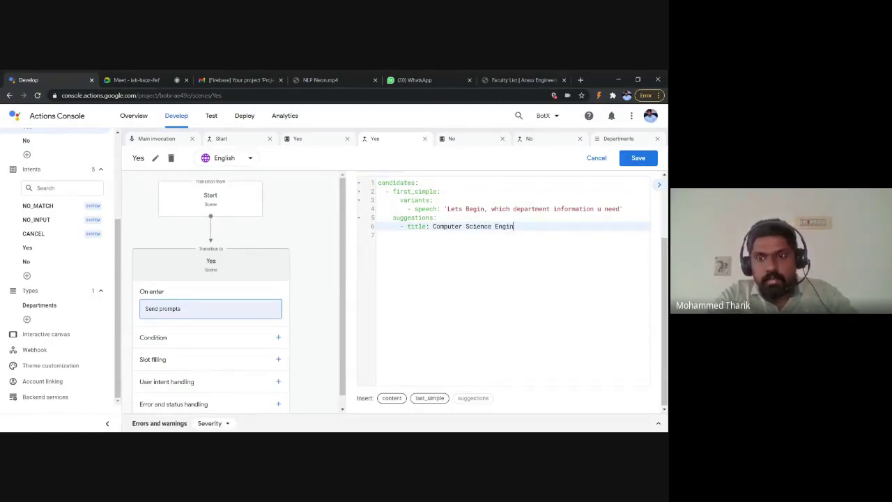
text(er)
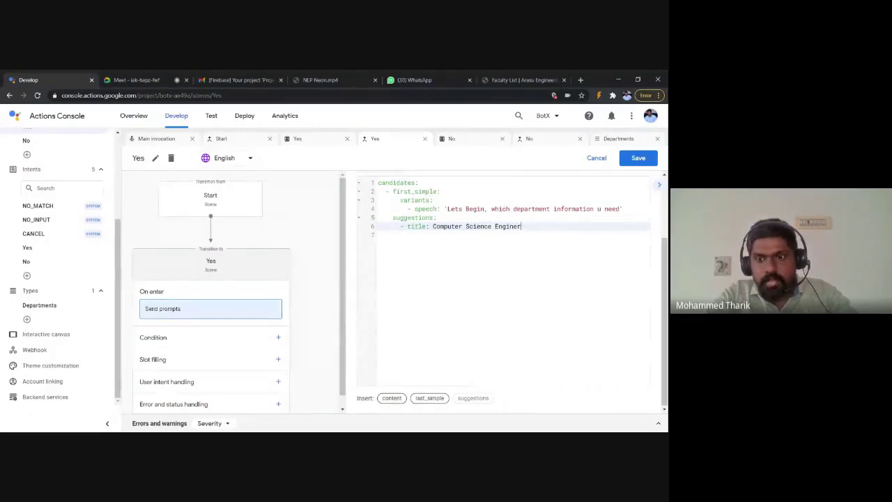
key(BackSpace)
text(er)
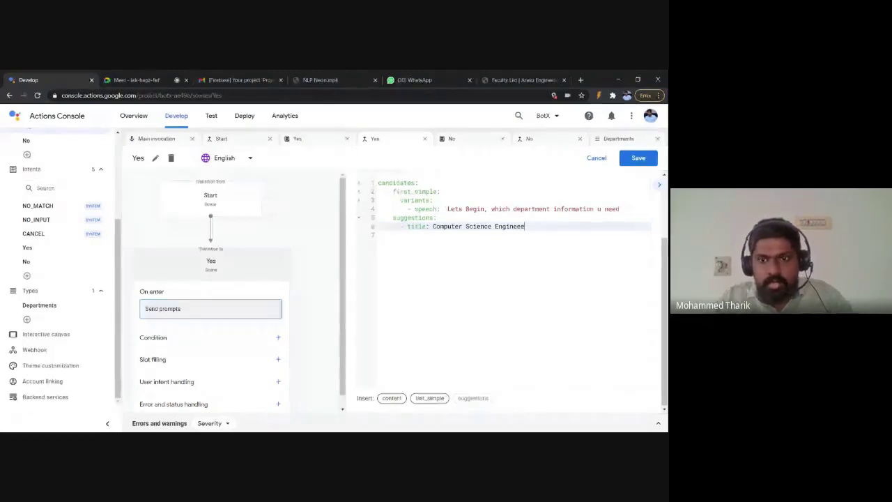
text(ring)
key(Return)
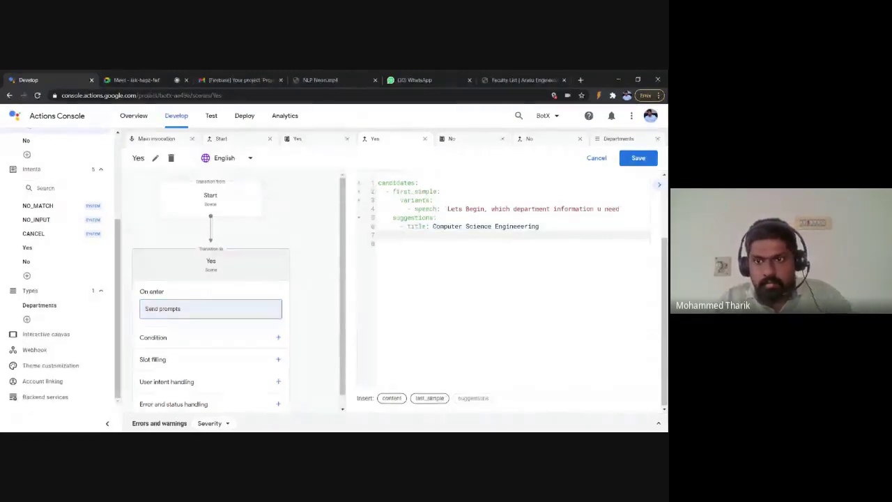
Step: Fix the suggestion's spelling and duplicate it as a 'Mechanical Engineering' suggestion on line 7
click(525, 226)
key(BackSpace)
key(End)
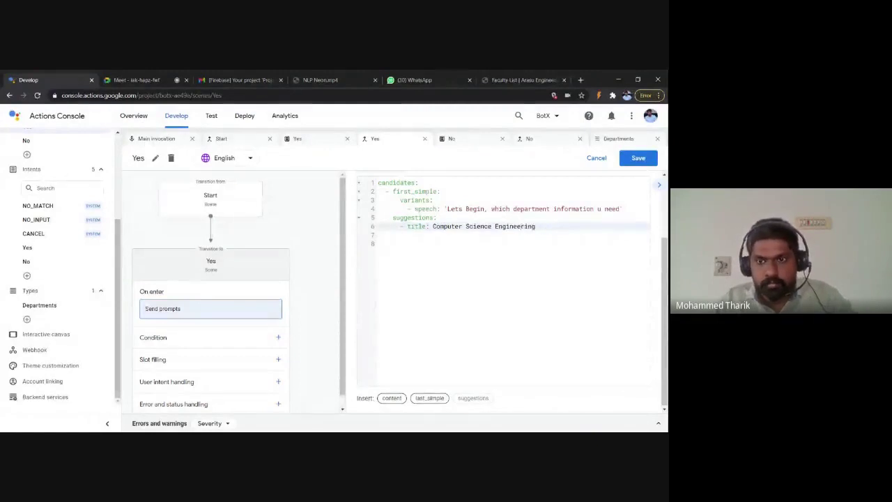
key(shift+Home)
key(ctrl+c)
click(400, 235)
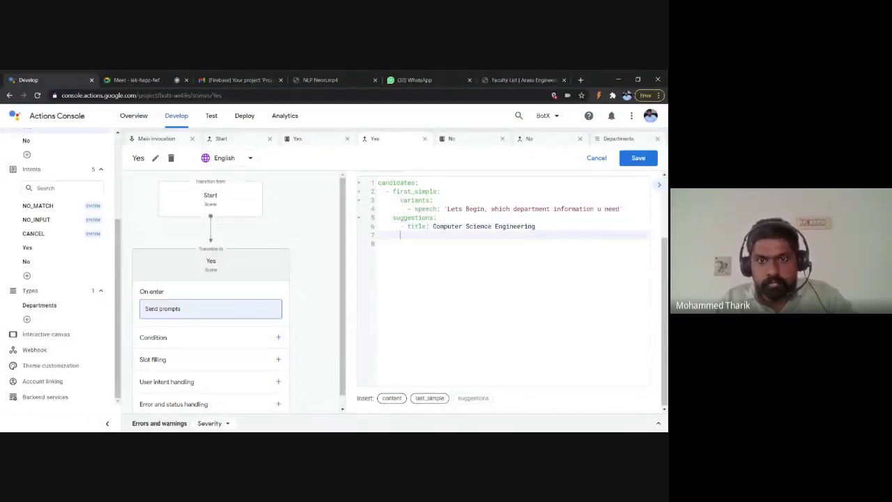
key(ctrl+v)
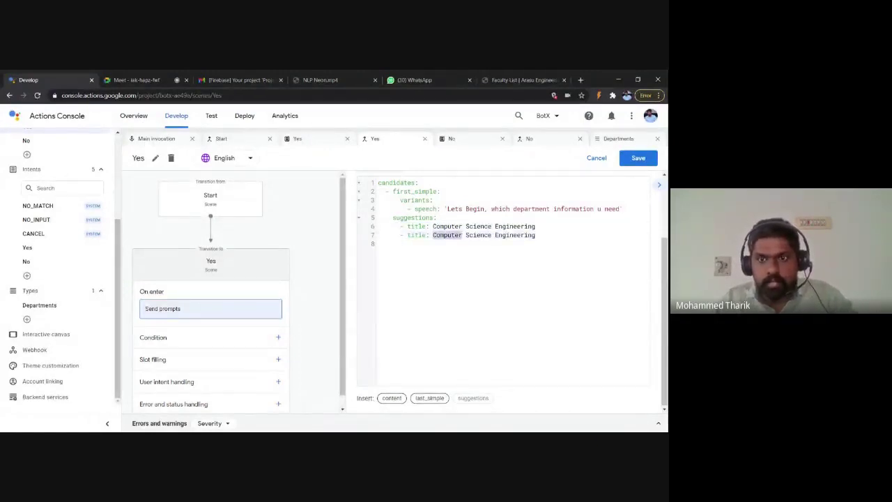
click(492, 235)
key(ctrl+shift+Left)
key(ctrl+shift+Left)
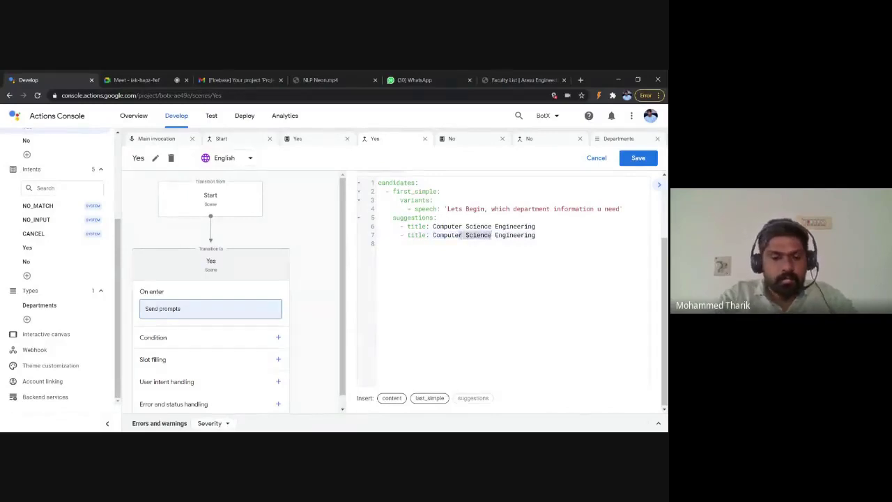
text(Mechanical)
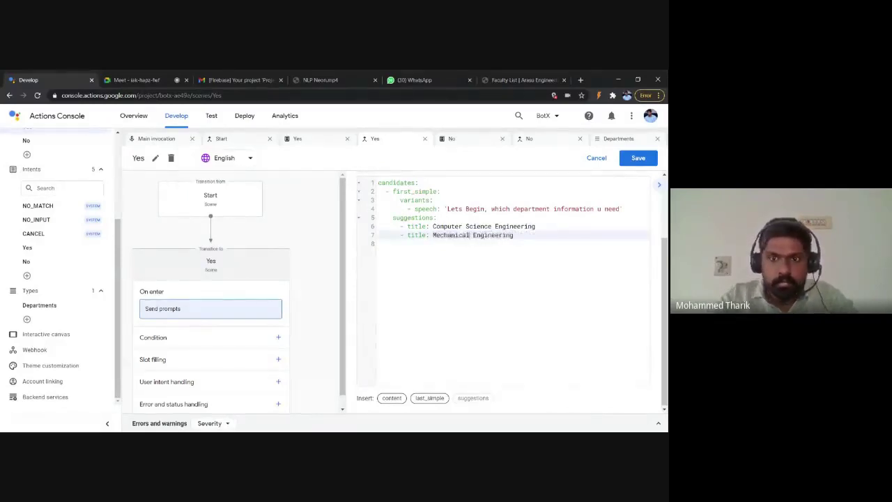
Step: Save the Yes scene's prompt, glance at the meeting, and return to the project
click(639, 157)
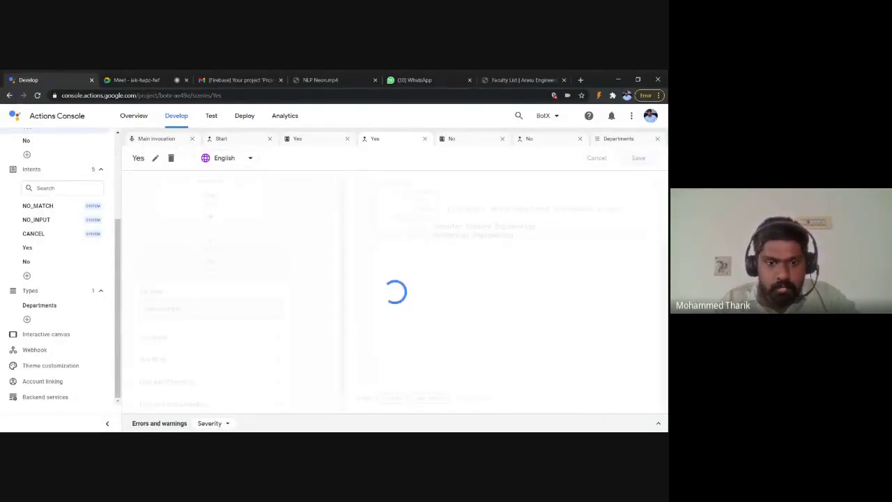
key(ctrl+Tab)
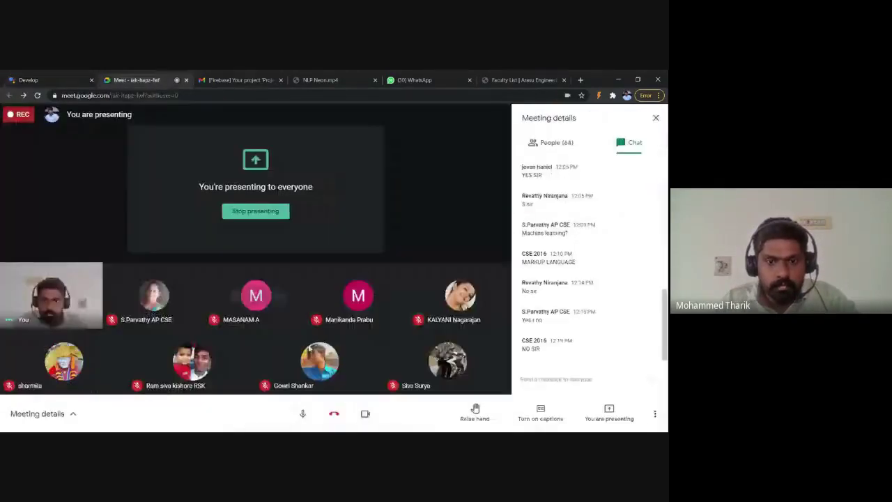
click(5, 78)
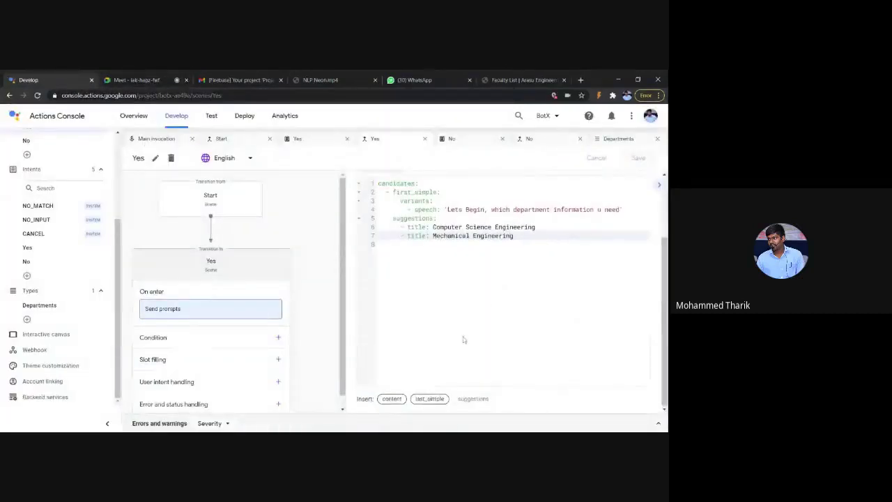
scroll(260, 343, down, 1)
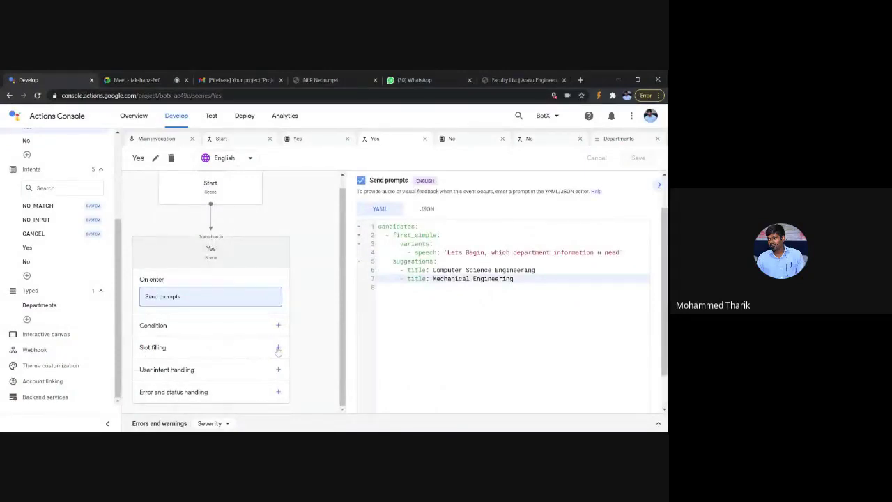
Step: Add slot filling to the Yes scene: a required slot 'departmentTypes' of type Departments
click(278, 348)
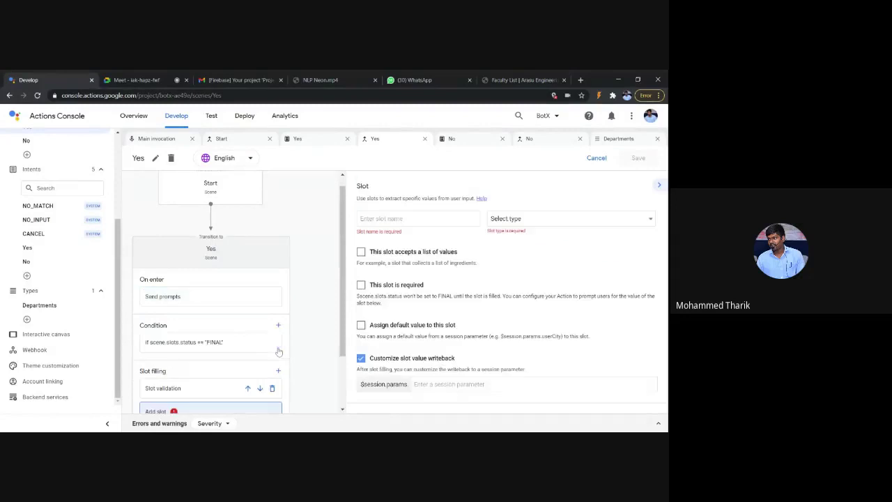
scroll(321, 259, down, 2)
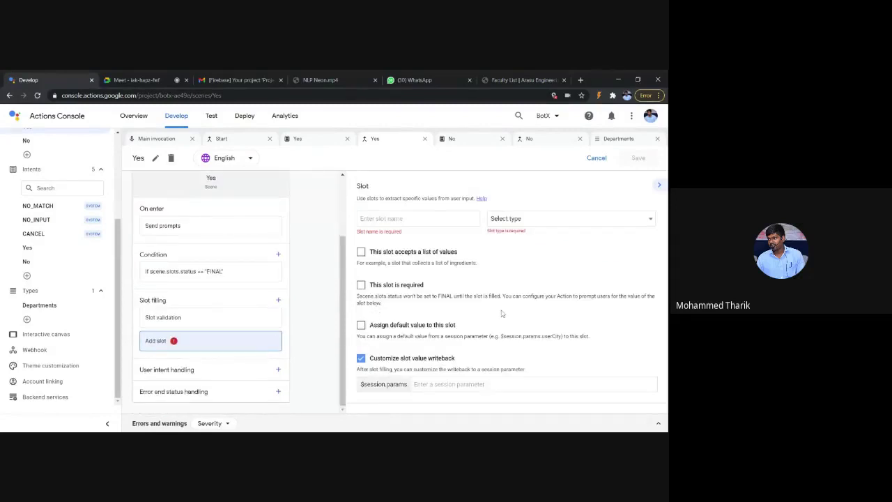
click(587, 224)
click(576, 235)
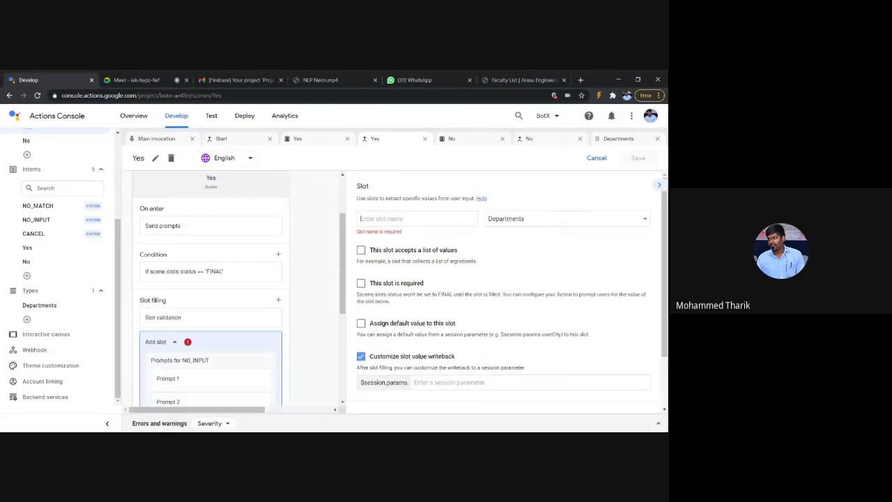
click(368, 219)
text(dep)
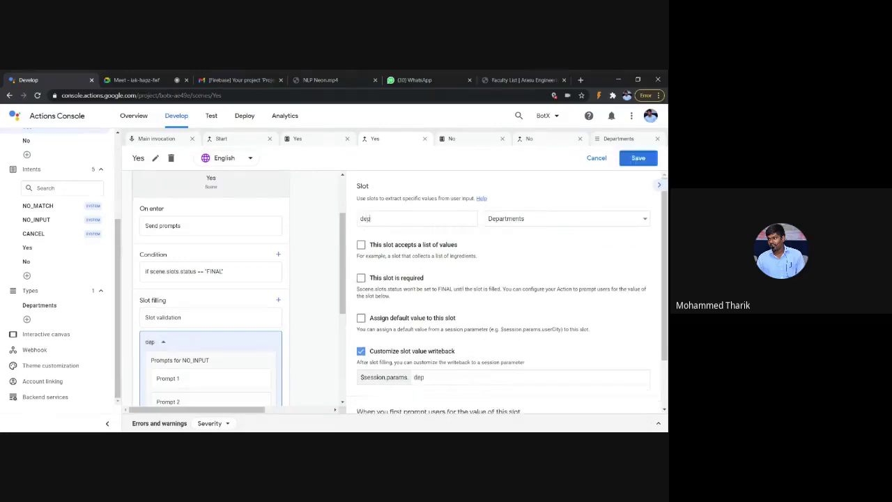
text(artmentTypes)
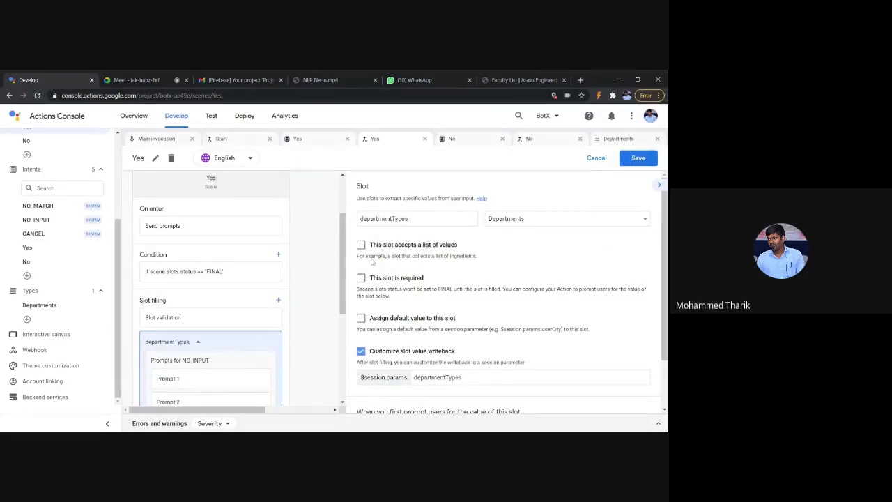
click(362, 278)
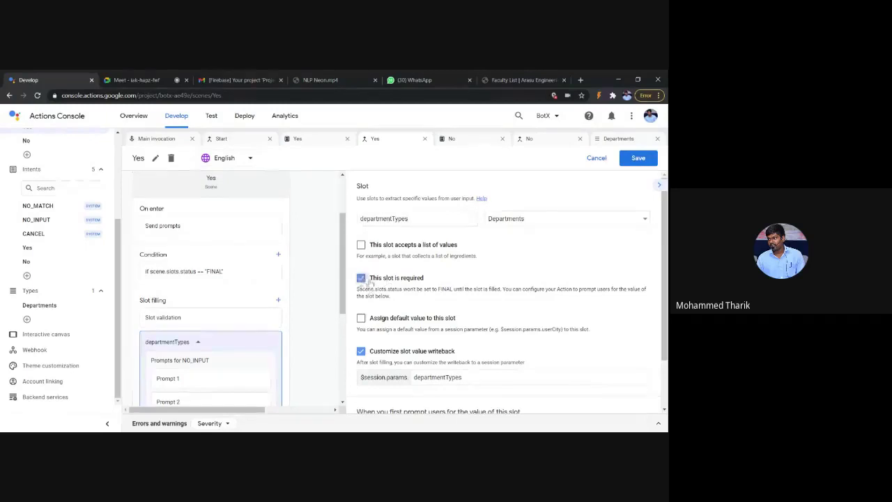
scroll(436, 301, down, 1)
scroll(436, 301, up, 1)
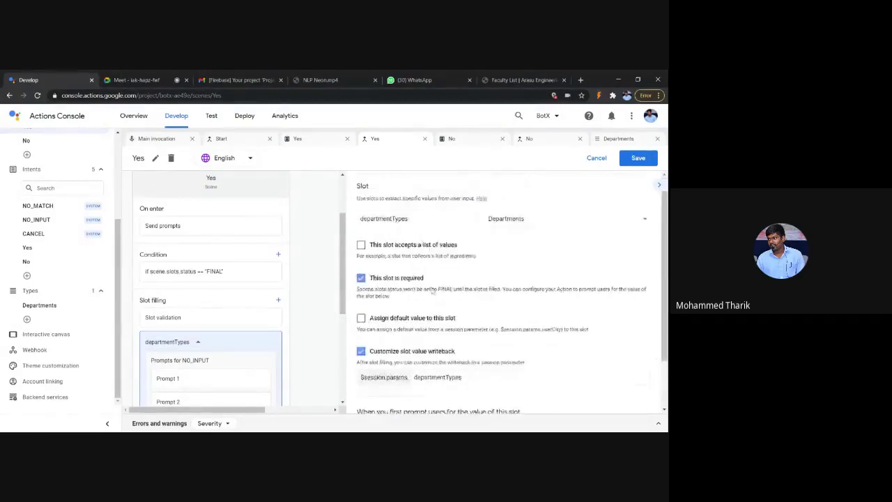
scroll(446, 293, down, 1)
scroll(449, 295, up, 2)
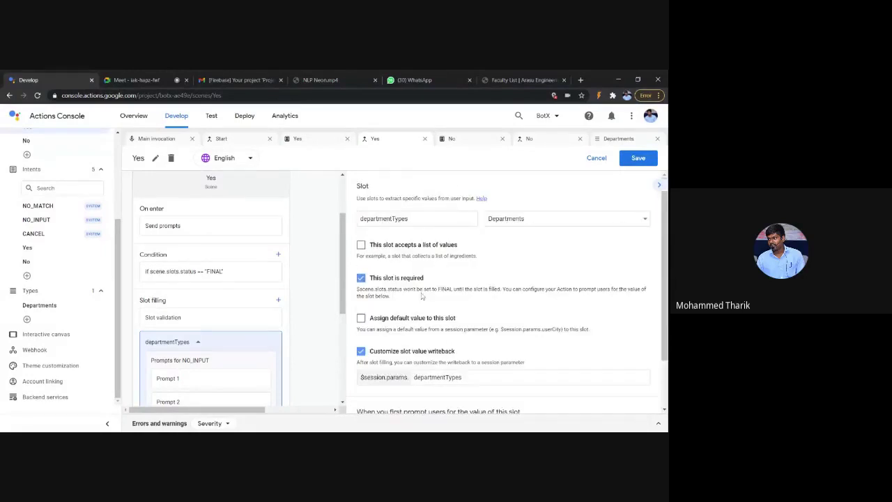
scroll(549, 294, down, 2)
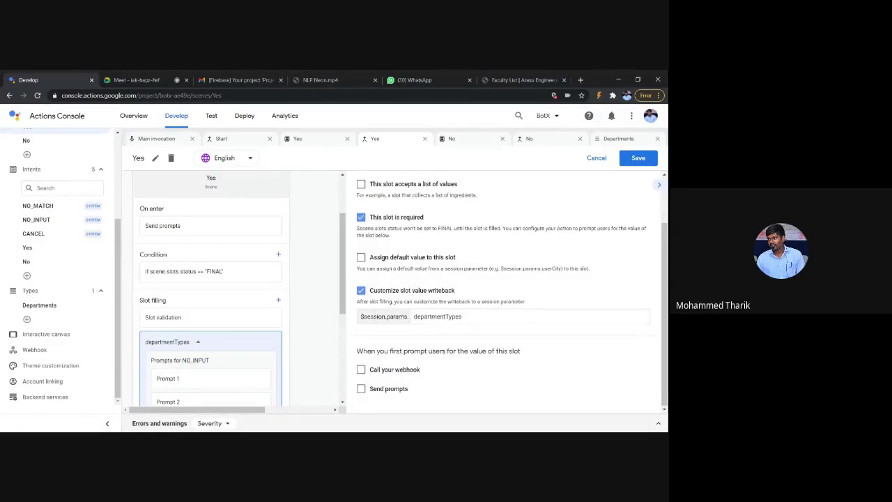
scroll(453, 301, up, 1)
scroll(454, 300, down, 1)
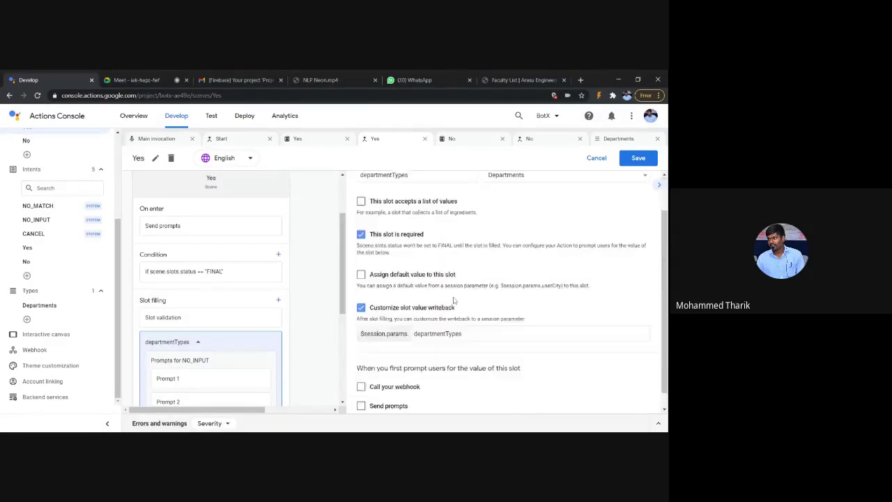
Step: Append && session.params.departmentTypes="Computer Science Engineering" to the Yes condition, save, and view Departments type
click(251, 278)
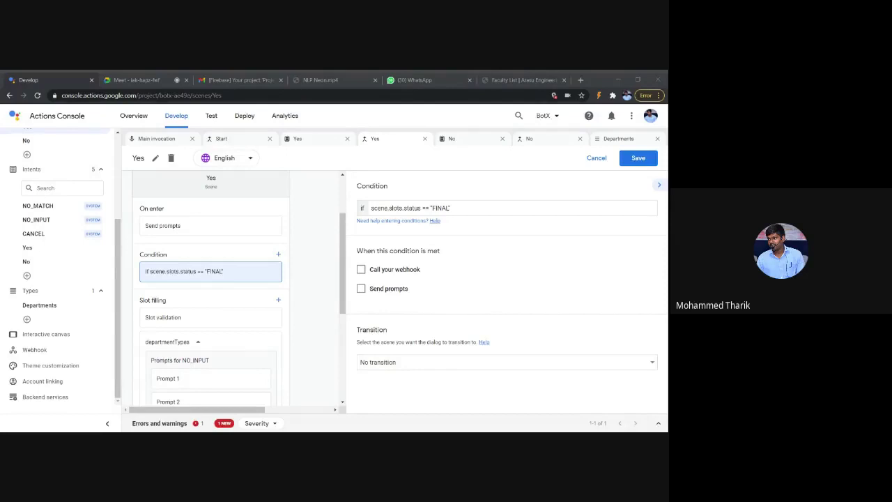
click(81, 74)
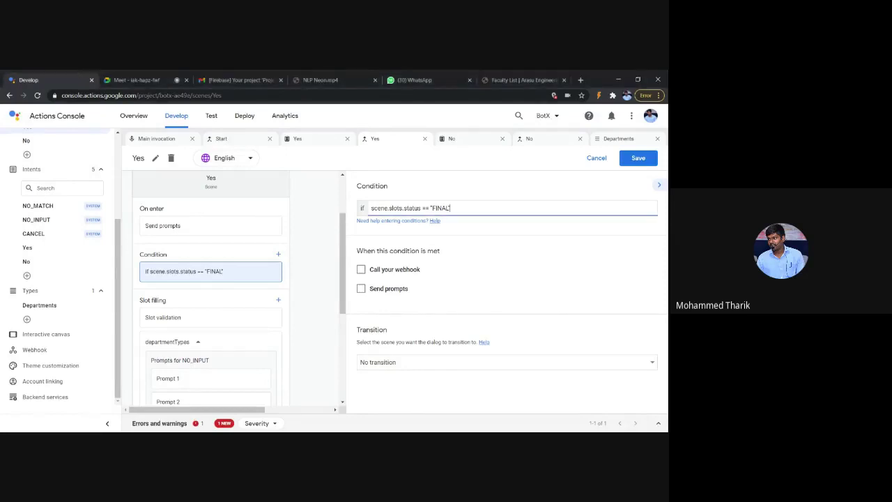
text(&& session.params)
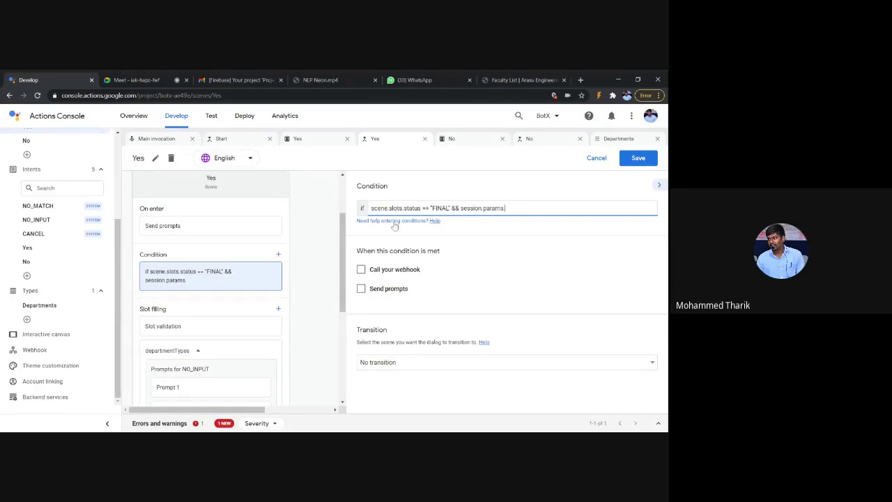
text(departmentTypes)
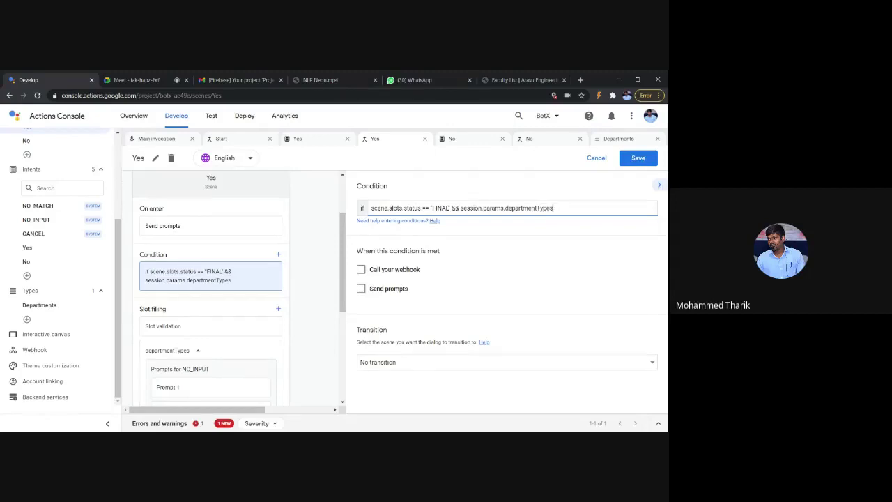
text(=")
text(CSE)
text(omputer)
text( SE)
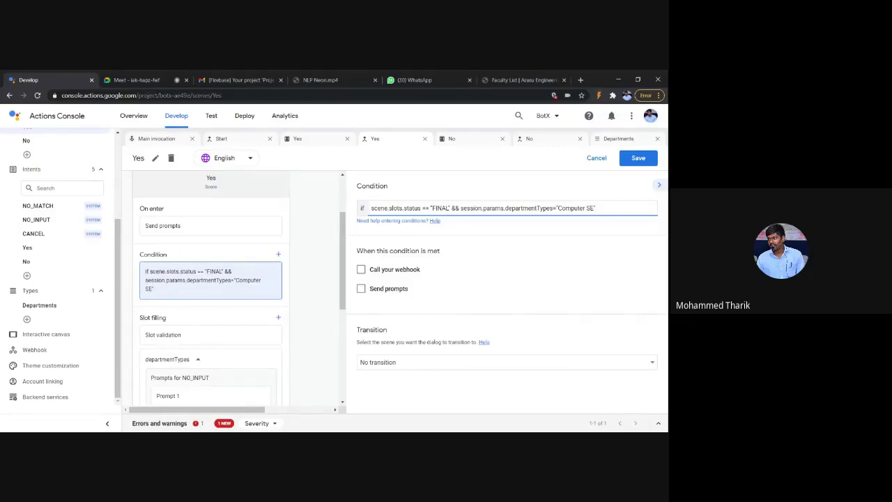
text(cience Engineering)
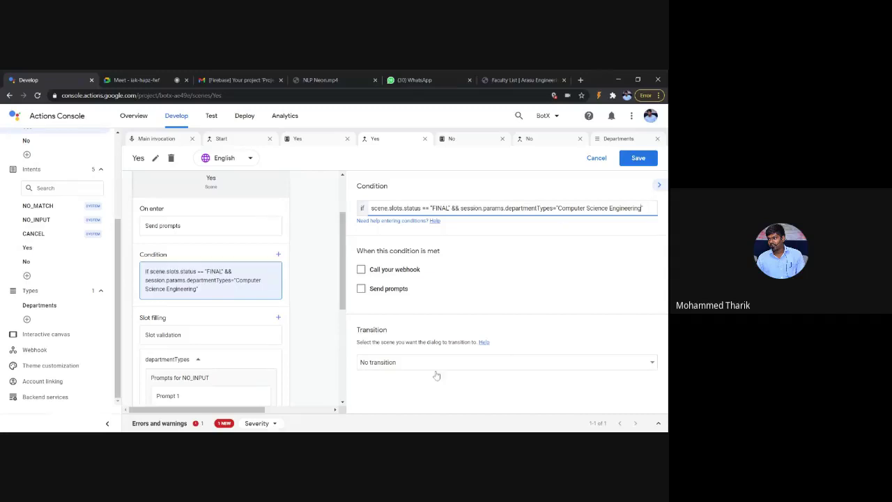
click(384, 291)
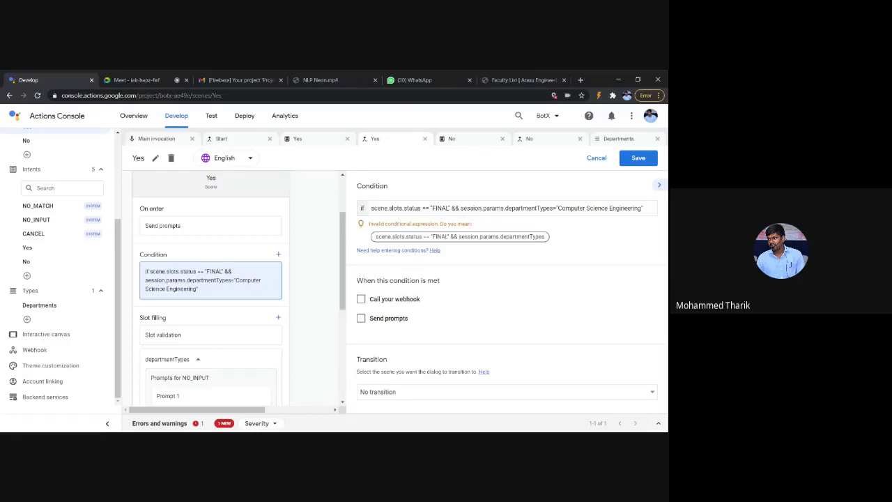
click(638, 159)
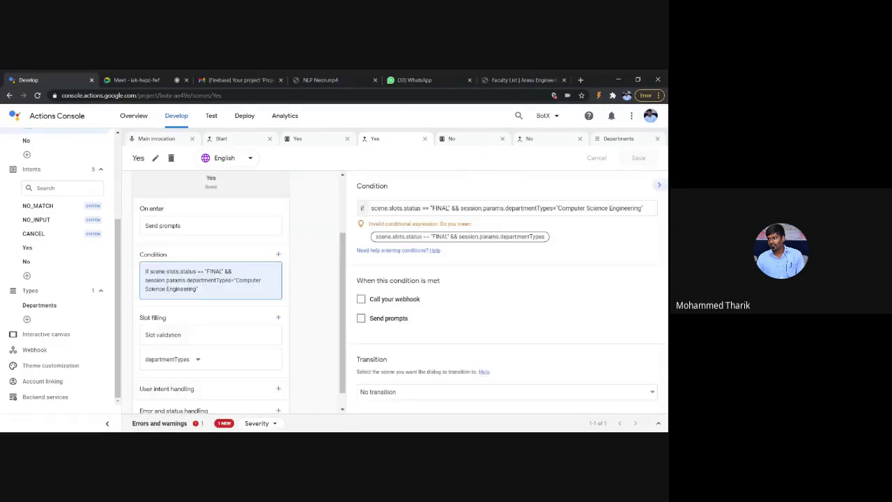
click(52, 305)
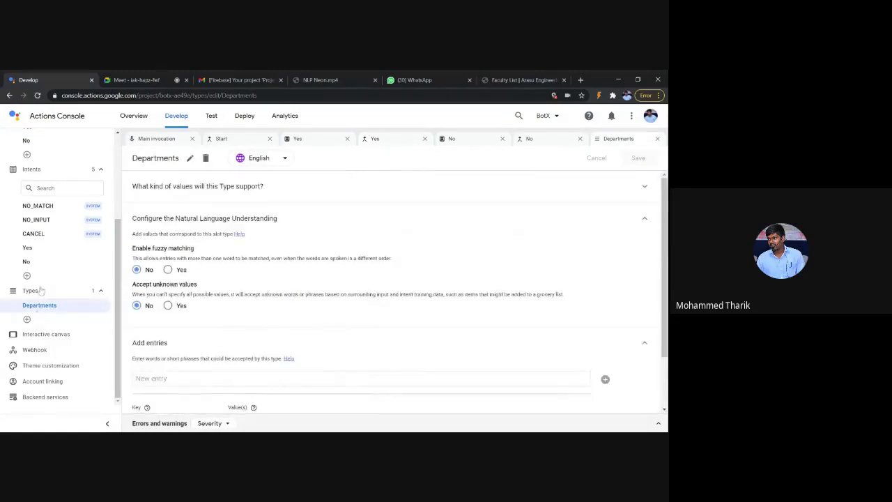
Step: Go back to the Yes scene from the sidebar and open its condition expression
scroll(52, 307, up, 1)
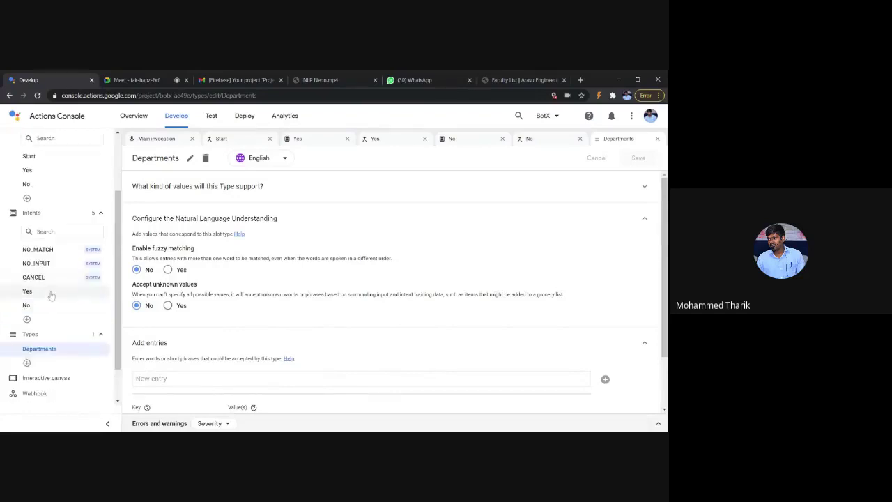
click(50, 293)
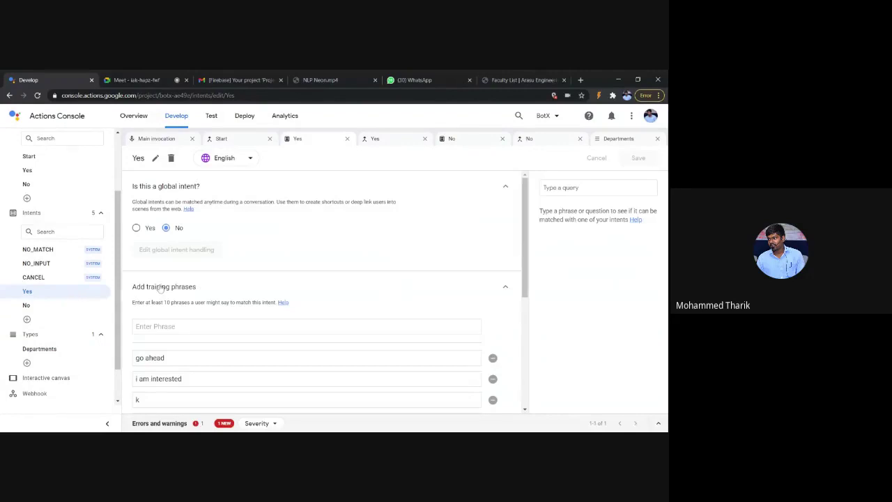
scroll(81, 299, up, 1)
click(66, 218)
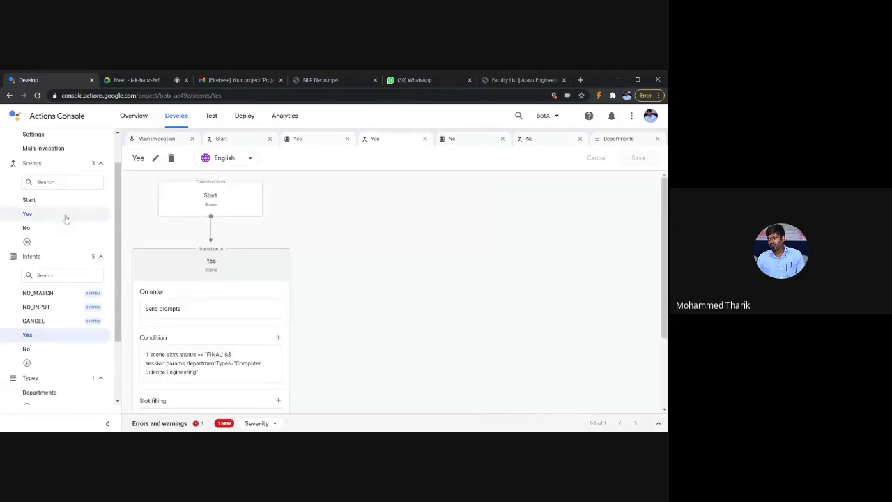
scroll(156, 272, down, 1)
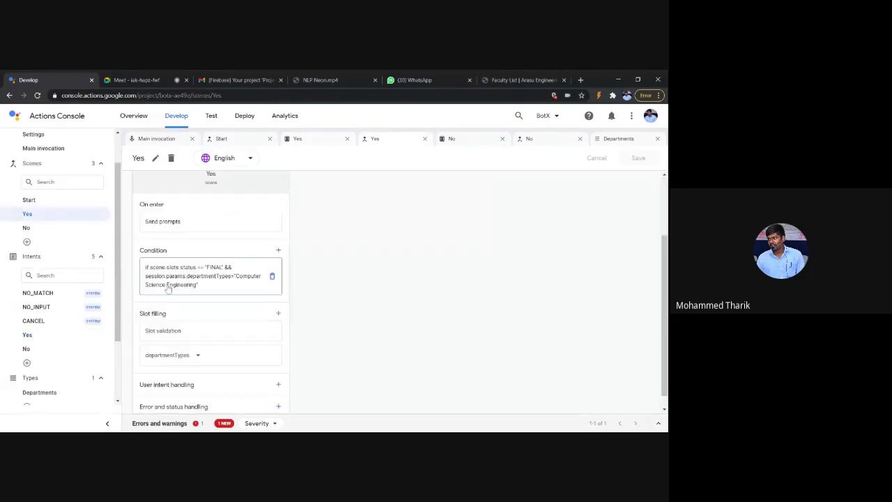
click(168, 289)
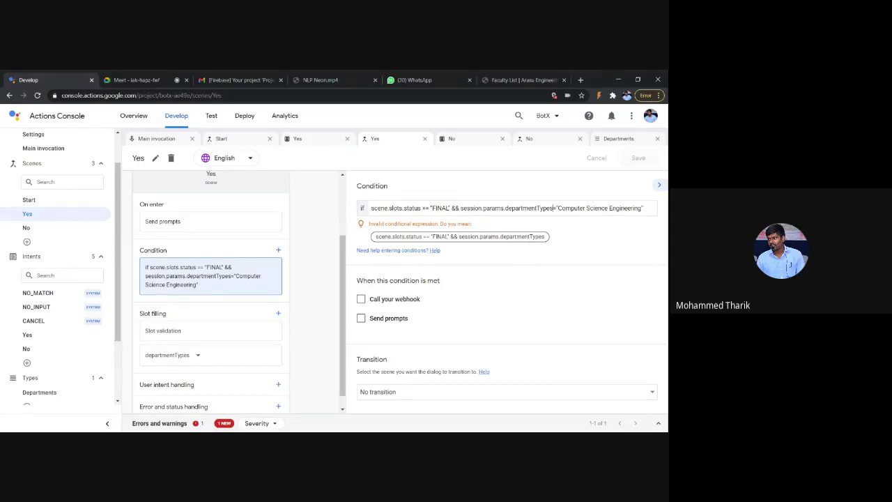
Step: Change the condition's = to ==, save, and make it transition to a new CSE scene
text(=)
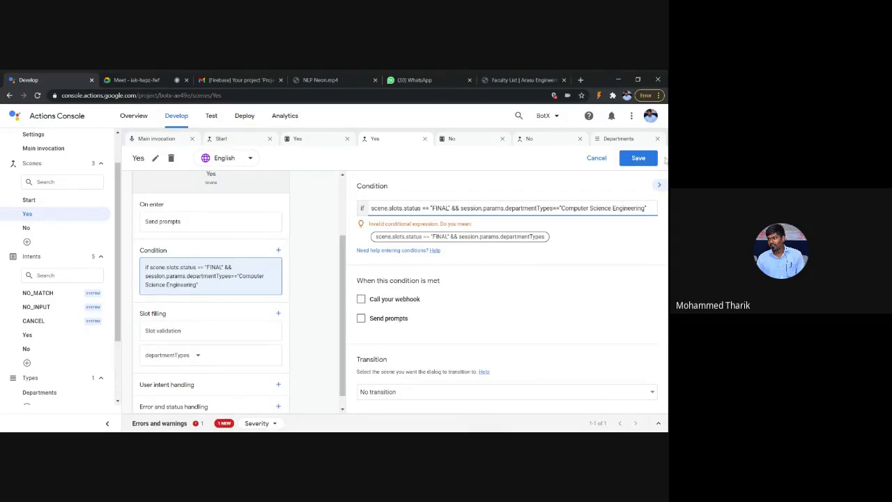
click(648, 158)
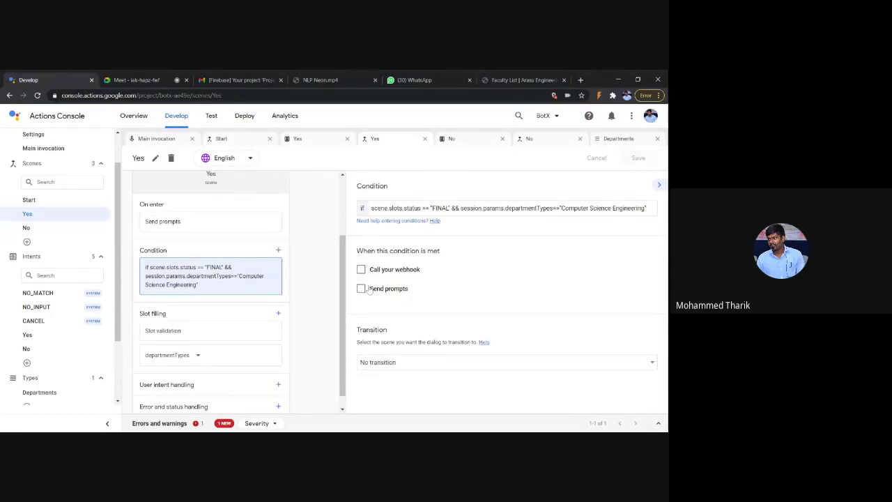
click(410, 363)
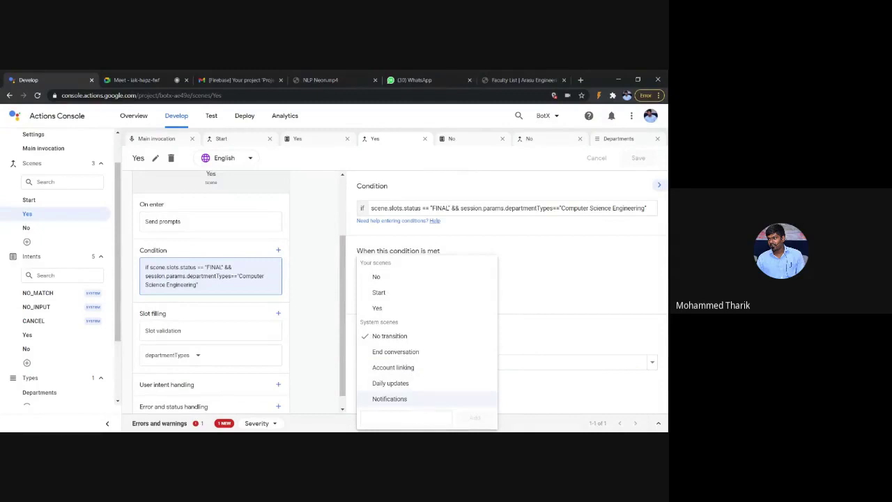
click(405, 416)
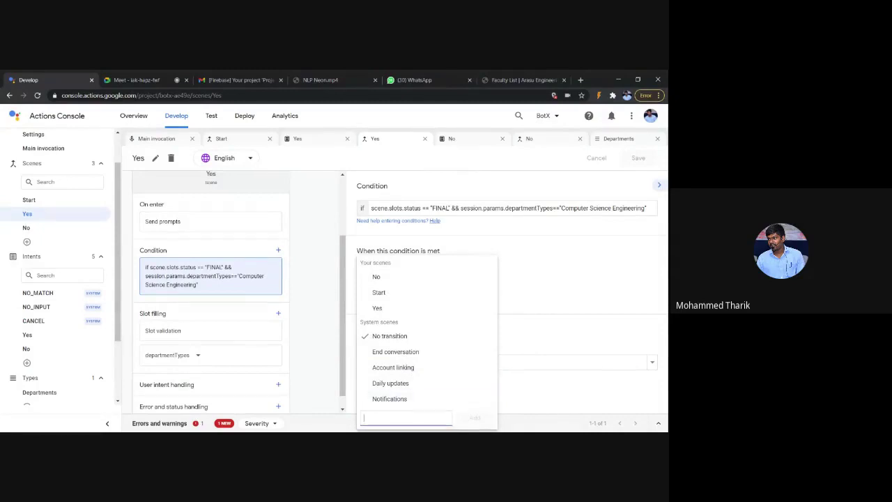
text(CS)
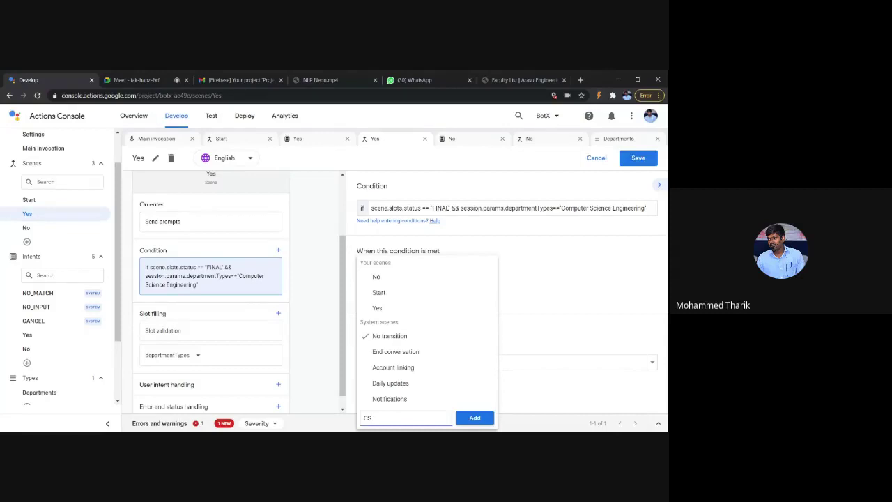
text(C)
key(Return)
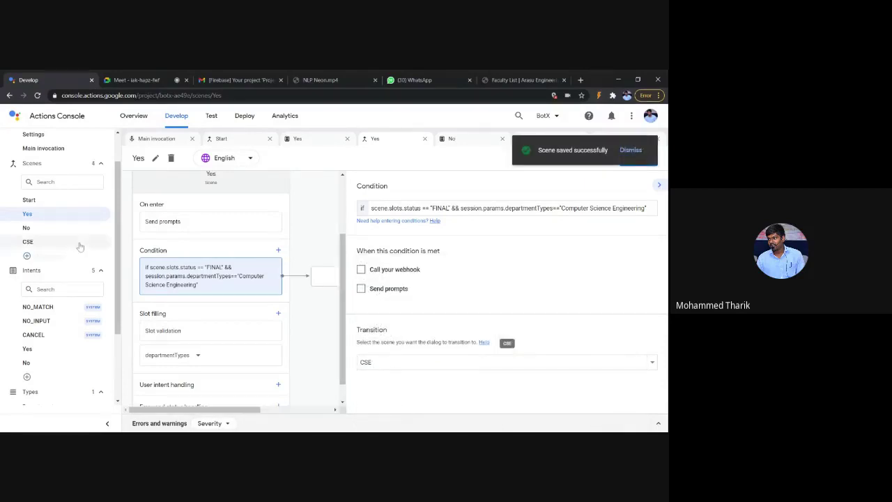
click(79, 244)
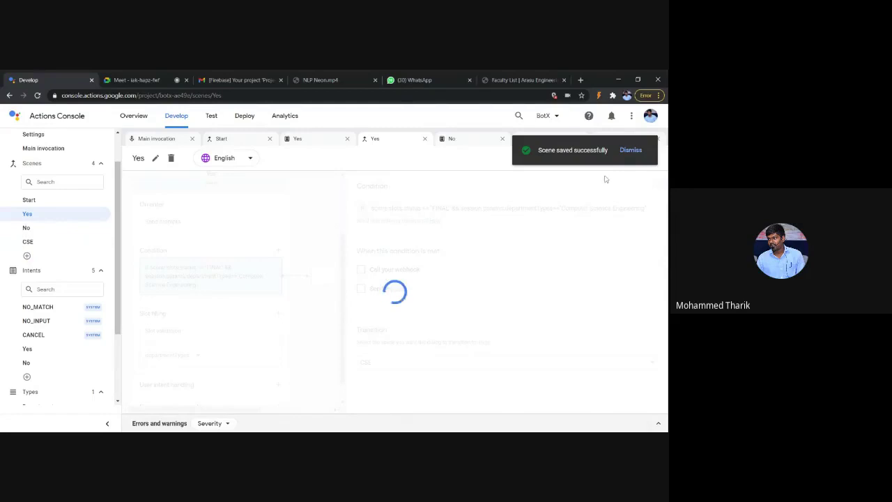
Step: Give the CSE scene an on-enter prompt 'Welcome to $session.params.departmentTypes' and save it
click(631, 152)
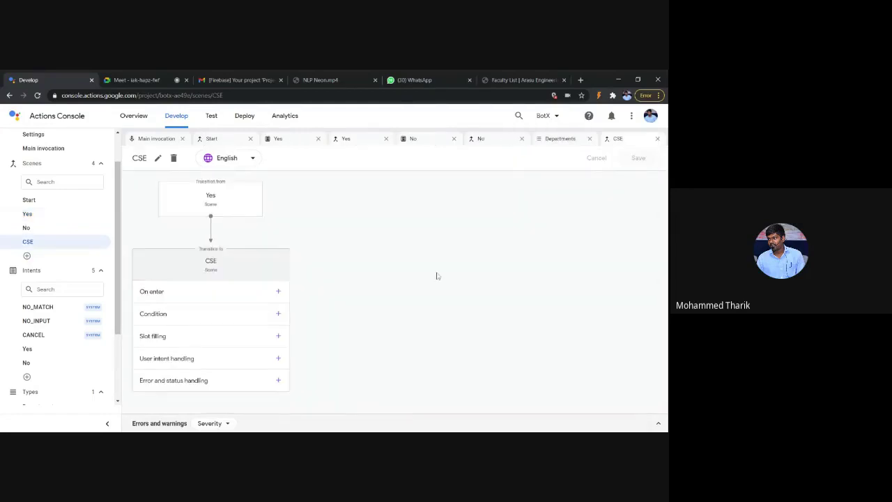
click(278, 292)
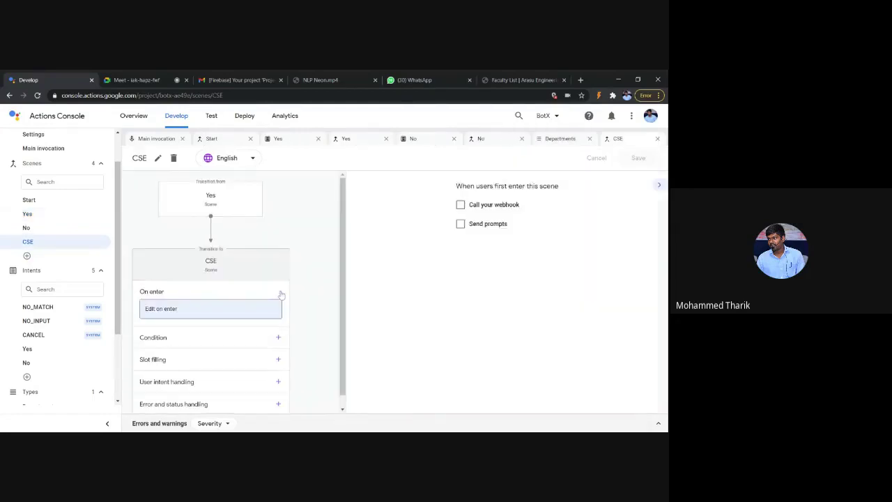
click(402, 227)
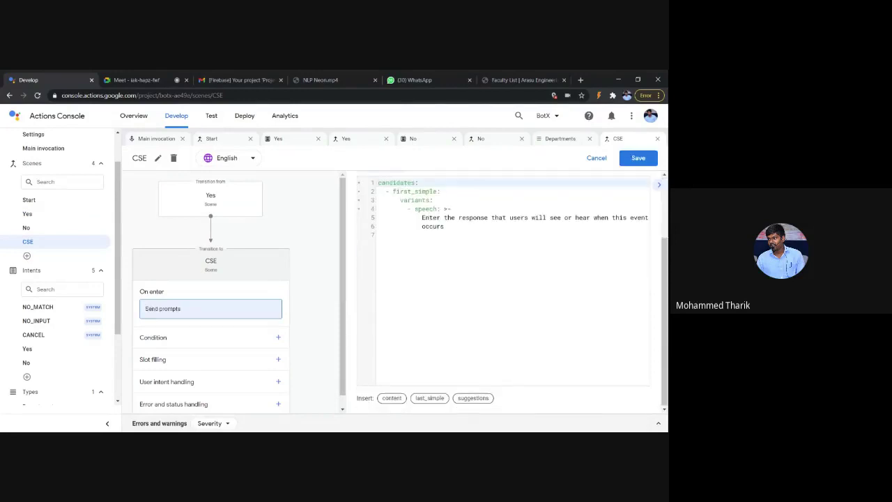
drag(422, 219, 463, 317)
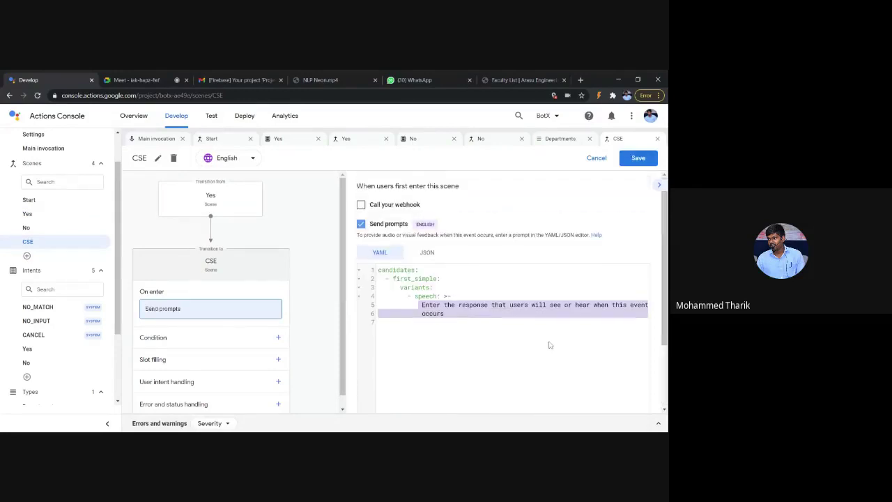
text(Welcom)
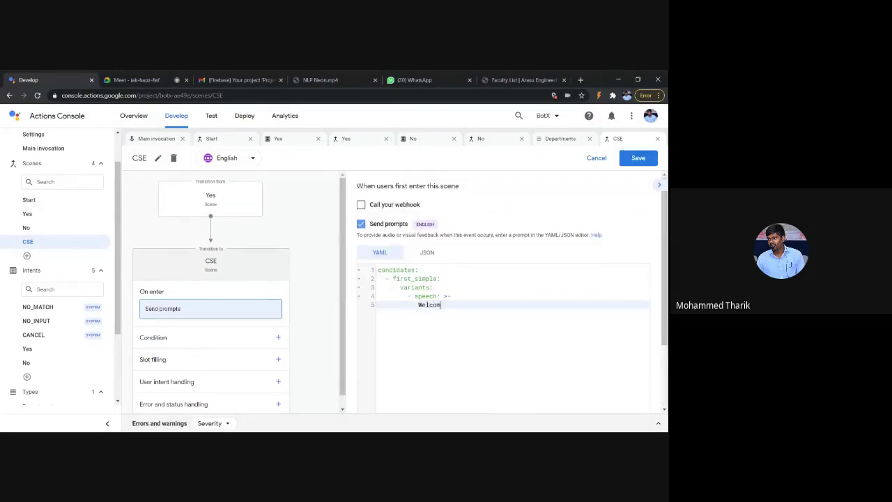
text(e to )
text(S)
text(sess)
text(ip)
key(BackSpace)
text(on.params.department)
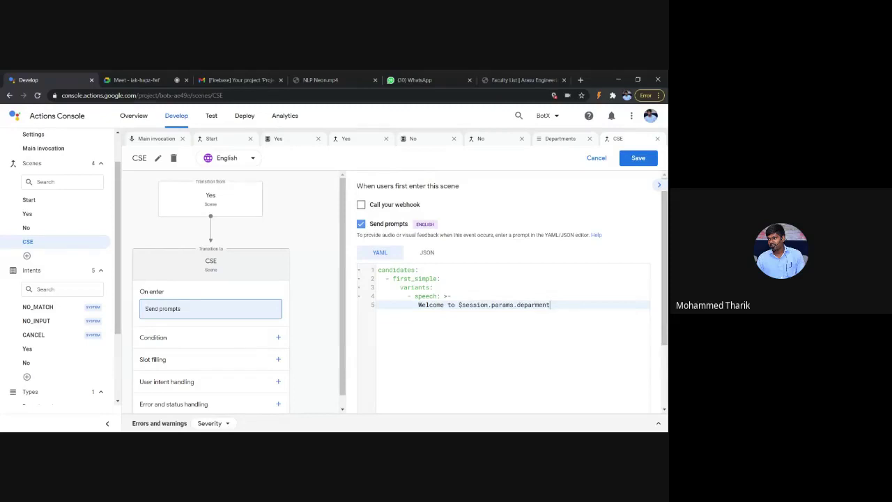
text(TYpes)
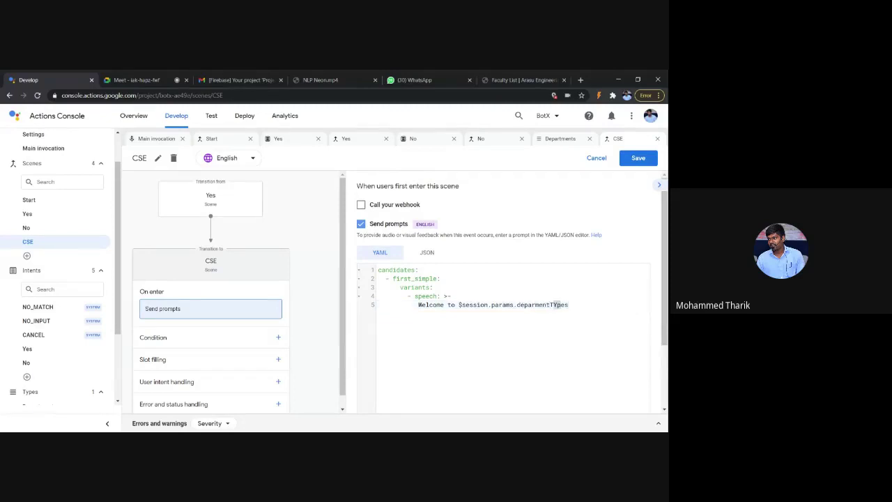
click(556, 305)
key(BackSpace)
text(y)
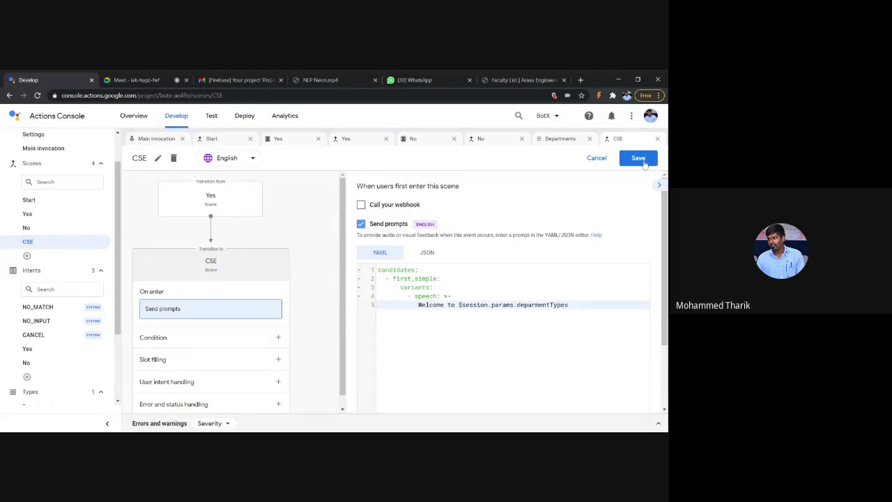
click(638, 158)
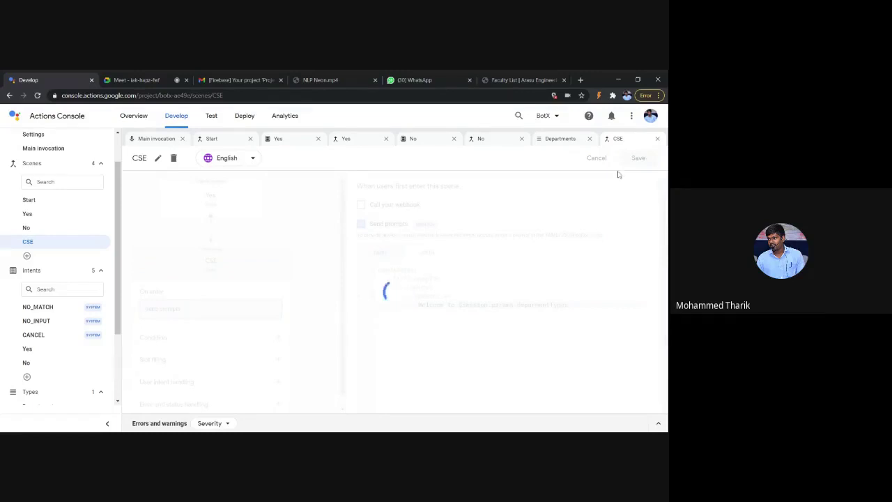
Step: Check the Google Meet chat, then return to Actions Console and open the Test simulator
click(137, 79)
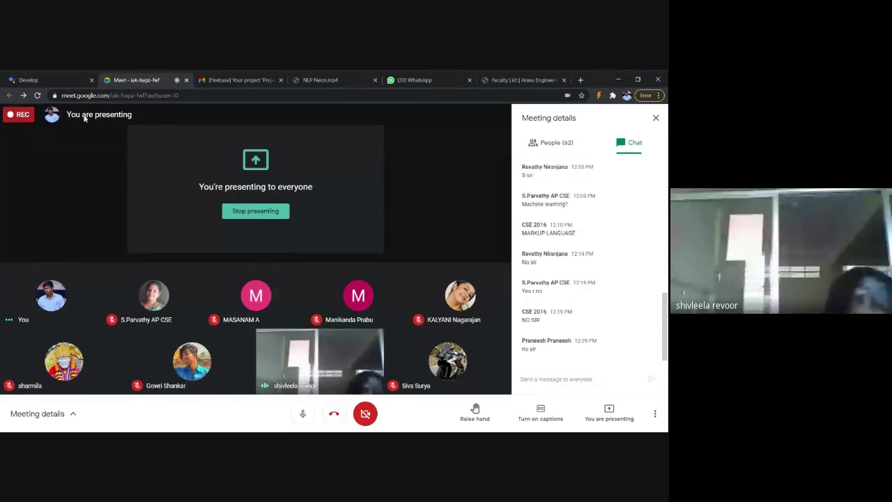
click(60, 79)
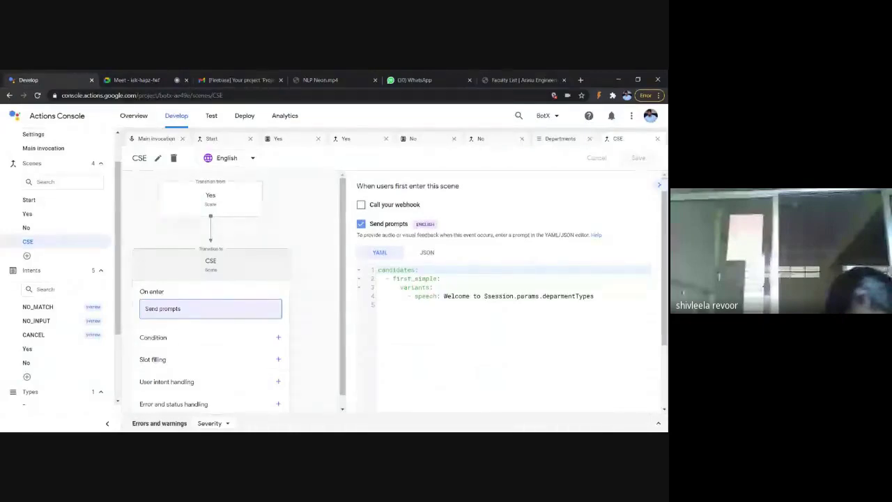
click(140, 81)
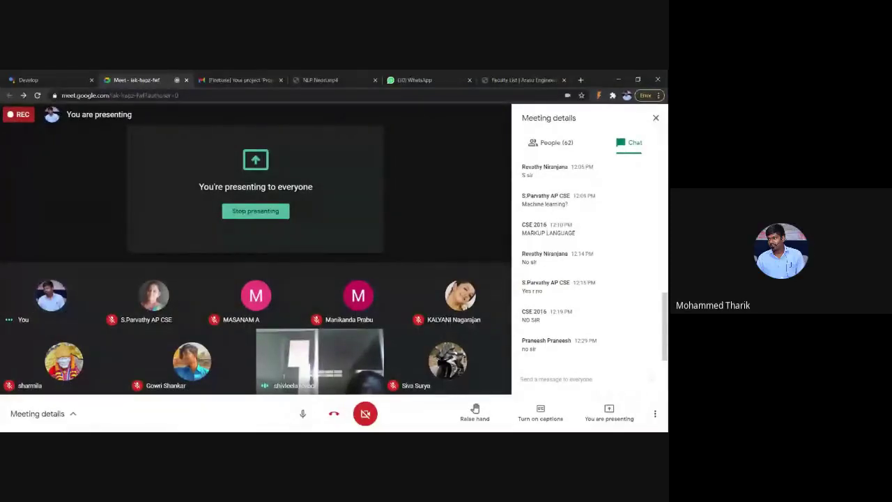
click(28, 79)
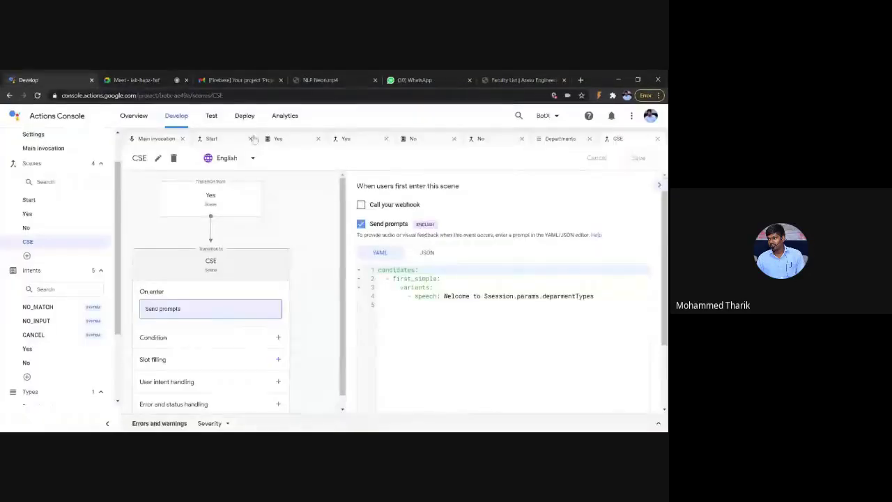
click(213, 118)
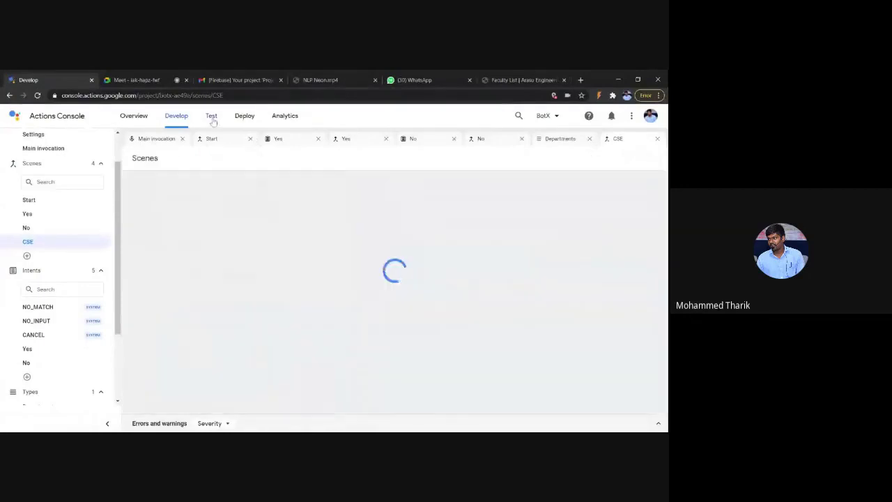
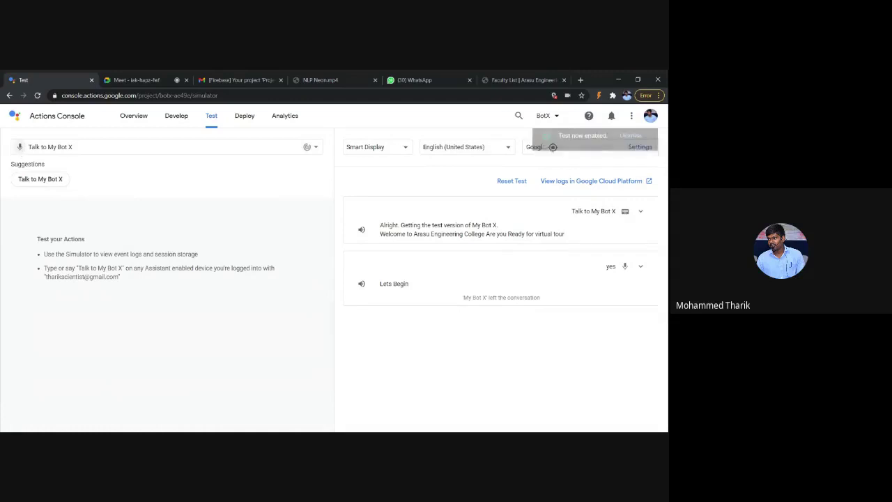
Step: Talk to My Bot X in the simulator and answer Yes to its virtual tour question
click(20, 147)
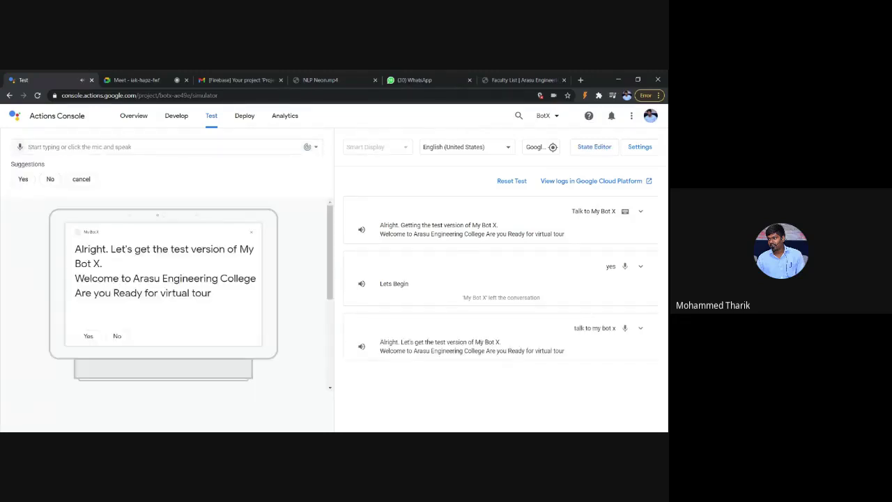
scroll(146, 253, down, 1)
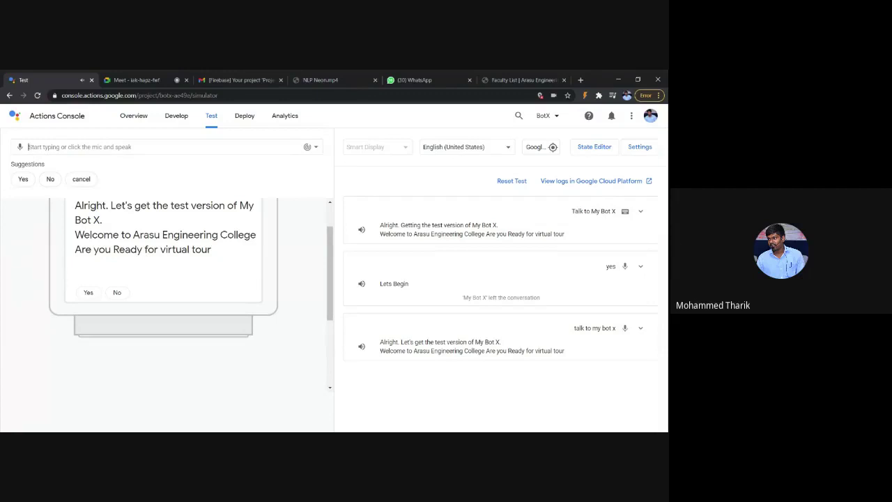
click(19, 148)
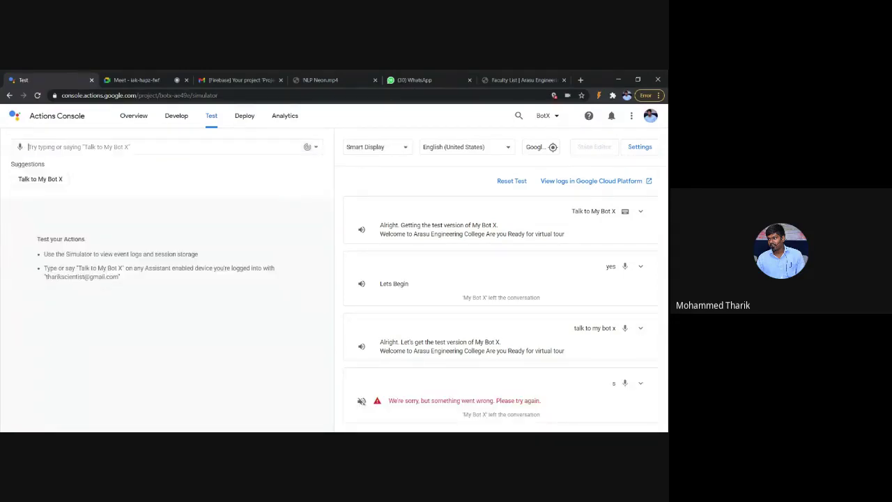
click(55, 185)
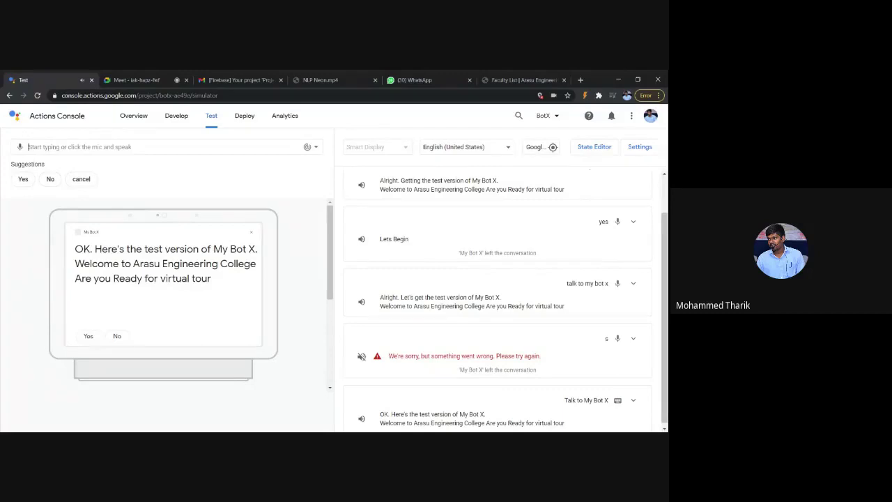
click(23, 182)
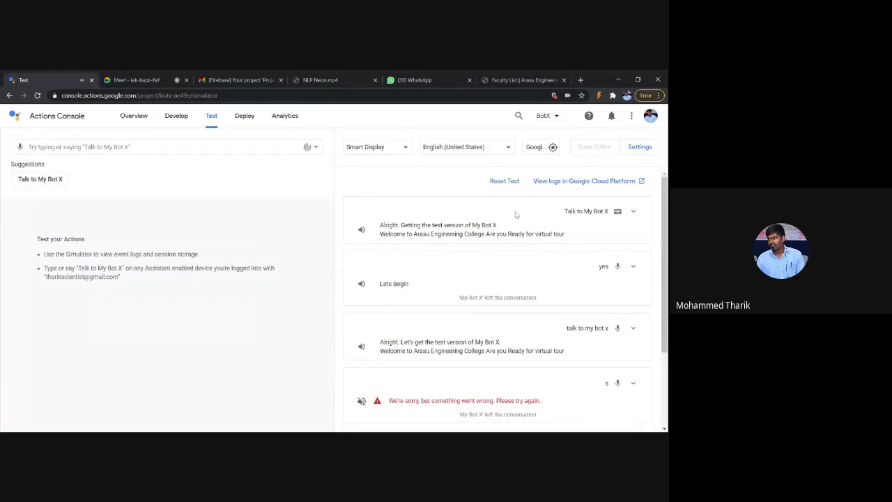
click(176, 116)
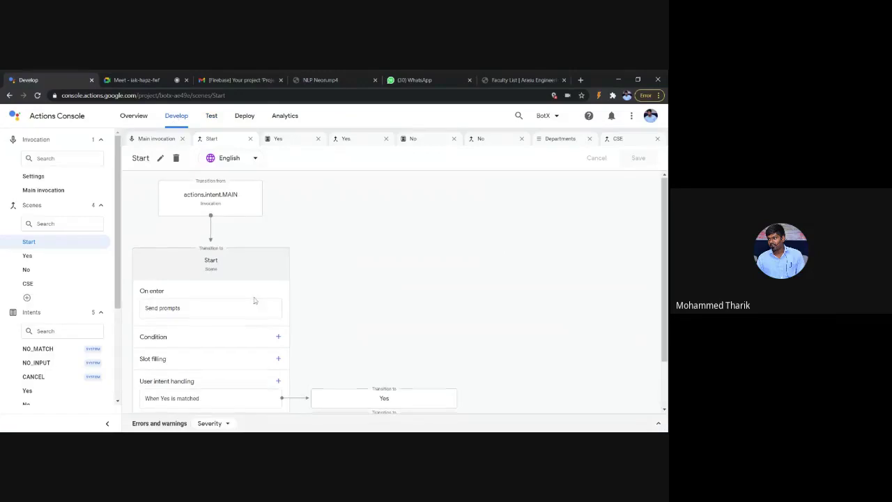
Step: Open the Yes scene from the Start flow and inspect its departmentTypes slot settings
scroll(254, 301, down, 2)
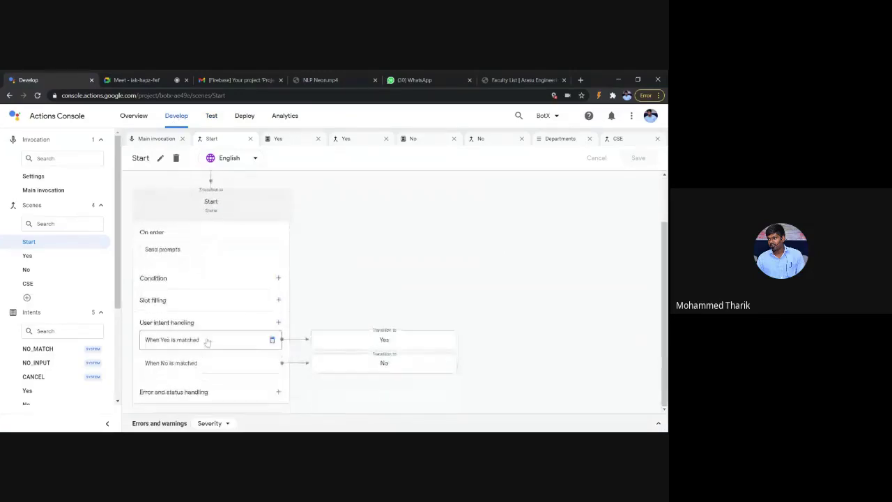
click(334, 342)
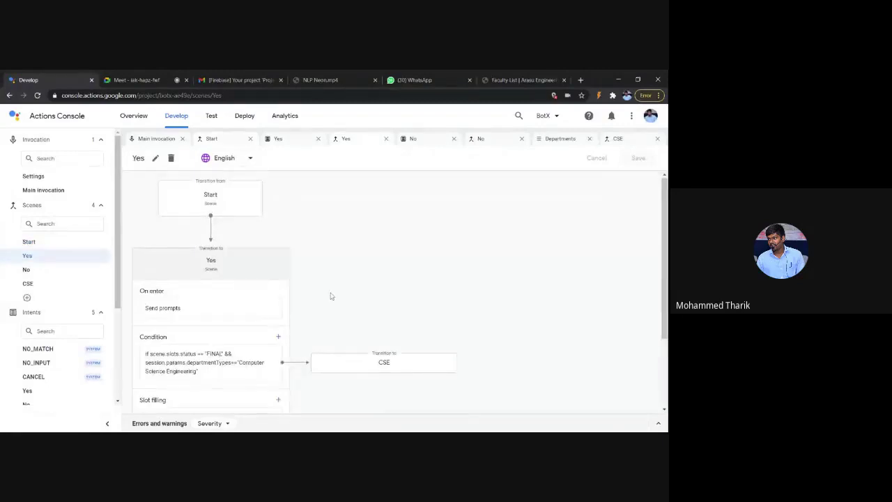
scroll(331, 295, down, 3)
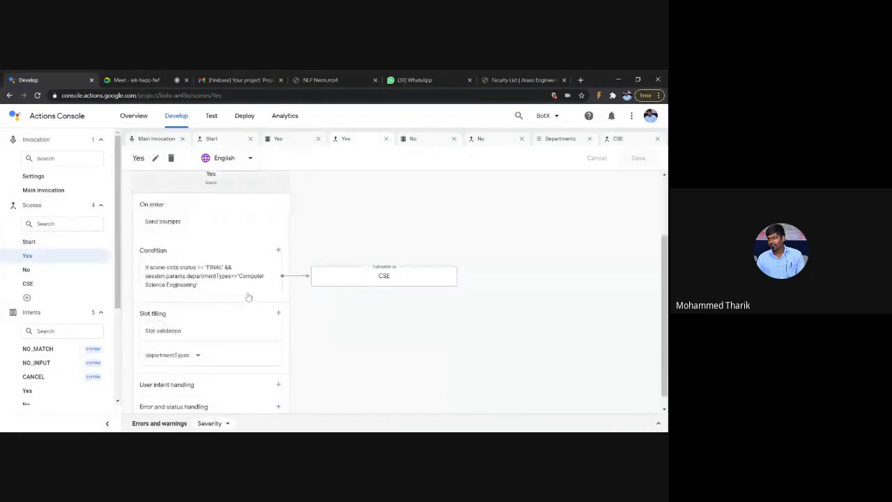
scroll(248, 297, down, 1)
click(237, 340)
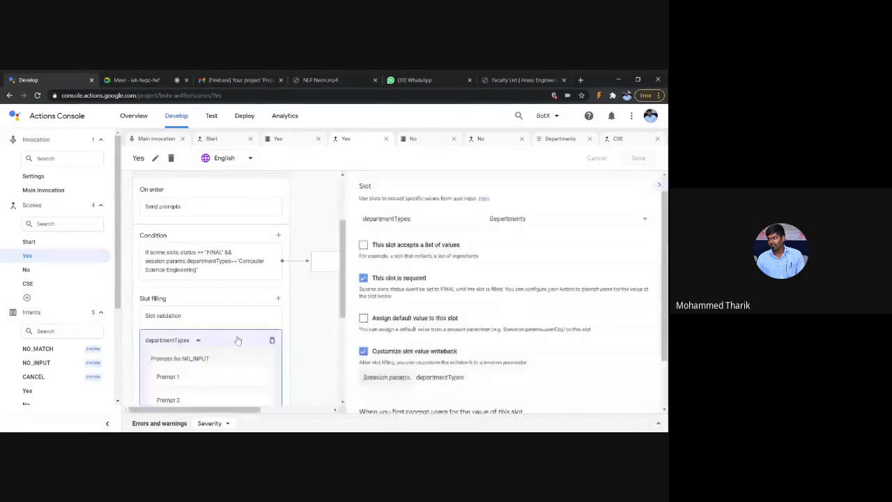
scroll(370, 301, up, 1)
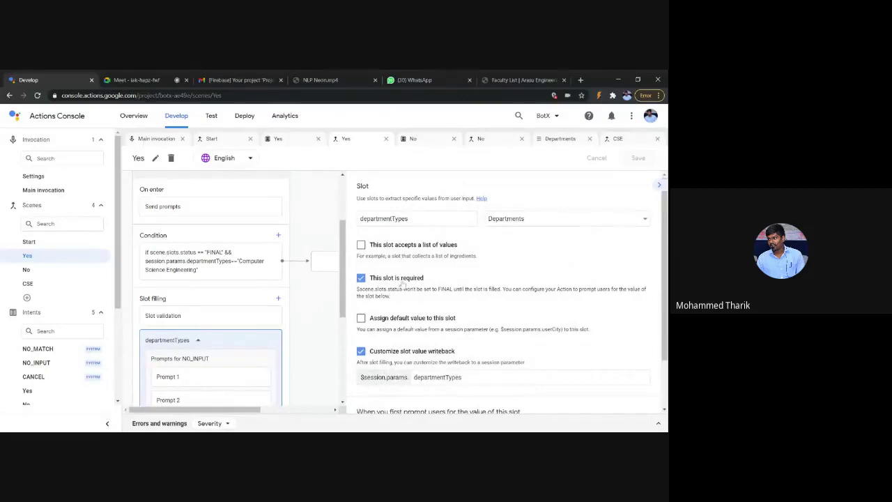
scroll(430, 298, down, 1)
scroll(430, 298, down, 1)
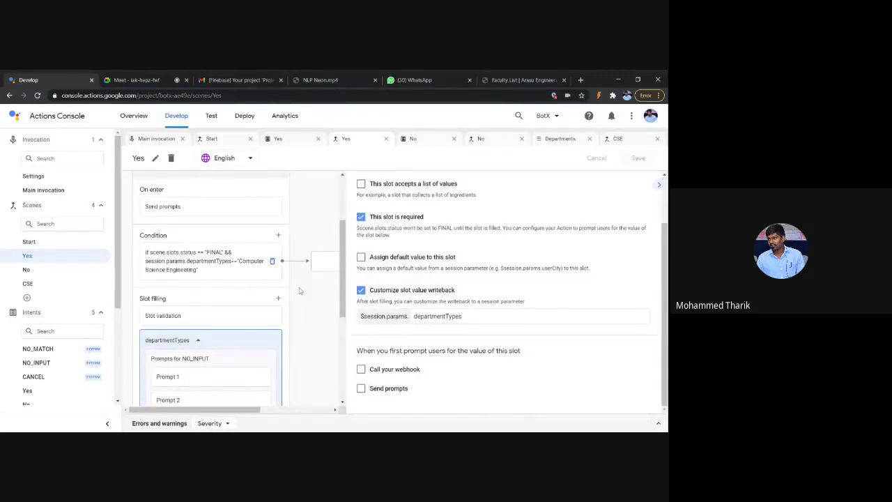
scroll(430, 298, up, 1)
Step: Review the Yes scene's On enter prompt, then bring up the Departments type definition
click(180, 205)
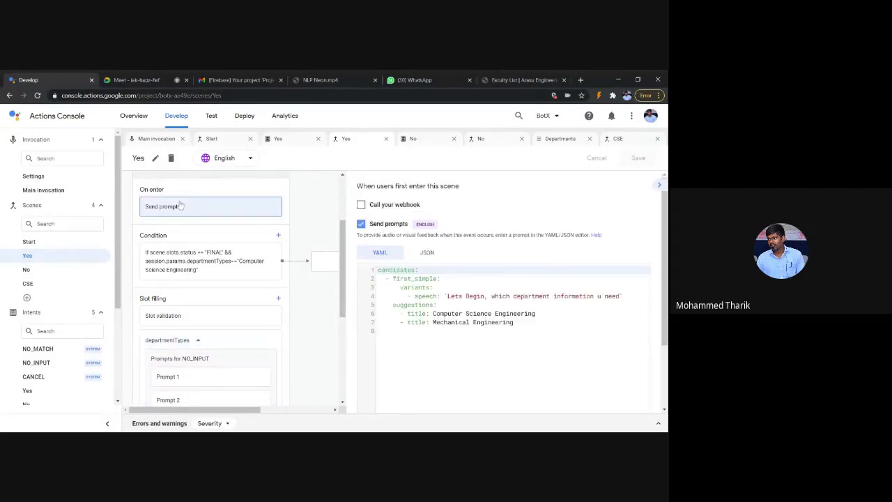
scroll(472, 331, down, 1)
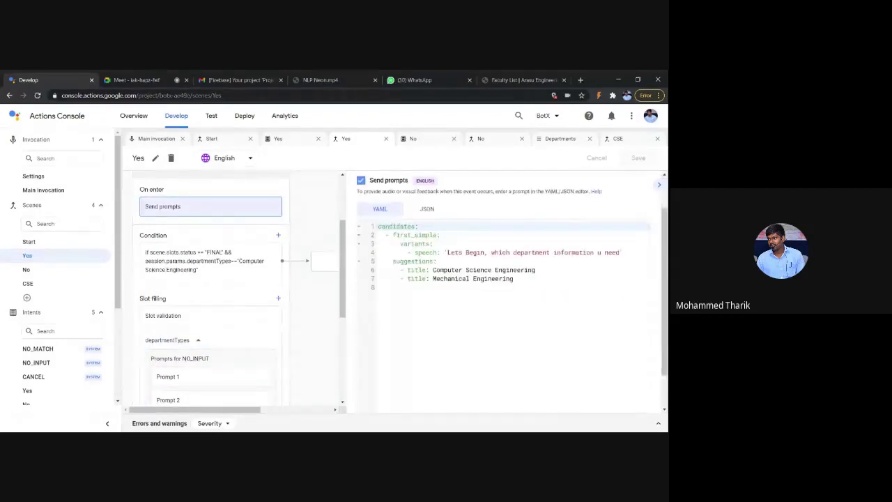
scroll(472, 331, up, 1)
scroll(472, 332, up, 1)
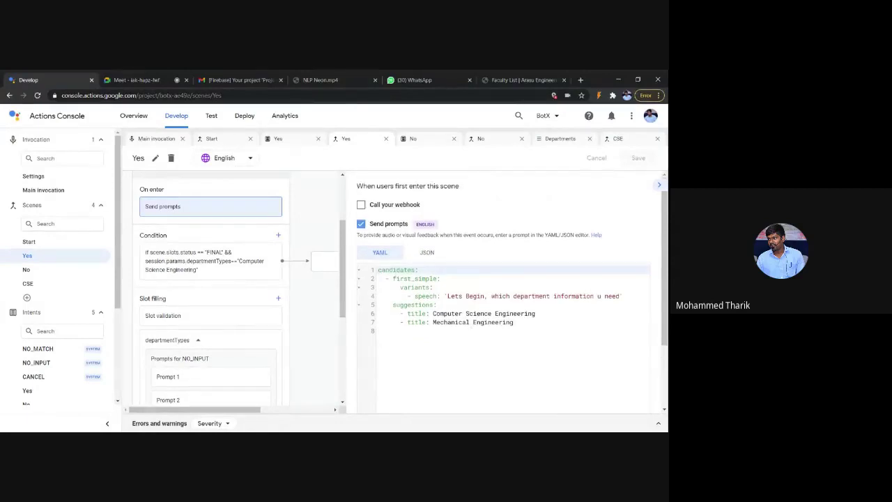
scroll(221, 279, up, 3)
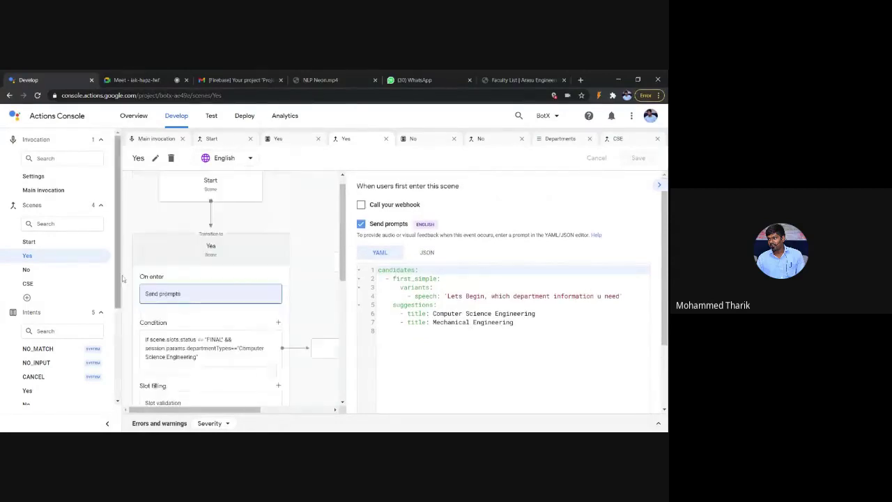
scroll(223, 284, down, 3)
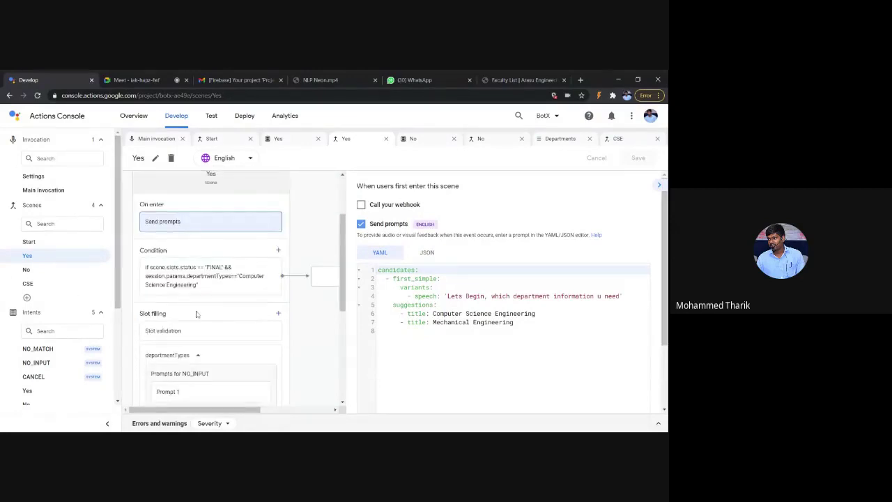
scroll(196, 315, down, 5)
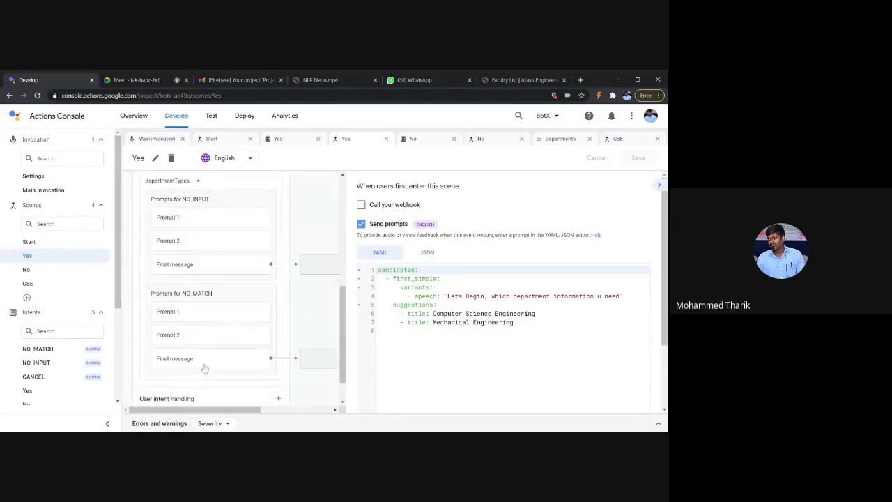
scroll(53, 330, down, 3)
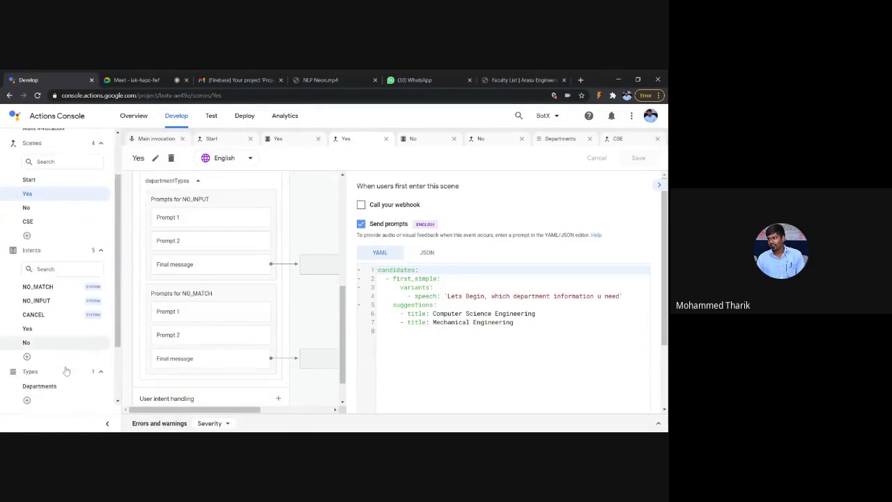
click(50, 319)
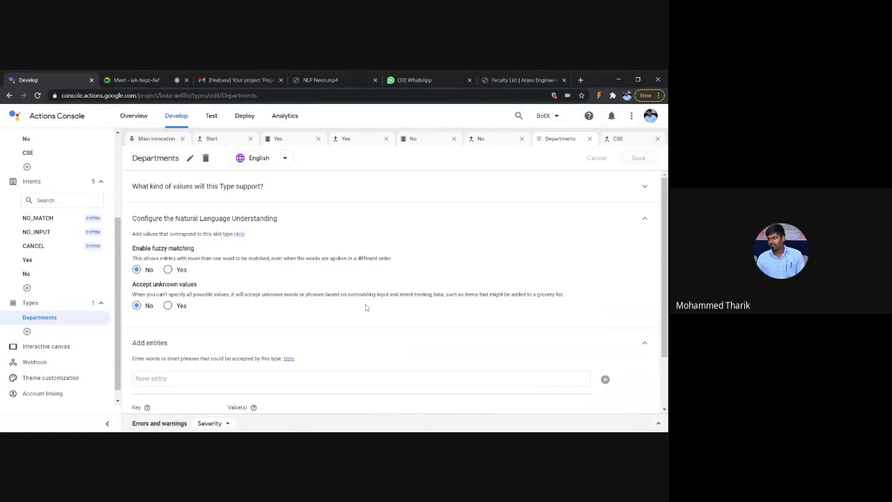
Step: Select the computer science key text in the Departments type, then switch to the CSE scene
scroll(365, 308, down, 1)
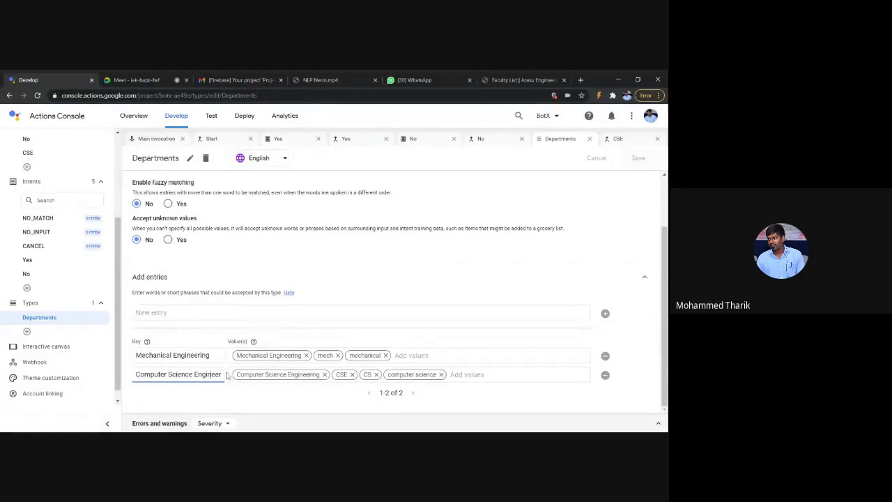
key(ctrl+a)
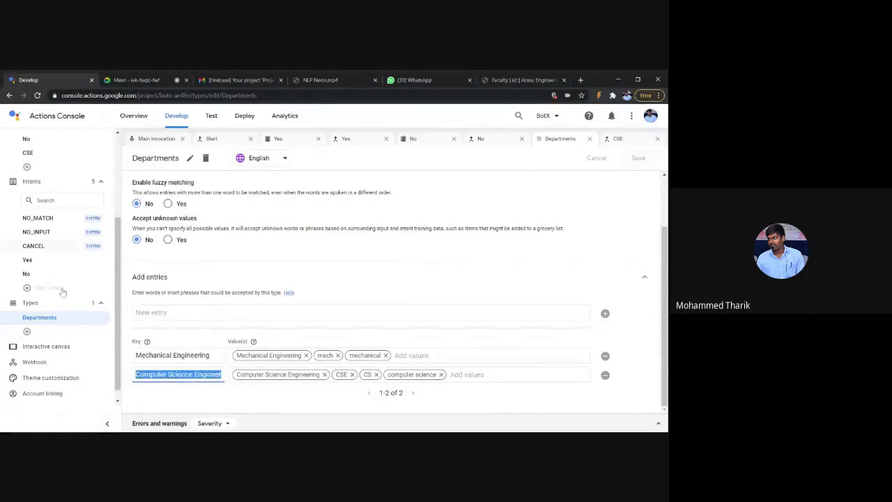
scroll(62, 293, up, 2)
click(43, 242)
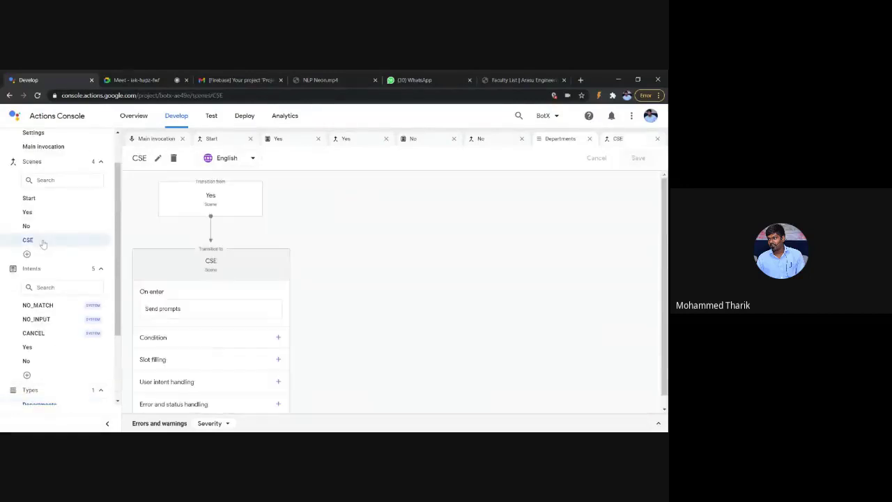
Step: Compare the CSE scene's welcome prompt with the Yes scene's transition into CSE, ending on Yes
click(221, 300)
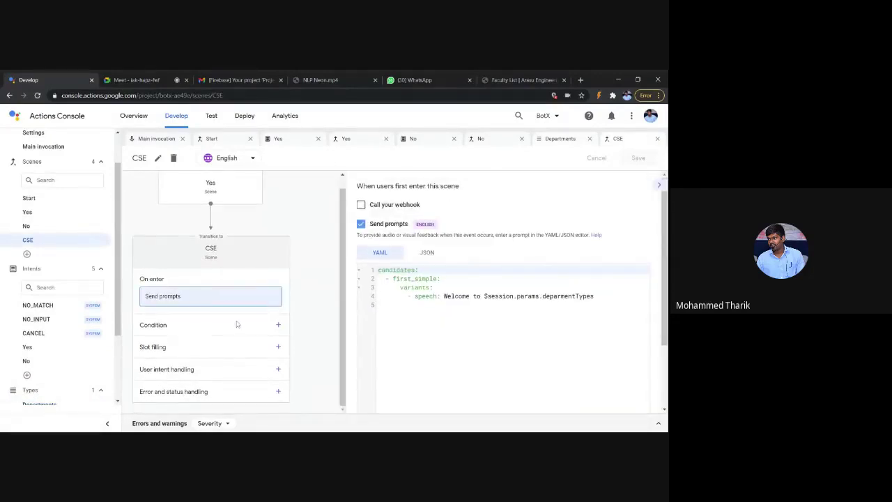
click(42, 215)
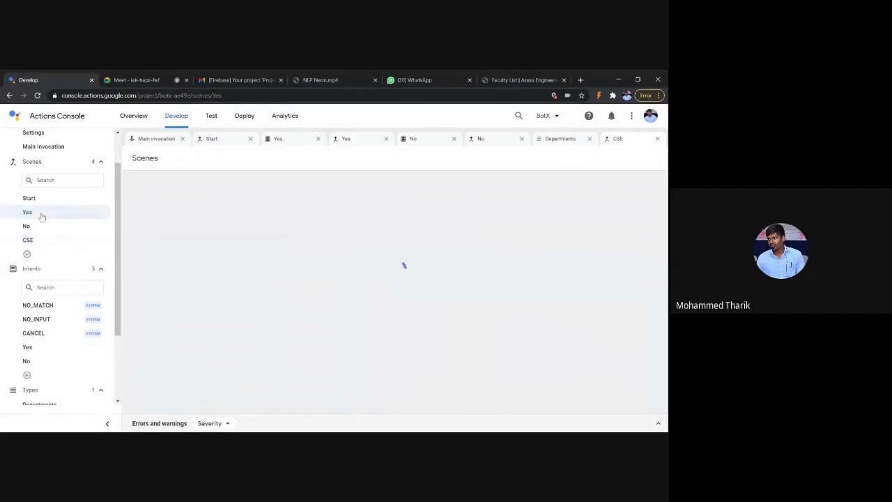
scroll(335, 307, down, 2)
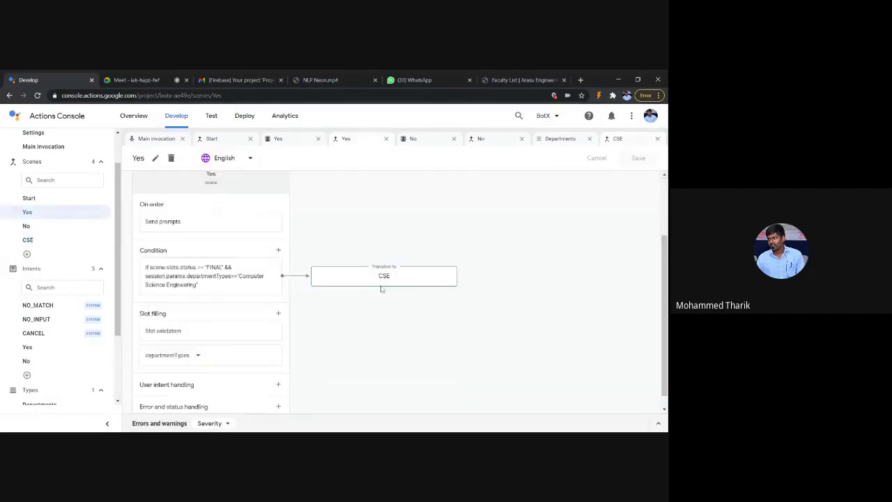
click(378, 286)
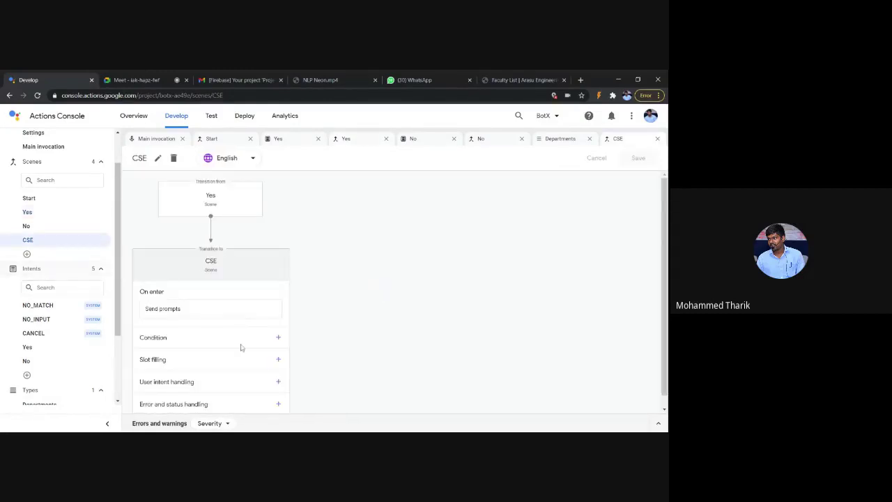
click(223, 311)
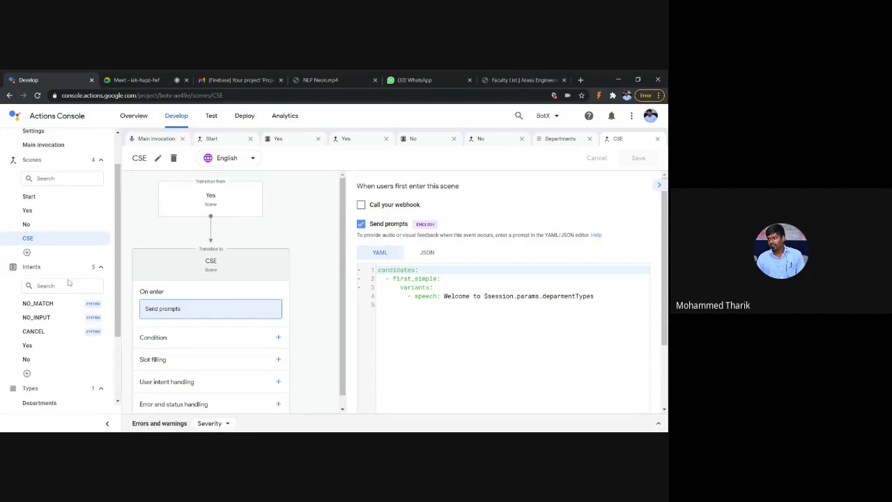
scroll(65, 286, down, 1)
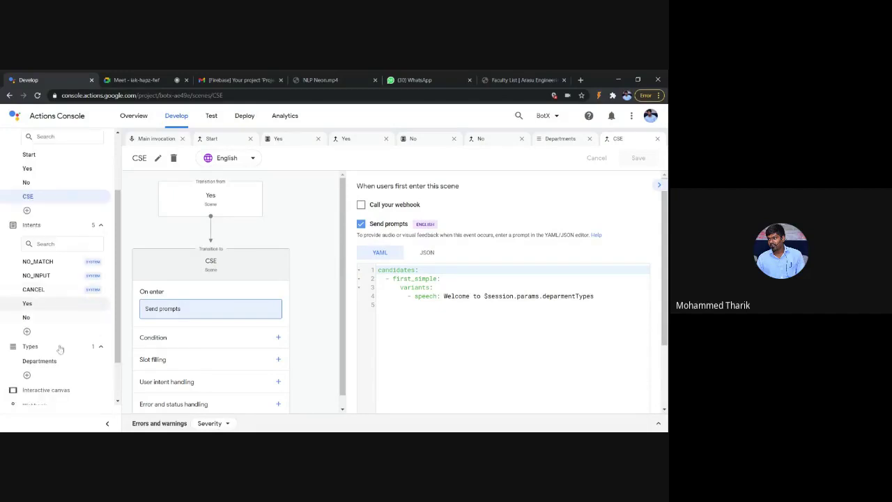
scroll(56, 335, up, 1)
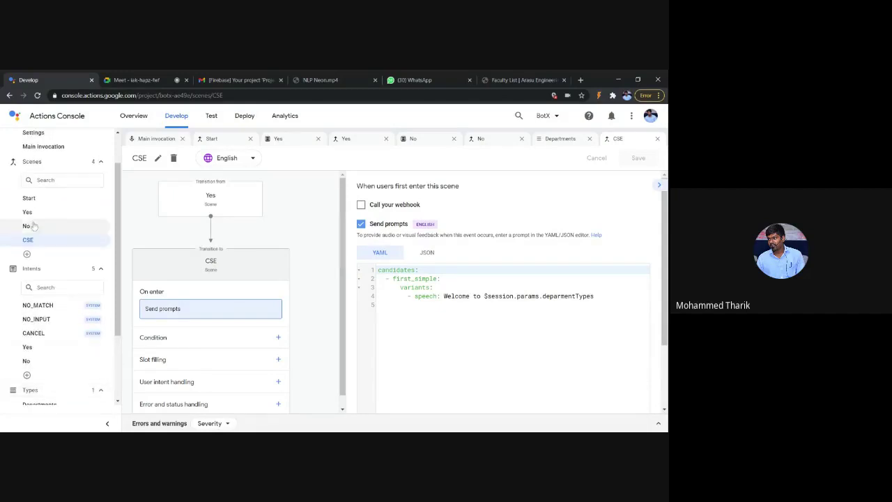
click(31, 213)
scroll(237, 334, down, 1)
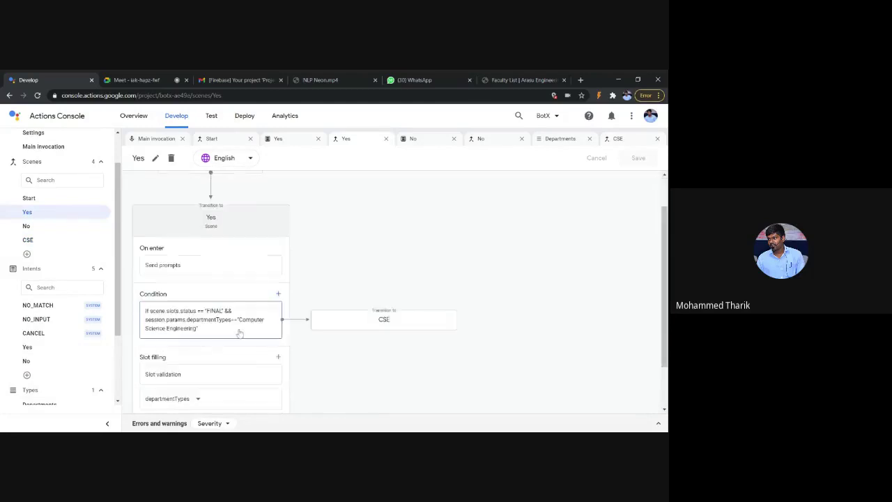
Step: Review the Departments type and the Yes scene's departmentTypes slot writeback parameter
click(233, 325)
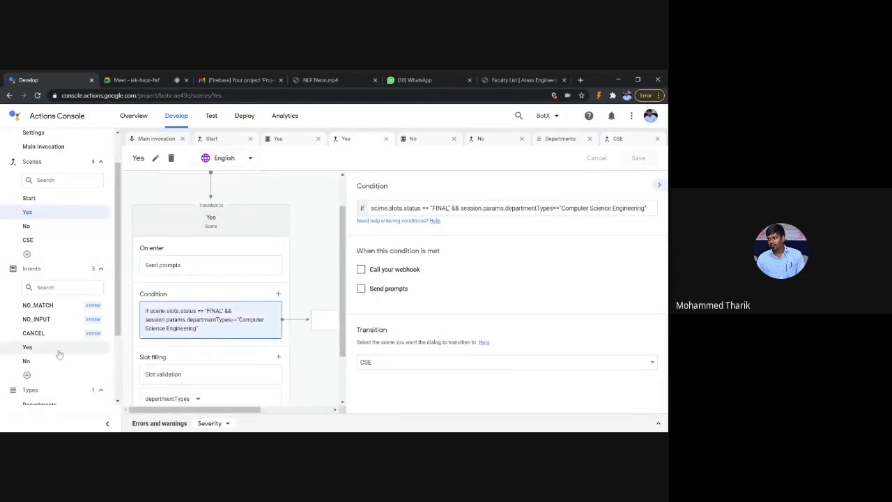
scroll(59, 354, down, 1)
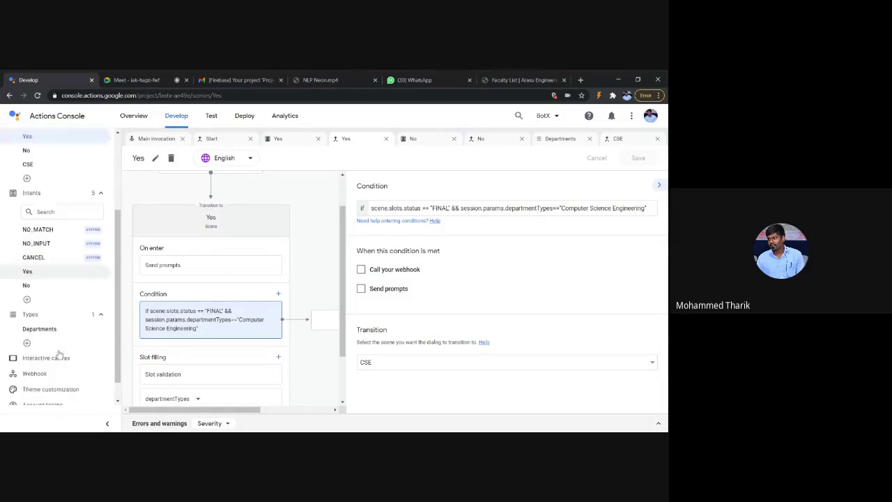
click(39, 329)
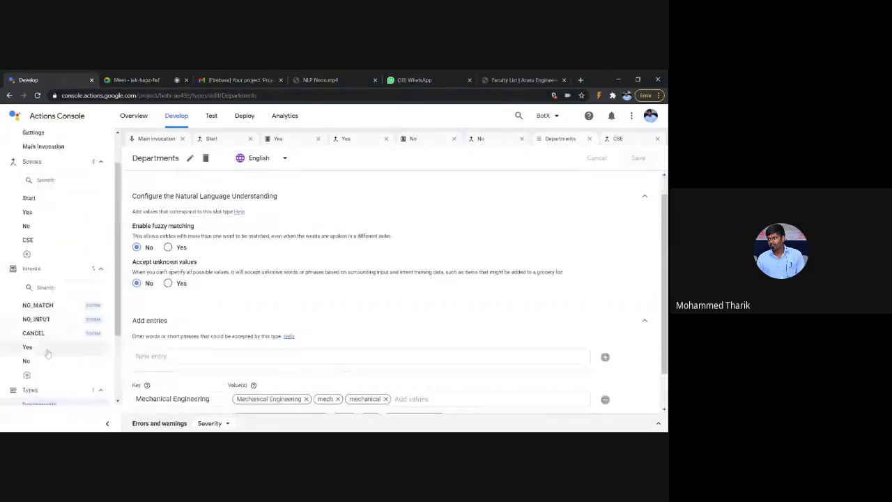
click(59, 198)
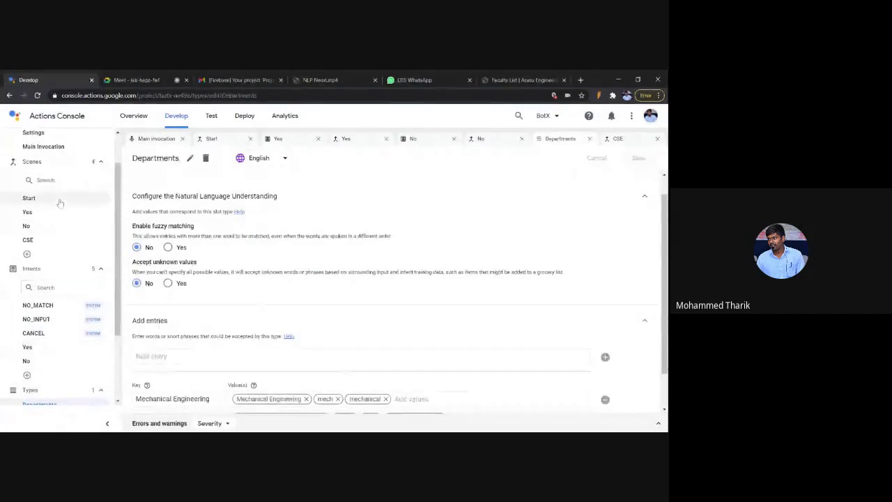
click(59, 213)
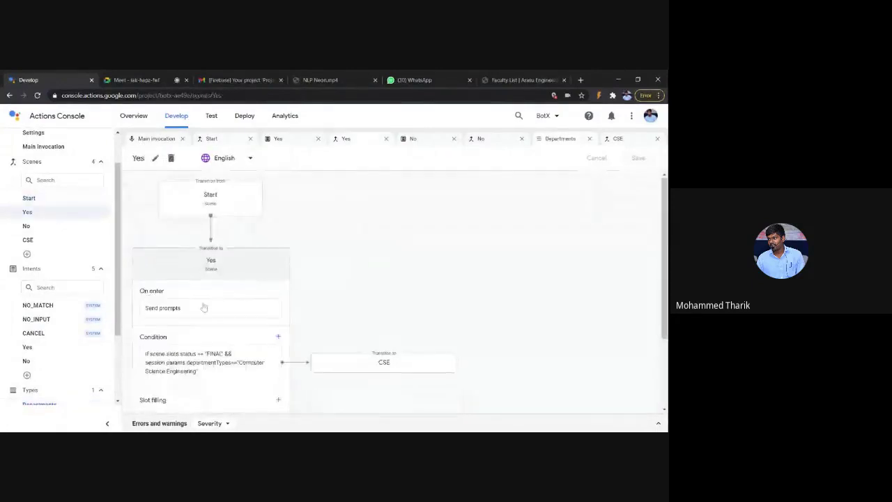
scroll(203, 310, down, 2)
click(198, 334)
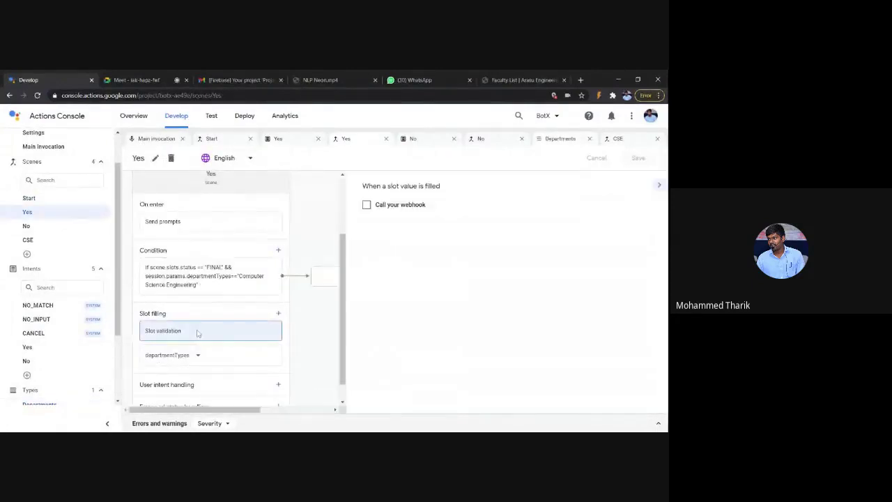
click(225, 356)
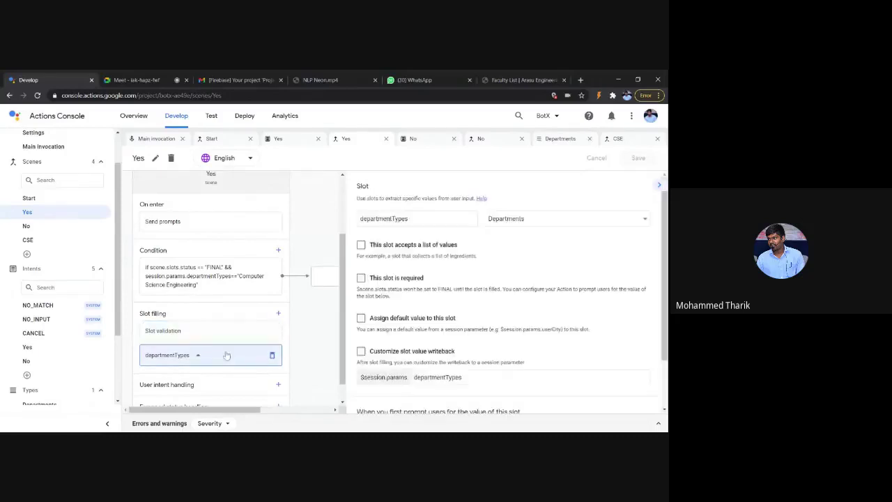
scroll(501, 351, down, 1)
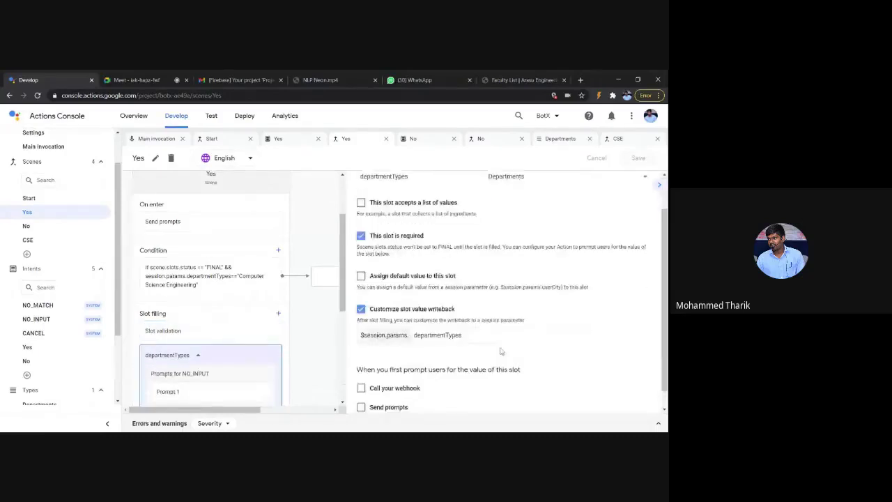
scroll(501, 351, down, 1)
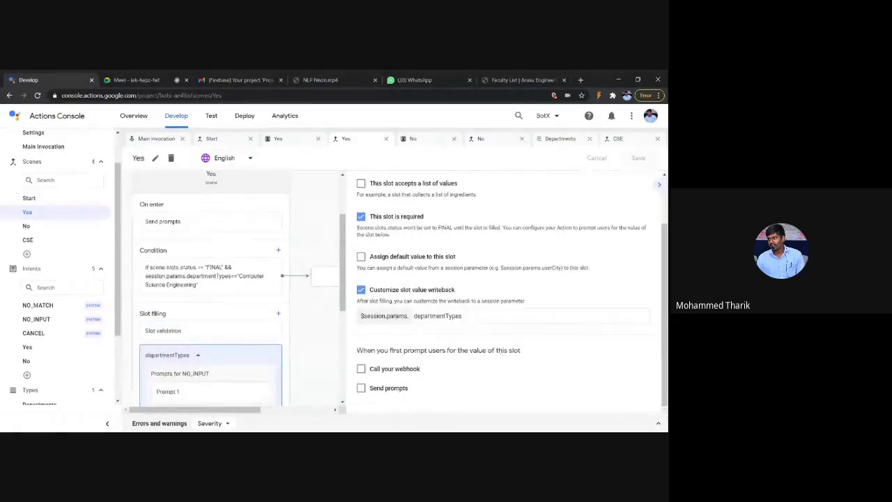
drag(461, 316, 413, 316)
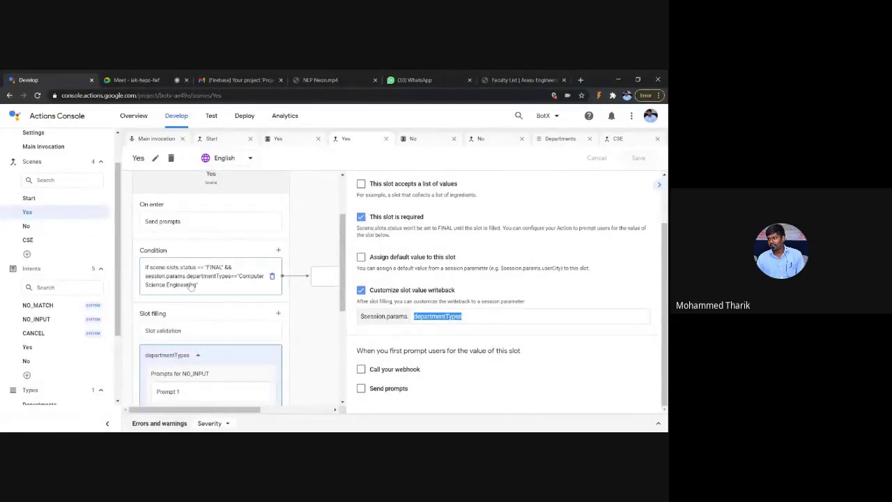
Step: Fix the Yes scene condition by removing the stray $ before session.params and save it
click(224, 275)
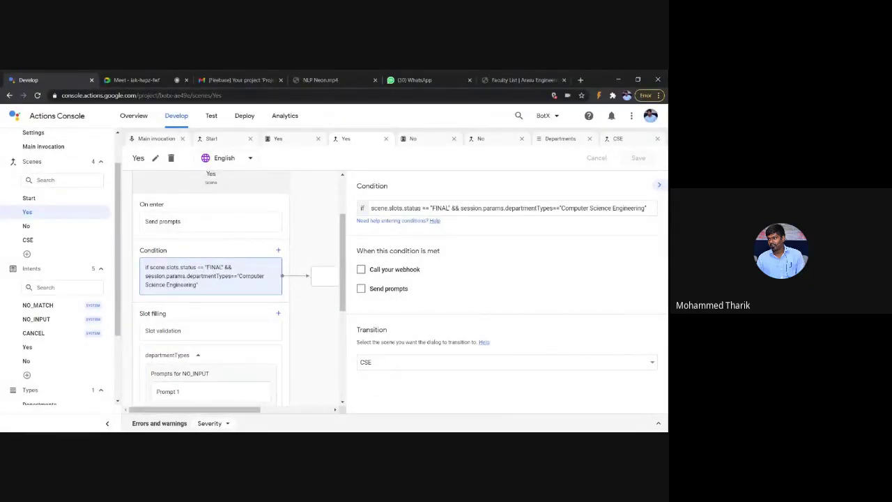
click(460, 208)
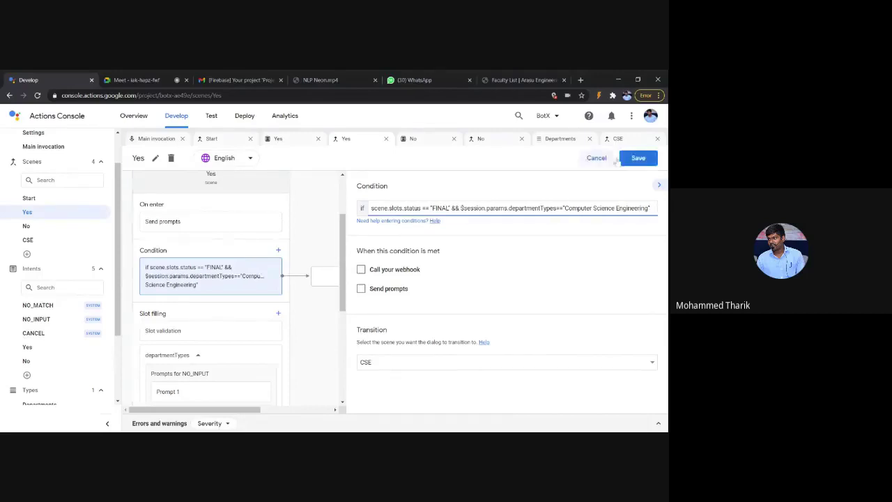
click(645, 159)
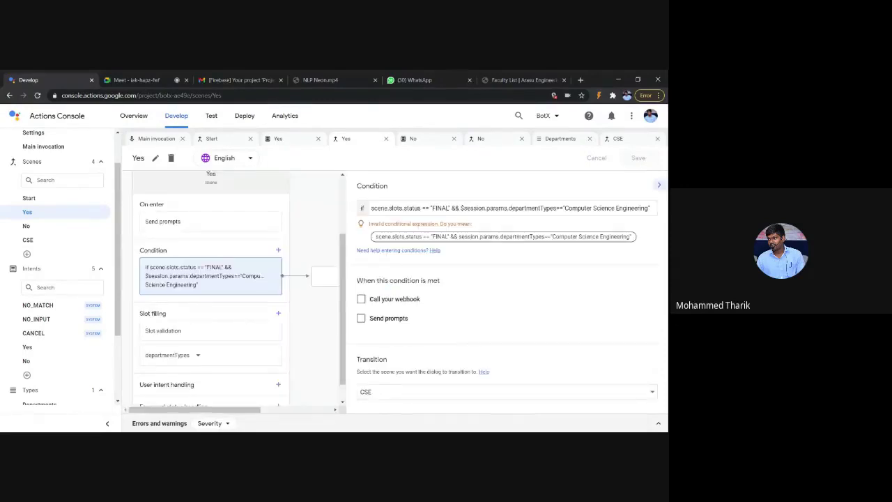
click(464, 208)
key(BackSpace)
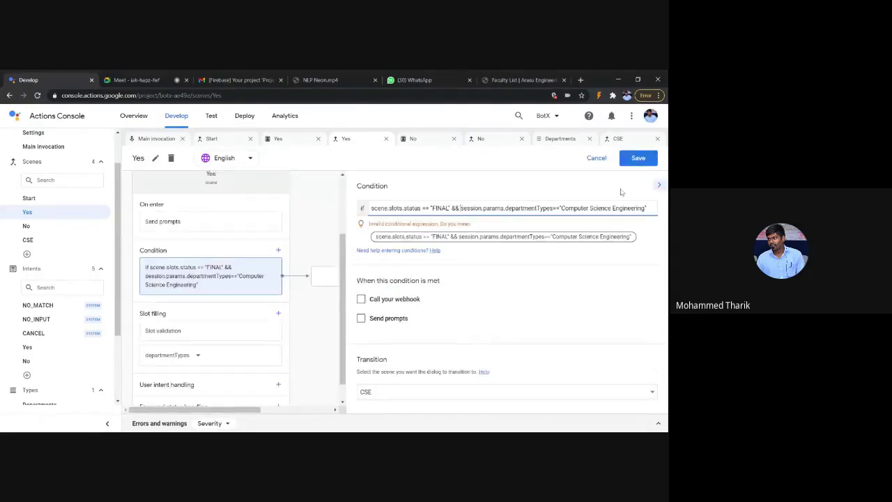
click(639, 157)
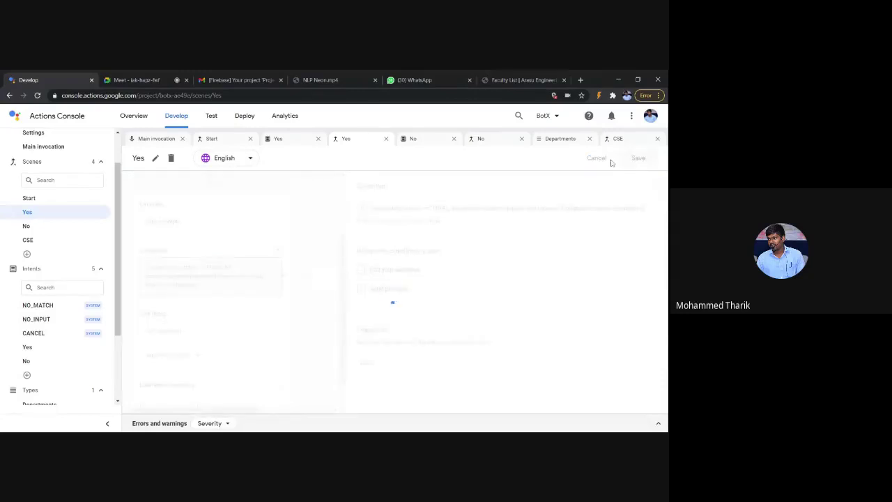
Step: Turn on Send prompts for the met condition and save the Yes scene
click(396, 292)
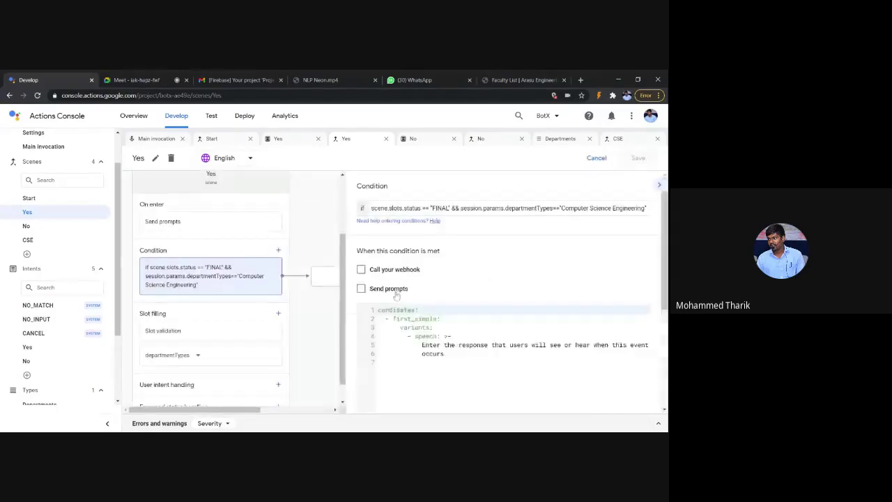
click(396, 292)
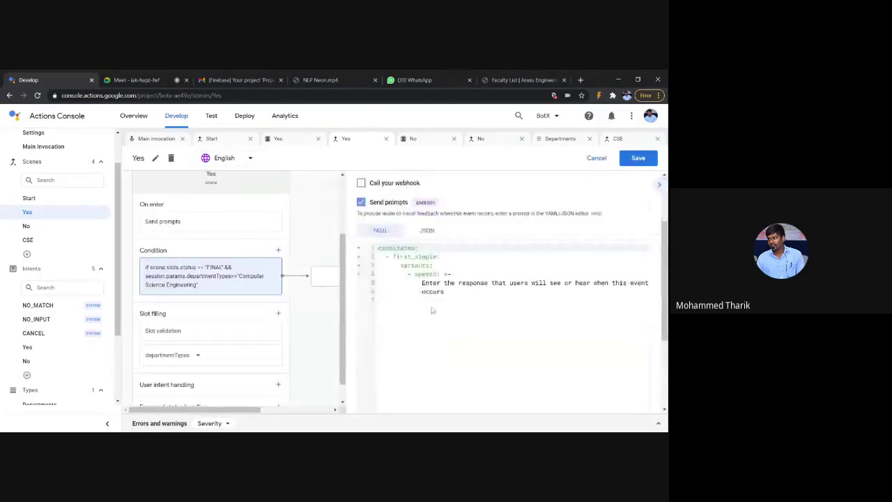
scroll(502, 279, up, 1)
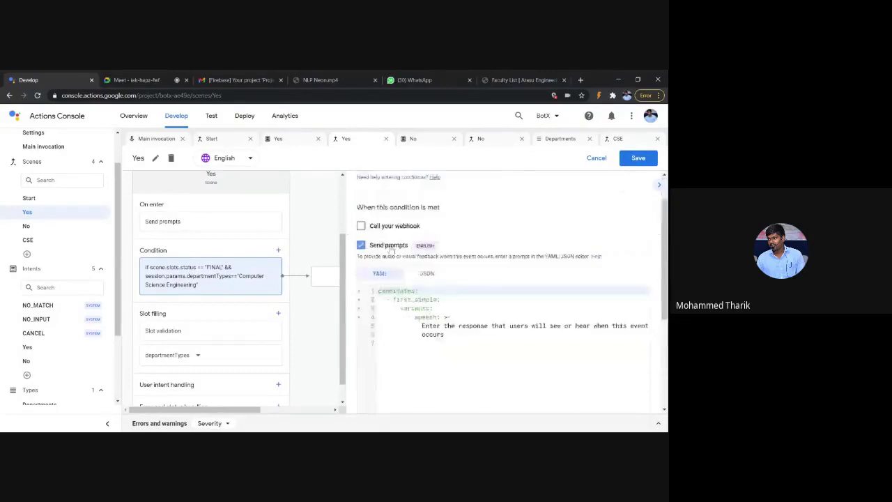
scroll(393, 249, up, 2)
click(639, 161)
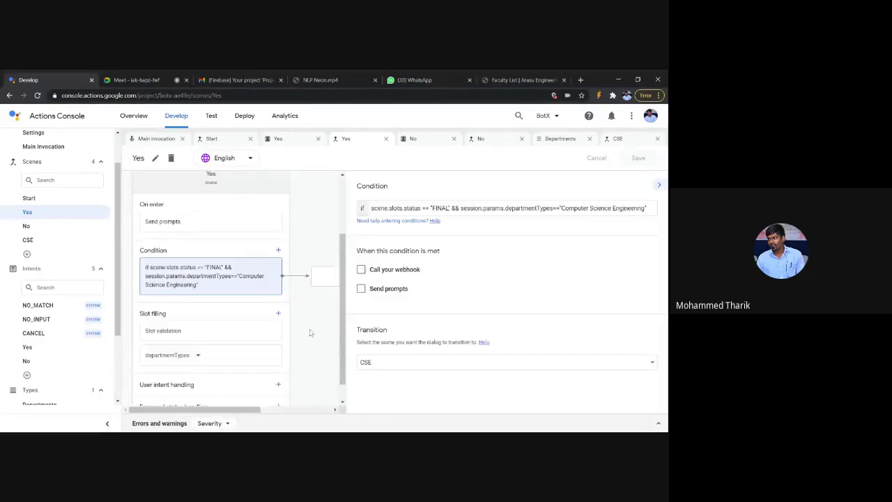
click(213, 118)
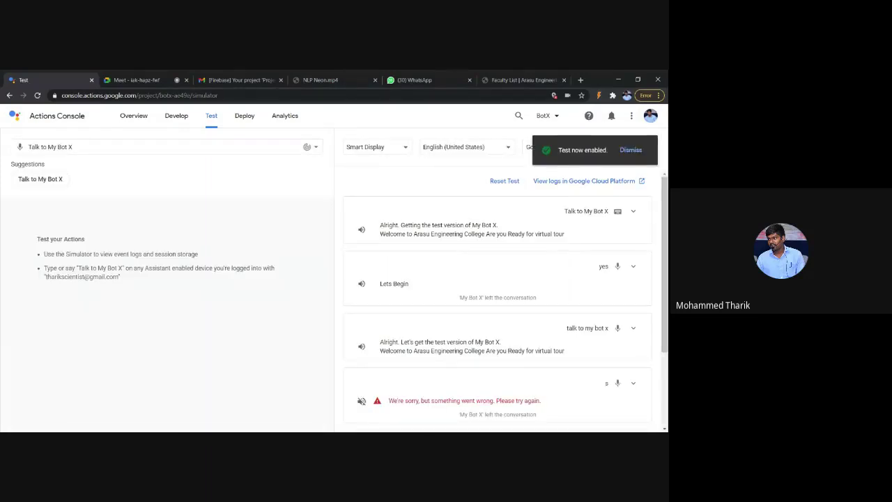
Step: Start My Bot X, answer Yes, and expand the failed turn to read the Invocation Error
click(50, 179)
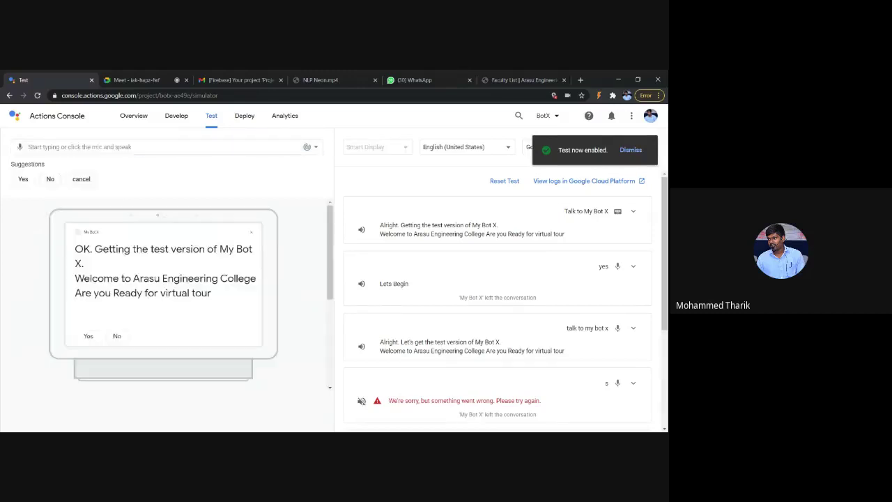
scroll(105, 280, down, 1)
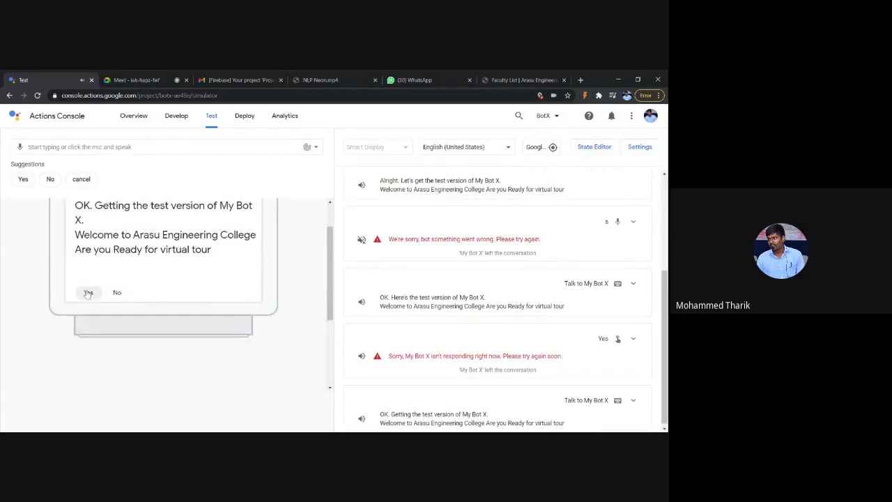
click(88, 293)
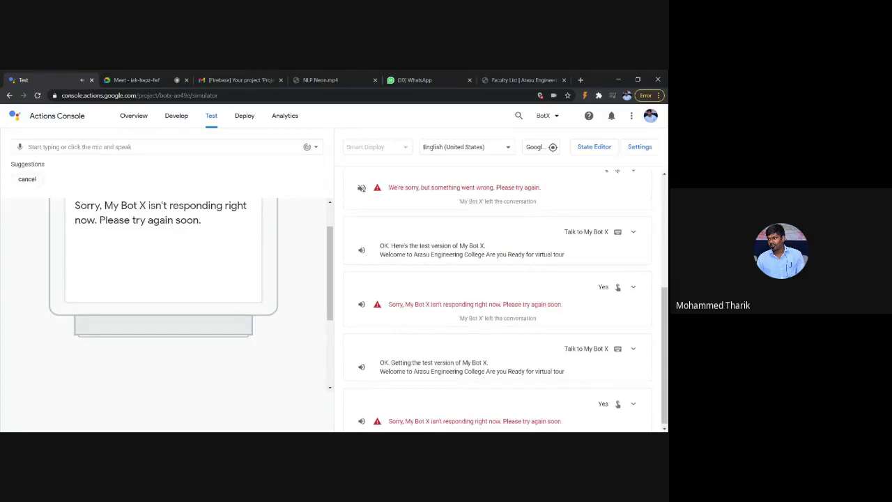
scroll(636, 264, up, 2)
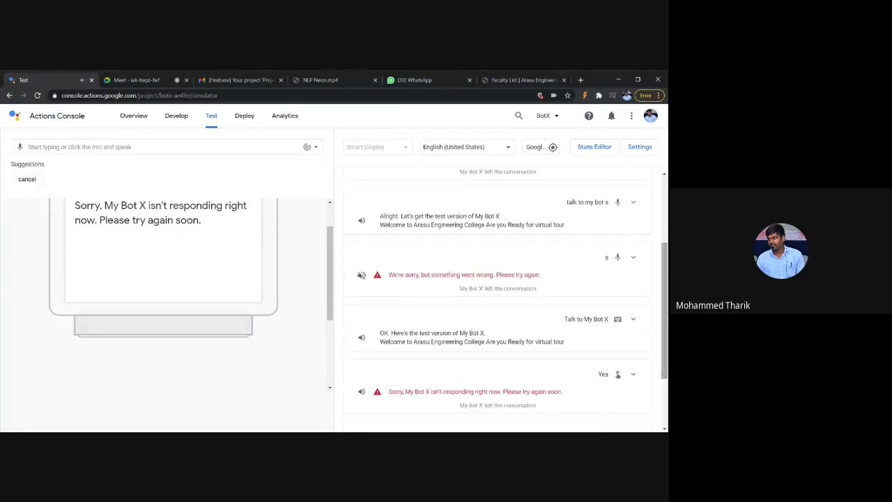
click(633, 257)
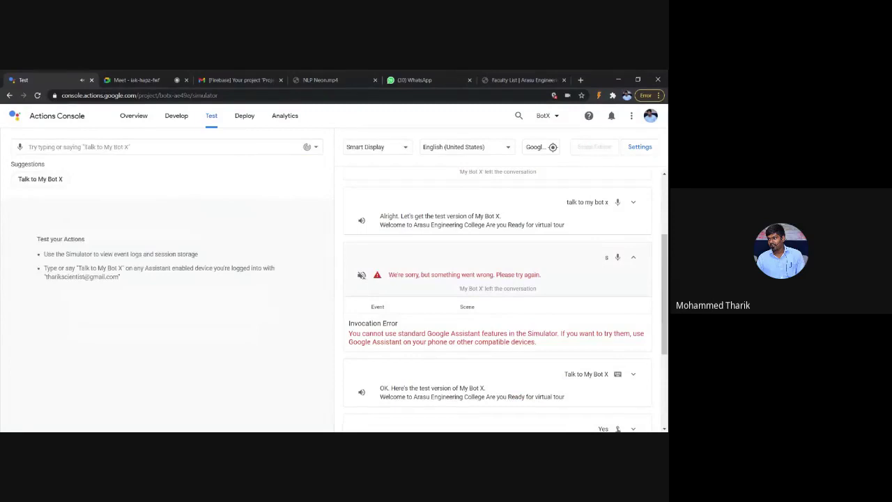
scroll(538, 294, down, 3)
scroll(538, 293, up, 3)
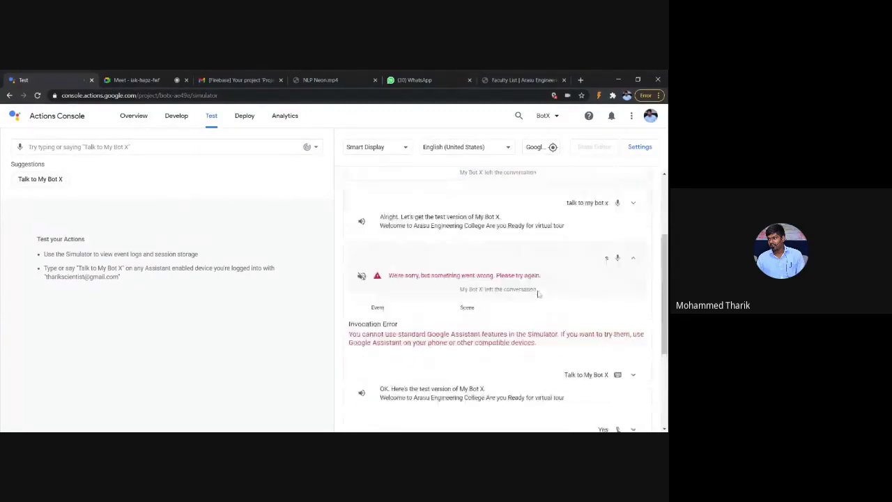
scroll(538, 293, up, 3)
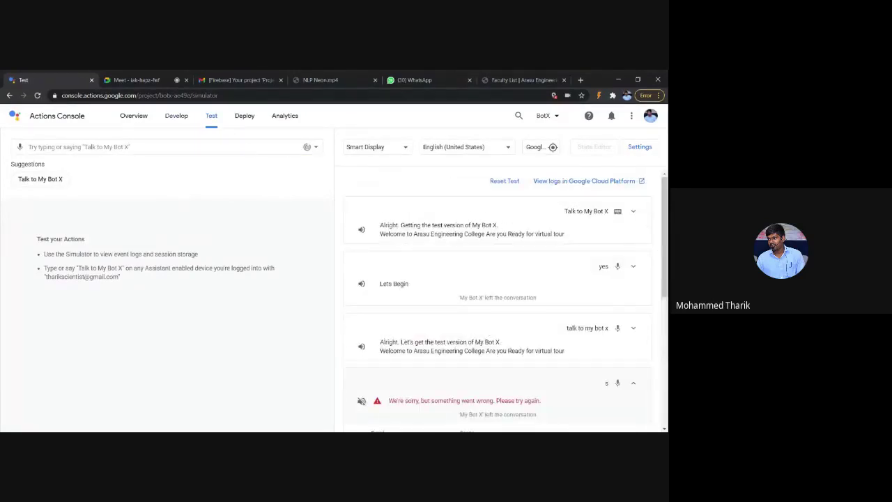
Step: Check the Meet call and Firebase mail tabs, then return to the Develop scene builder
click(140, 80)
click(209, 79)
click(49, 78)
click(174, 118)
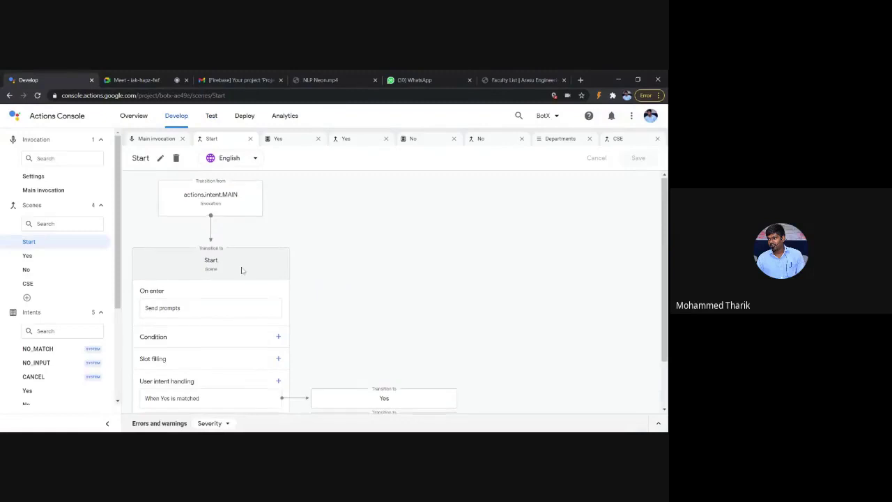
Step: In the Yes scene's On enter prompt YAML, delete the suggestions block, keeping only 'Lets Begin', and save
scroll(241, 269, down, 1)
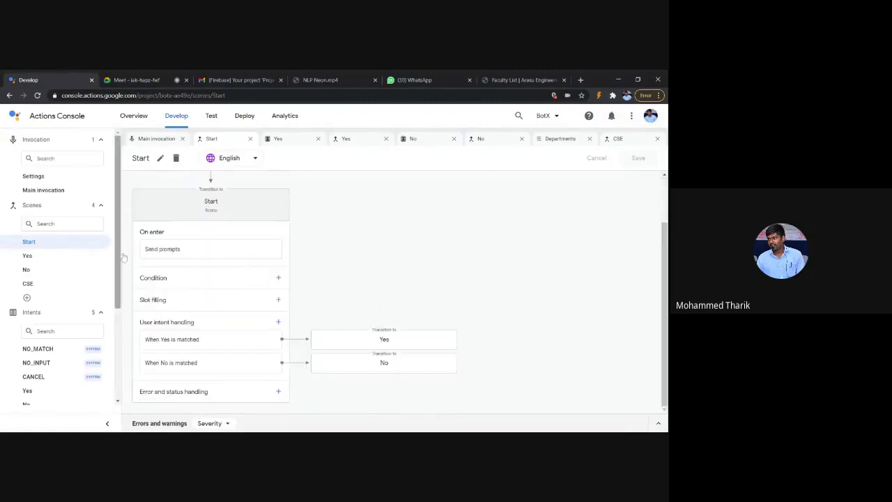
scroll(257, 349, up, 1)
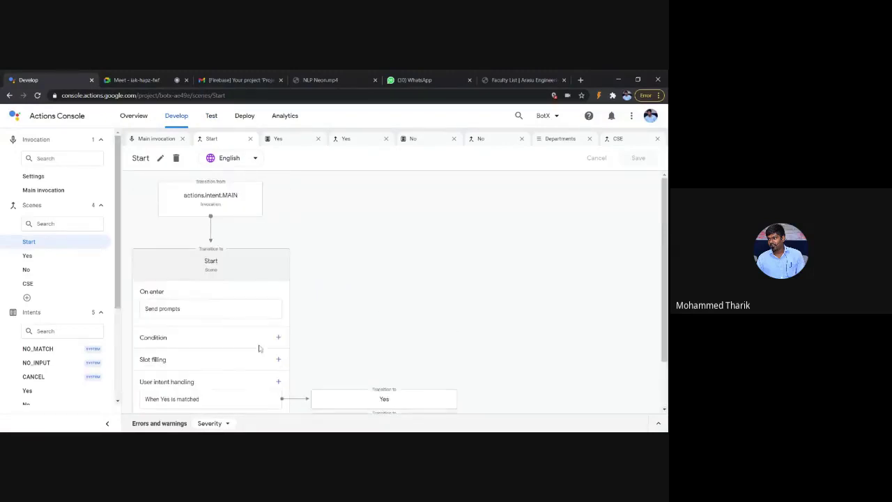
scroll(259, 348, down, 1)
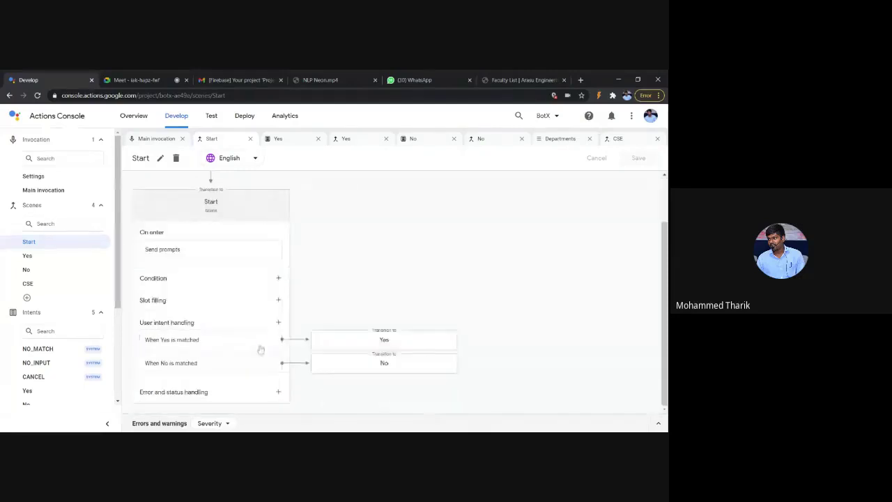
click(360, 338)
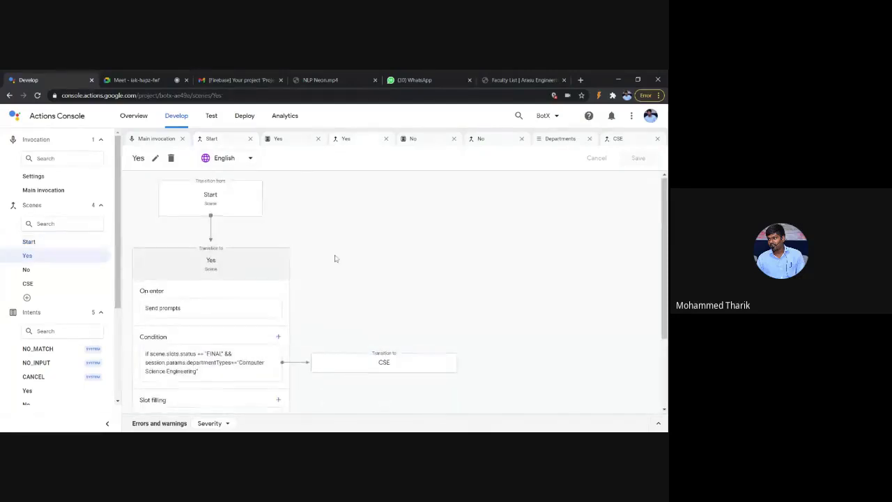
scroll(334, 258, down, 1)
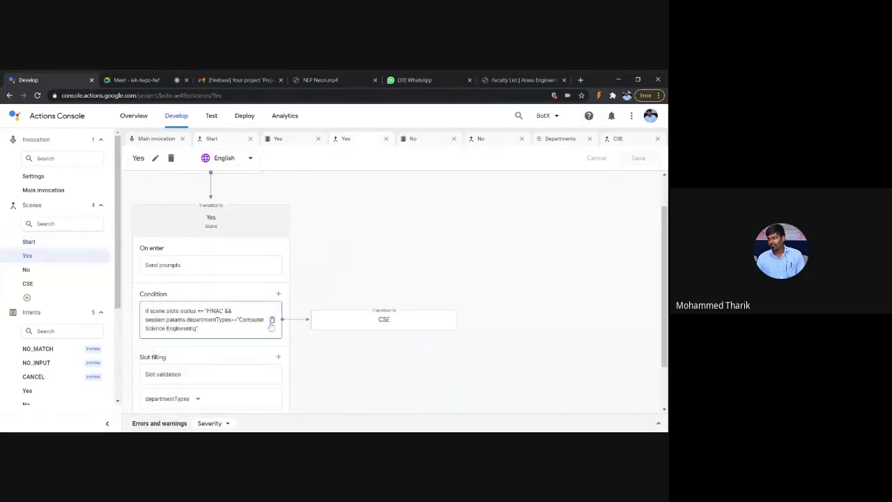
click(255, 271)
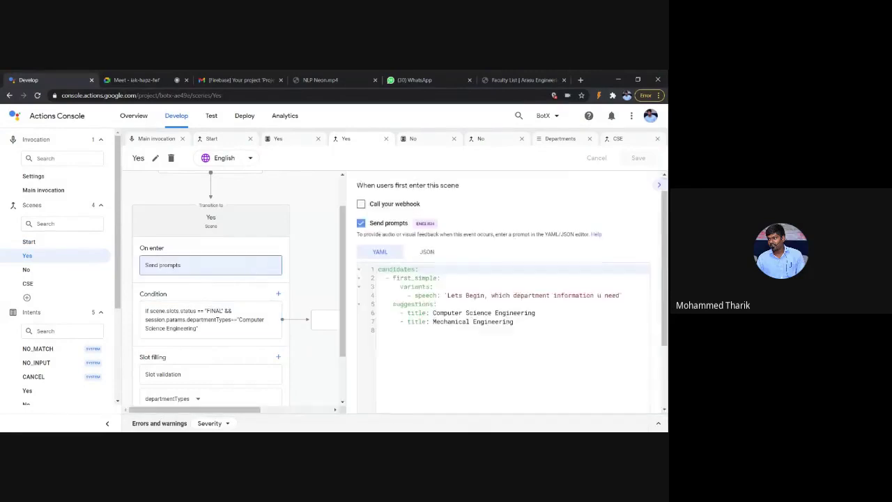
scroll(502, 292, down, 1)
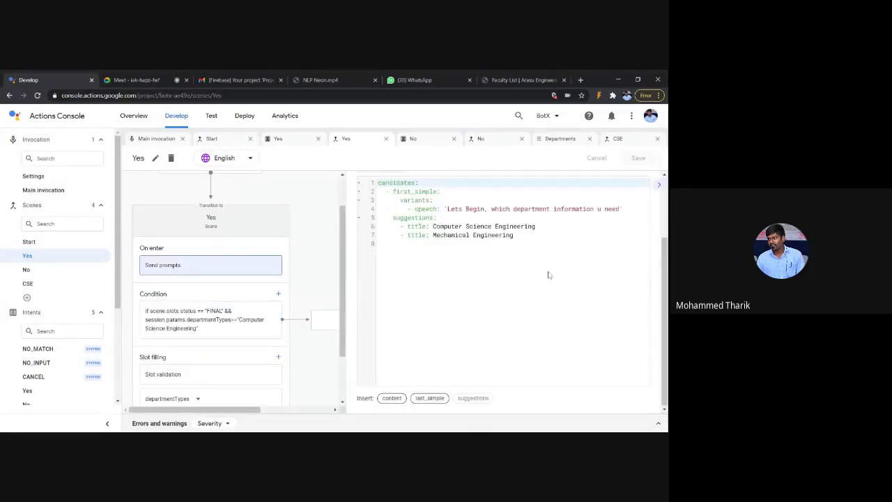
click(532, 255)
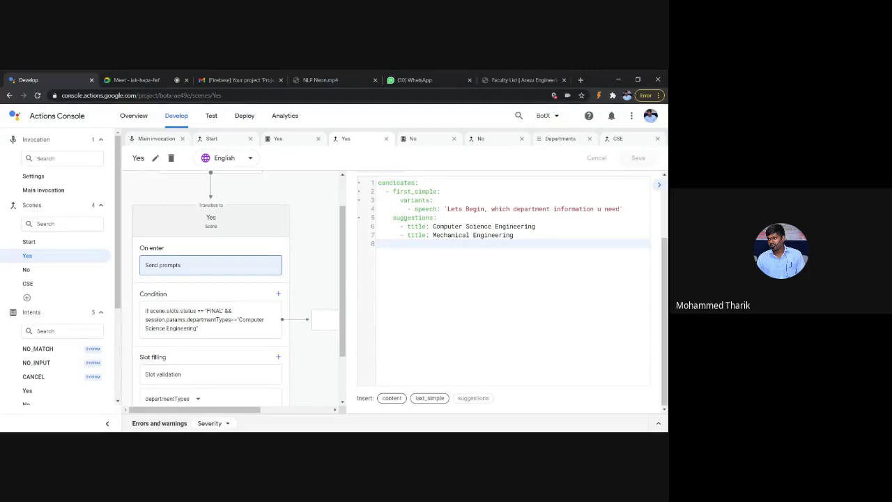
key(shift+Up)
key(shift+Up)
key(shift+Up)
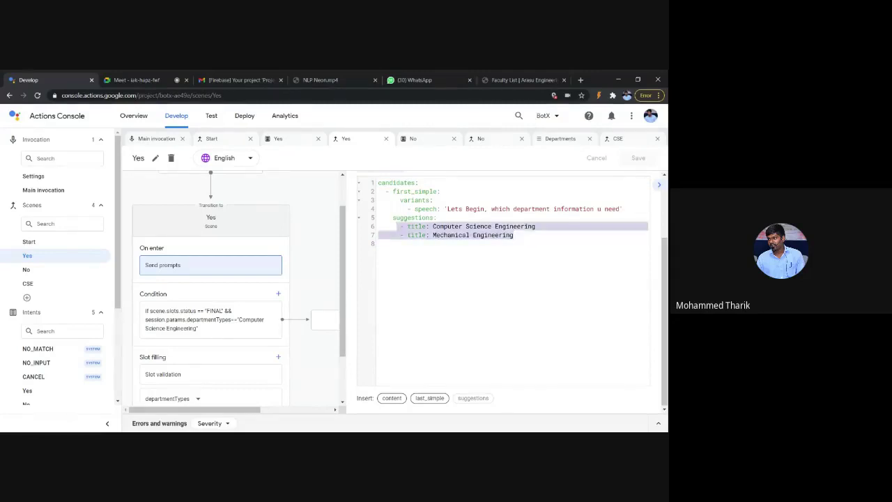
key(BackSpace)
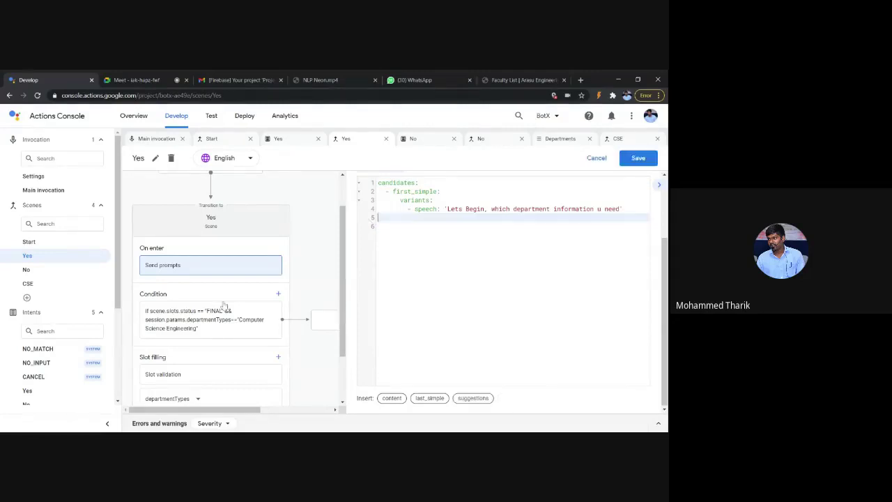
click(638, 159)
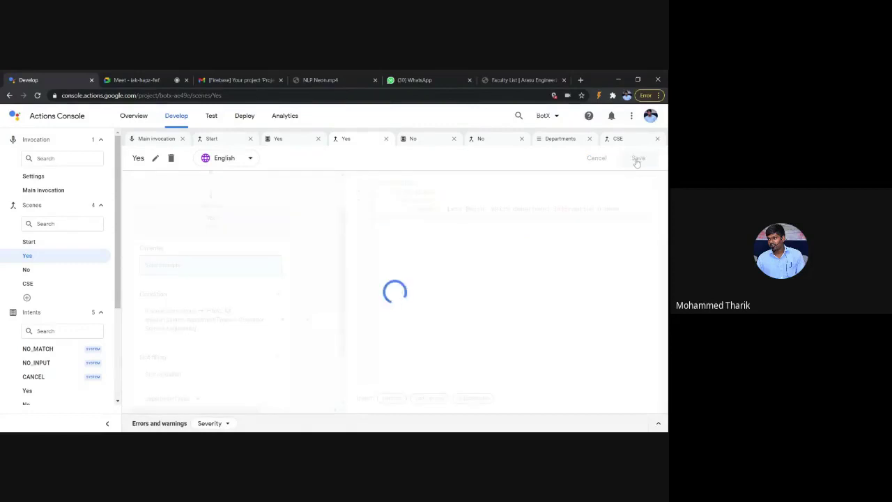
Step: Cycle through the open No, Departments, CSE, Yes and Start tabs, ending on the Yes scene
click(420, 143)
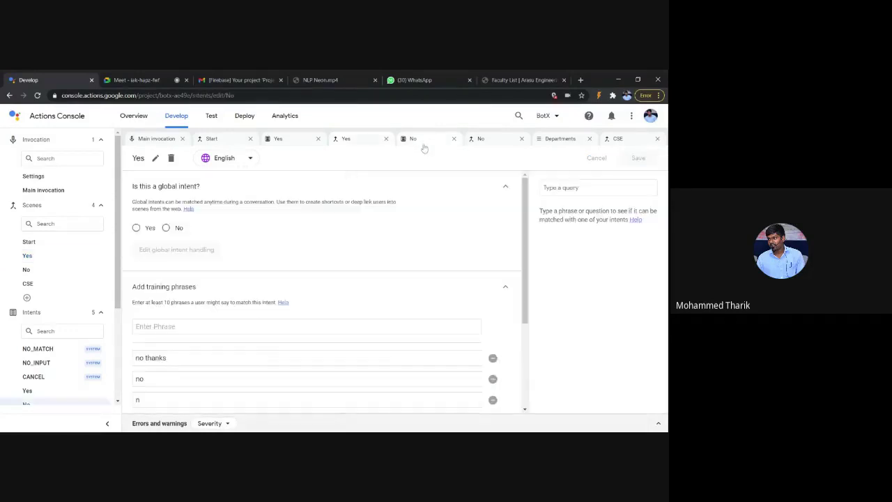
click(485, 141)
click(558, 140)
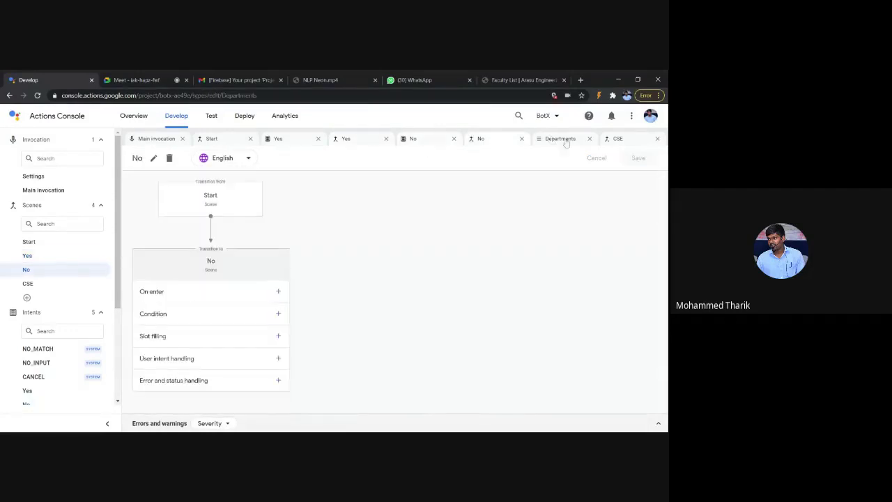
click(615, 139)
click(274, 141)
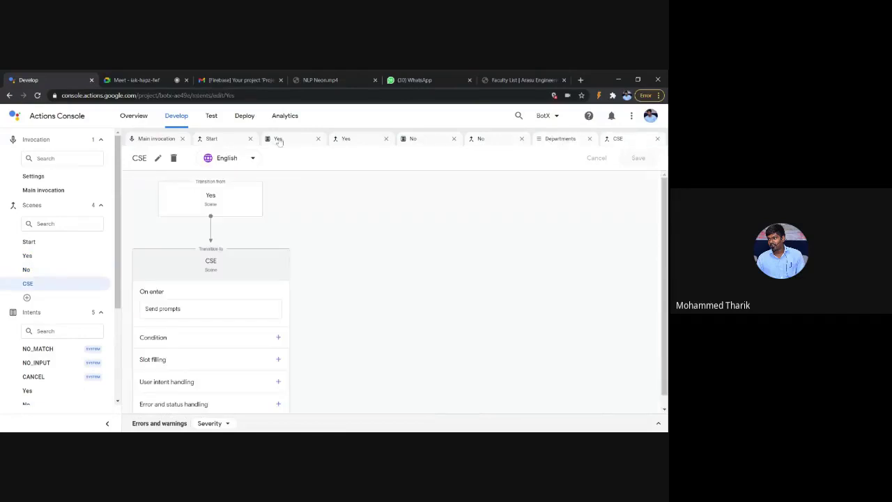
click(213, 140)
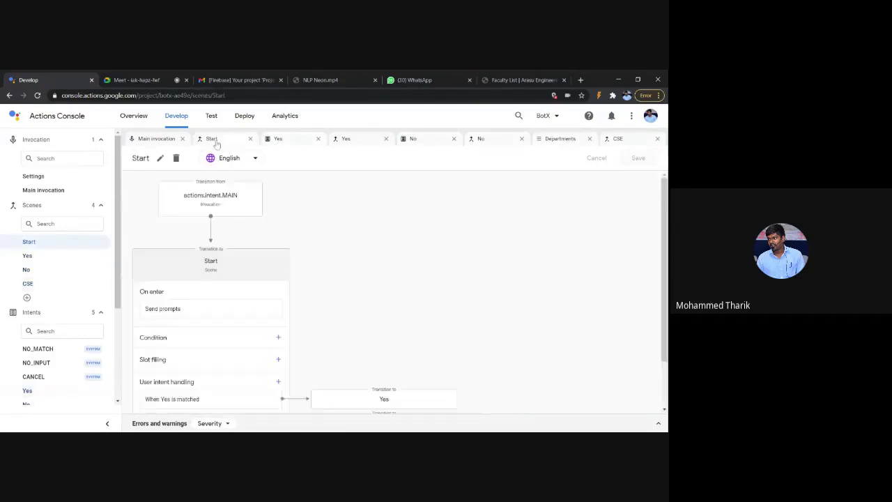
click(346, 139)
Step: Delete the Yes scene's condition leading to CSE and its departmentTypes slot, then save
scroll(235, 280, down, 1)
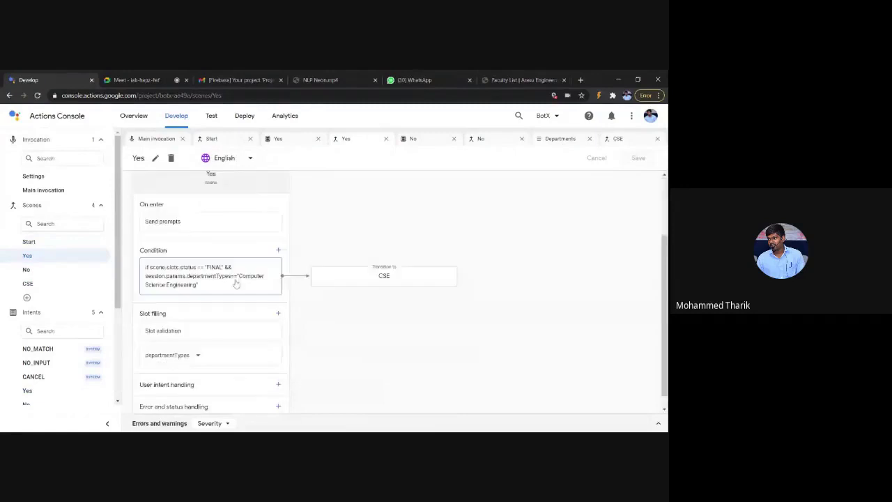
click(234, 276)
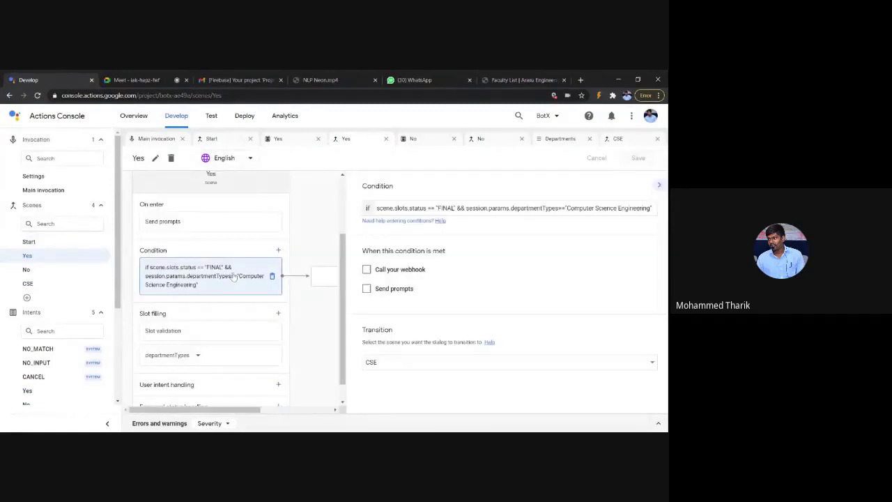
click(272, 276)
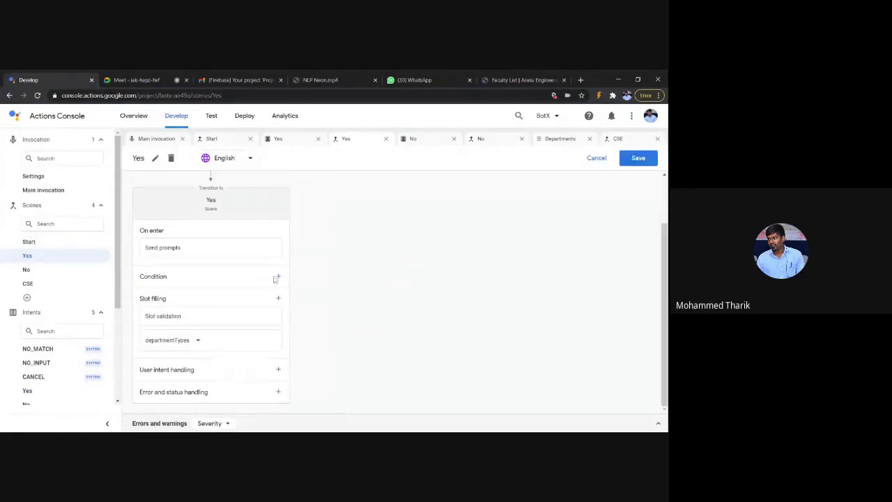
click(259, 314)
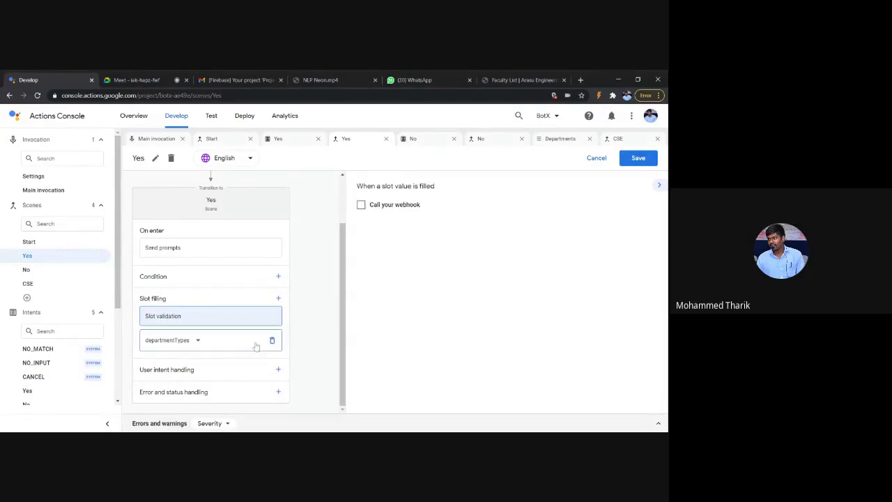
click(279, 347)
click(273, 341)
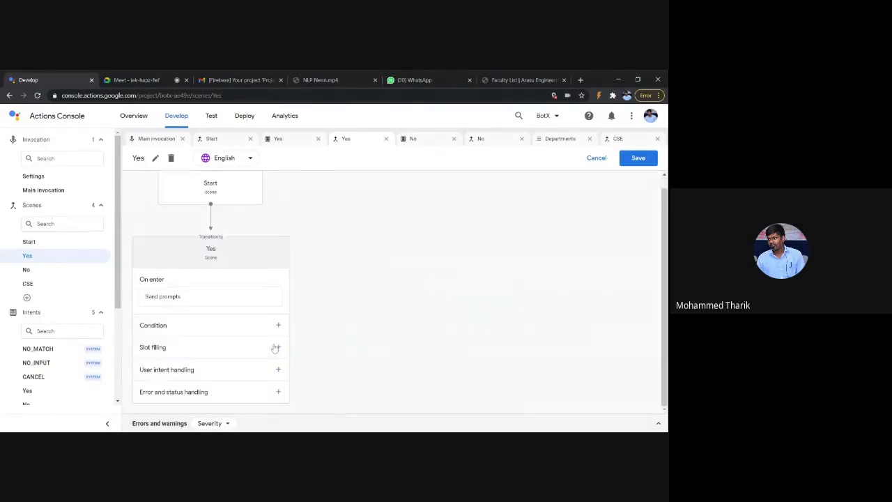
click(633, 160)
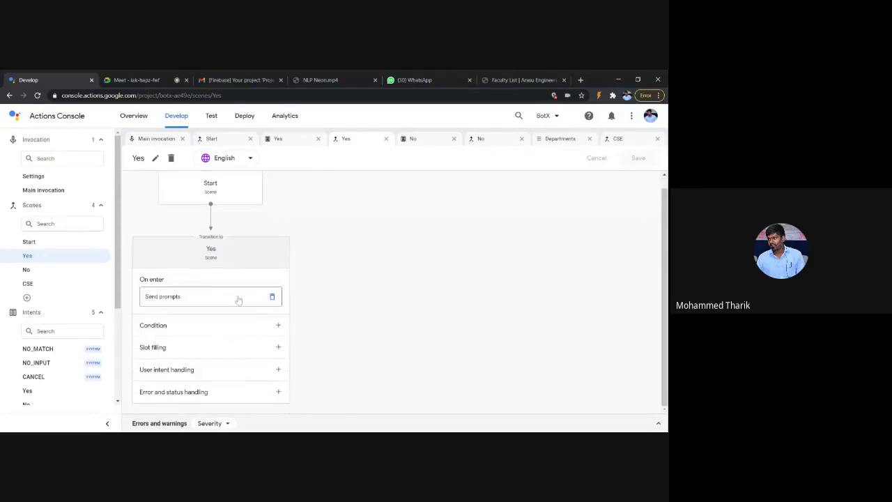
Step: Review the Yes scene's remaining entry prompt before testing
click(237, 297)
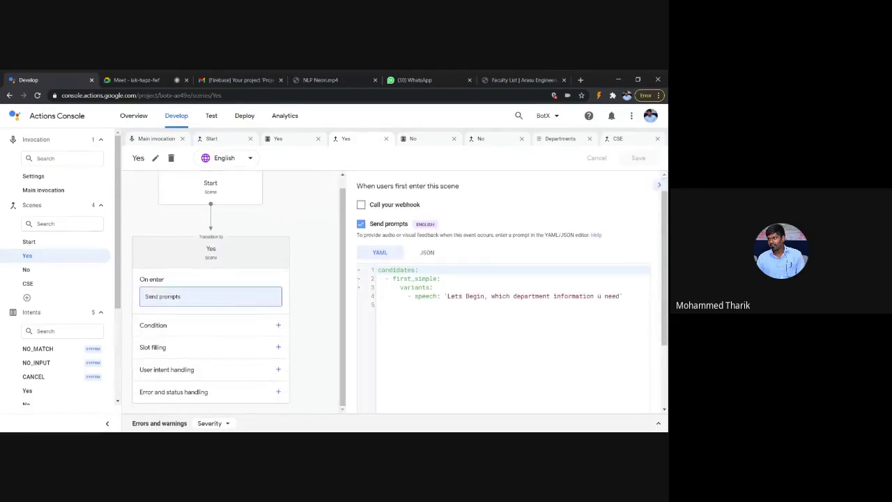
scroll(284, 318, up, 1)
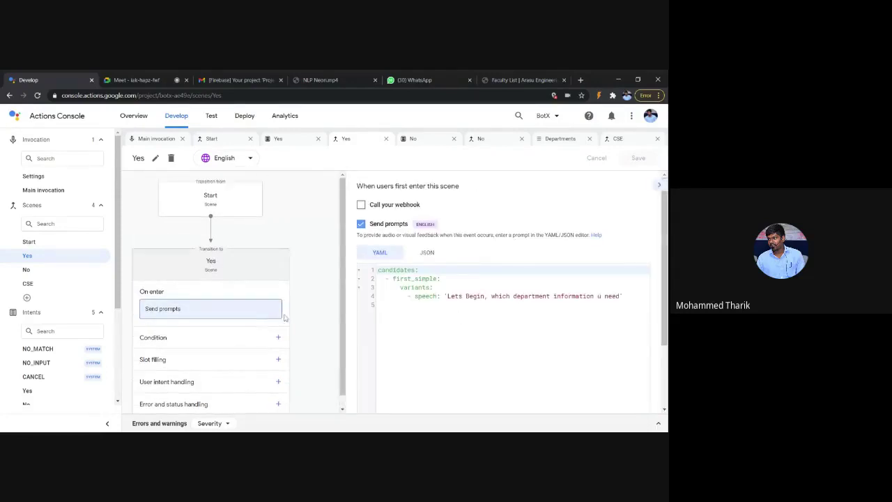
scroll(283, 318, down, 1)
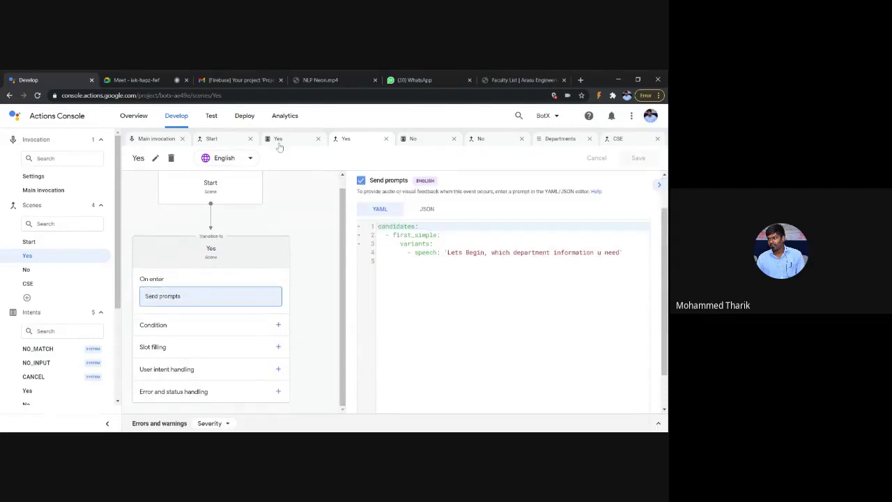
click(211, 117)
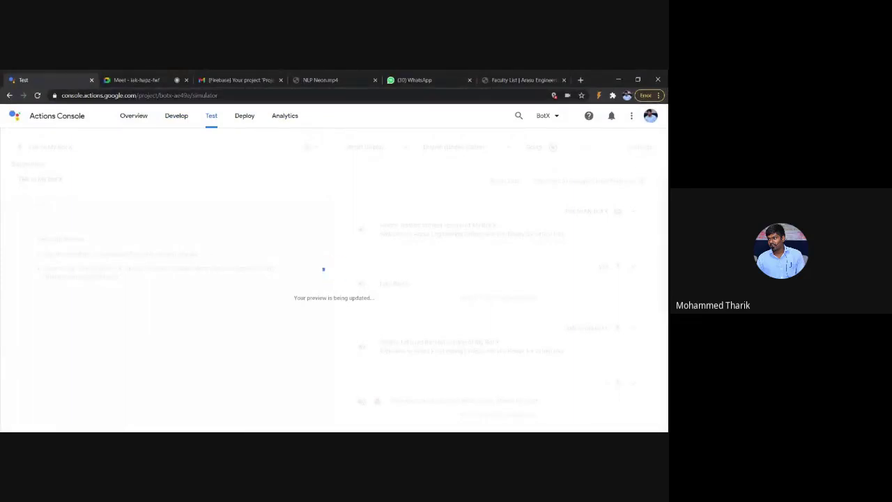
Step: Reset the test, talk to My Bot X and answer Yes, now getting only 'Lets Begin'
click(120, 78)
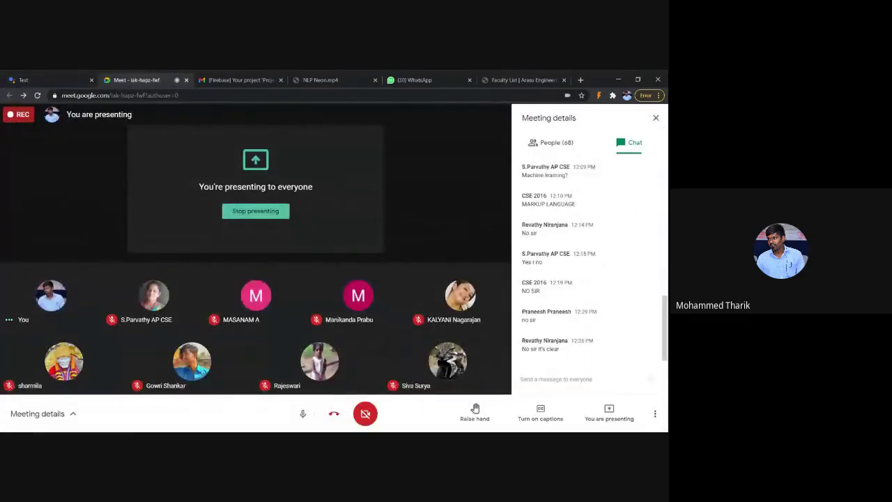
click(40, 79)
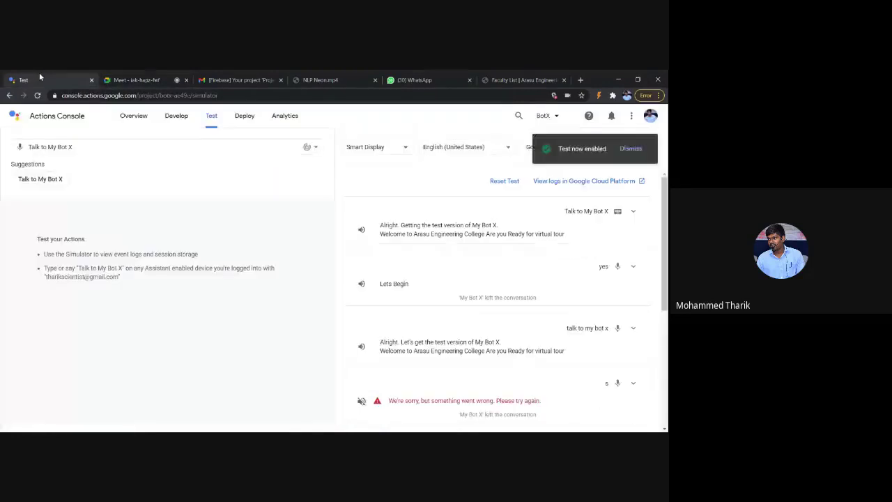
click(506, 183)
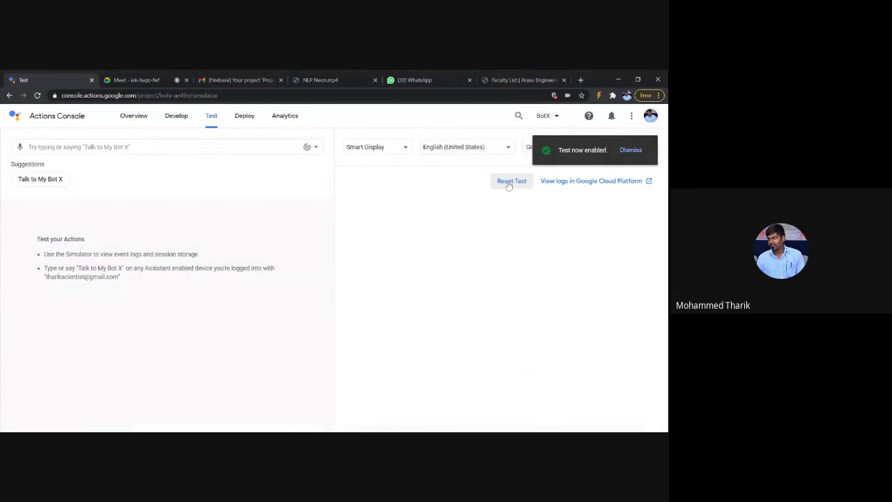
click(38, 183)
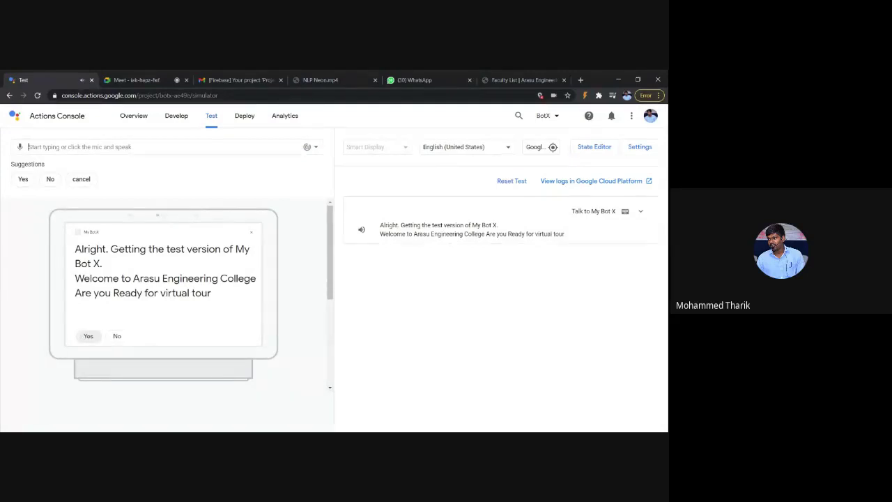
click(87, 336)
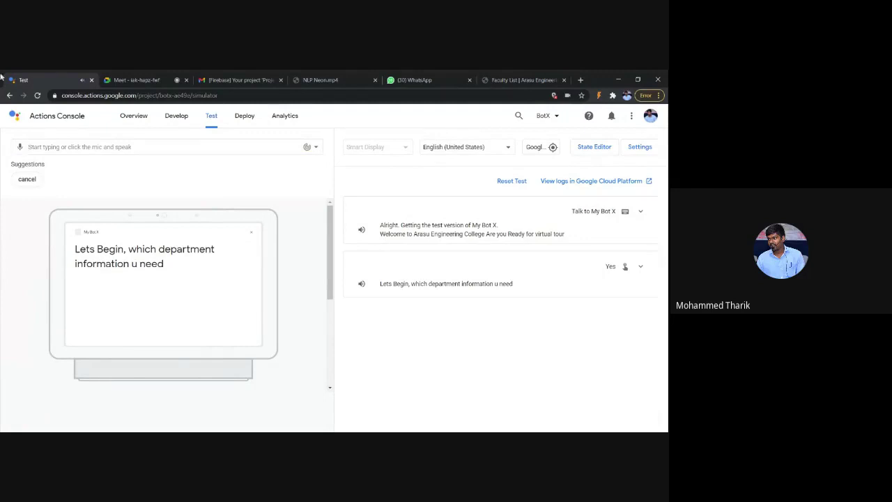
click(170, 118)
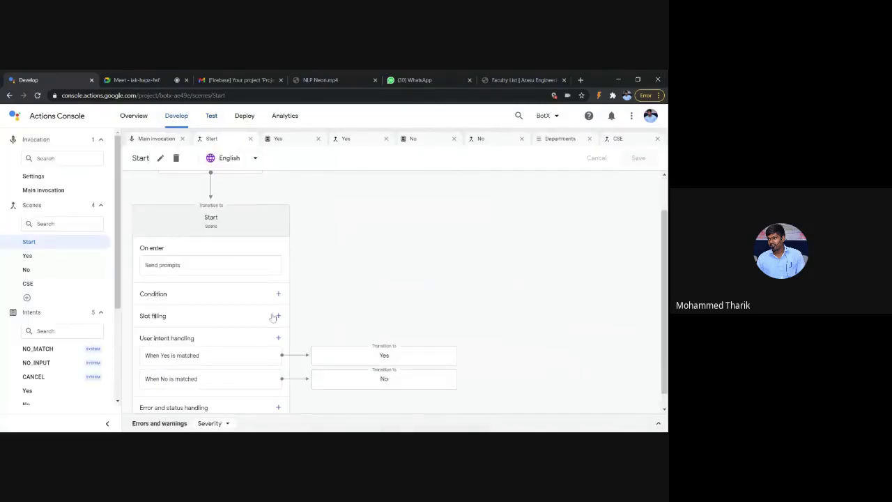
Step: In the CSE scene, add user intent handling that matches a newly created CSE intent
scroll(273, 317, down, 1)
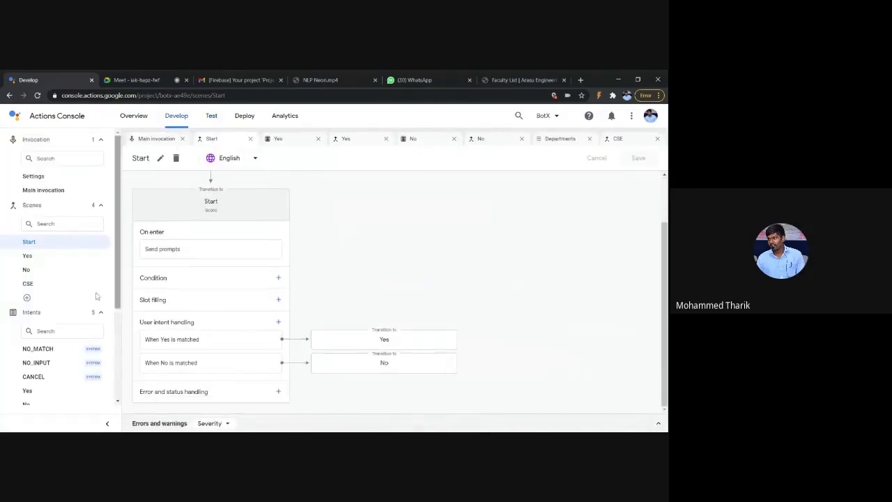
click(51, 287)
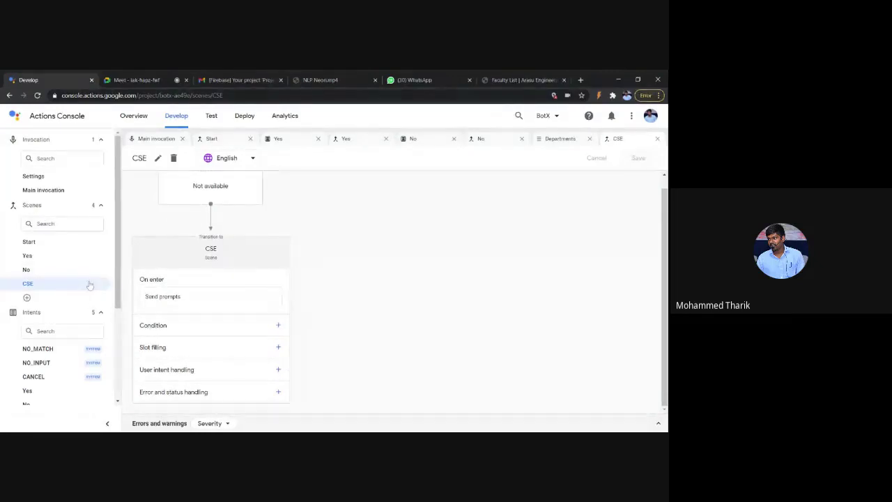
click(278, 370)
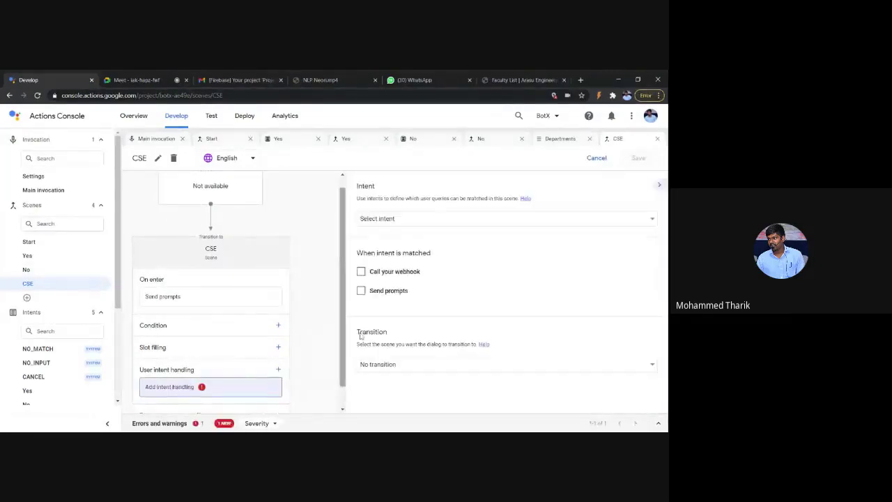
click(422, 218)
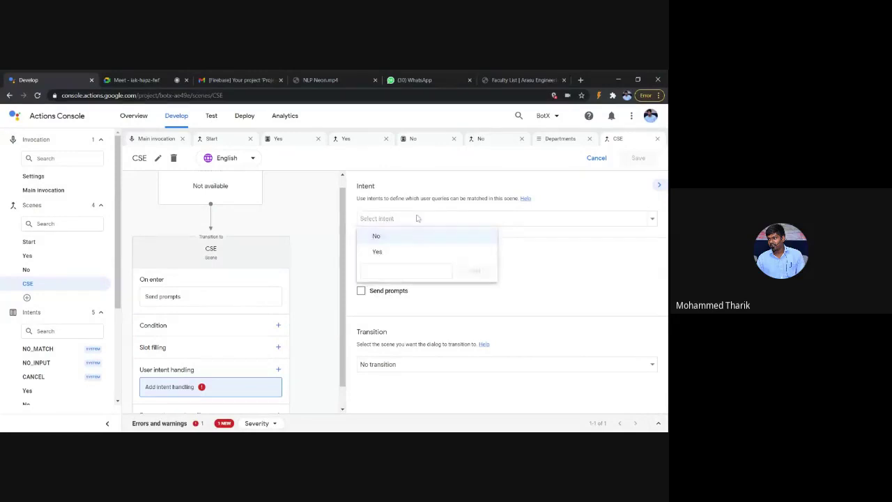
click(416, 221)
click(361, 278)
click(422, 219)
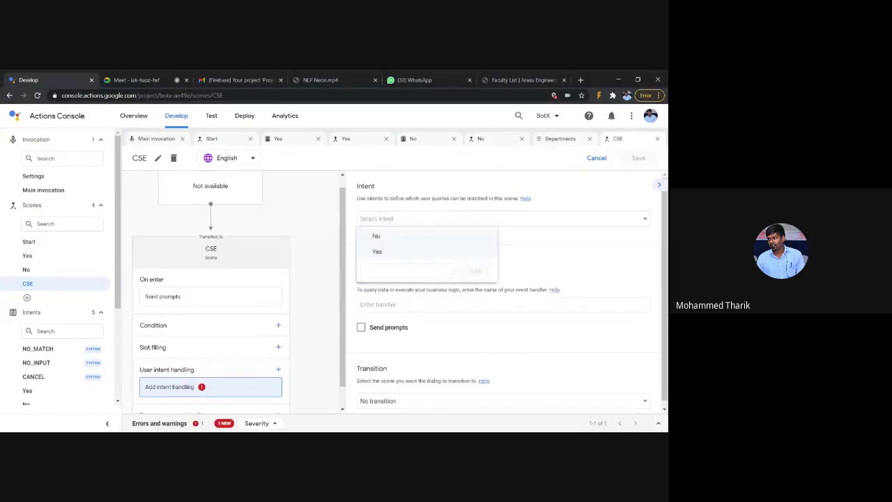
click(423, 219)
click(361, 277)
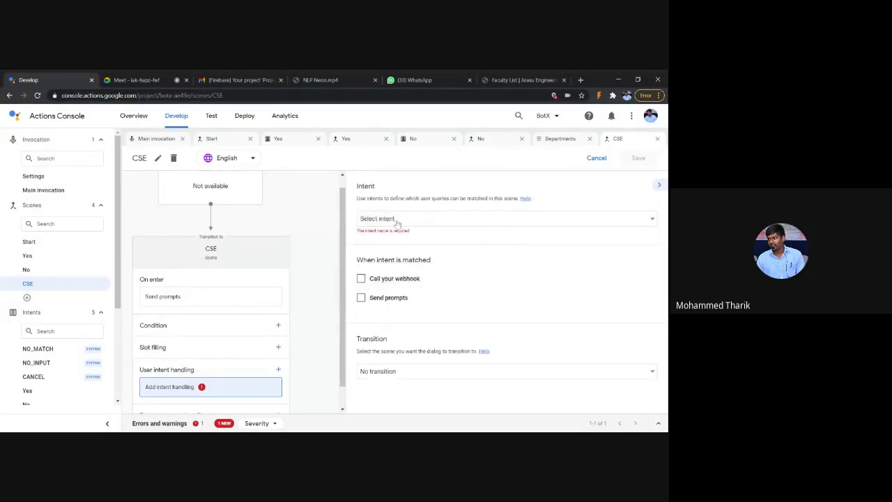
click(390, 218)
click(405, 270)
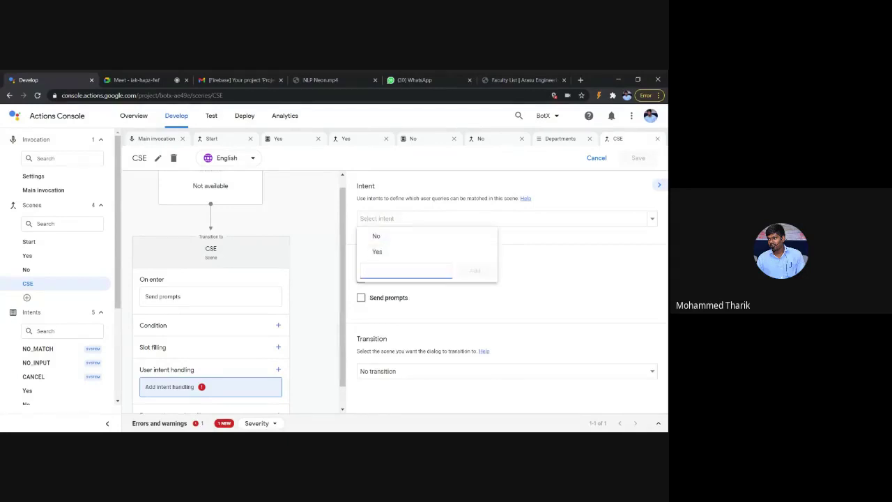
text(CSE)
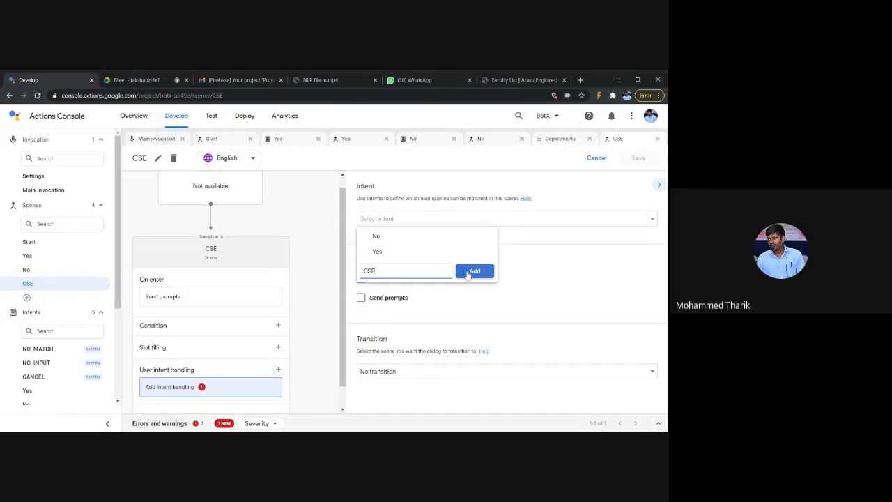
click(468, 273)
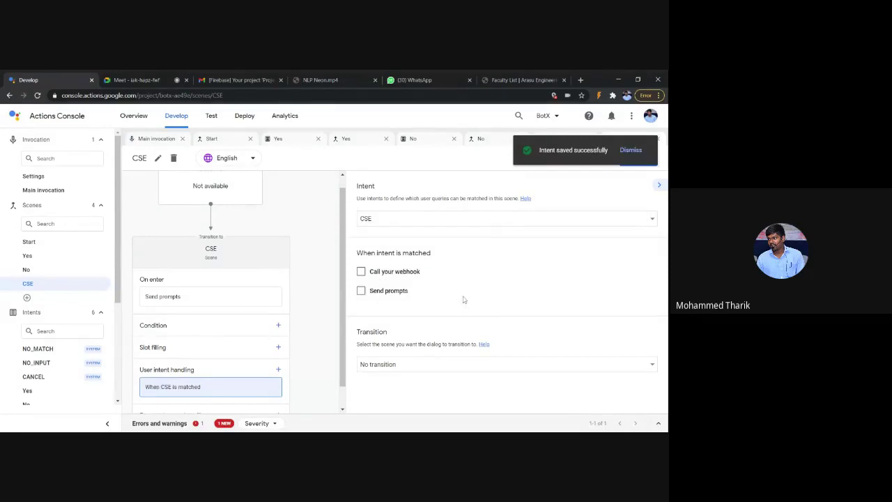
Step: Set the CSE intent handler to transition to a new scene named About
click(443, 365)
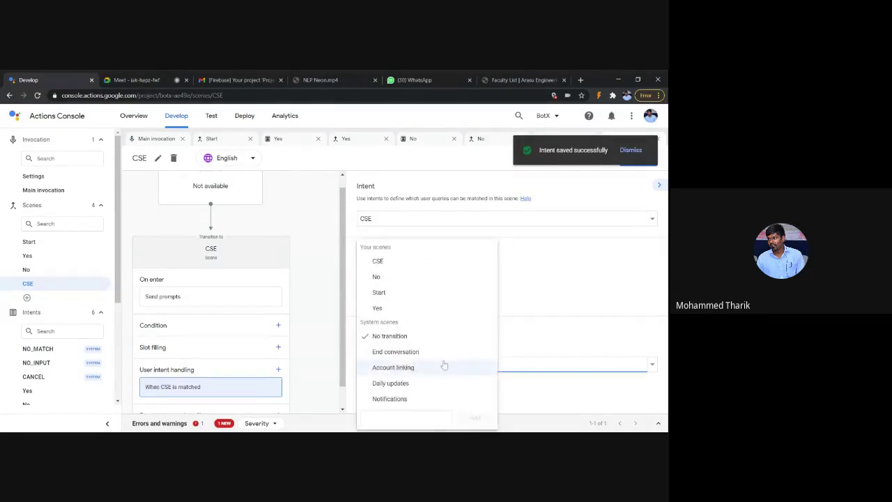
click(418, 418)
text(A)
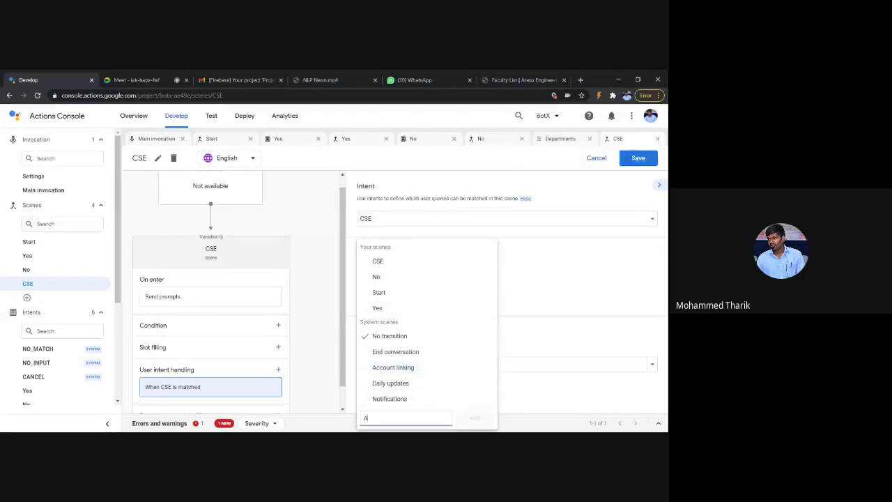
text(bout)
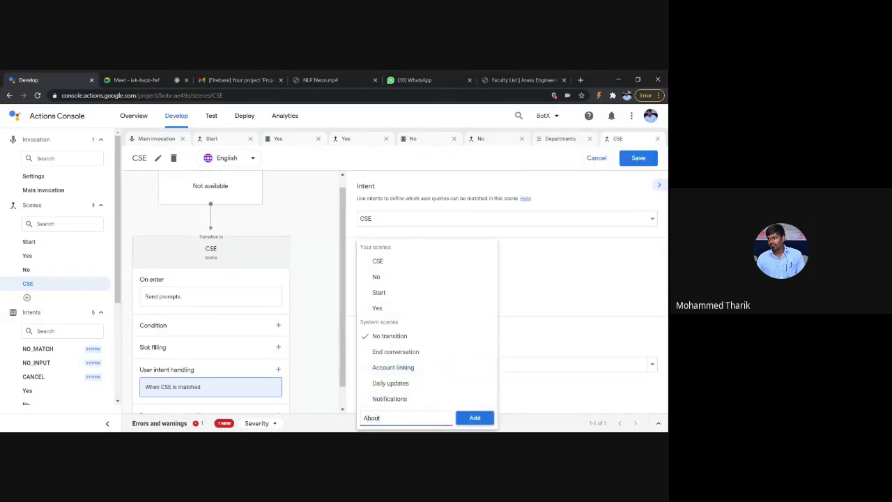
key(Return)
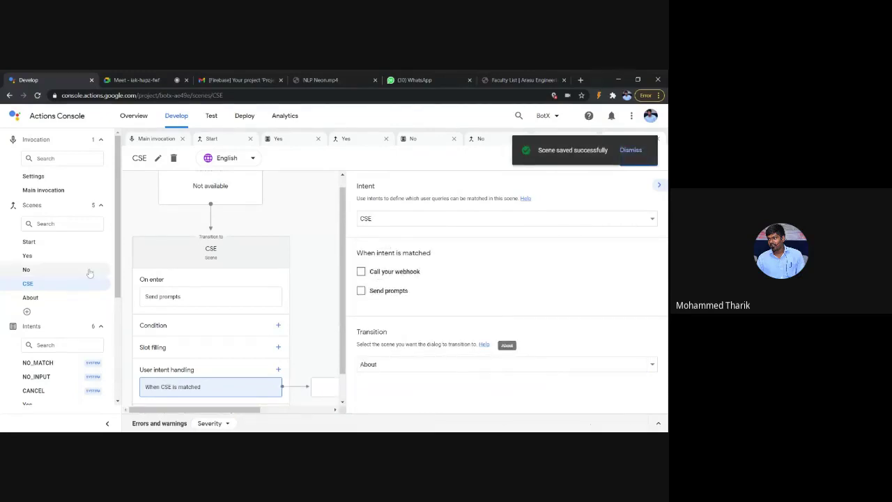
scroll(89, 273, down, 1)
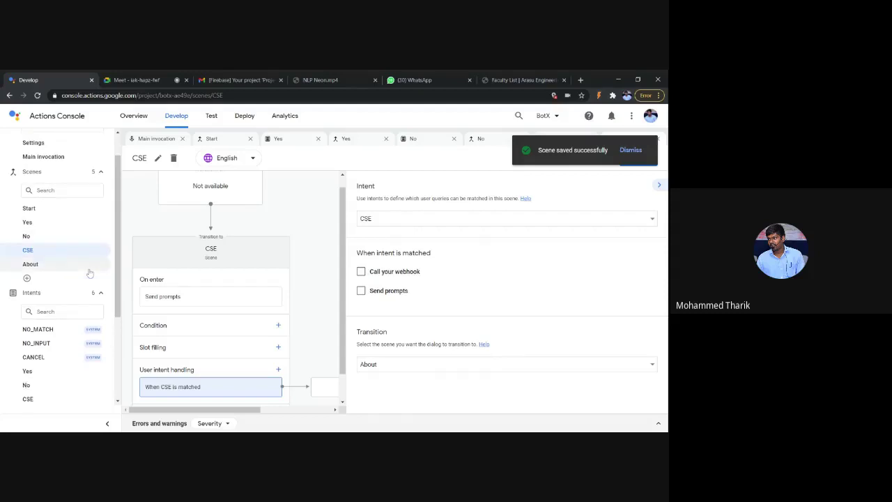
scroll(89, 273, down, 2)
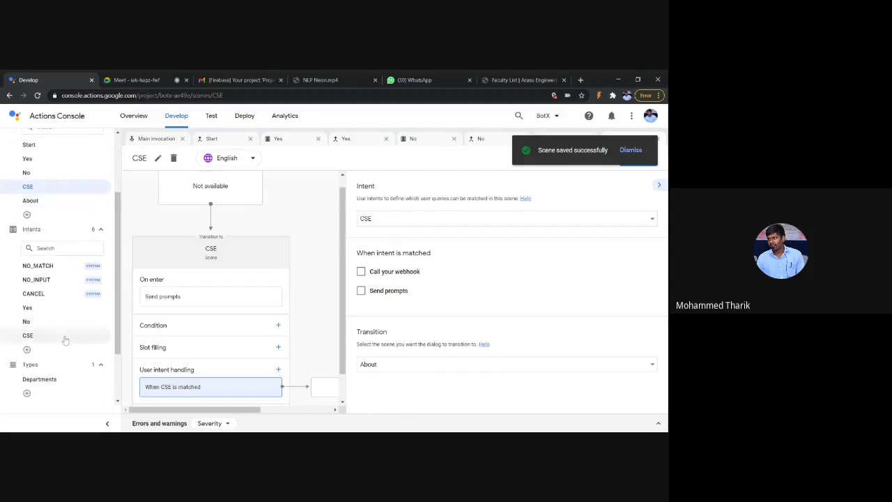
Step: Open the CSE intent and look at its parameter data type list without choosing one
click(65, 339)
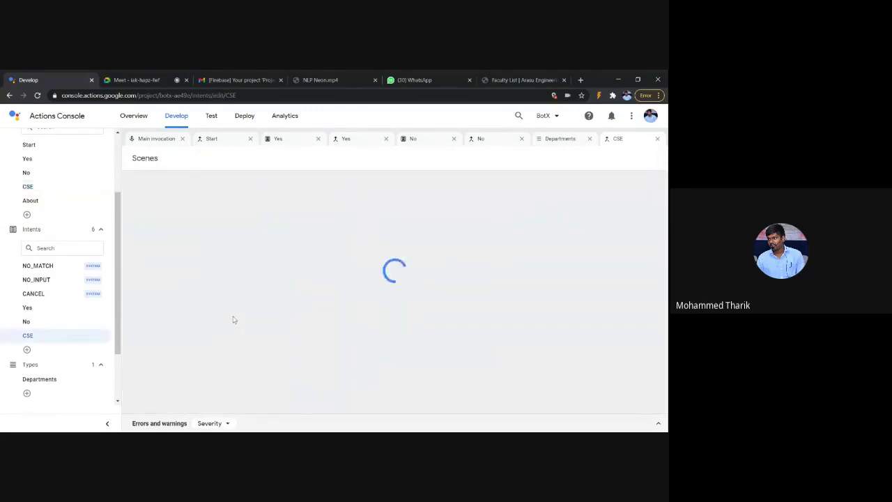
scroll(234, 319, down, 1)
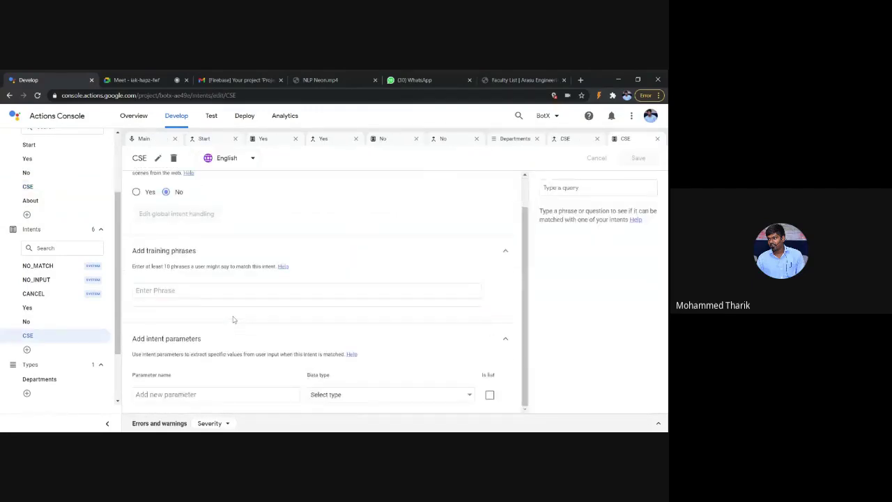
click(376, 400)
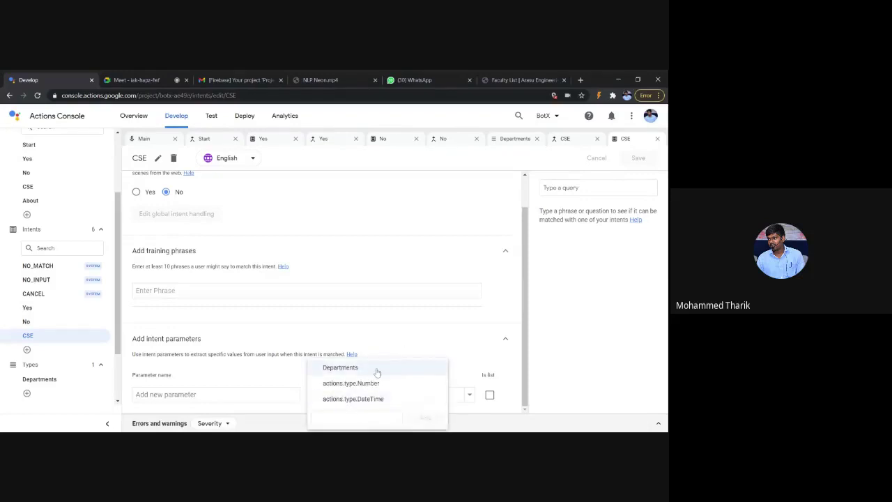
click(393, 352)
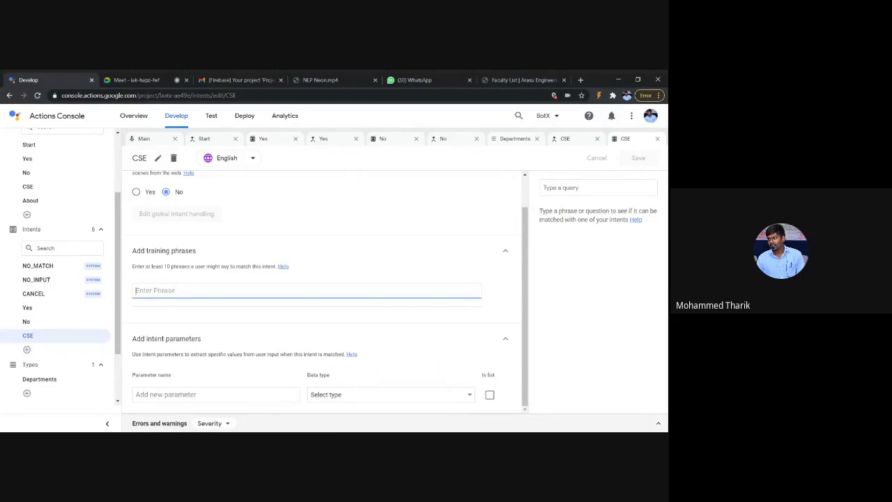
Step: Add training phrases CSE, CS and Computer science Engineering, then save the intent
text(cse)
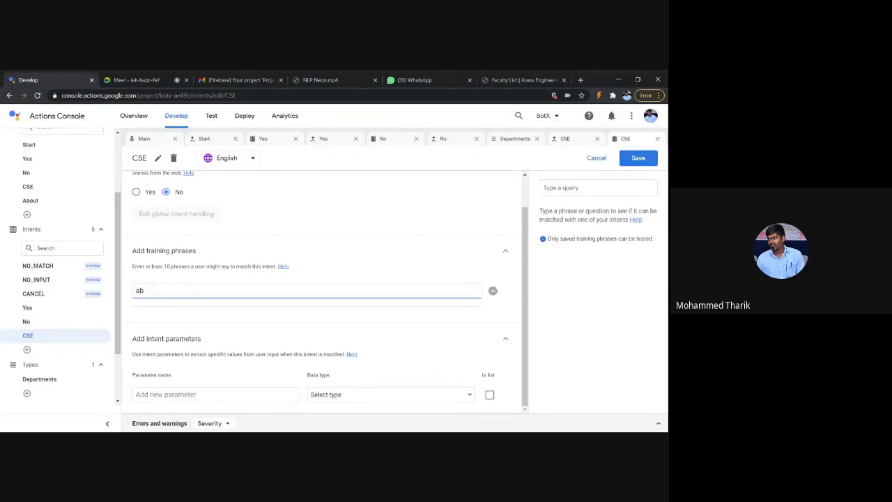
key(BackSpace)
key(BackSpace)
key(BackSpace)
text(CSE)
key(Return)
text(CS)
key(Return)
text(Co)
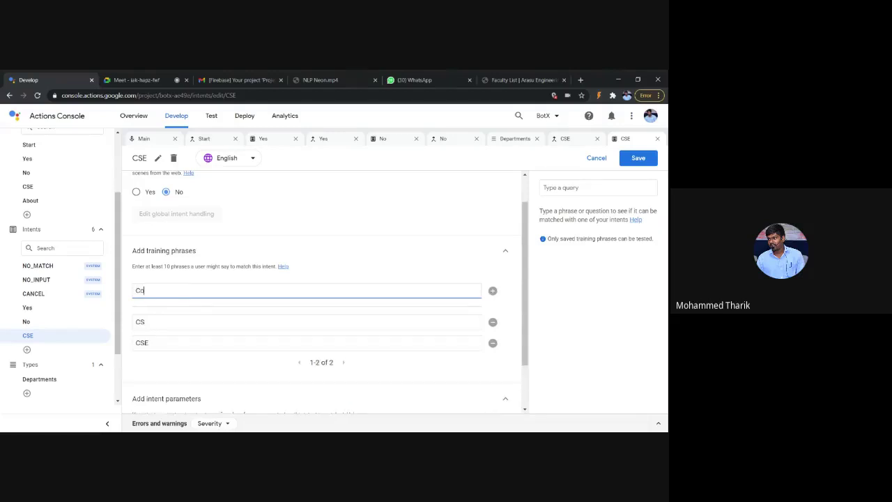
text(mputer science Engineering)
key(Return)
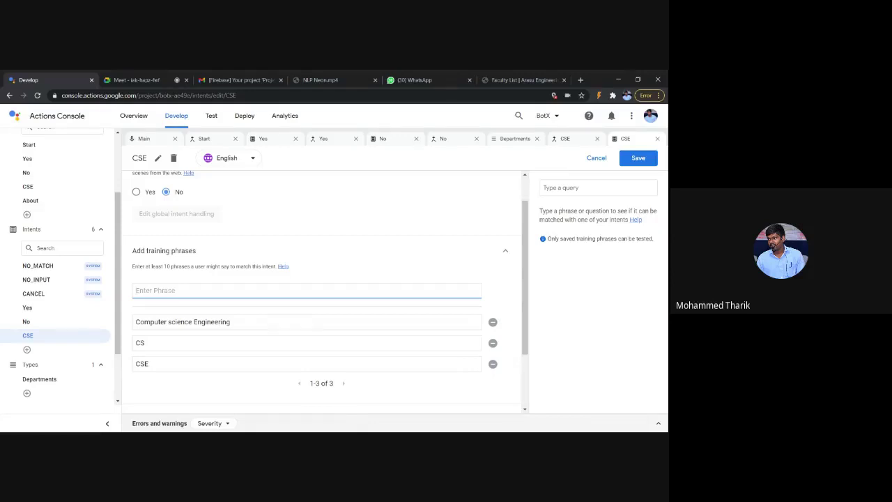
scroll(442, 249, down, 1)
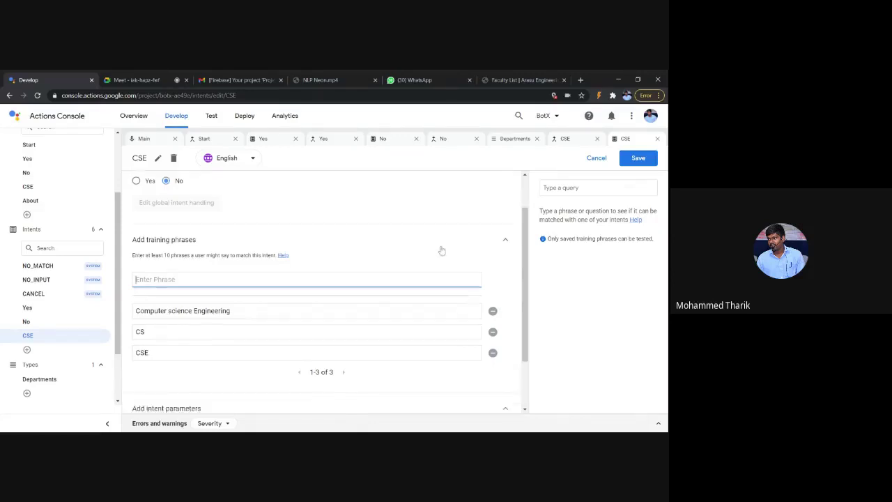
click(638, 158)
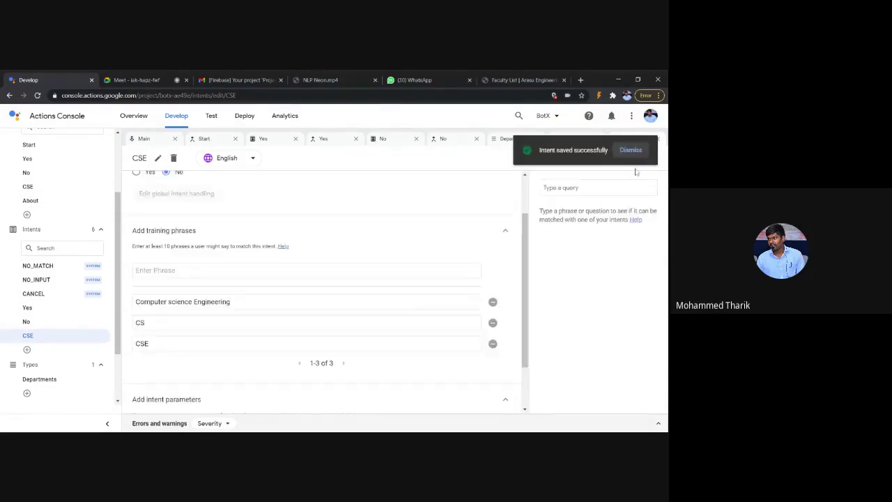
click(332, 138)
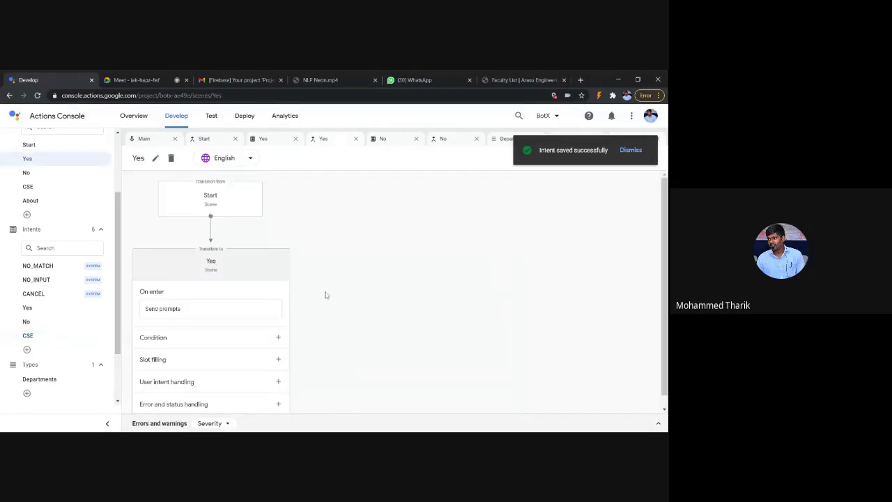
Step: Add a Yes scene intent handler for CSE that transitions to the CSE scene, and save
scroll(324, 295, down, 1)
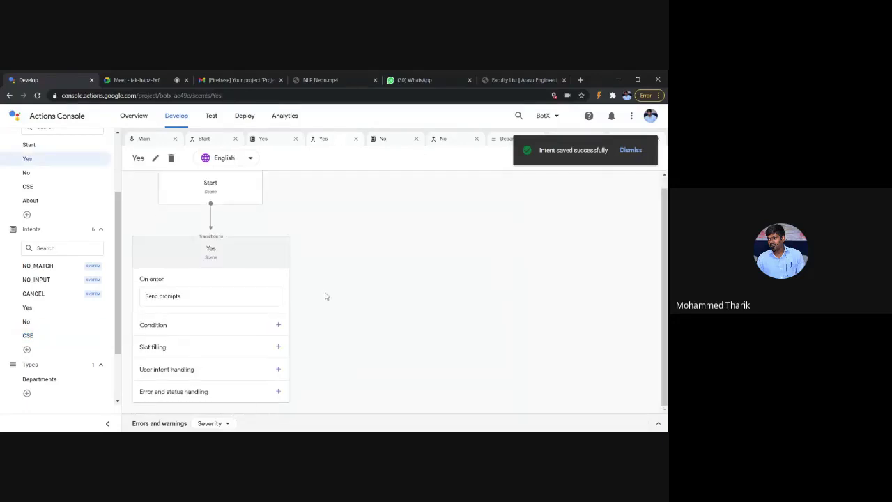
click(278, 370)
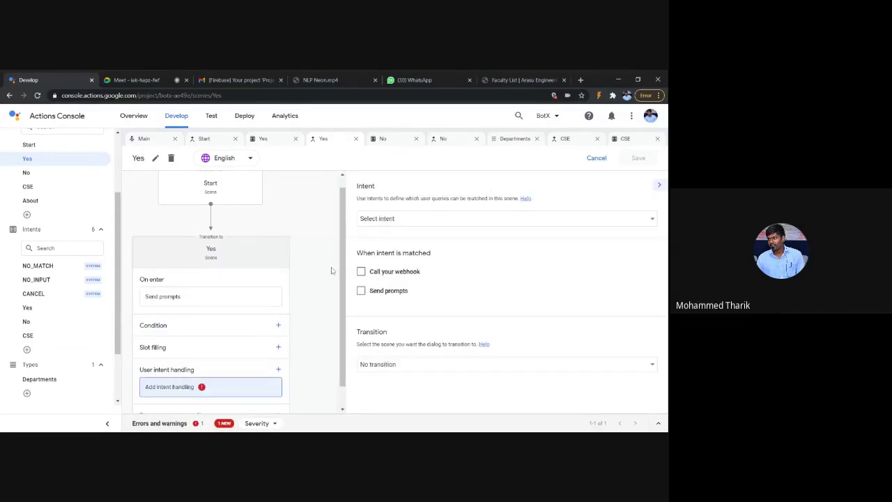
scroll(332, 270, down, 2)
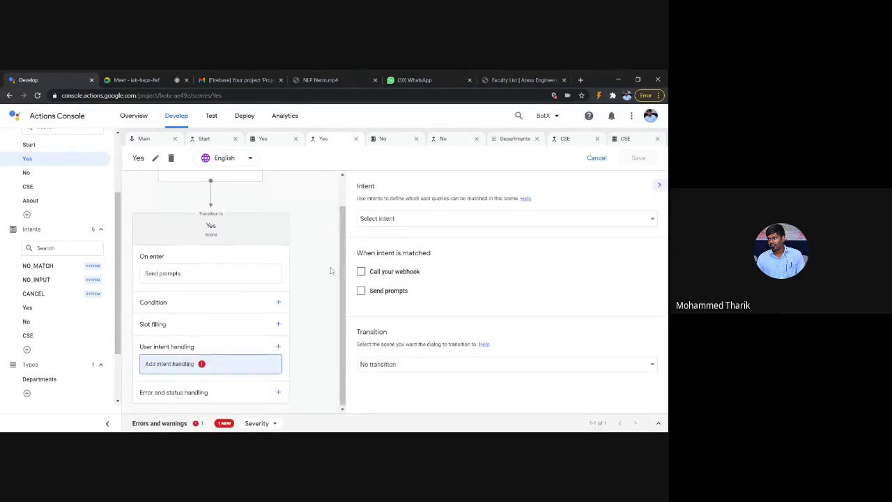
click(449, 220)
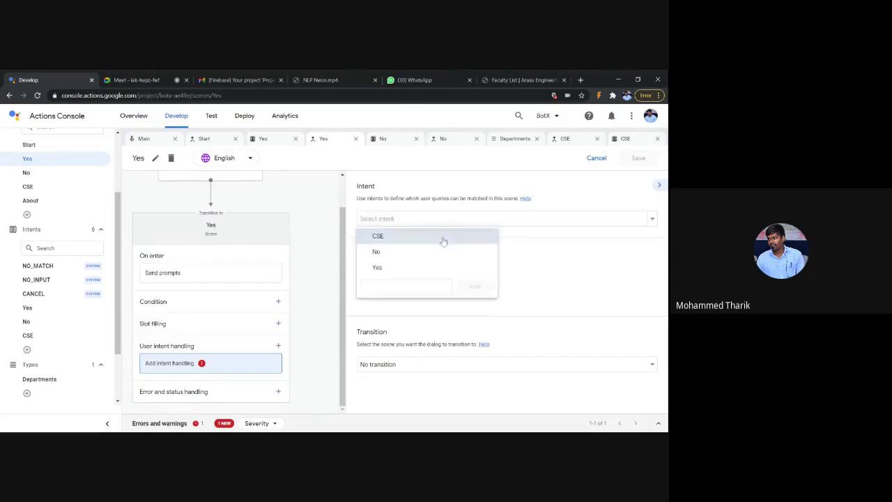
click(443, 238)
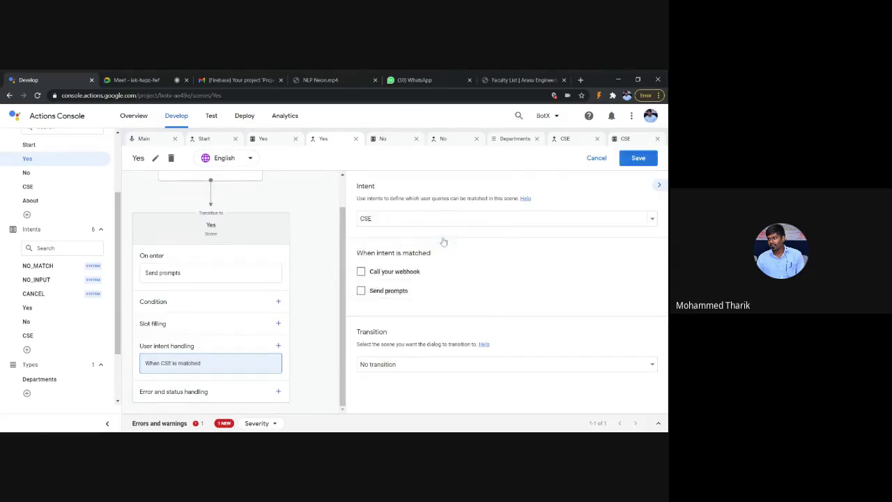
click(466, 371)
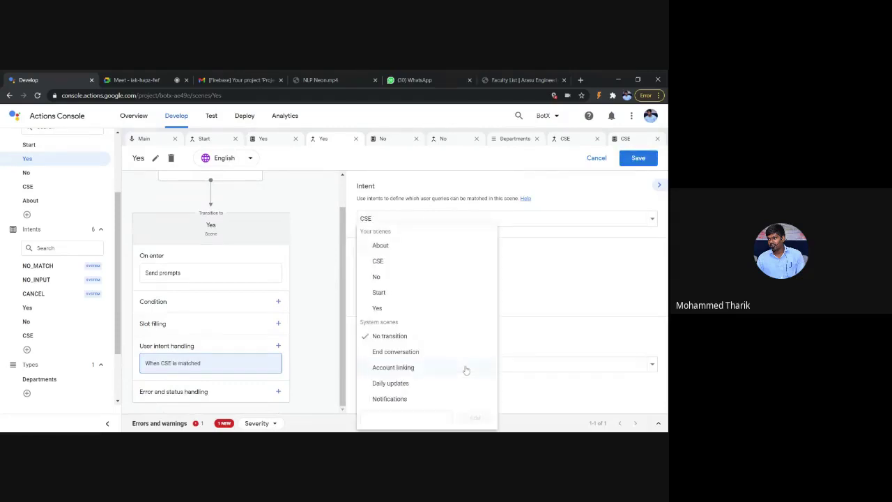
click(437, 263)
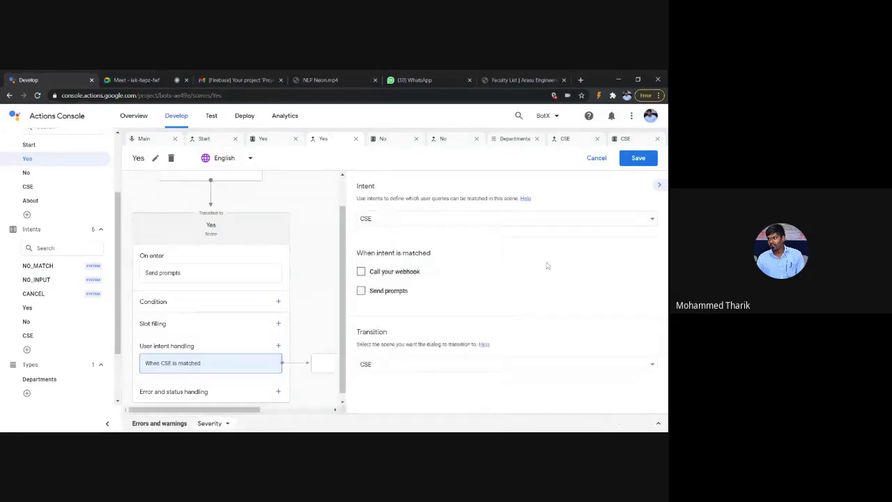
click(631, 162)
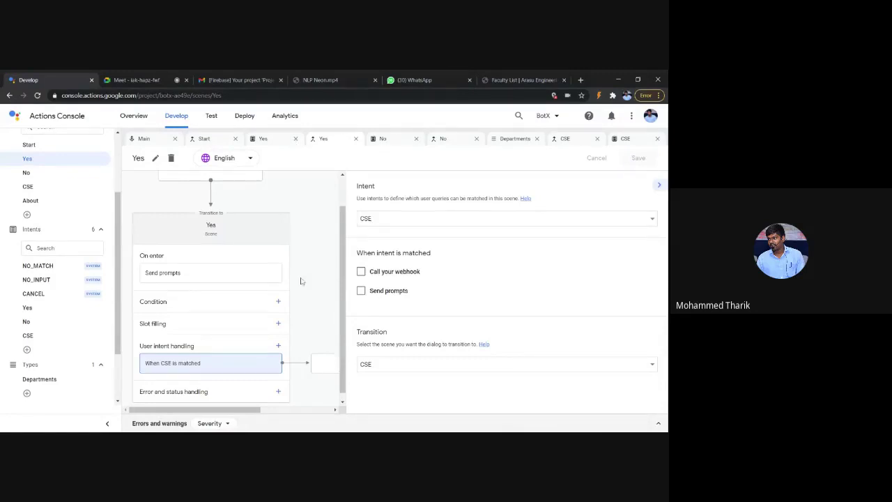
Step: Open the CSE scene from the Yes scene's transition box
click(321, 365)
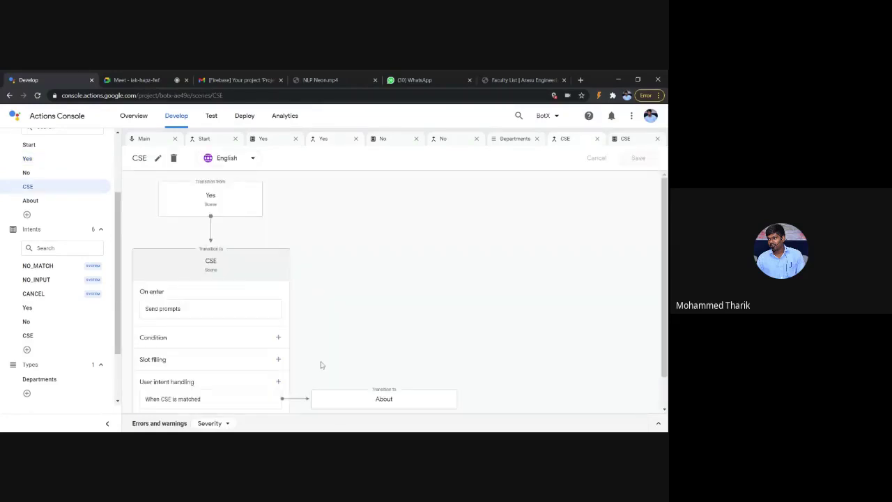
scroll(321, 365, down, 1)
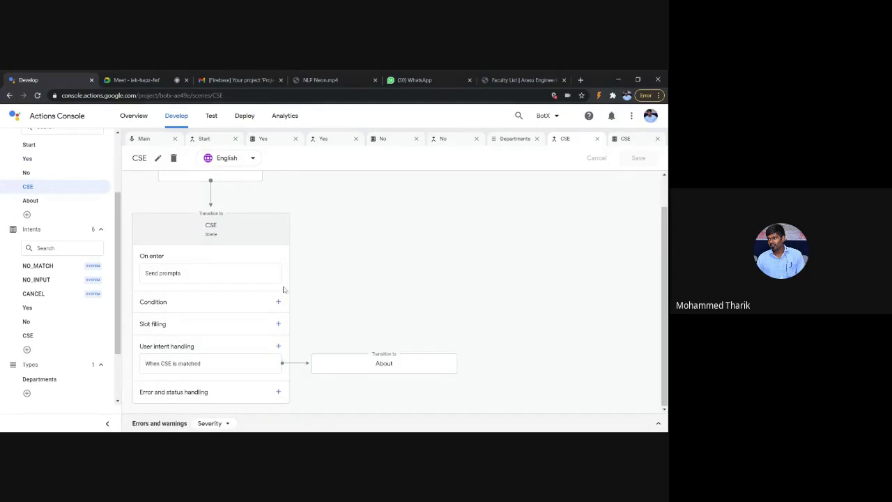
mouse_move(277, 367)
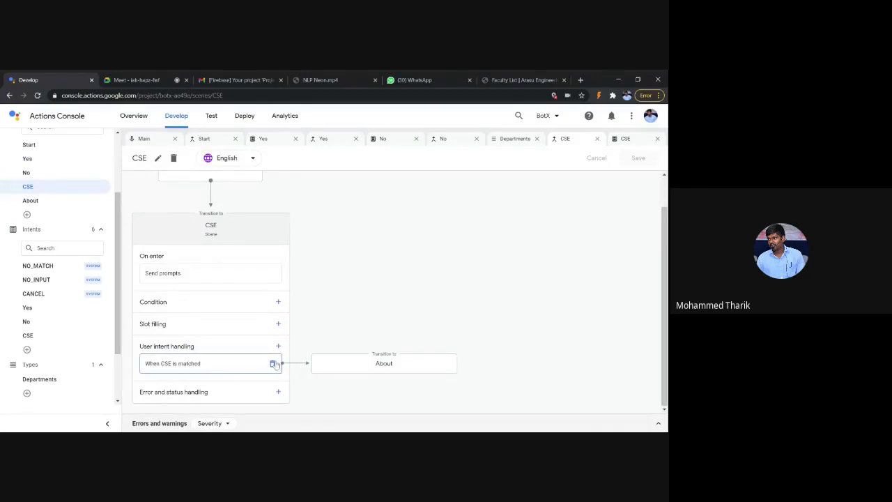
Step: Remove the When CSE is matched handler and the empty intent handling row from the CSE scene
click(274, 364)
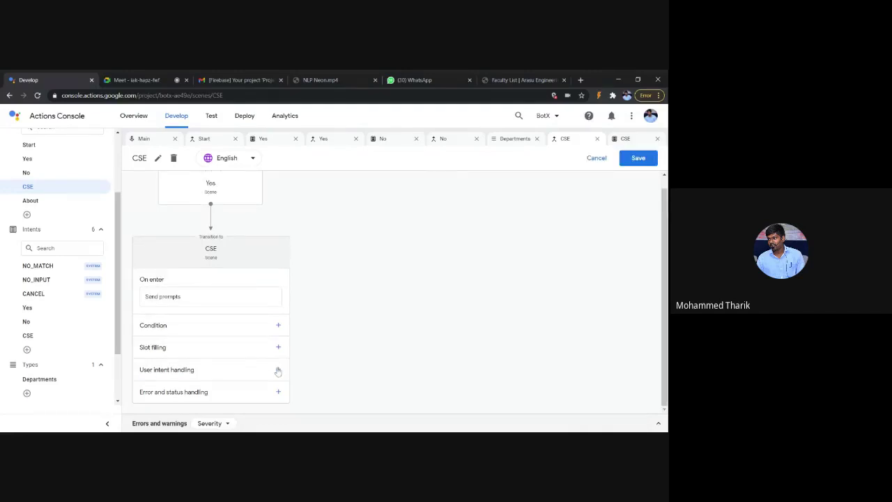
click(278, 371)
scroll(277, 371, down, 1)
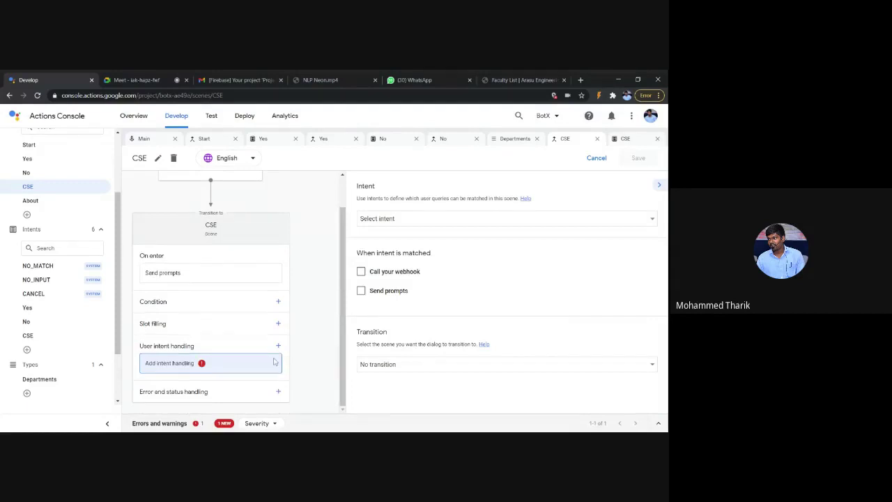
click(274, 364)
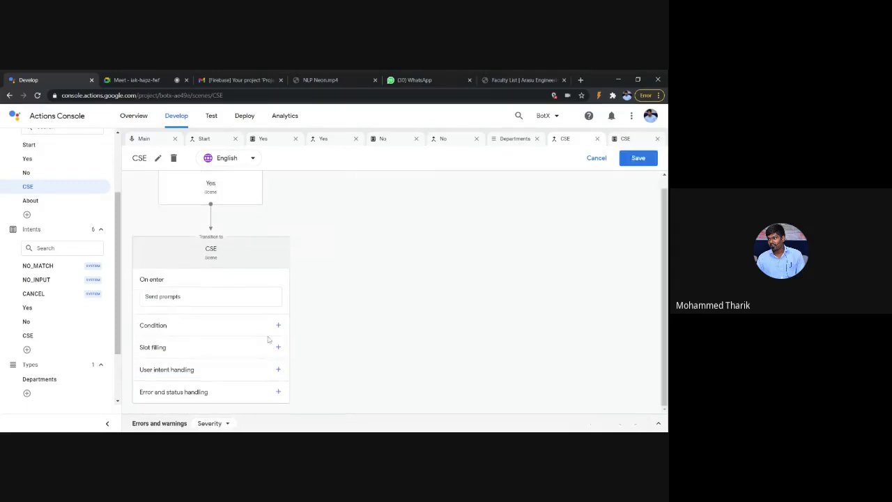
Step: Replace the department parameter in the on-enter prompt with CSE and save the scene
click(237, 298)
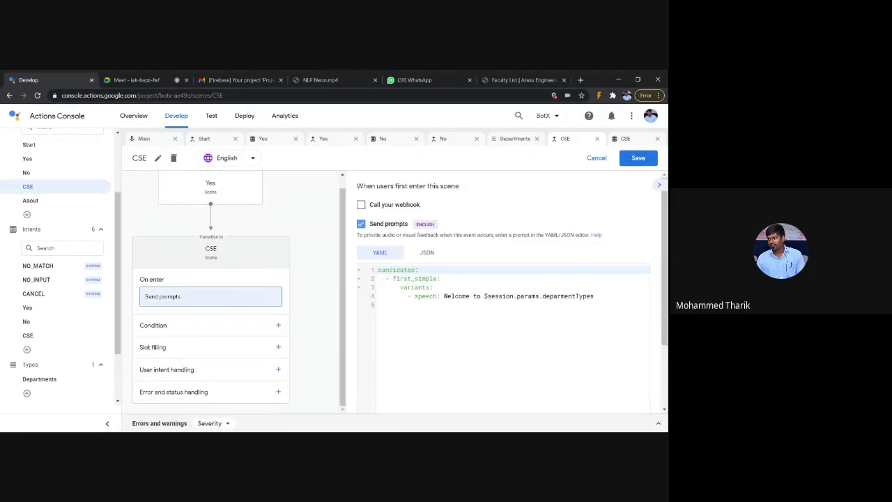
drag(484, 295, 594, 295)
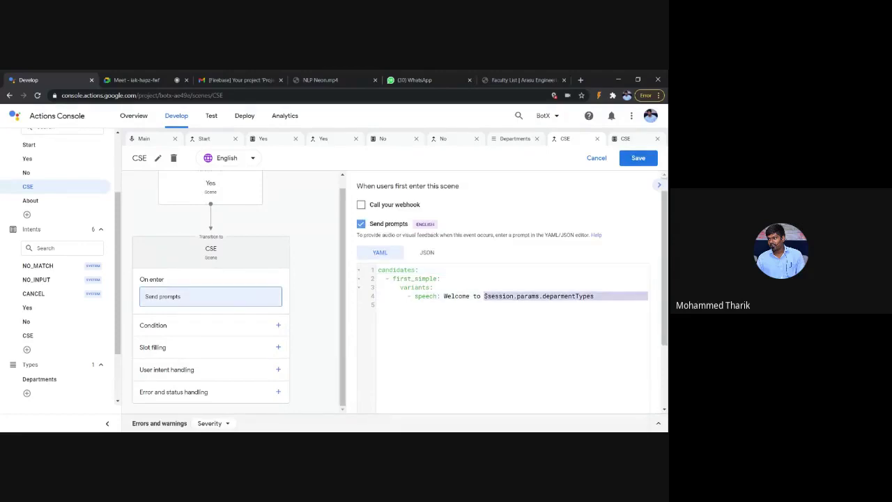
text(CSE)
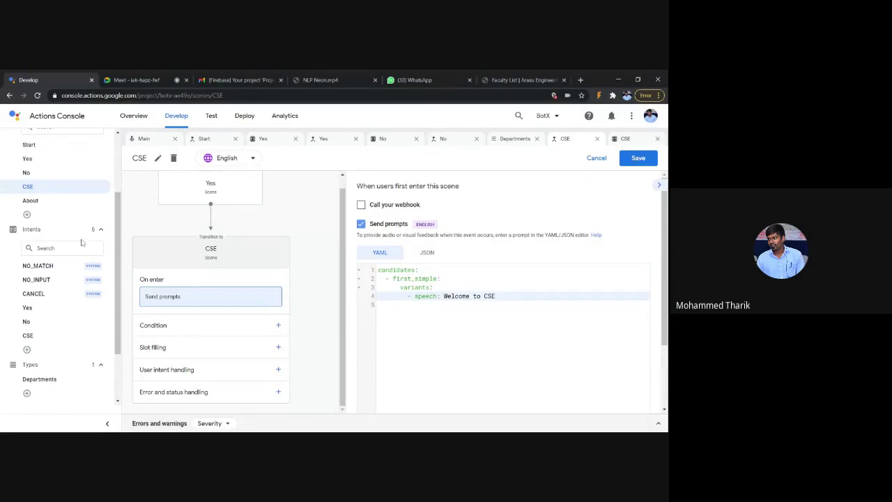
click(639, 159)
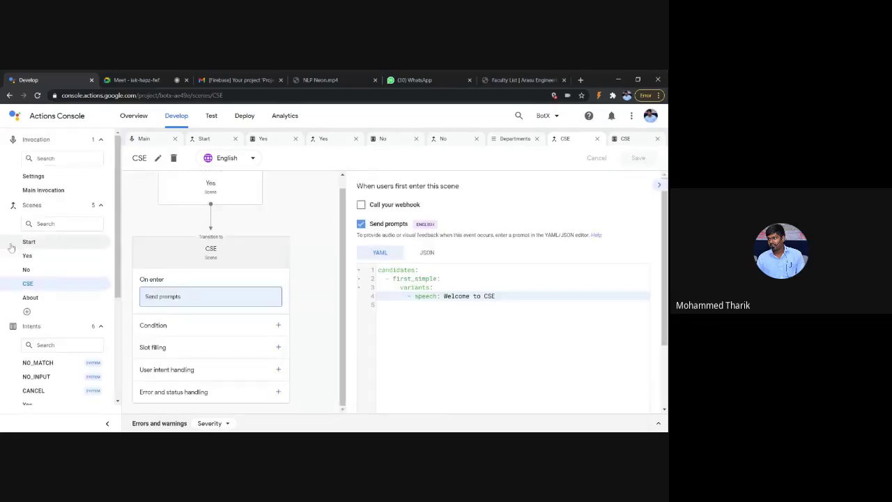
Step: Start a Test simulator conversation with My Bot X and answer Yes to the virtual tour
click(210, 117)
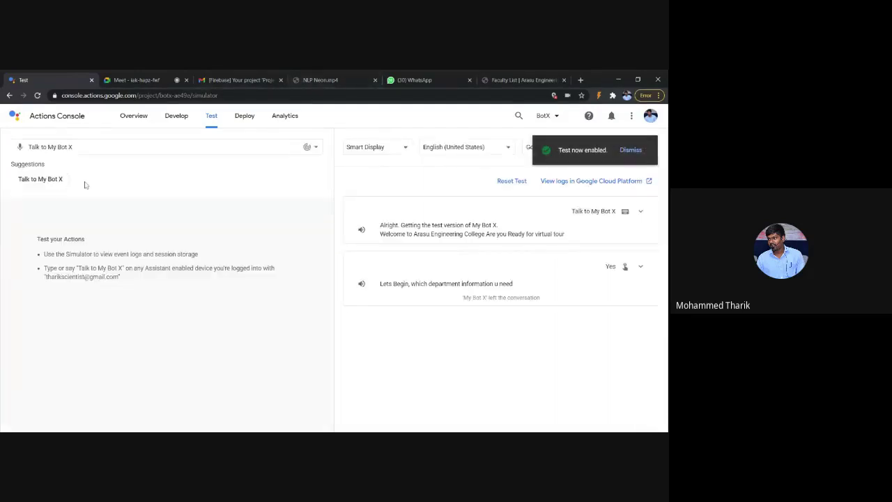
click(42, 179)
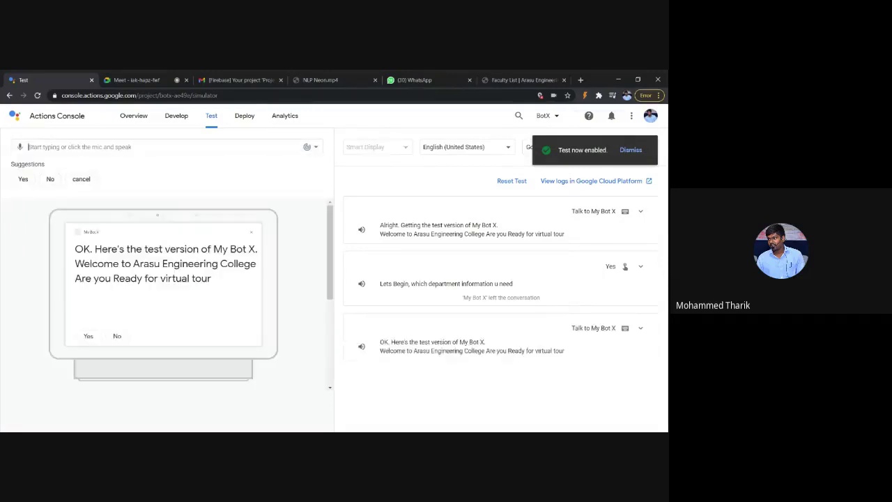
scroll(159, 298, down, 1)
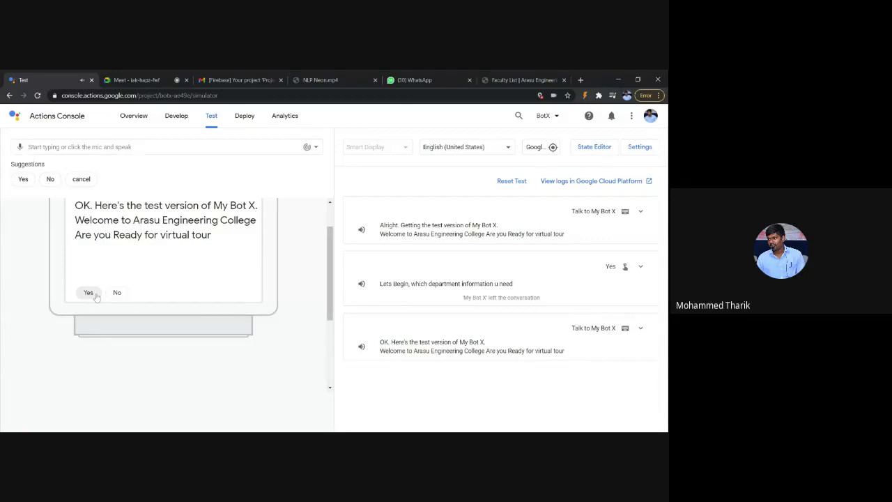
click(88, 293)
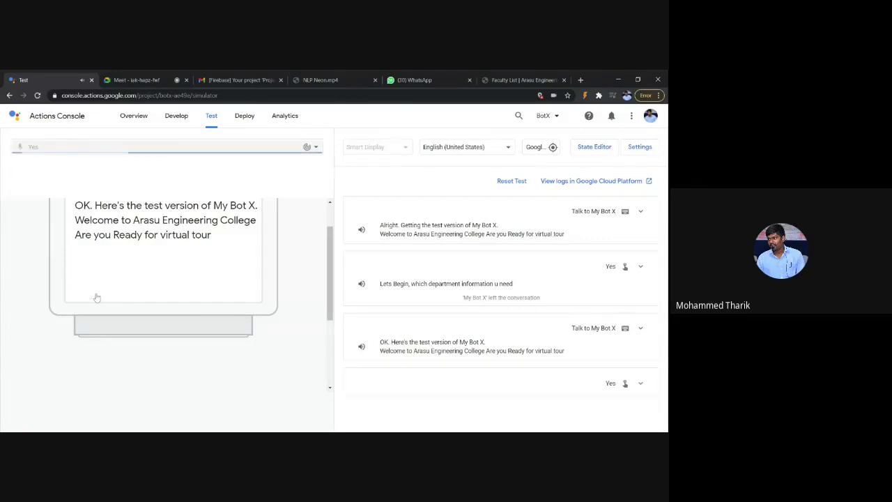
Step: Send CS as the department to get the Welcome to CSE reply
scroll(97, 297, up, 2)
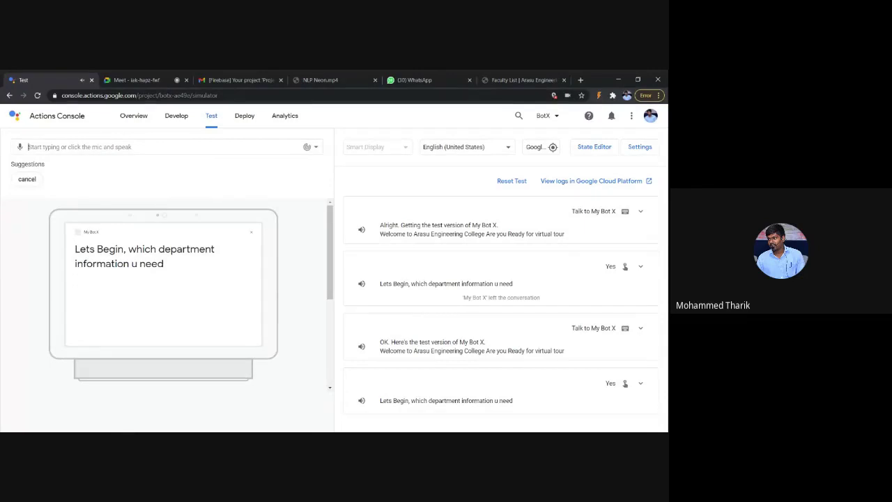
text(CS)
key(Return)
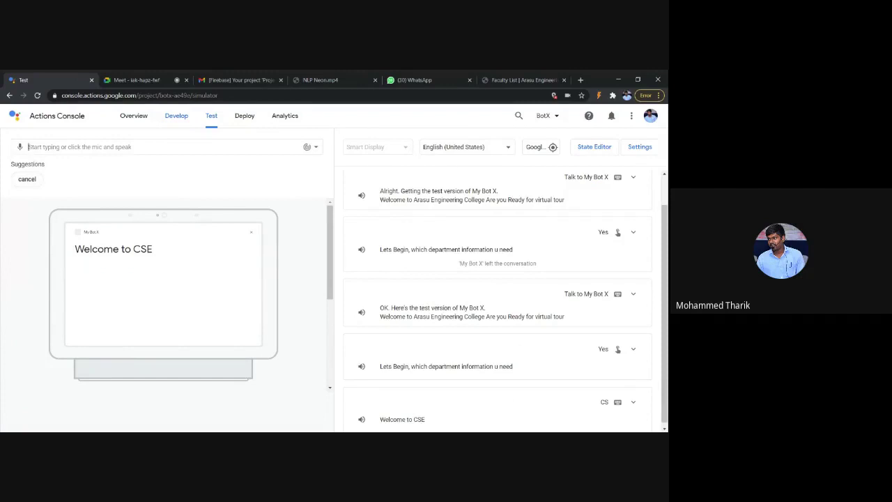
click(174, 131)
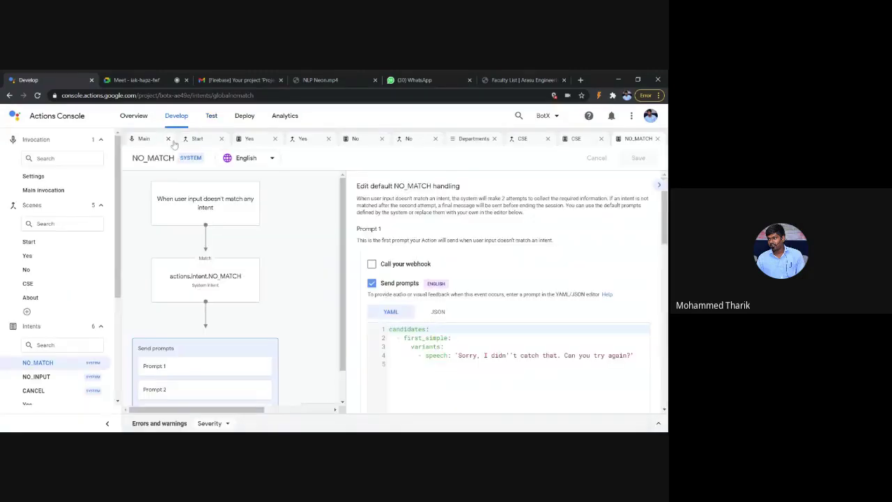
Step: Return to the Develop view and select CSE under Scenes in the sidebar
scroll(286, 317, down, 1)
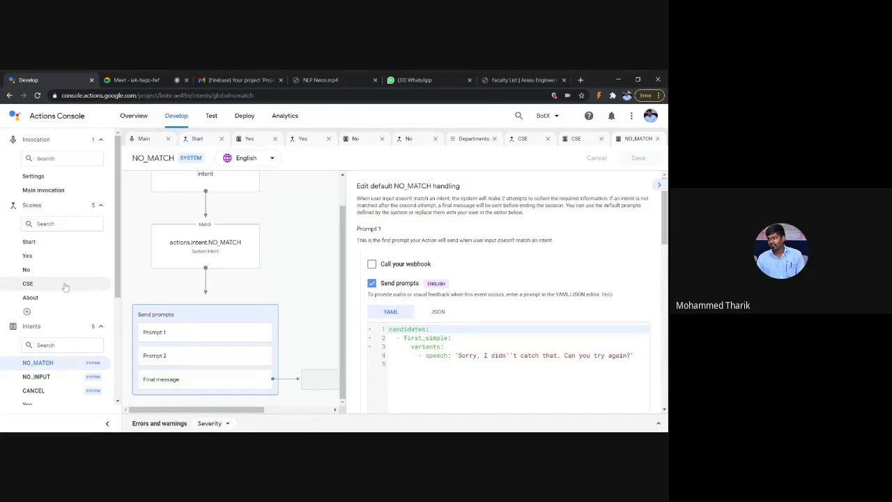
click(62, 223)
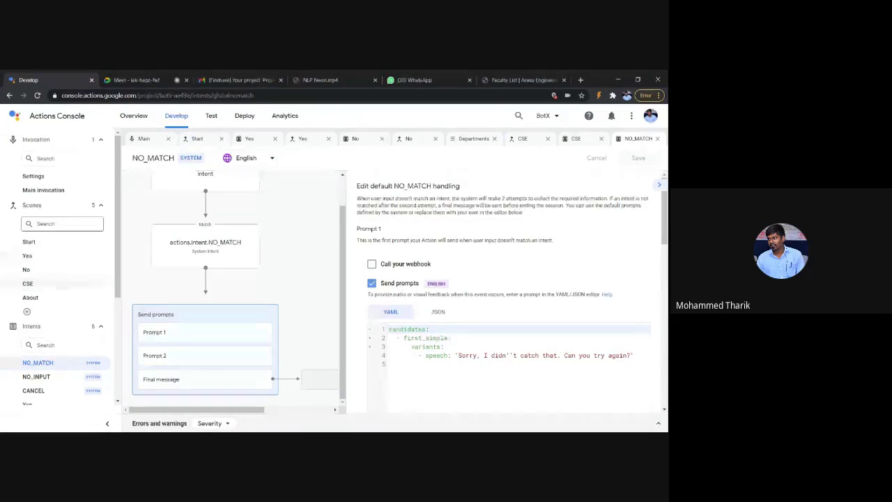
scroll(66, 267, down, 1)
click(56, 242)
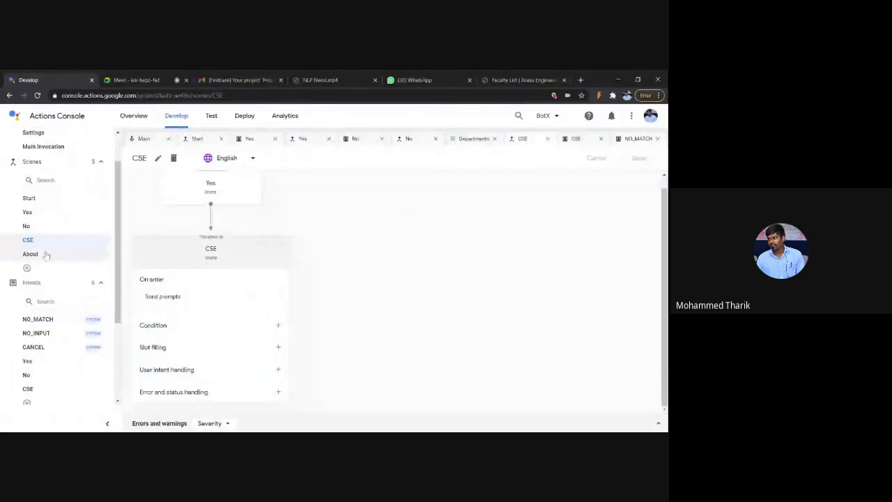
Step: Open the About scene and enable Send prompts under On enter
click(31, 253)
click(279, 292)
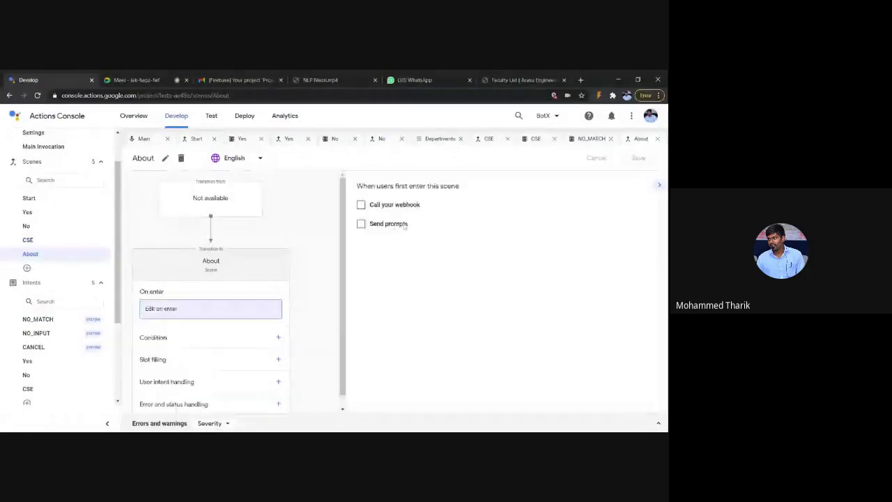
click(361, 224)
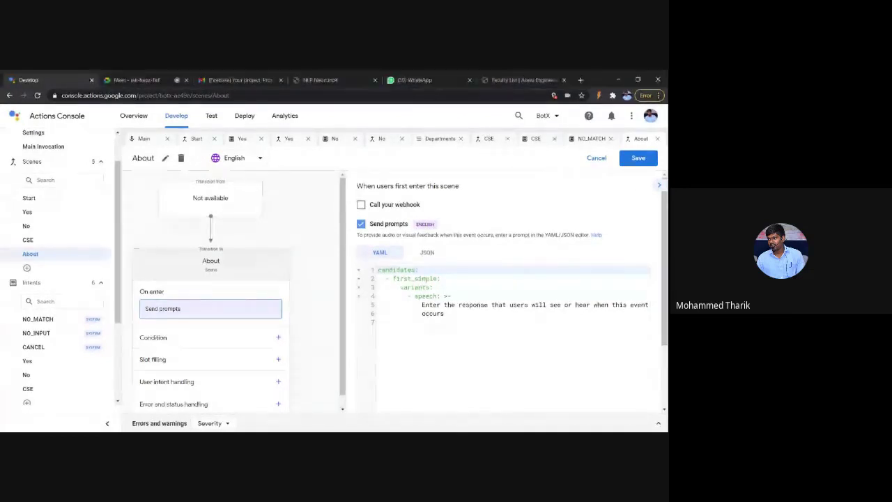
Step: Paste the CSE department and Outcome Based Education description over the placeholder speech, and save
drag(422, 305, 444, 313)
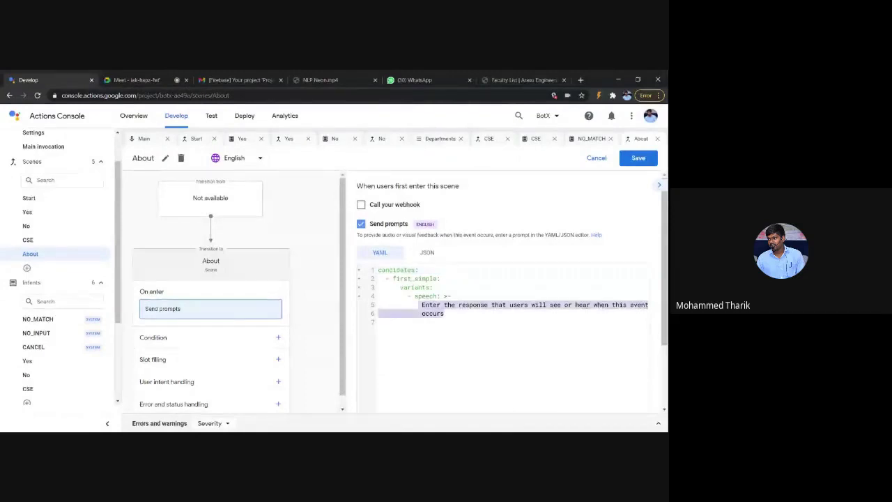
key(ctrl+v)
scroll(557, 400, down, 1)
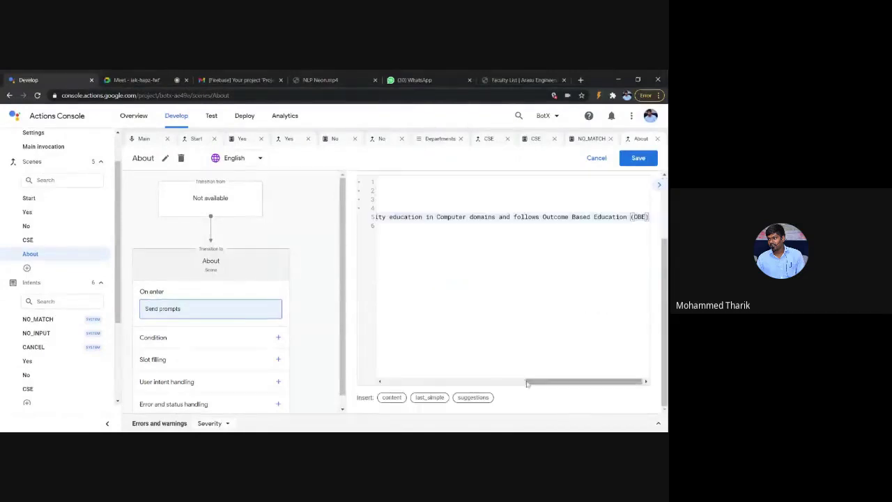
drag(528, 383, 385, 383)
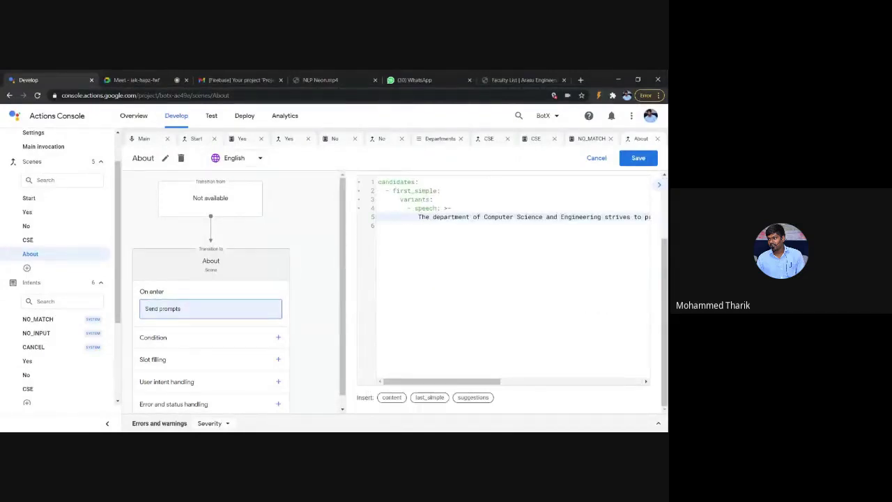
scroll(508, 293, up, 1)
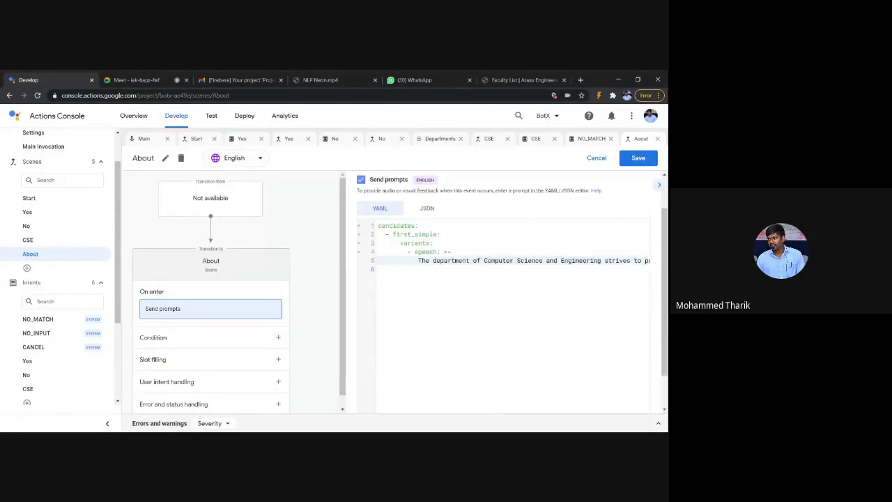
scroll(509, 293, up, 1)
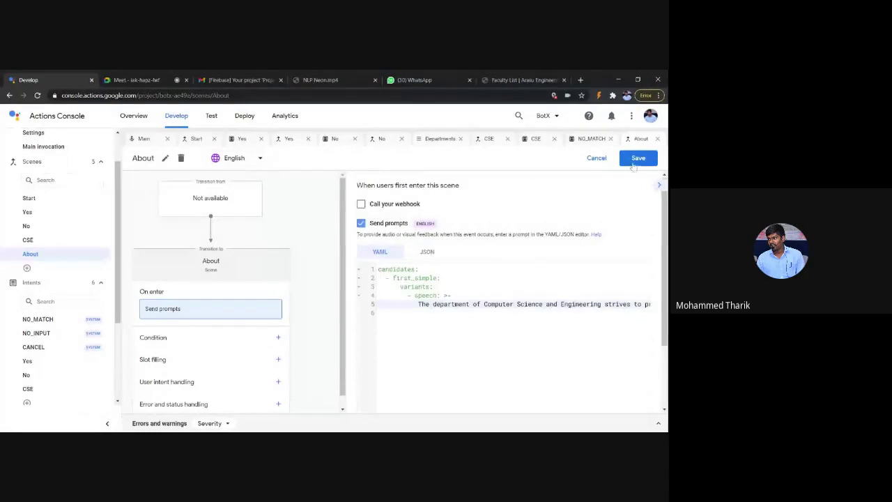
click(633, 163)
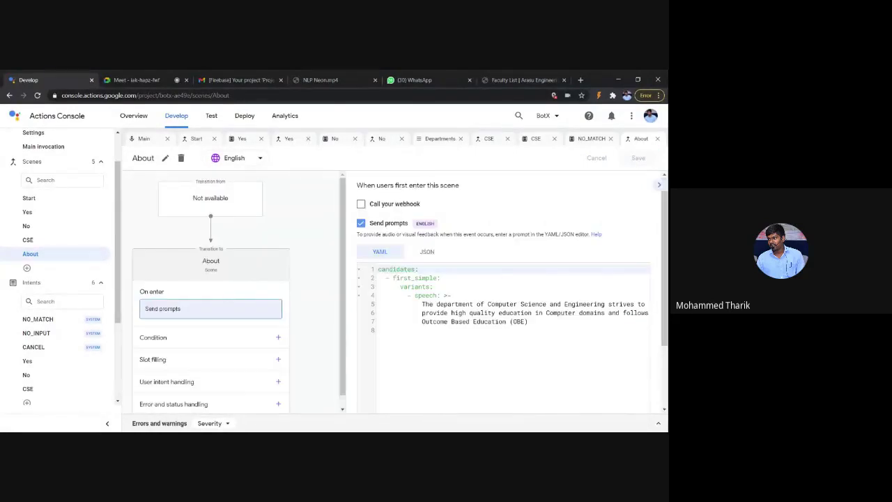
Step: Put the caret at the end of the description text in the prompt
click(529, 321)
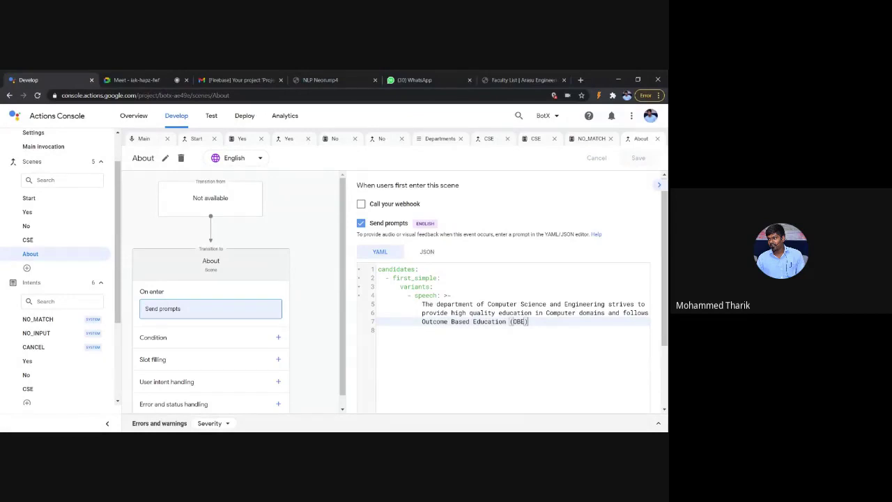
scroll(509, 292, down, 1)
scroll(556, 323, up, 1)
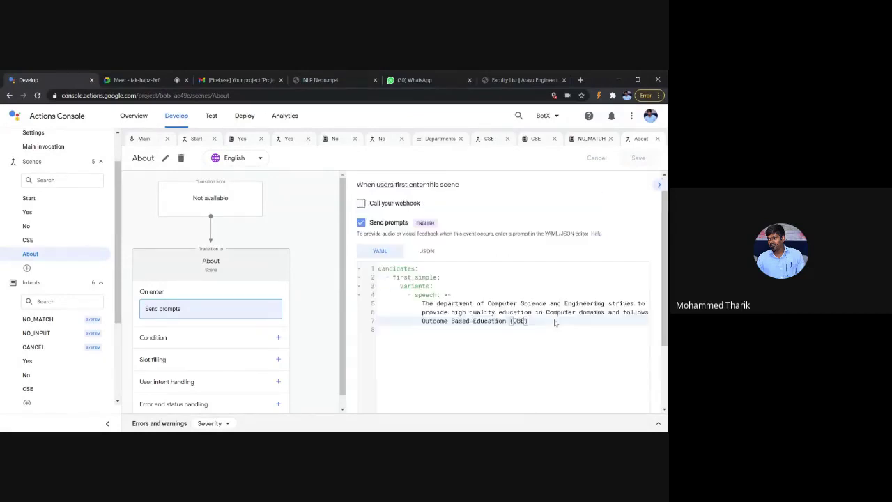
scroll(556, 322, down, 1)
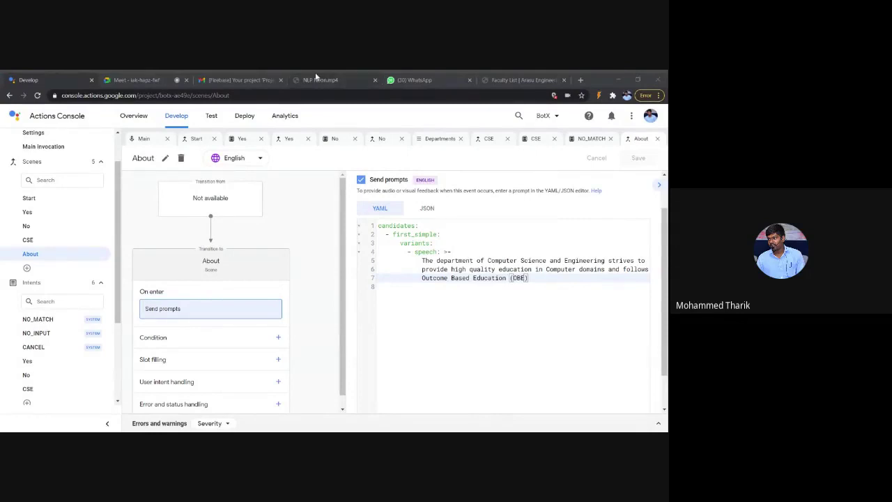
Step: Paste the faculty table after the description, then delete the badly indented block
click(28, 79)
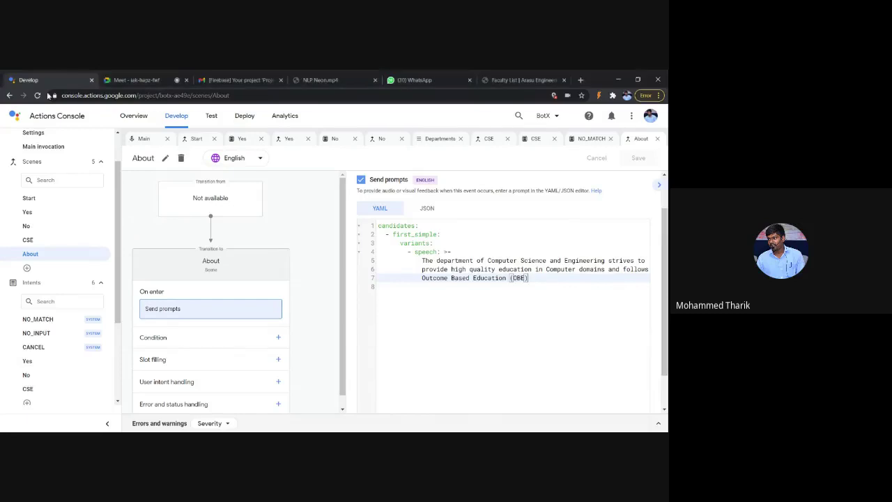
key(Return)
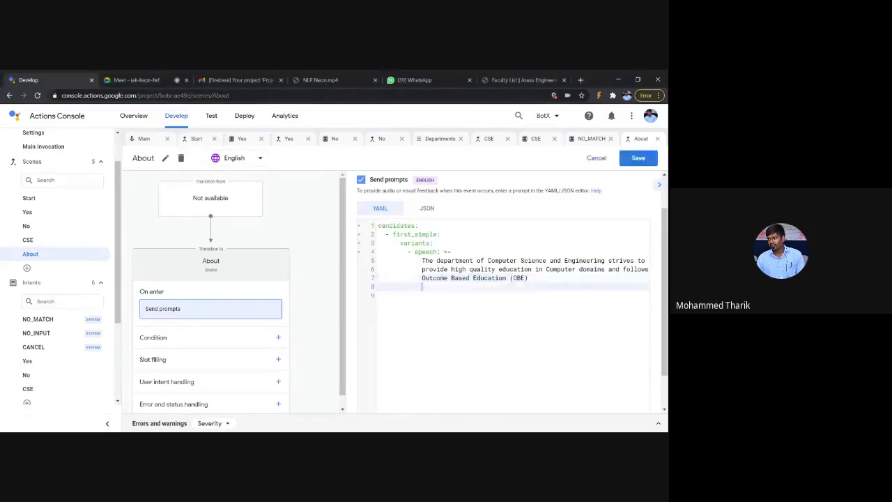
key(BackSpace)
key(ctrl+v)
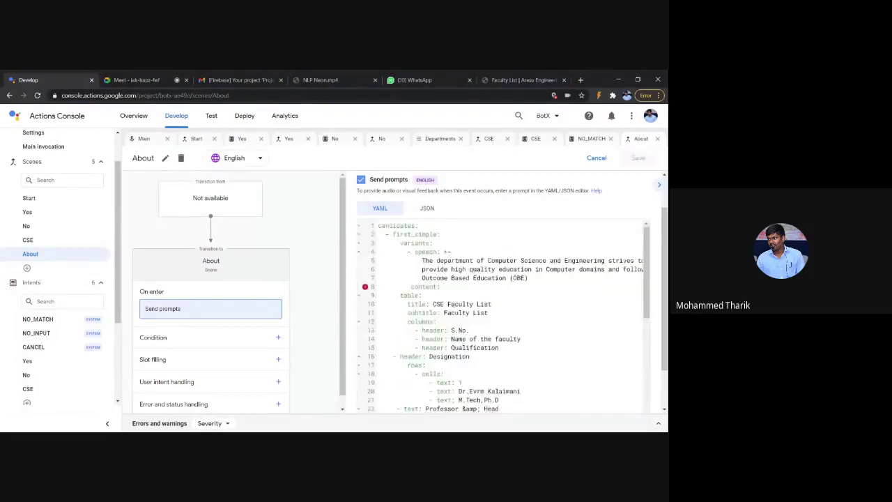
click(410, 286)
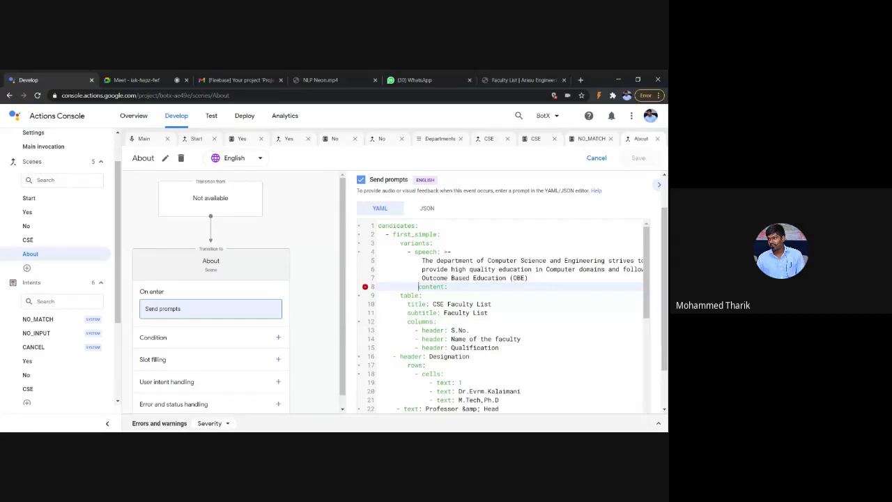
mouse_move(362, 292)
key(ctrl+shift+End)
key(Delete)
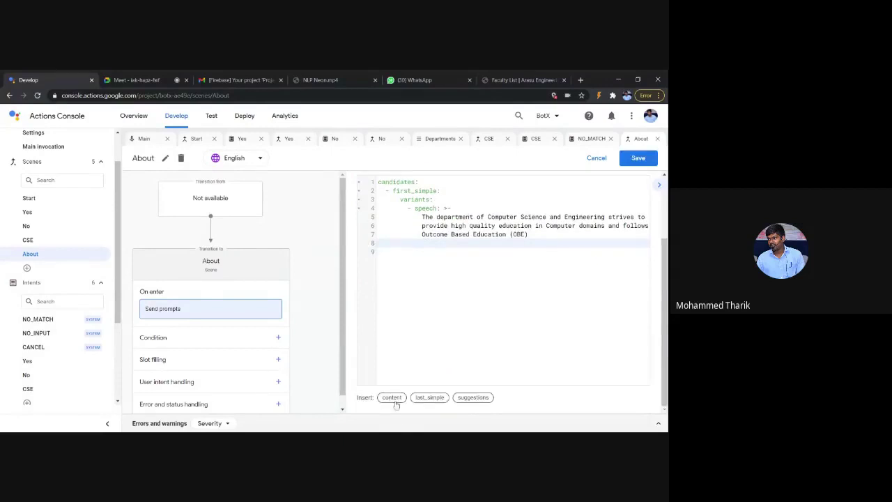
Step: Insert a content card template and paste the faculty table over its card lines
click(393, 399)
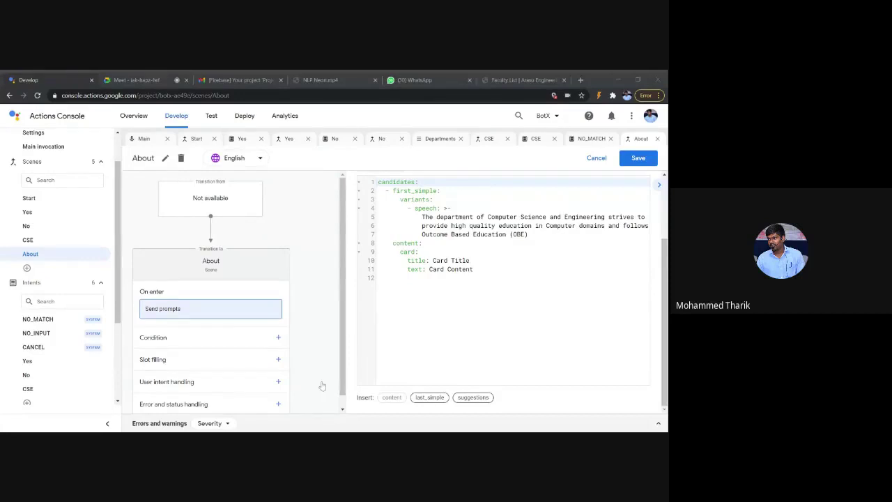
click(58, 81)
drag(400, 252, 473, 269)
key(ctrl+v)
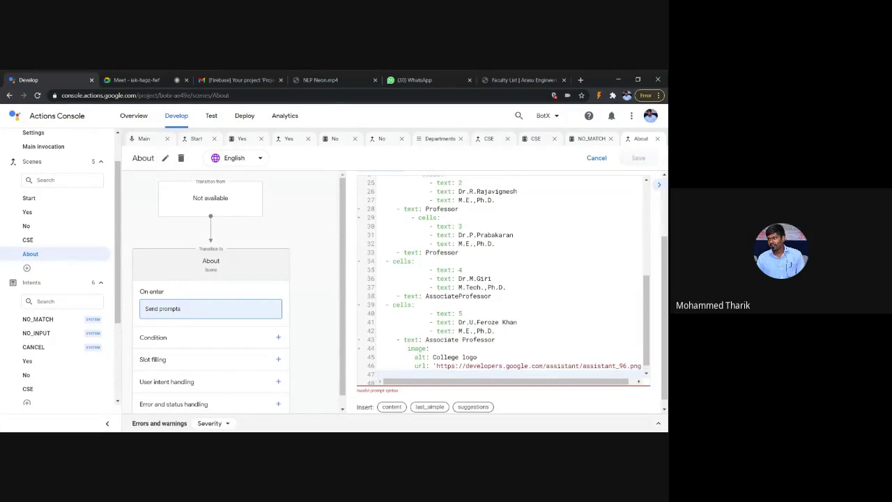
Step: Remove the duplicate content: line and review the Designation header and row cells
scroll(501, 278, up, 10)
click(433, 251)
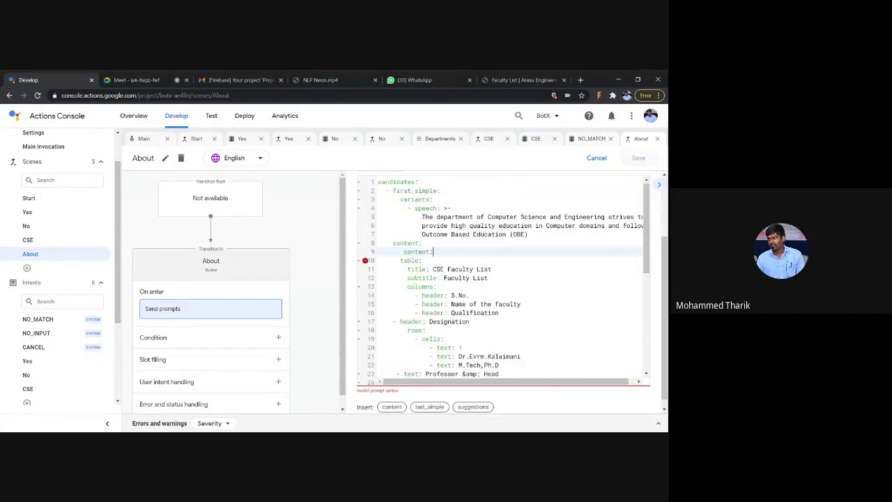
key(BackSpace)
key(BackSpace)
key(BackSpace)
key(BackSpace)
key(BackSpace)
key(BackSpace)
key(BackSpace)
key(BackSpace)
key(BackSpace)
key(BackSpace)
key(BackSpace)
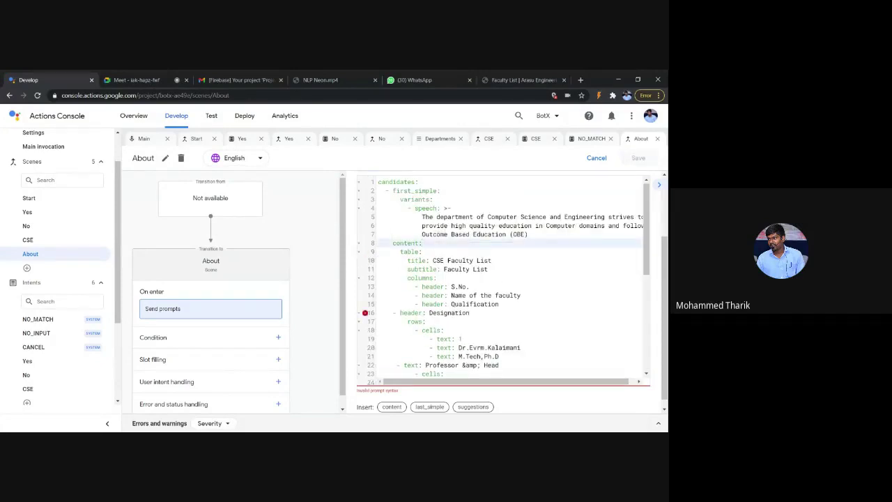
click(393, 312)
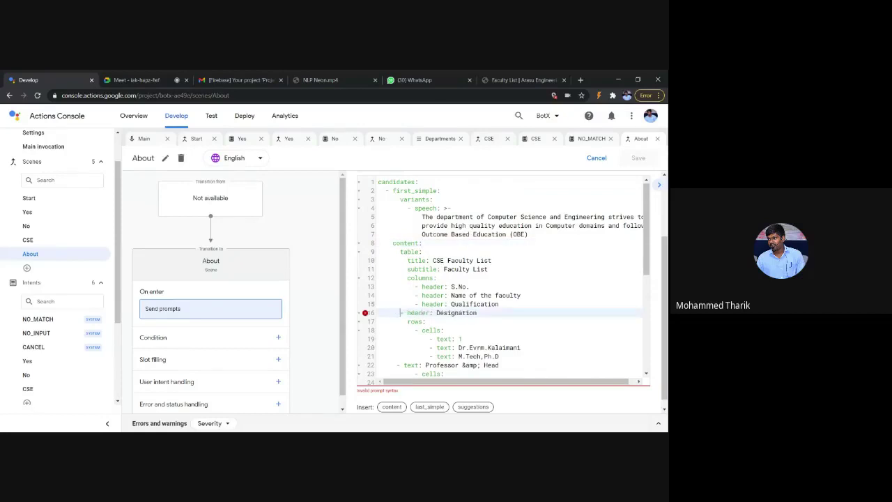
click(404, 338)
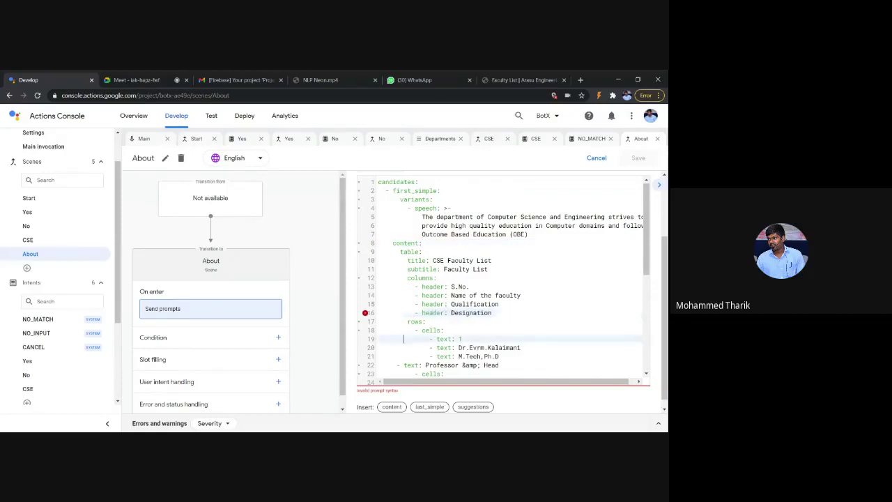
scroll(501, 279, down, 2)
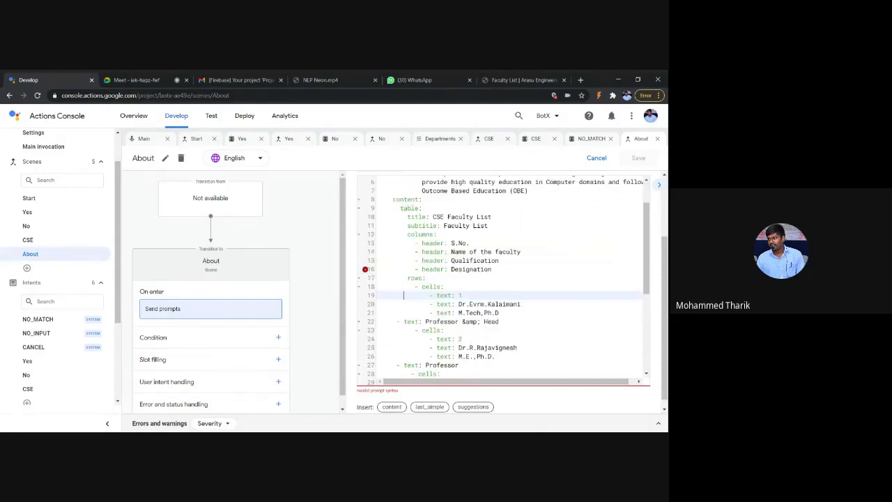
click(393, 209)
scroll(502, 279, up, 2)
scroll(502, 293, up, 1)
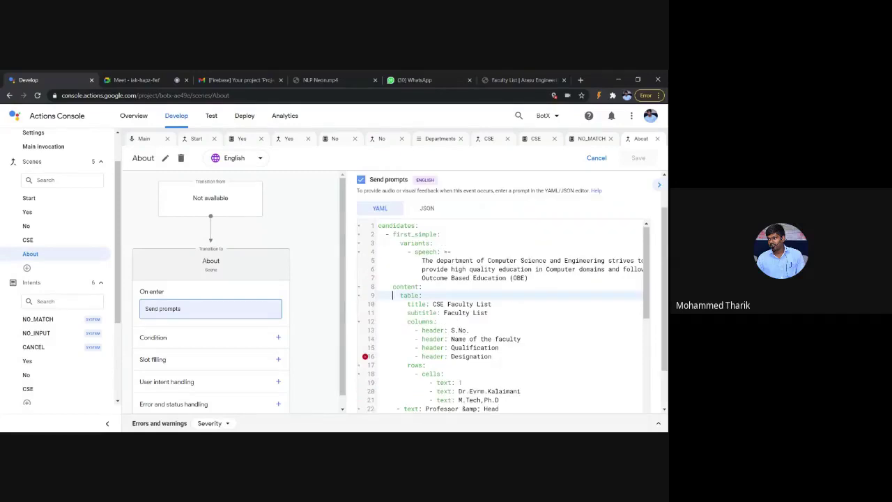
Step: Remove the extra indentation before the content: and rows: lines
click(393, 286)
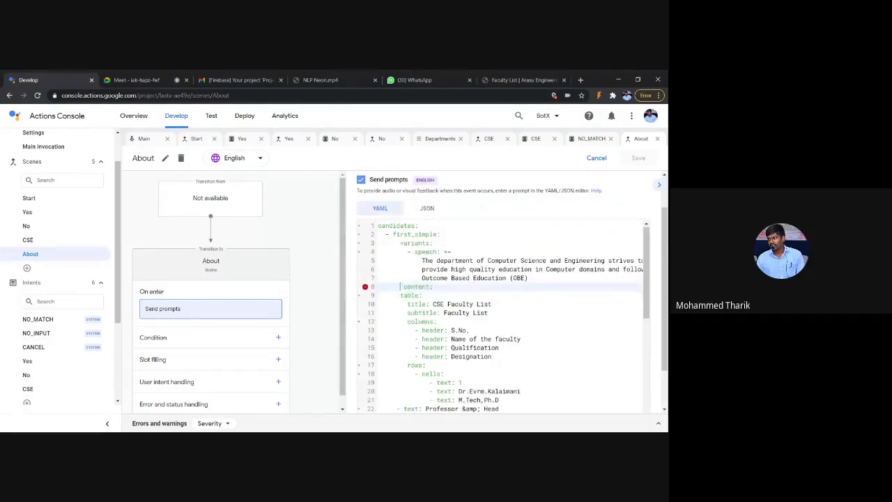
key(BackSpace)
key(BackSpace)
key(BackSpace)
scroll(502, 313, down, 3)
click(408, 278)
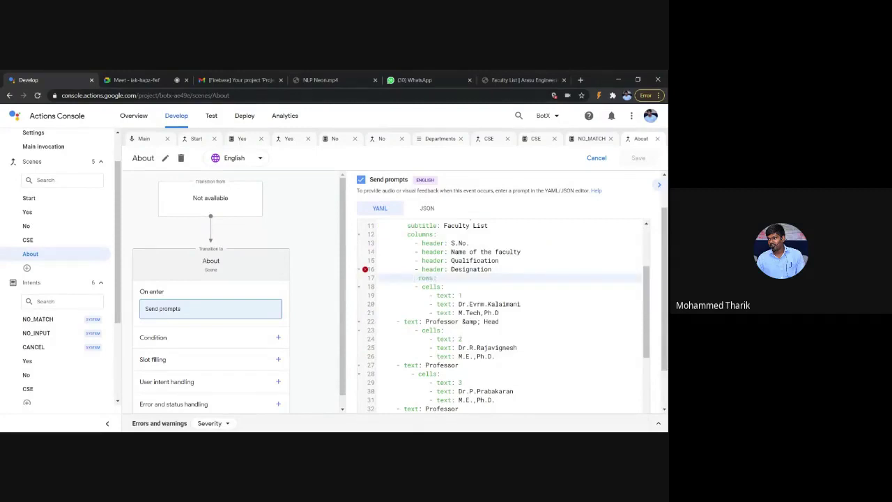
key(BackSpace)
key(BackSpace)
key(BackSpace)
Step: Select the whole rows block through to the end of the prompt
scroll(502, 313, down, 4)
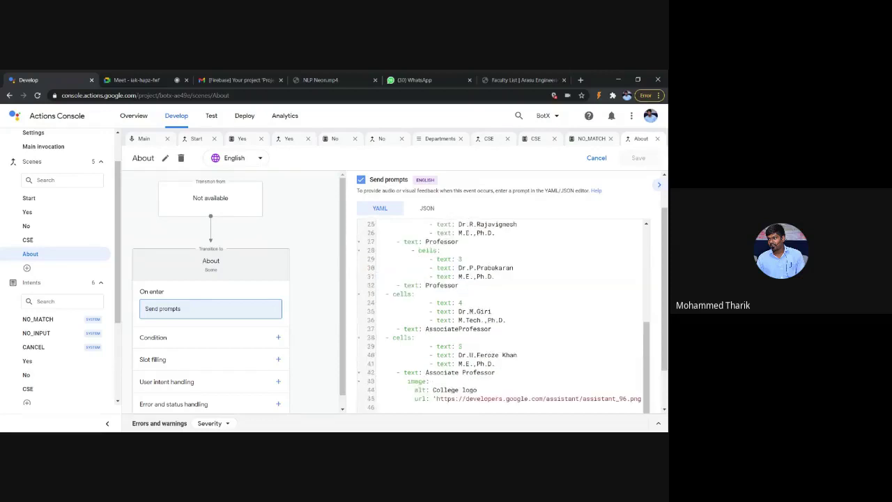
scroll(502, 314, up, 8)
scroll(502, 313, down, 3)
scroll(502, 314, up, 2)
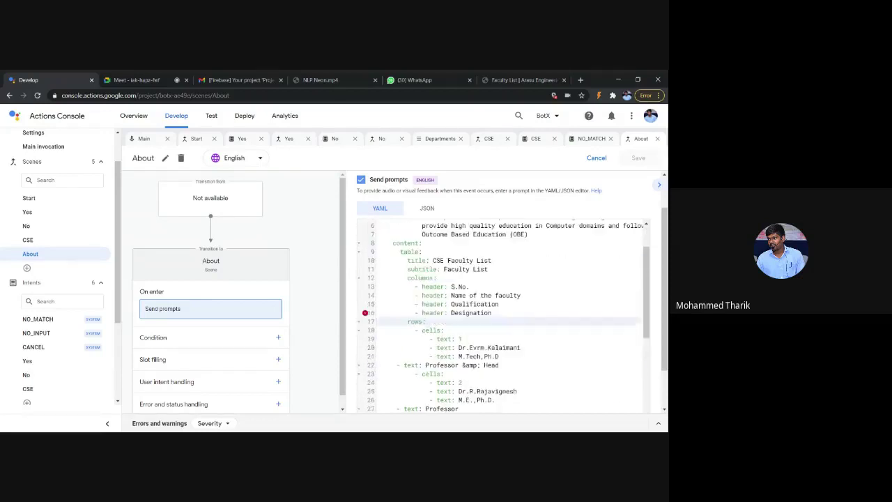
scroll(502, 314, down, 2)
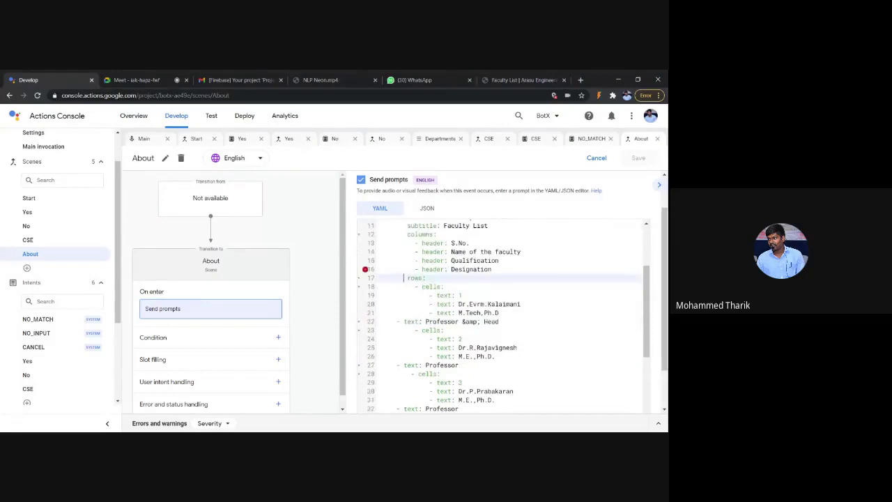
scroll(501, 314, down, 5)
scroll(501, 313, up, 8)
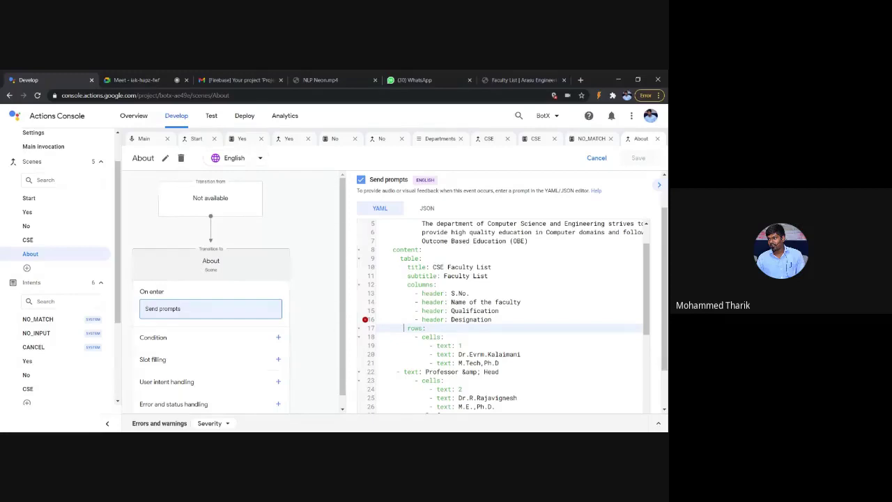
drag(403, 328, 466, 431)
Step: Delete the rows block and align the S.No., faculty name, Qualification and Designation headers
key(BackSpace)
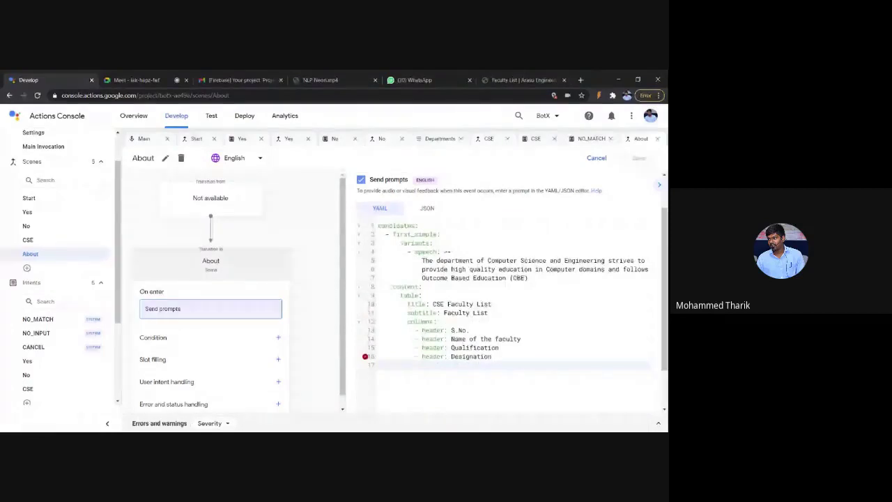
click(420, 330)
click(421, 339)
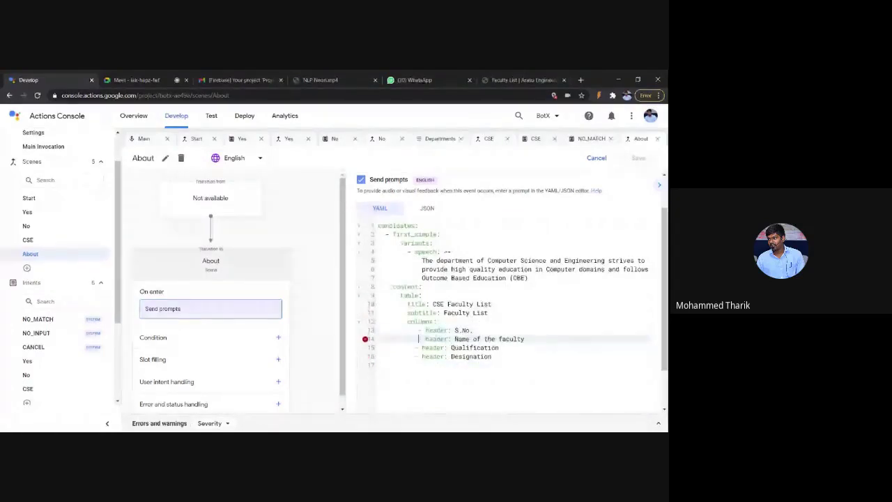
click(421, 347)
click(418, 356)
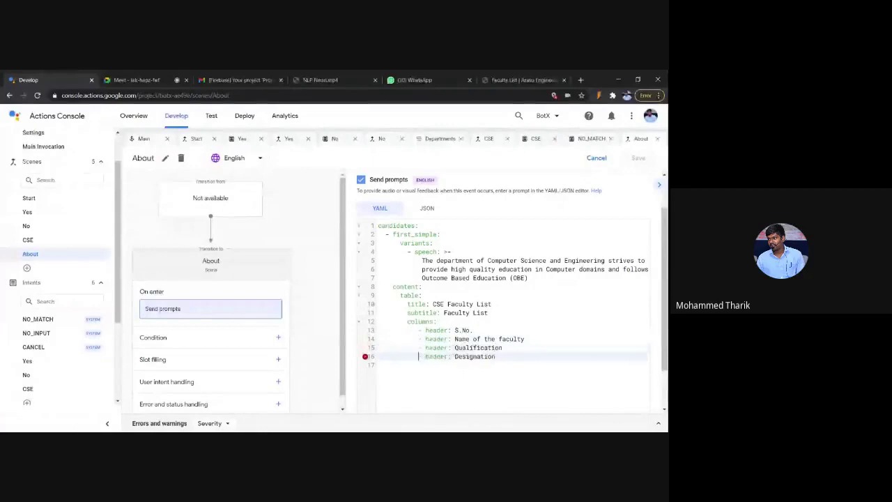
click(454, 377)
Step: Indent the CSE Faculty List title and subtitle lines by one space
click(407, 321)
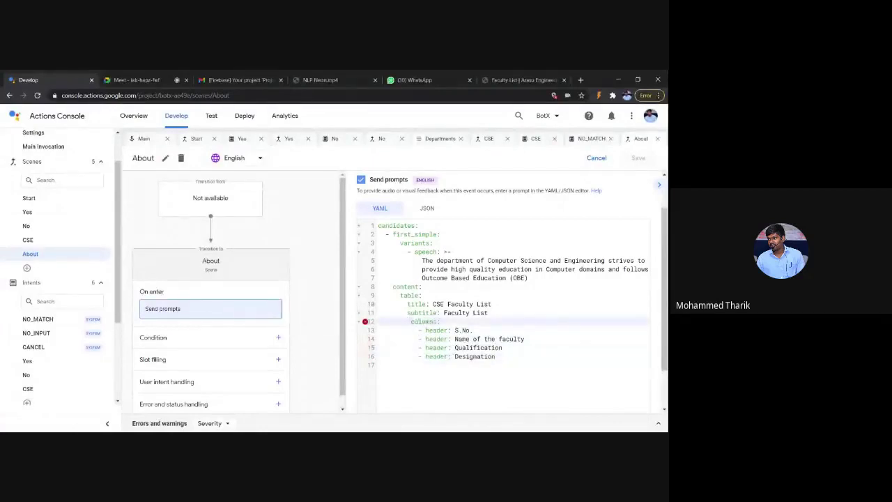
click(408, 304)
click(404, 313)
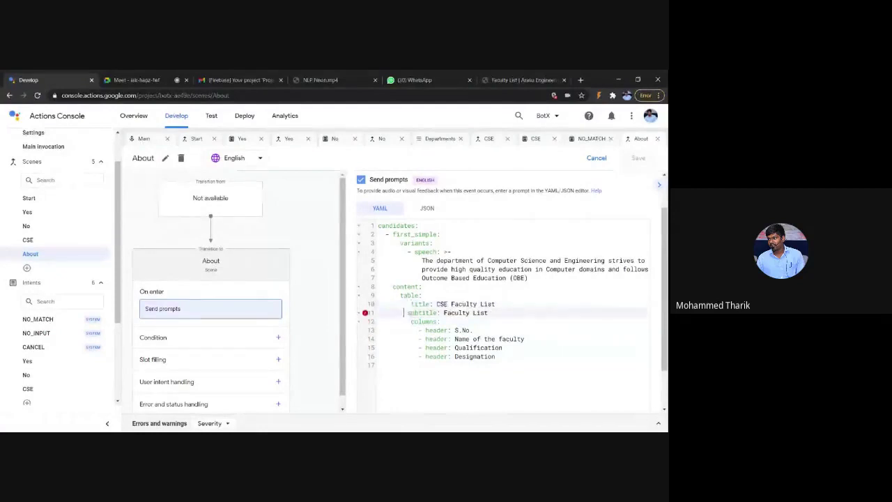
key(Down)
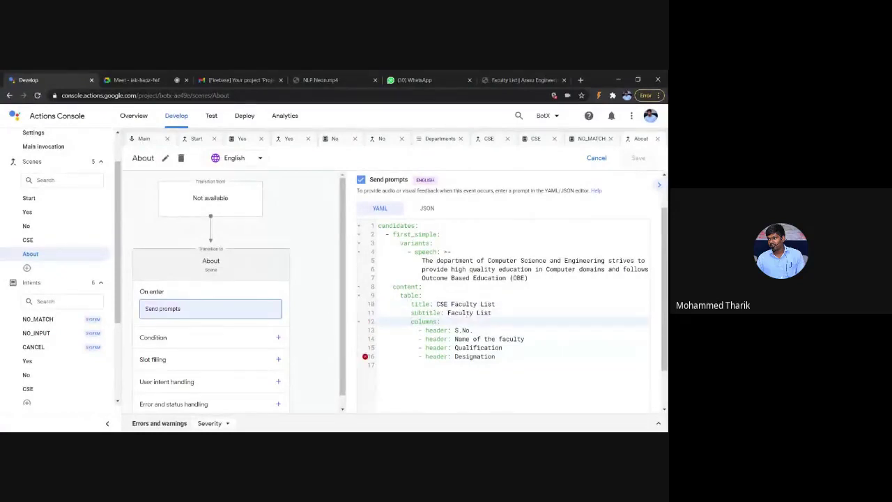
Step: Delete the columns block with its headers and save the About scene
click(415, 330)
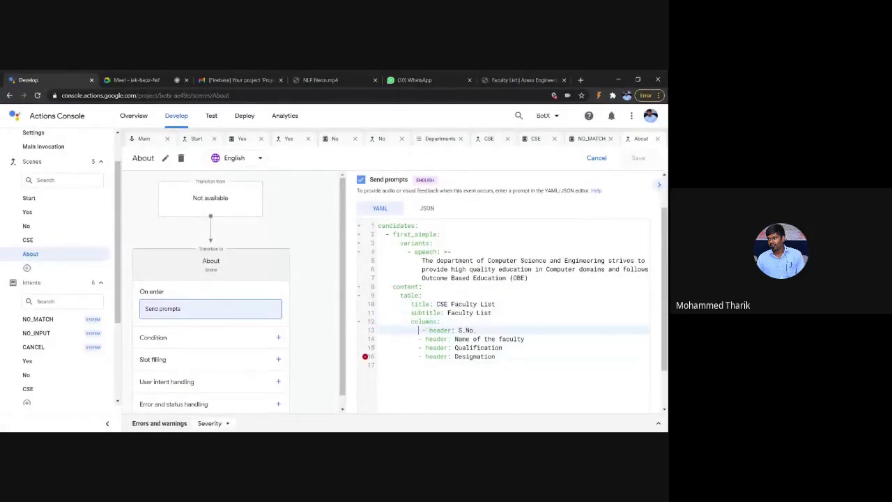
click(410, 321)
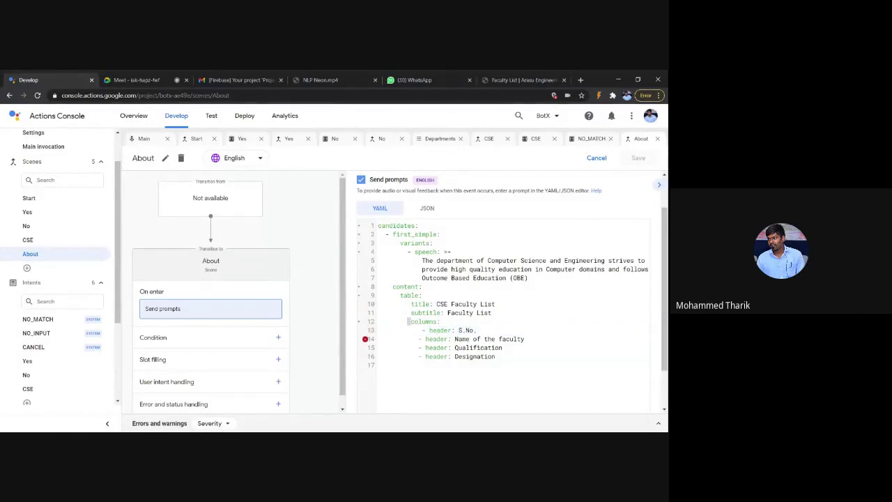
shift+click(538, 377)
key(BackSpace)
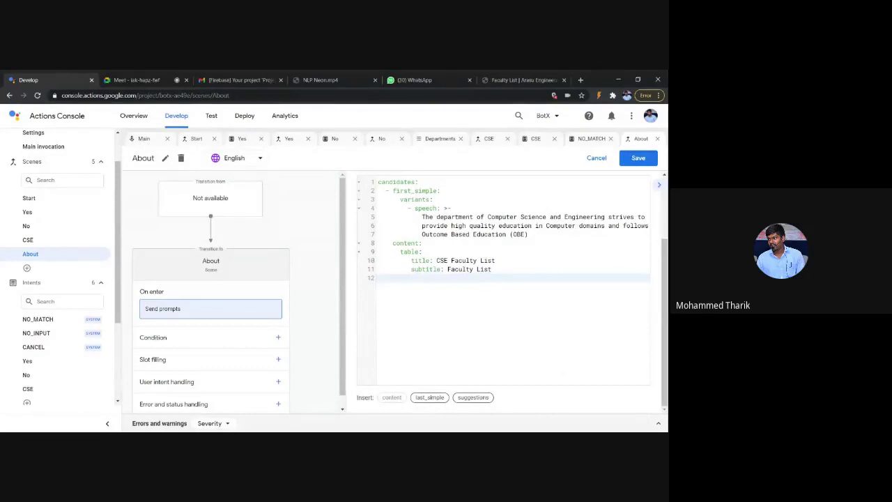
click(637, 164)
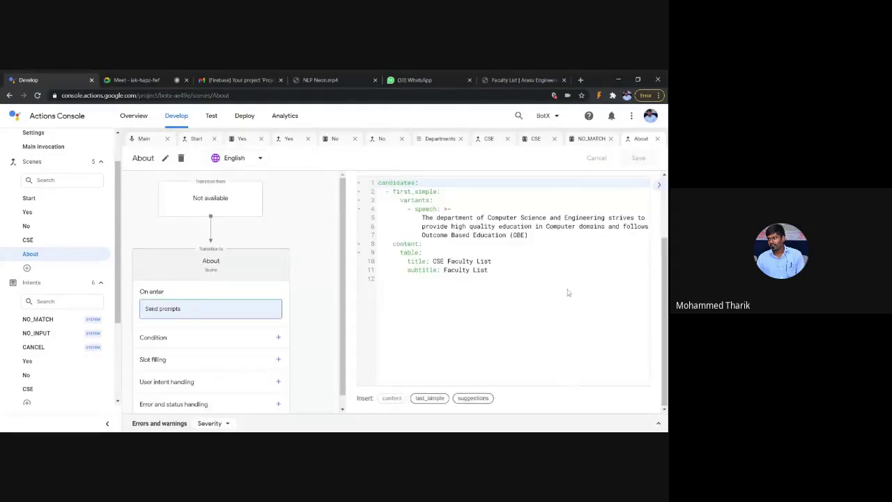
Step: Add a columns: line beneath the Faculty List subtitle
scroll(568, 293, up, 1)
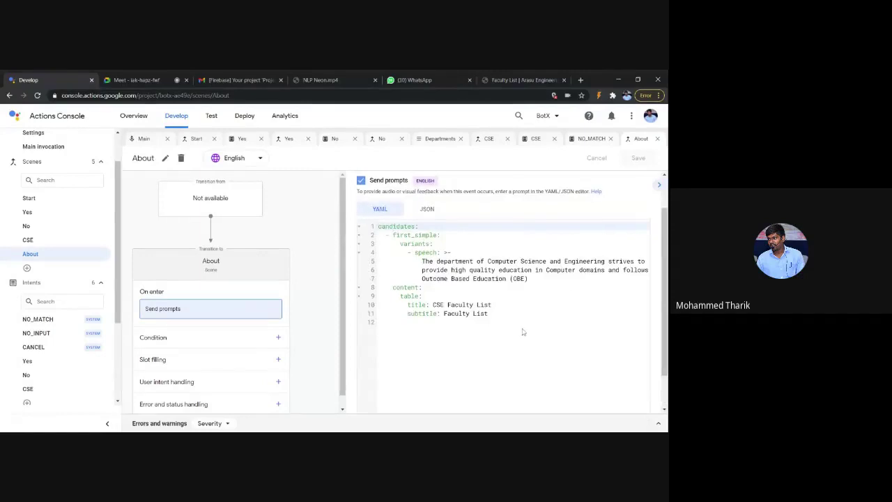
scroll(444, 331, down, 1)
scroll(444, 331, up, 1)
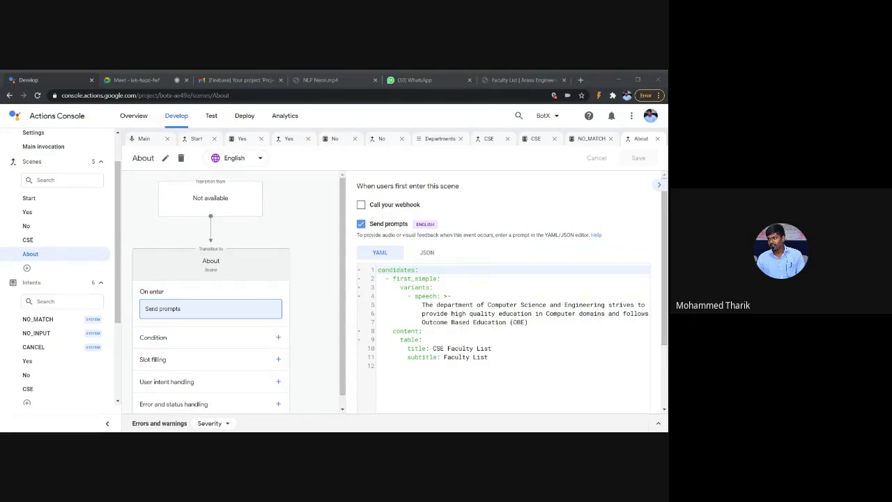
click(488, 340)
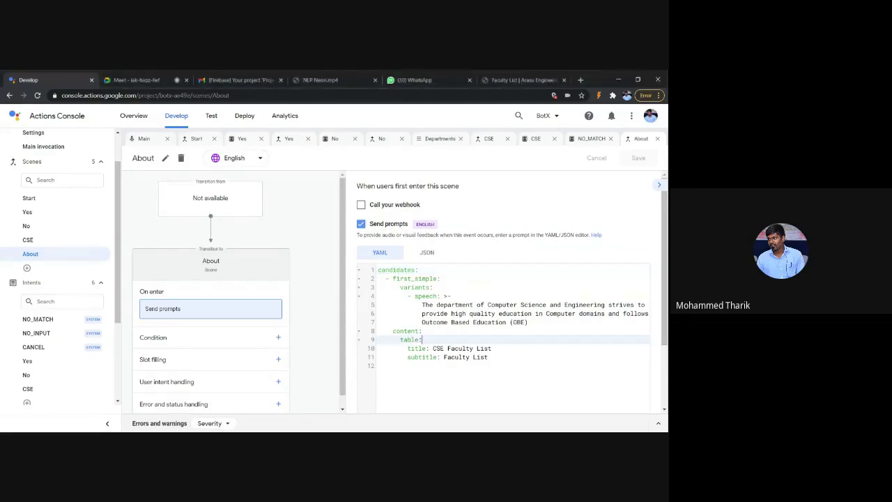
key(Down)
key(Down)
key(Return)
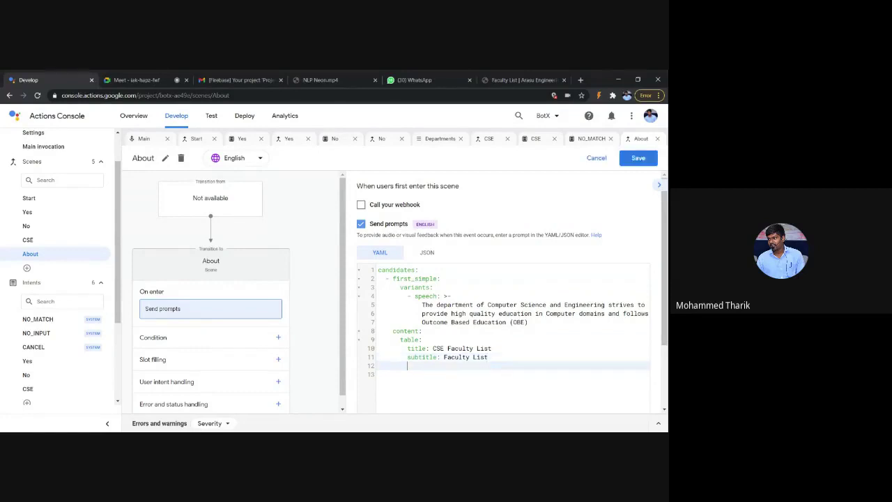
text(columns:)
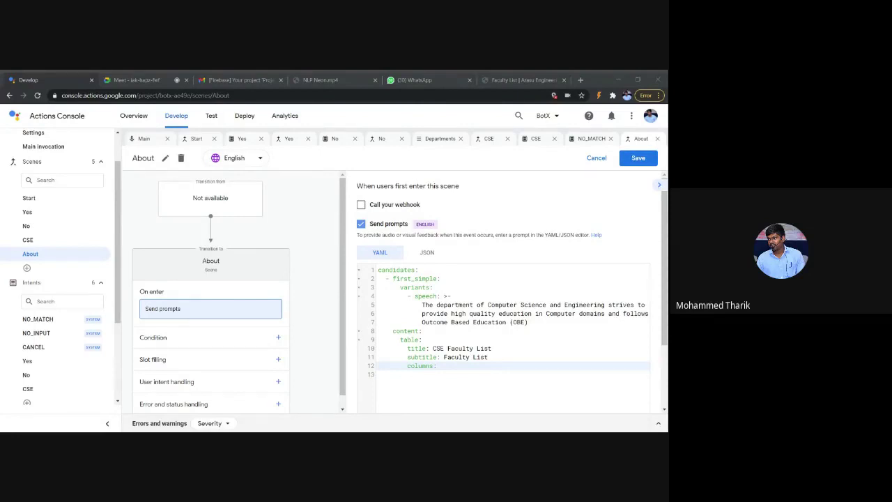
Step: Paste the S.No., Name of the faculty, Qualification and Designation header entries under columns:
key(alt+Tab)
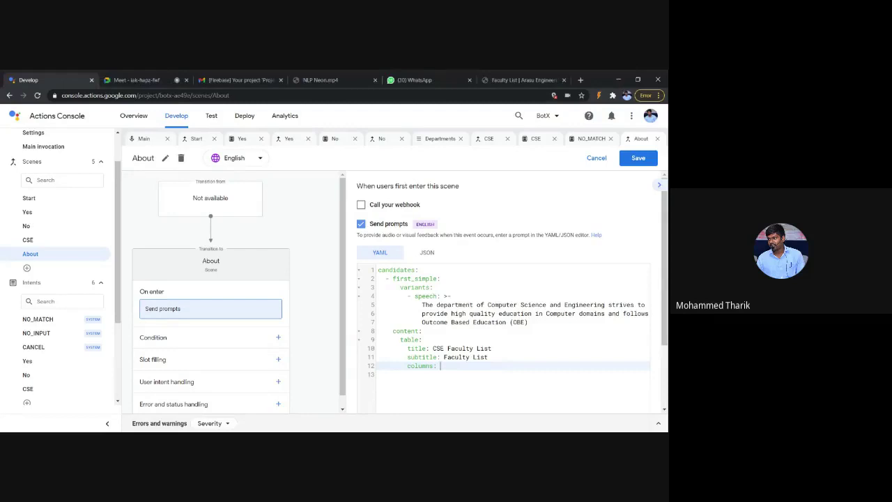
key(alt+Tab)
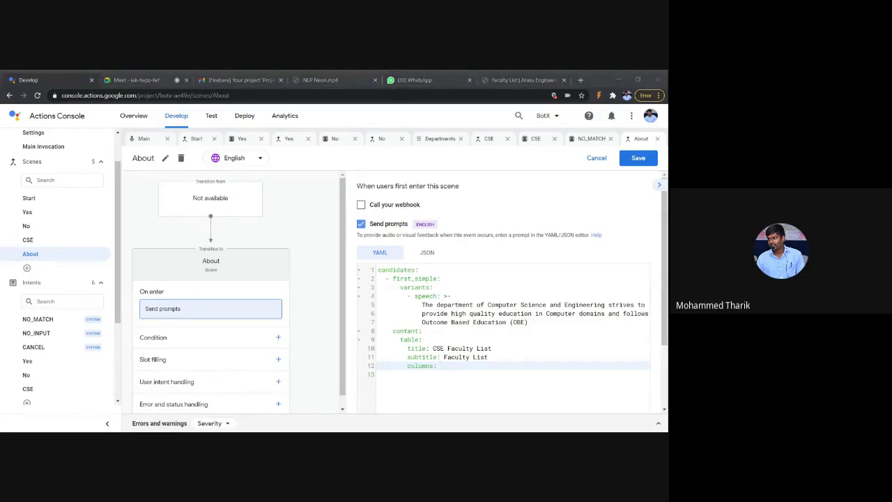
key(alt+Tab)
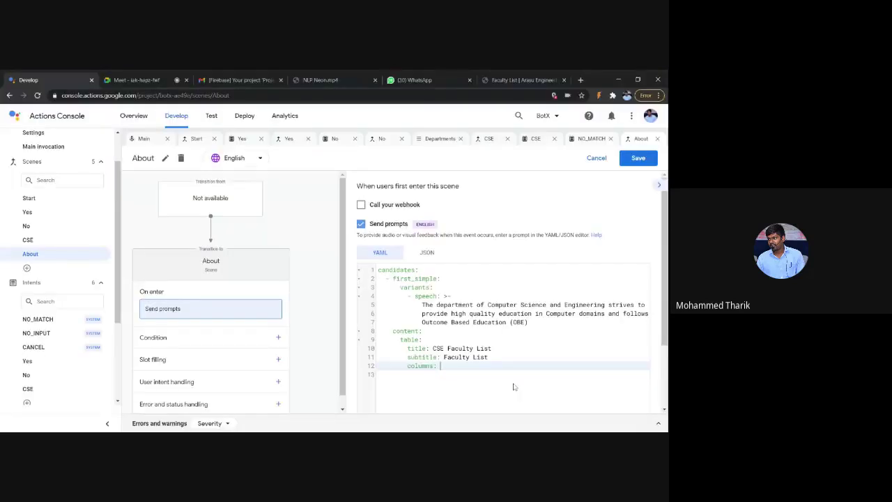
key(Return)
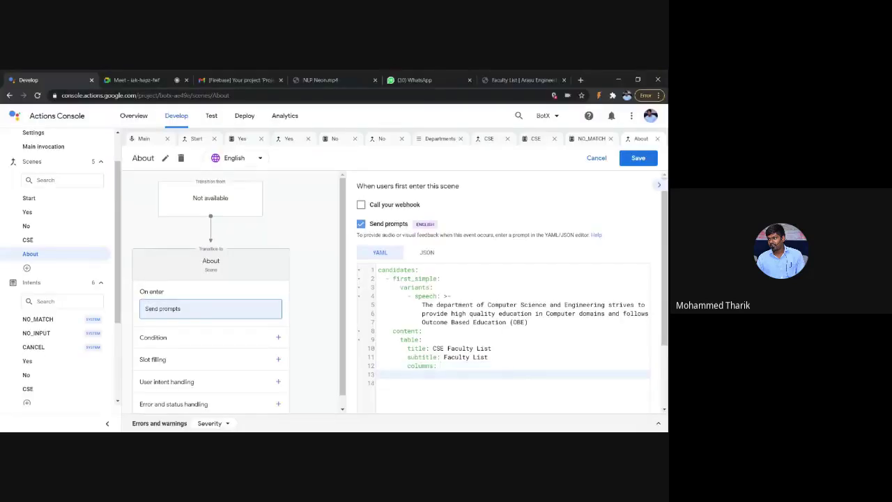
text(- header: S.No. - header: Name of the faculty - header: Qualification header: Designation)
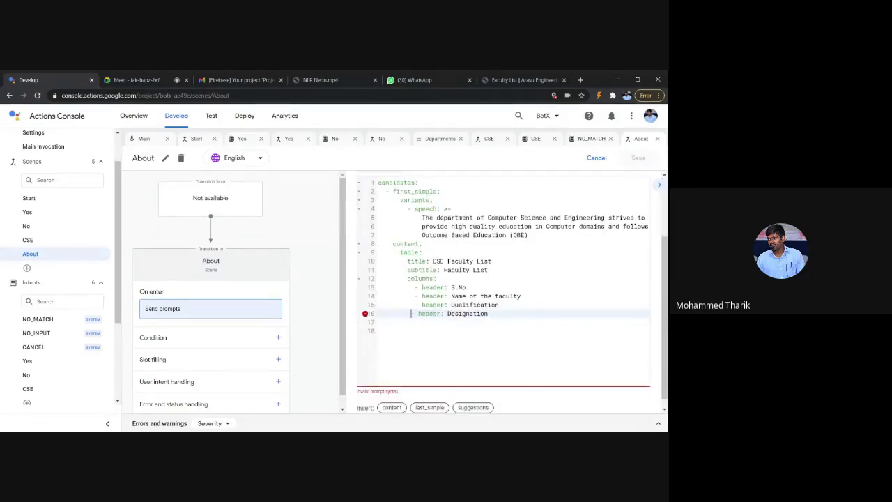
Step: Delete the Designation column header from the About scene's table prompt, keeping the other three headers
click(379, 330)
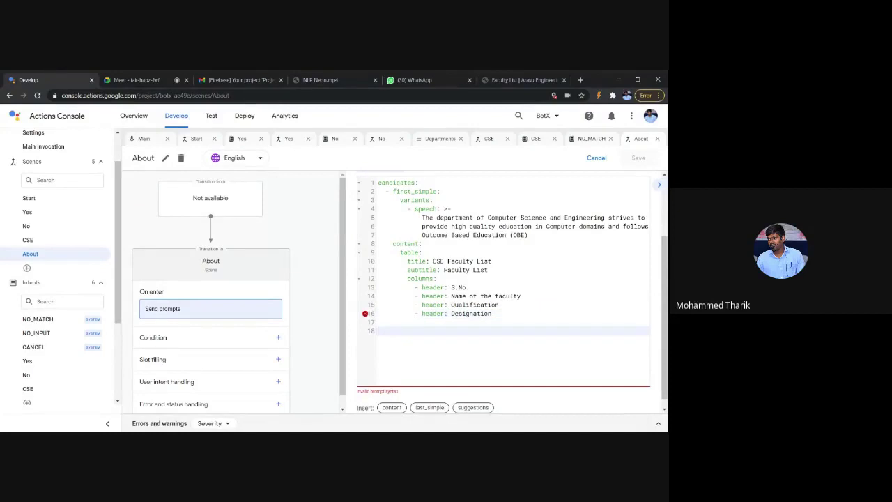
click(497, 304)
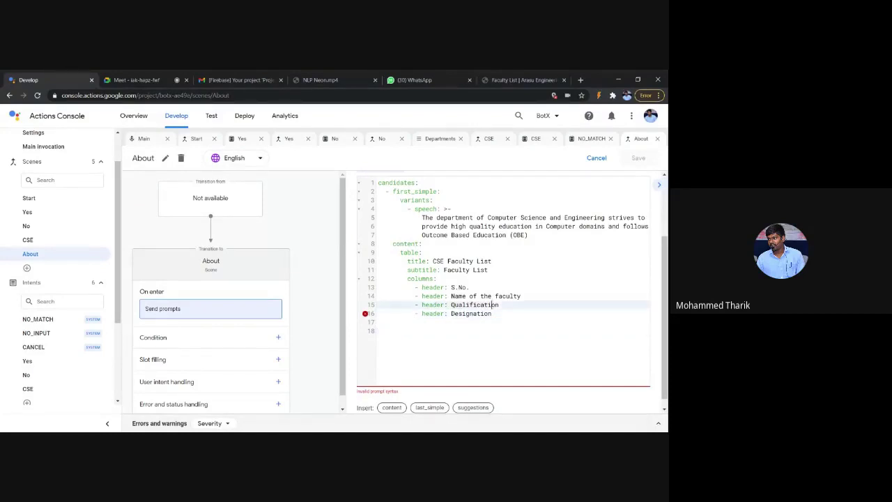
mouse_move(366, 315)
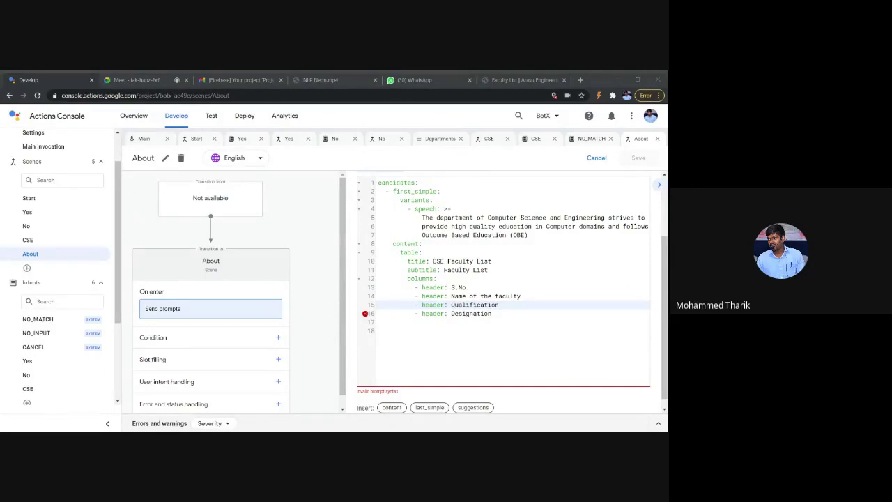
click(508, 345)
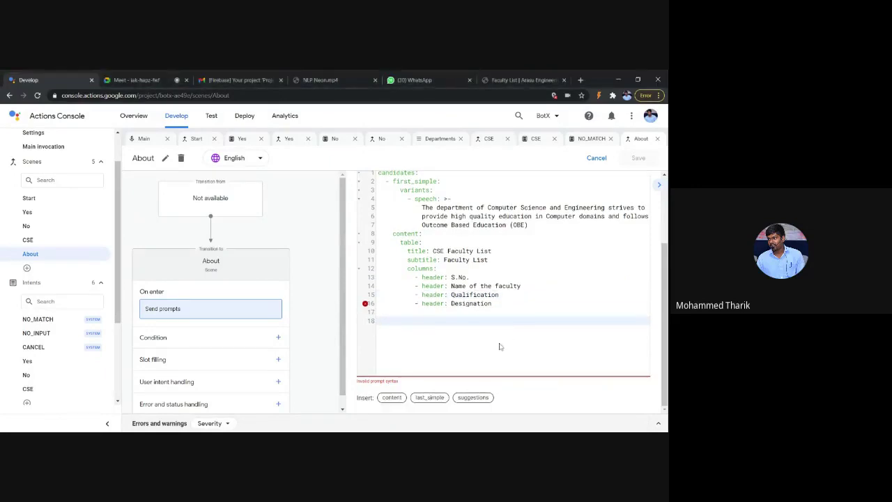
key(shift+Down)
key(shift+Down)
key(shift+End)
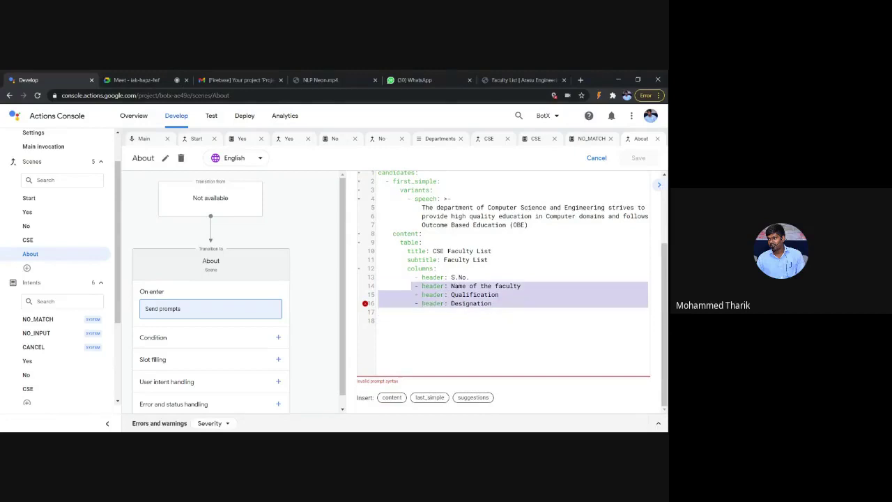
key(BackSpace)
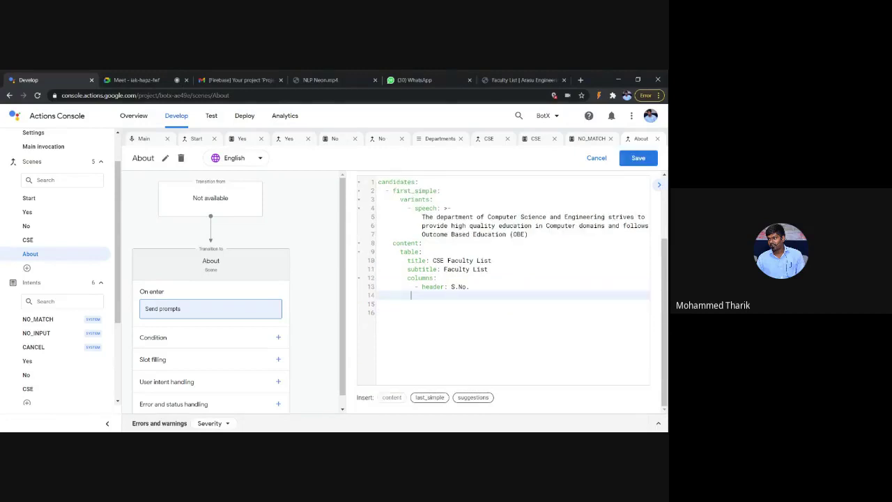
key(ctrl+z)
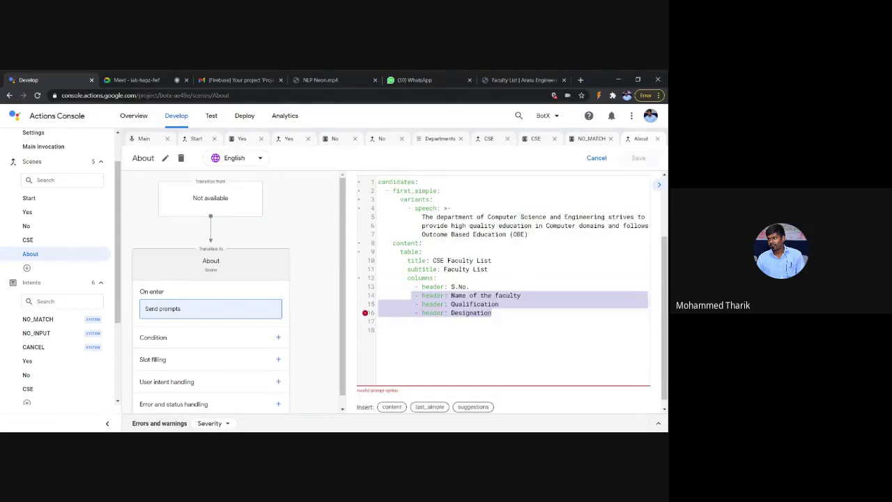
key(Right)
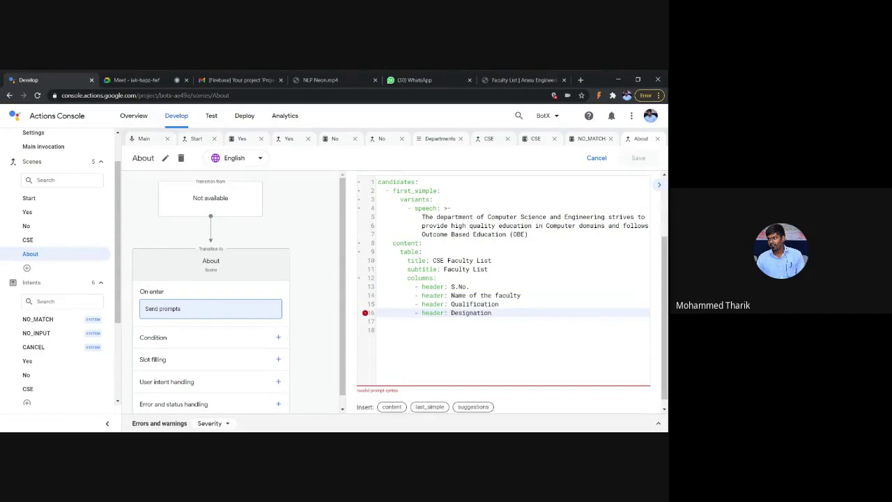
key(shift+Home)
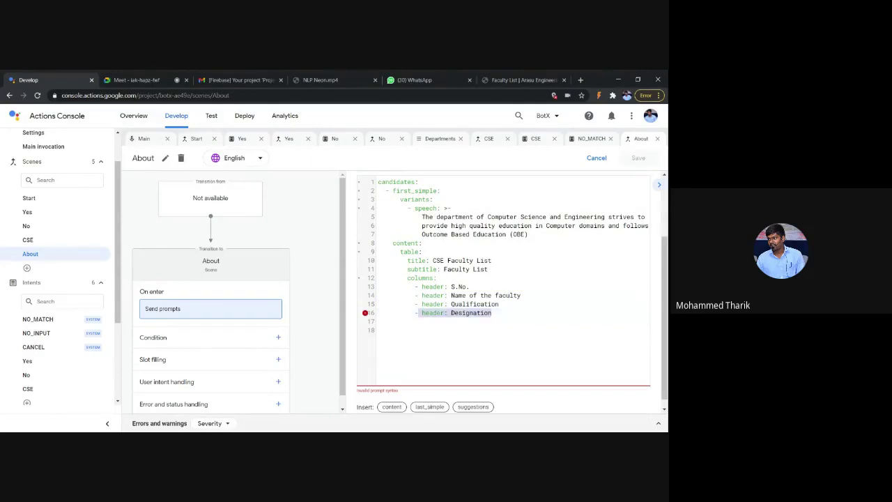
key(BackSpace)
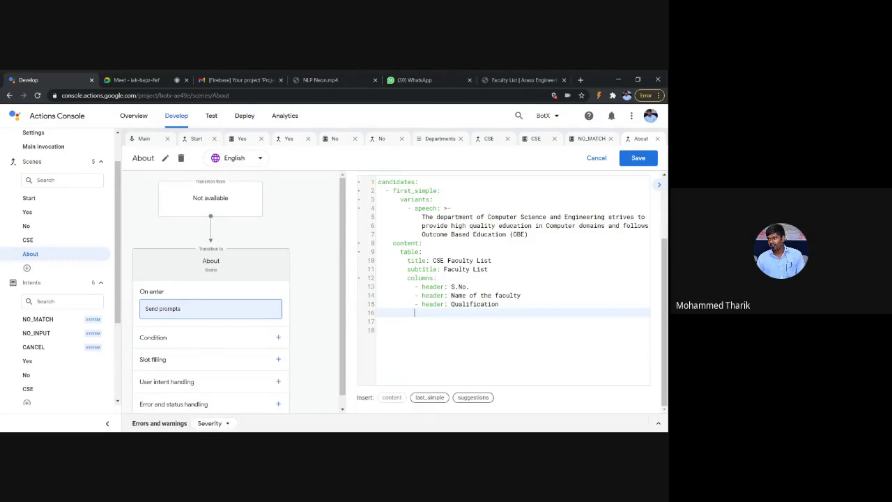
key(ctrl+z)
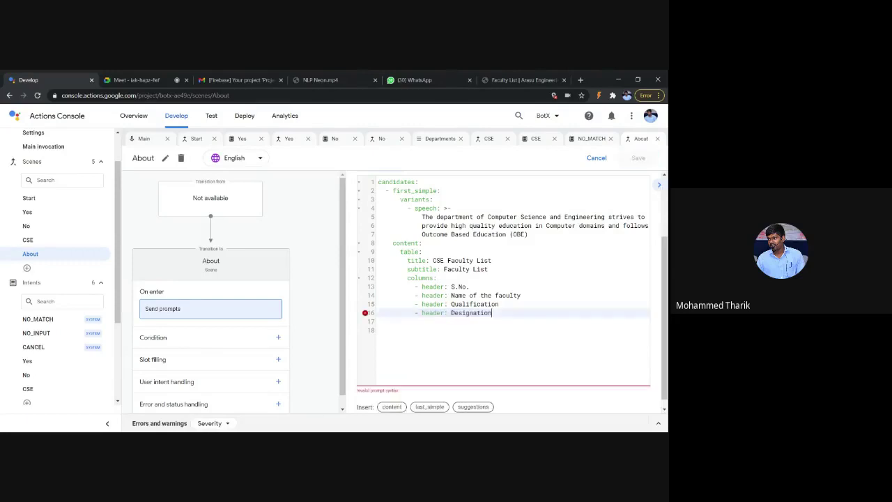
key(ctrl+z)
key(ctrl+z)
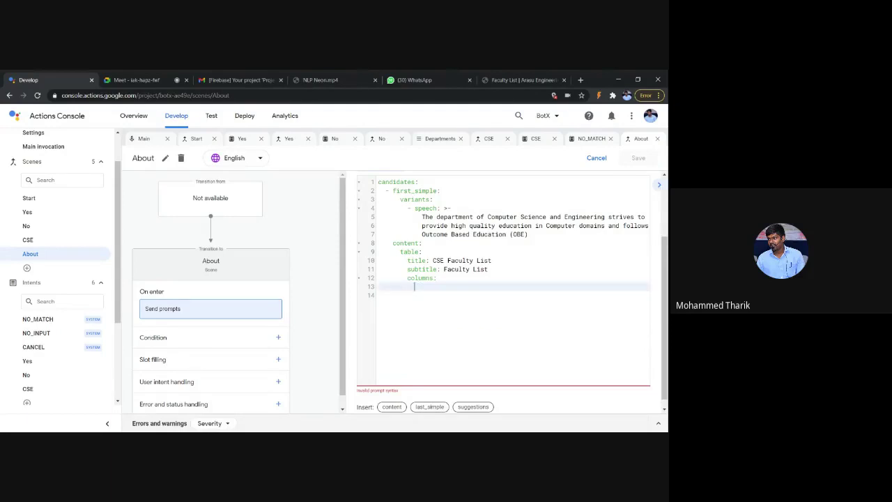
key(ctrl+y)
key(ctrl+y)
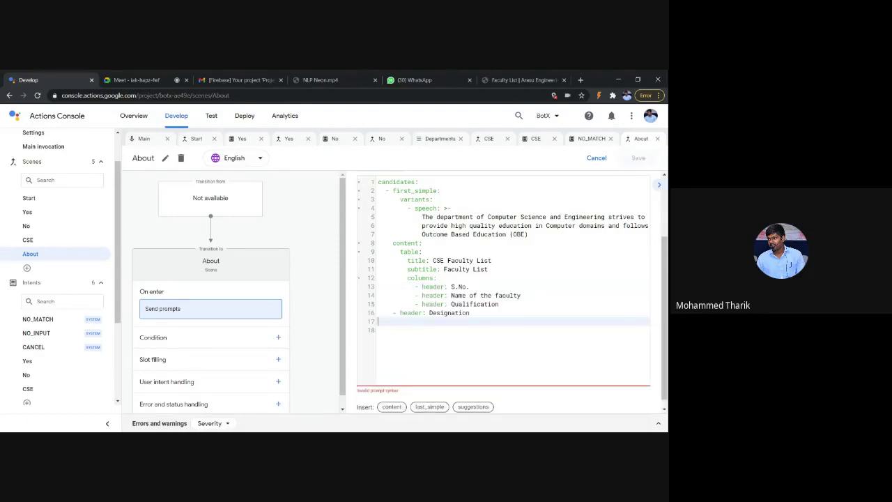
key(BackSpace)
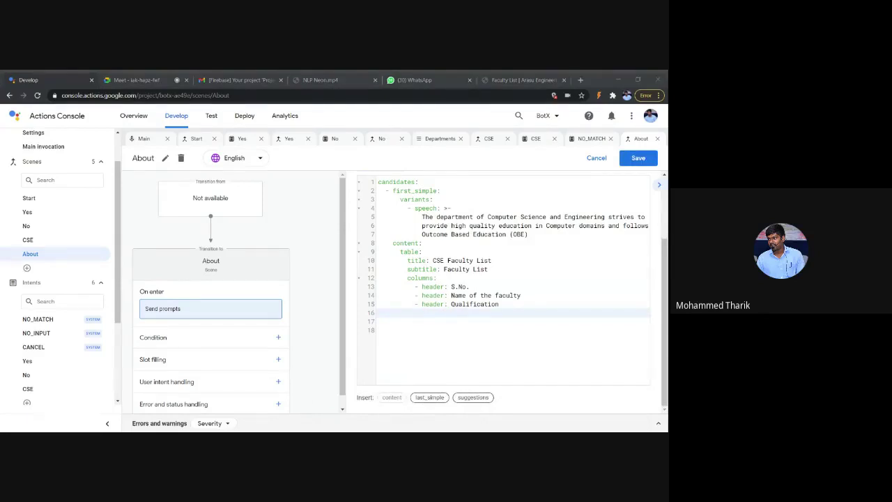
Step: Paste a rows block with the first faculty member's cells, remove the blank line, and save
click(589, 343)
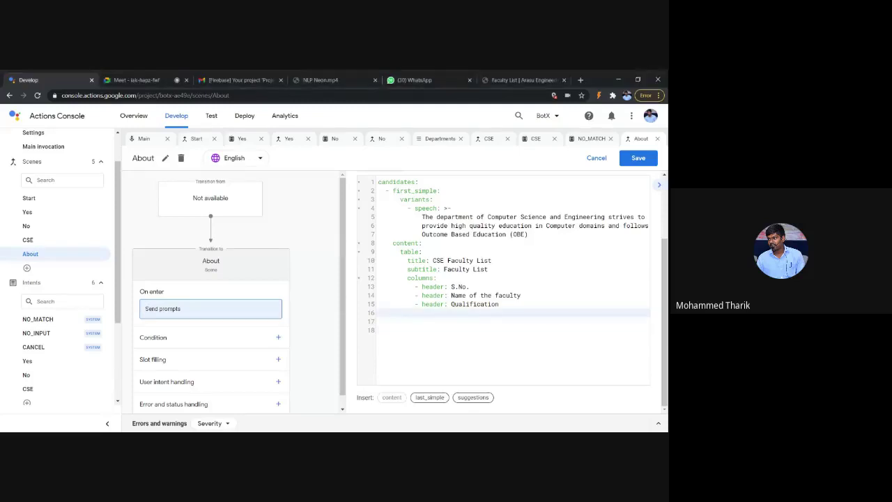
click(390, 310)
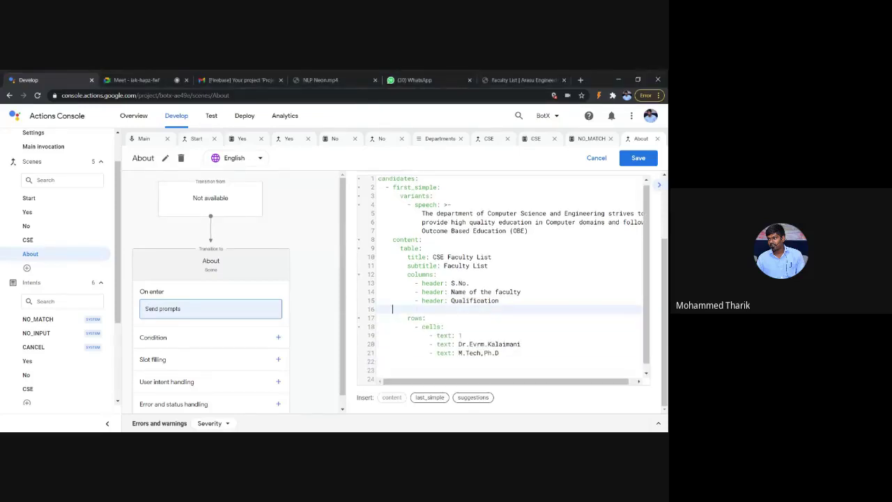
scroll(502, 279, down, 1)
key(BackSpace)
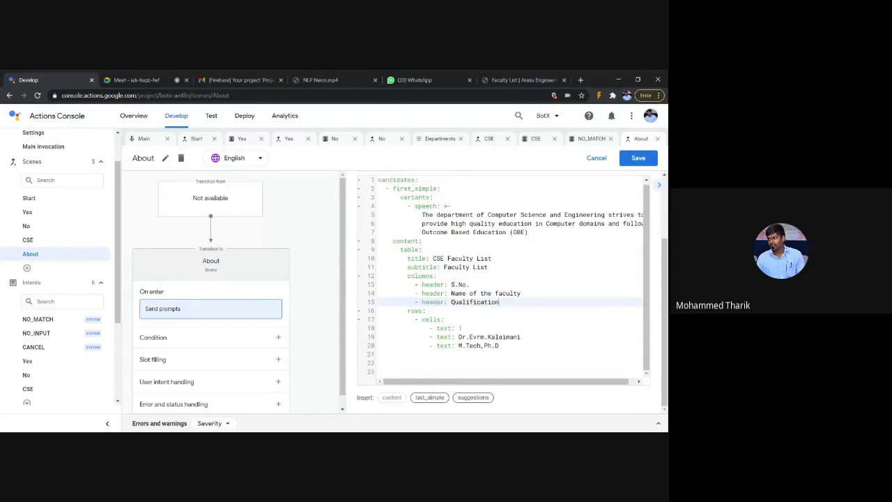
click(632, 158)
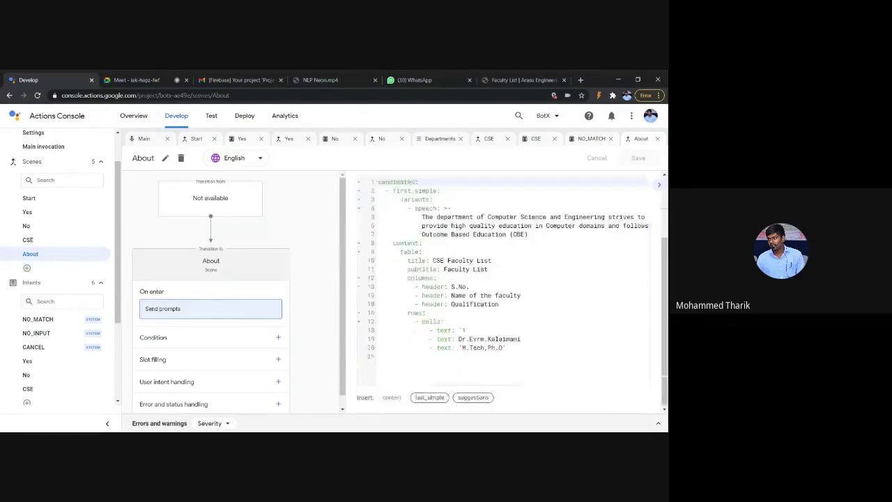
Step: In the simulator, start talking to My Bot X, answer Yes, and send CS
click(213, 120)
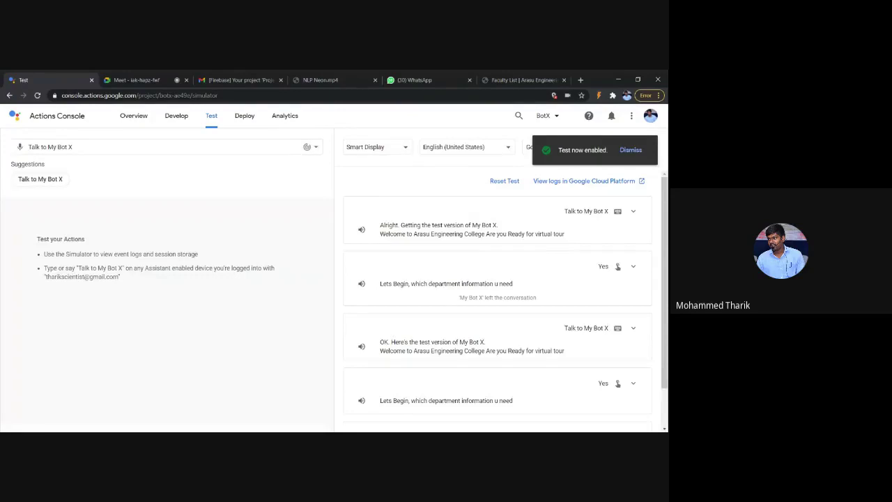
click(58, 183)
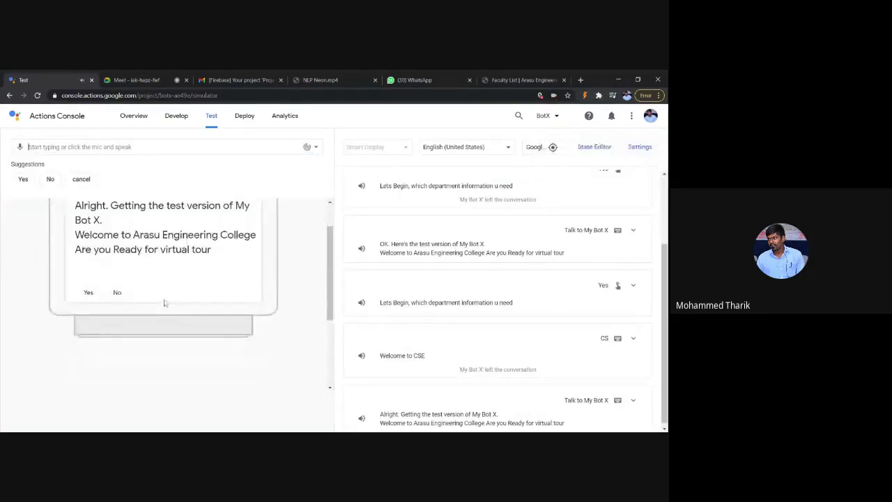
click(88, 293)
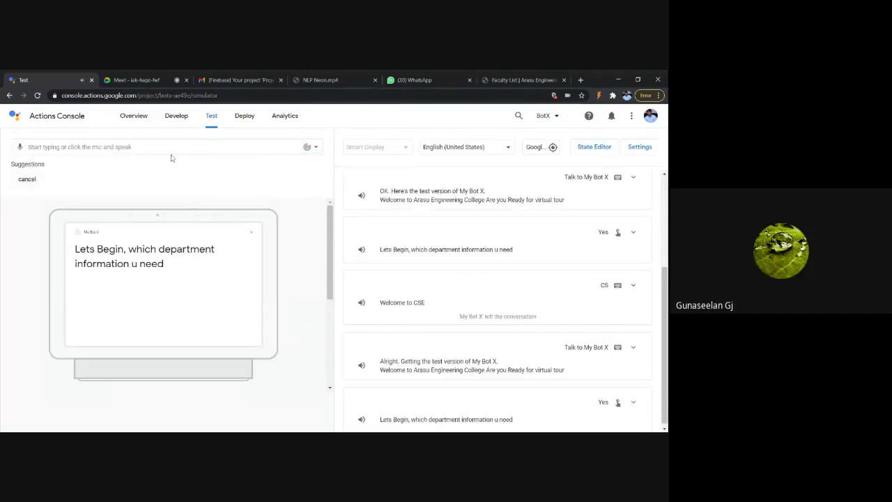
text(CS)
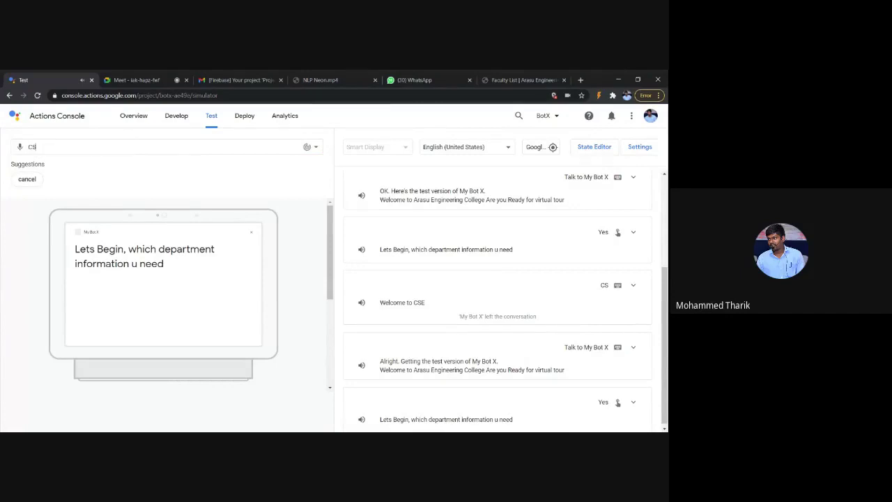
key(Return)
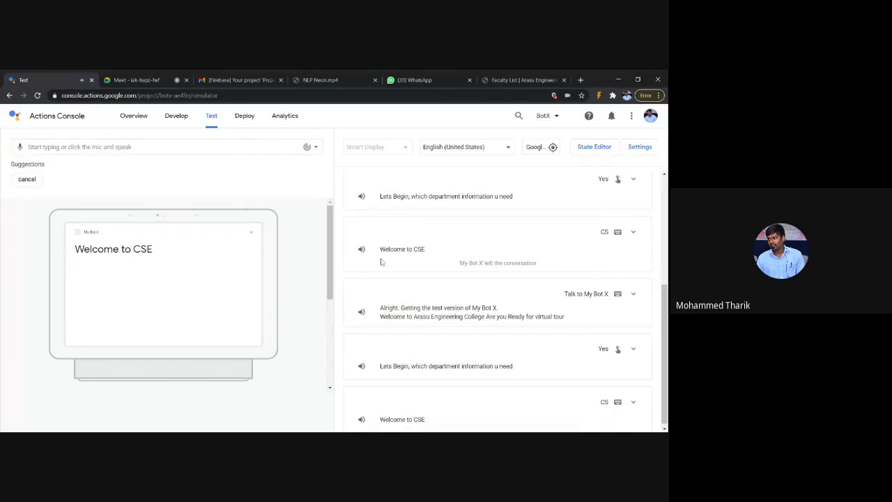
Step: Send 'about', get 'Sorry, I didn't catch that.', and return to the Develop view
scroll(382, 262, up, 1)
text(about)
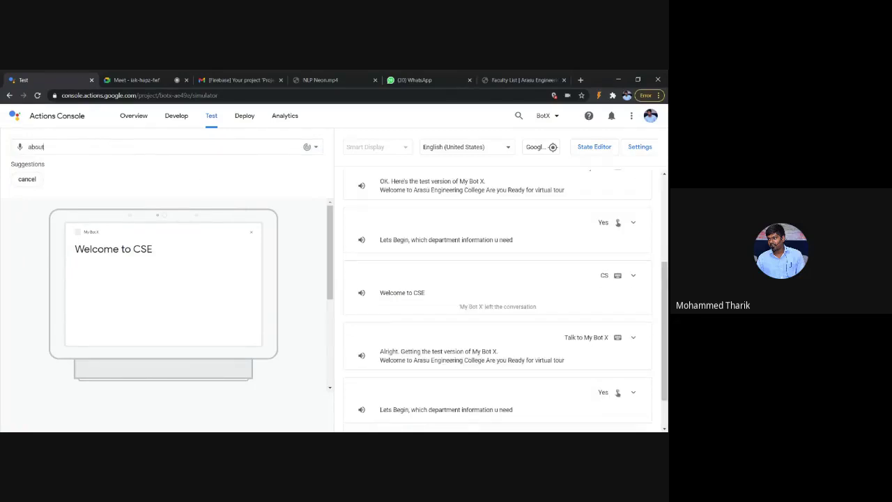
key(Return)
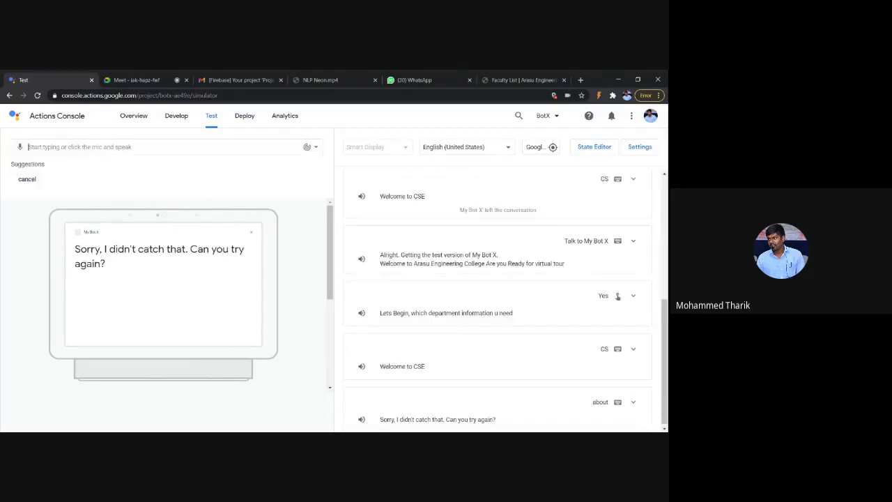
click(183, 116)
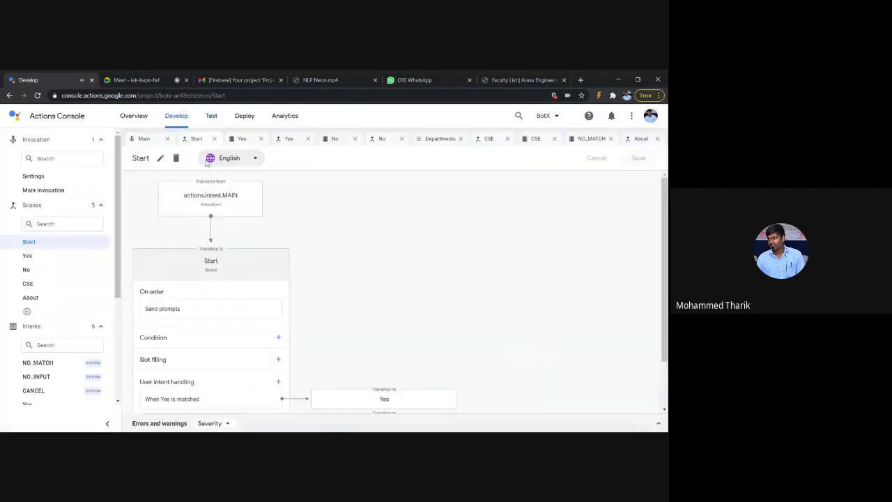
Step: Add a user intent handler to the CSE scene for a new intent named About
scroll(167, 325, down, 1)
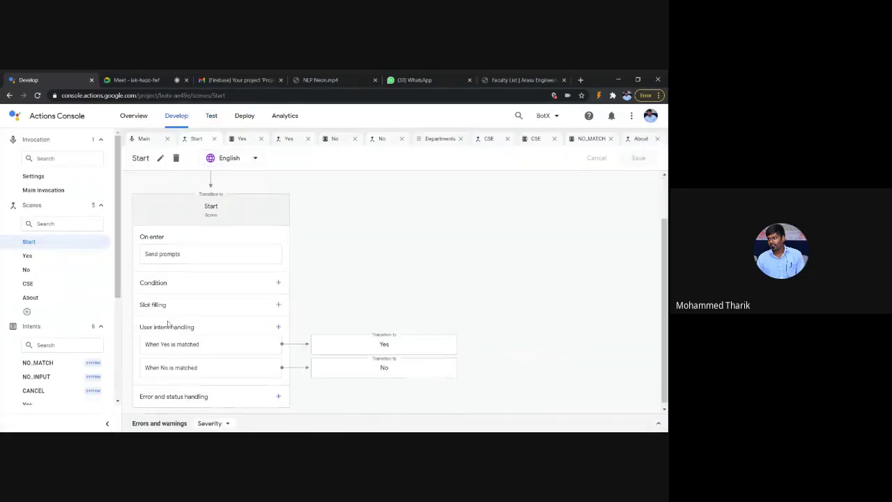
click(529, 139)
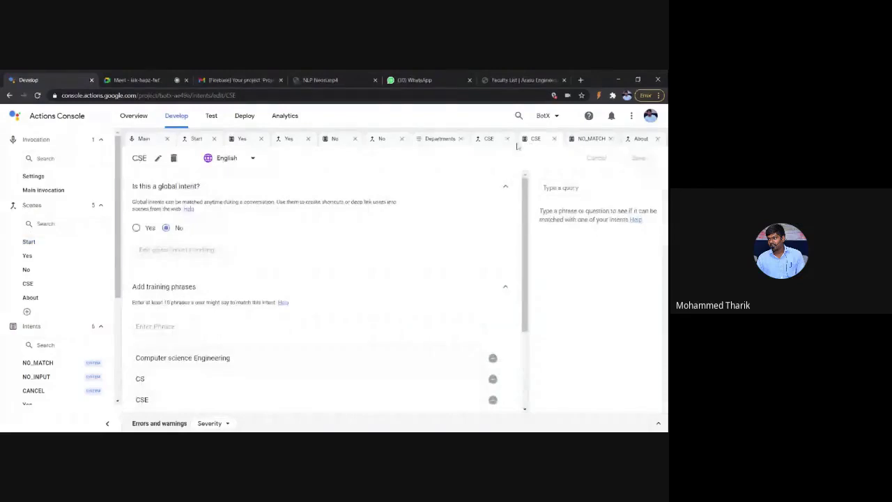
click(530, 139)
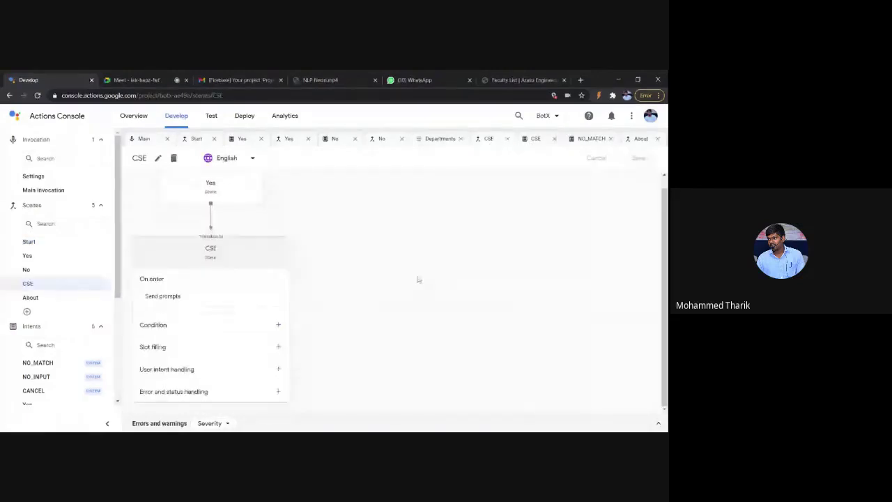
click(278, 369)
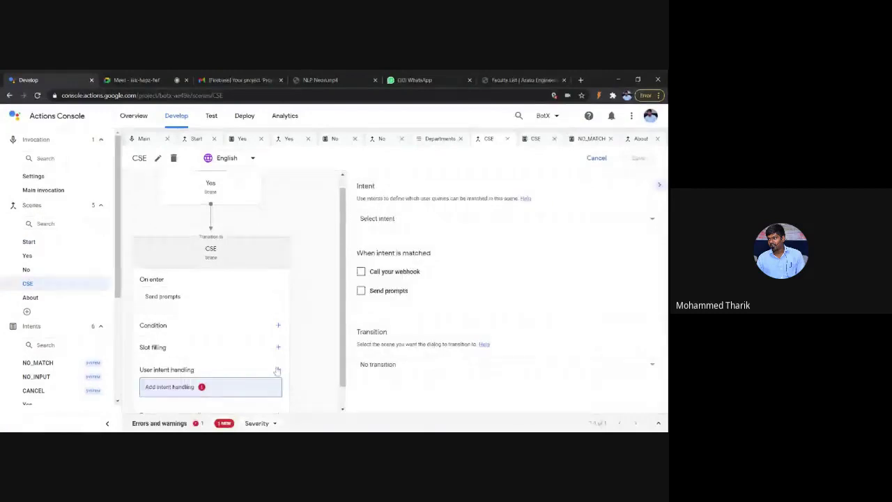
click(470, 221)
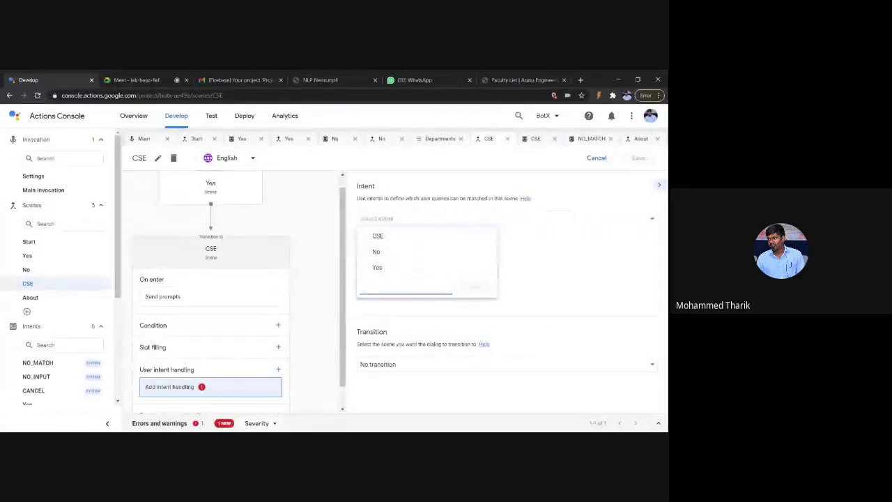
text(About)
key(Return)
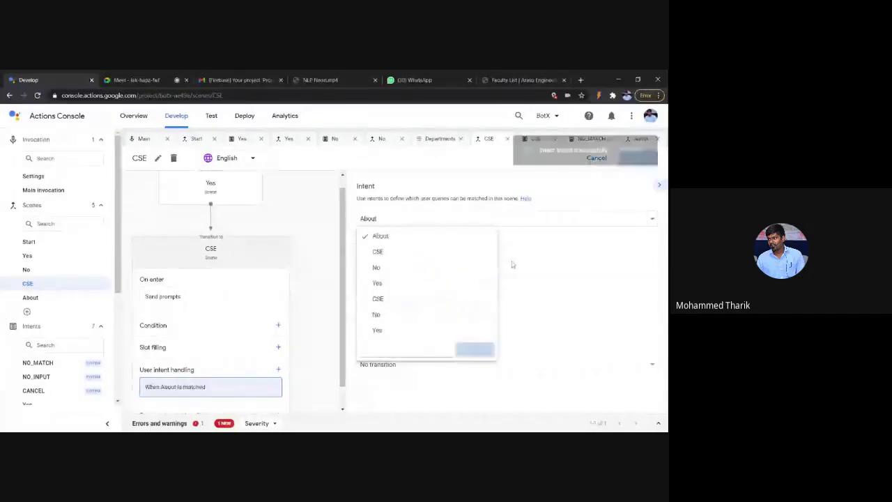
Step: Make the handler transition to the About scene, save the CSE scene, and open the About intent
click(459, 362)
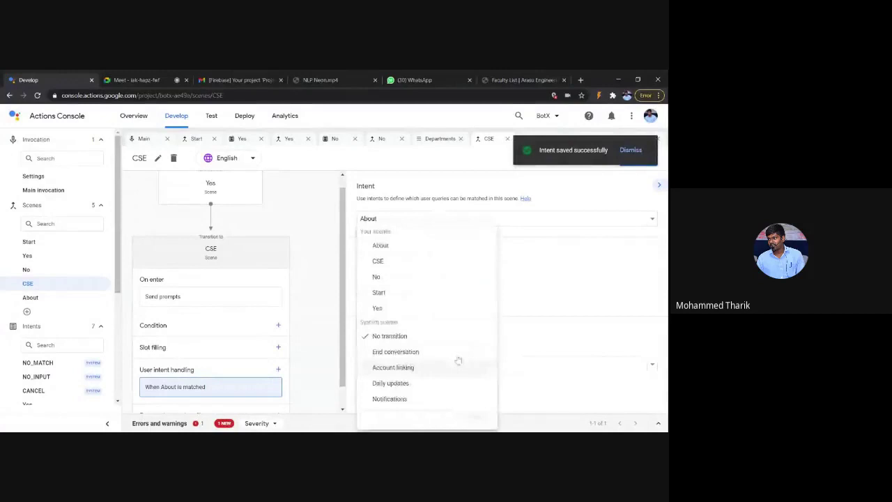
click(411, 247)
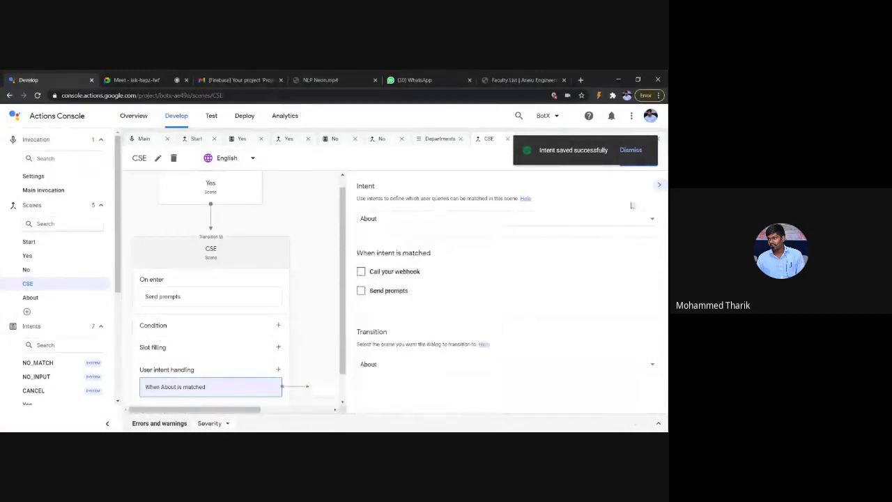
click(636, 162)
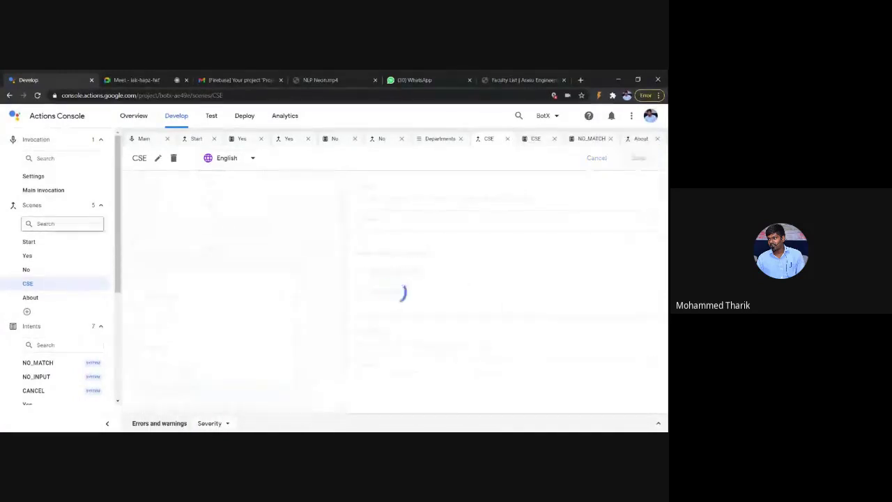
scroll(78, 312, down, 2)
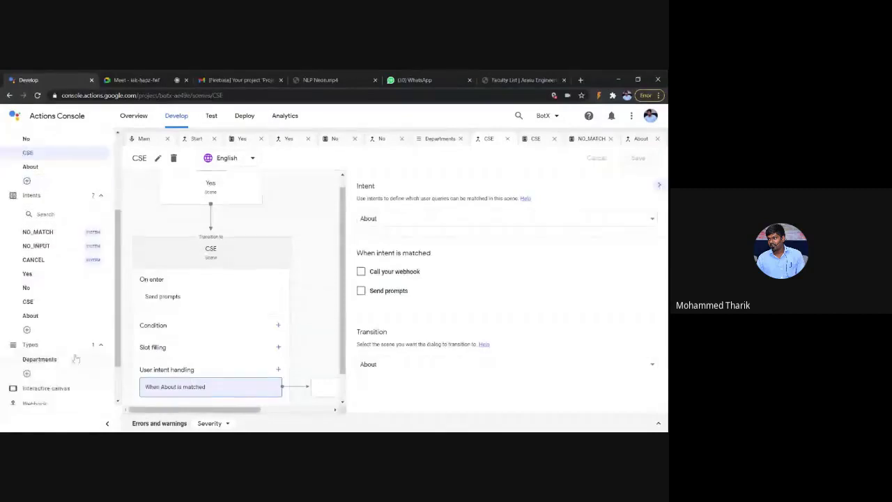
click(60, 315)
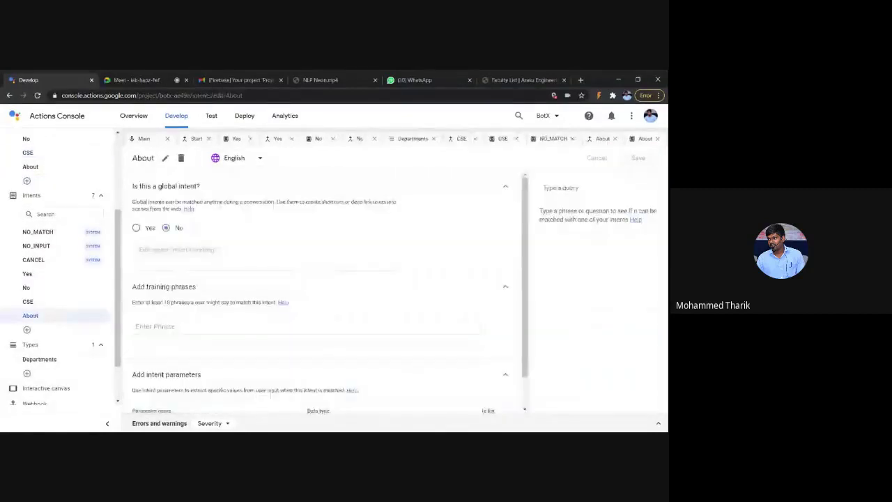
Step: Add the training phrases 'about' and 'About' to the About intent and save it
click(155, 327)
text(about)
key(Return)
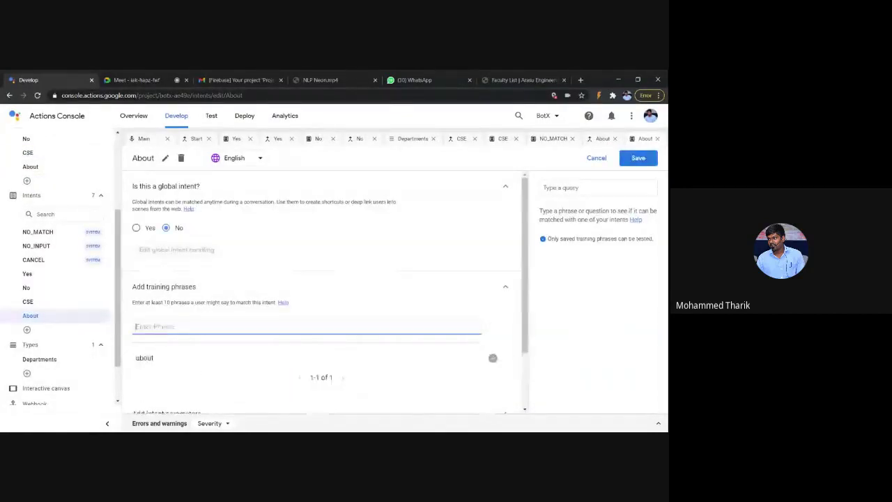
text(About)
key(Return)
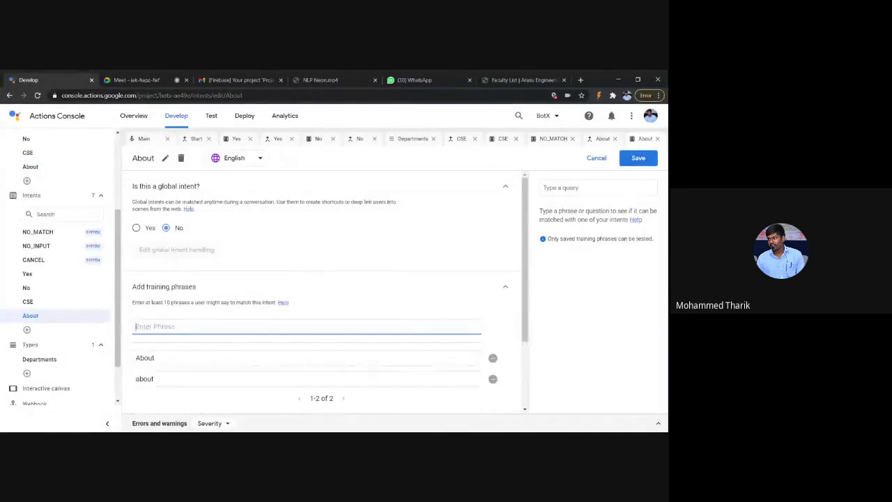
click(638, 157)
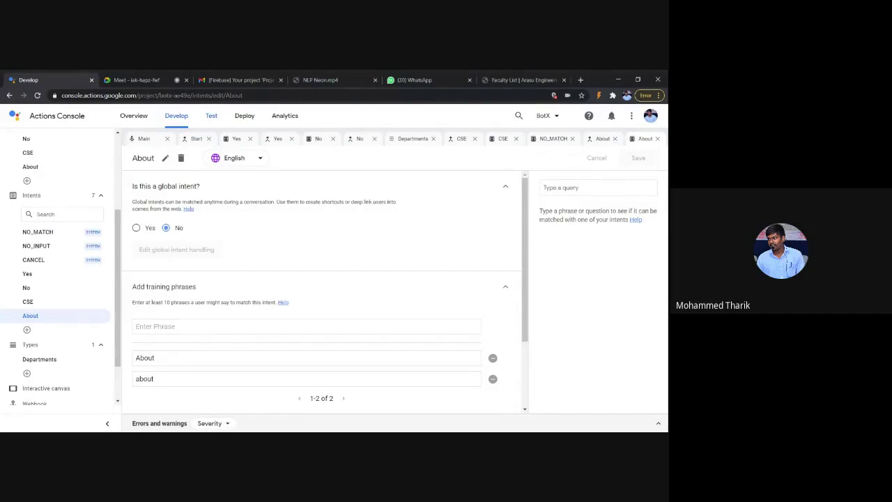
click(147, 81)
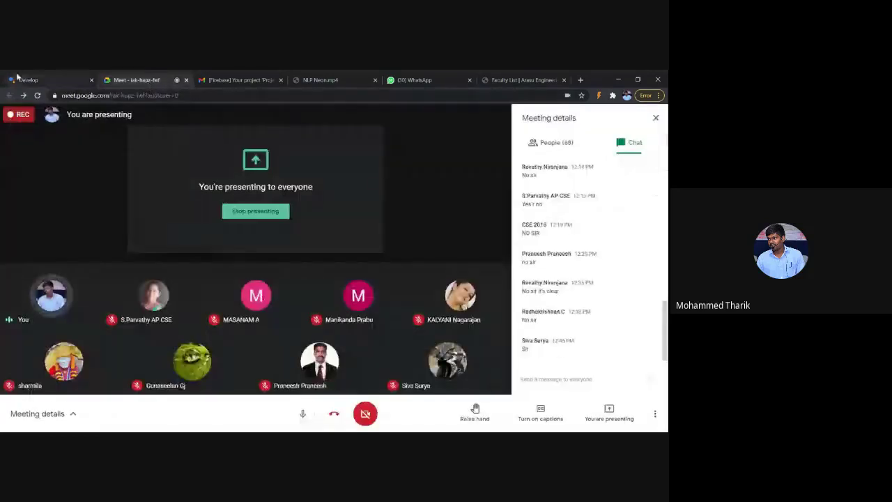
click(17, 78)
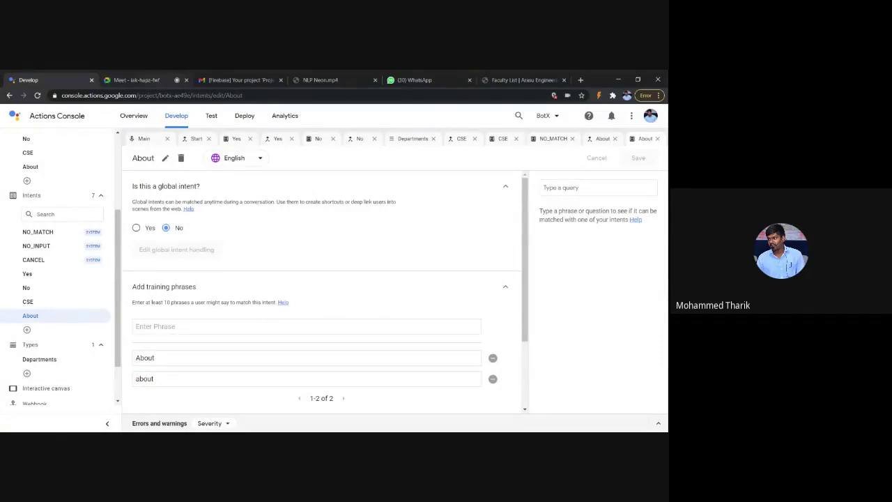
click(136, 80)
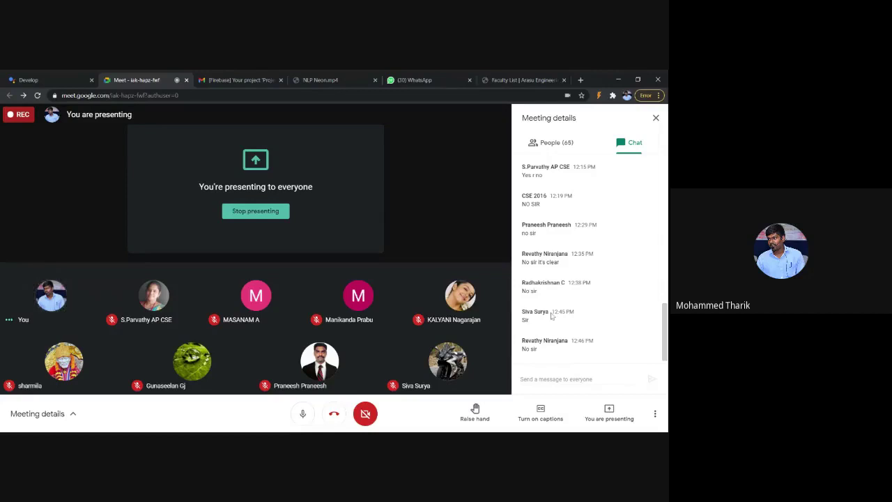
drag(551, 316, 522, 311)
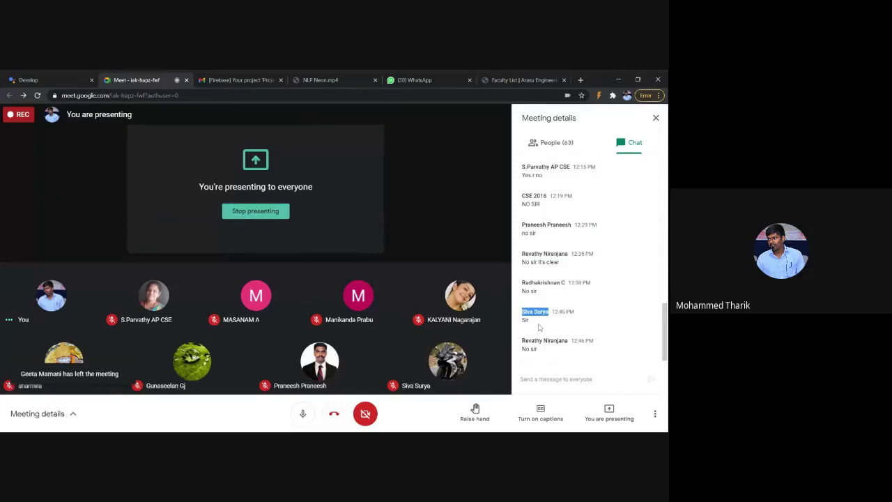
click(538, 327)
click(50, 75)
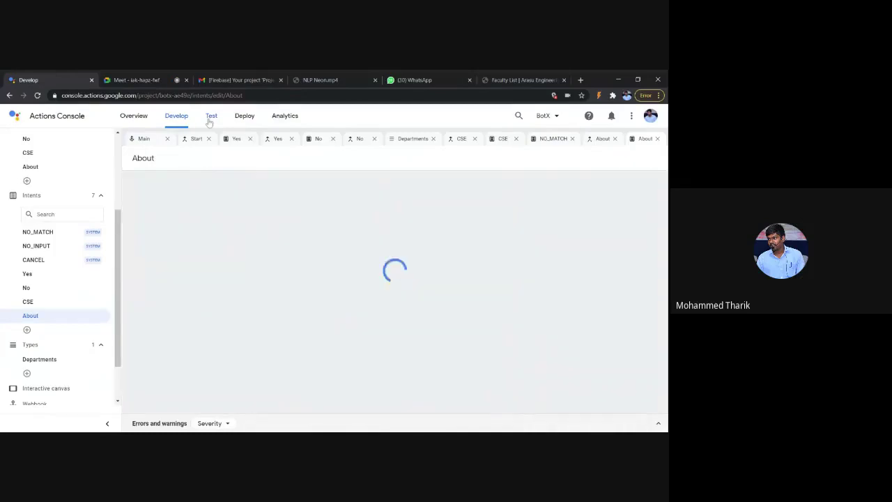
Step: Test with the latest changes: start My Bot X, answer yes, and send 'cs'
click(209, 122)
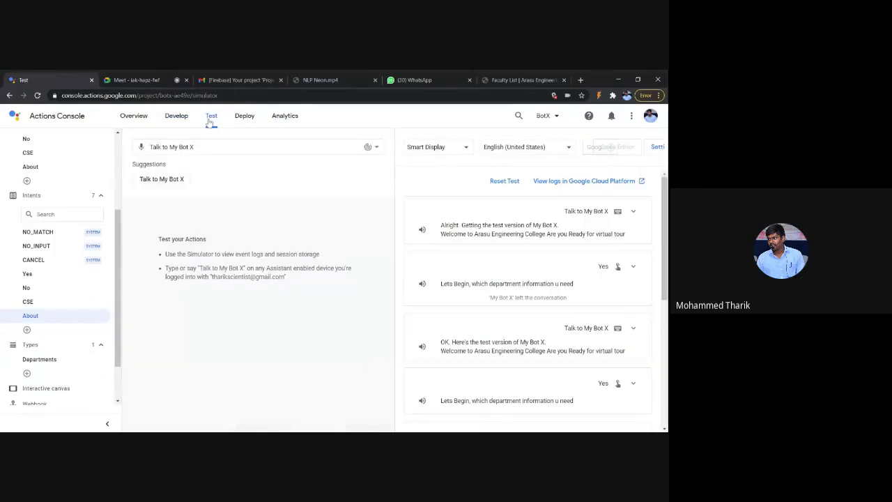
click(210, 118)
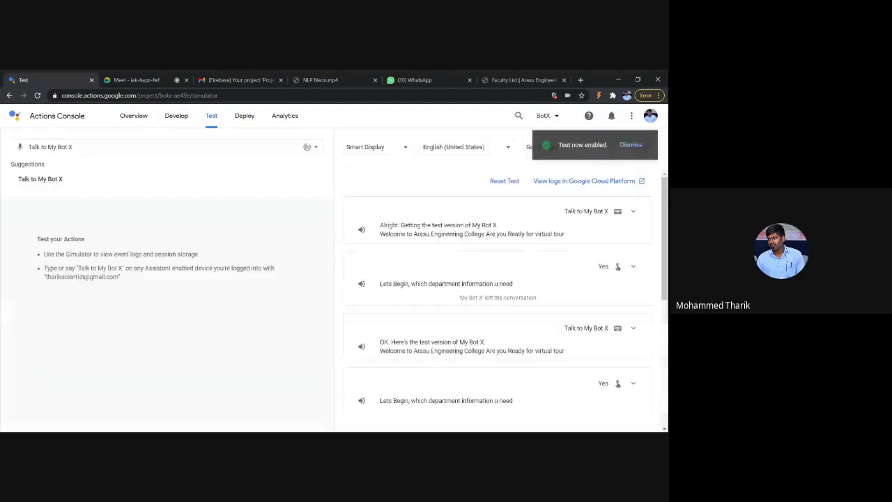
click(32, 182)
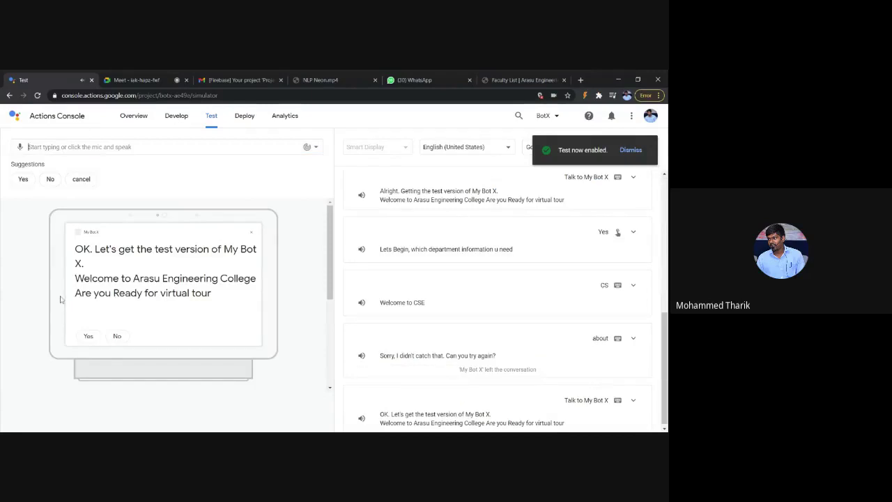
click(86, 337)
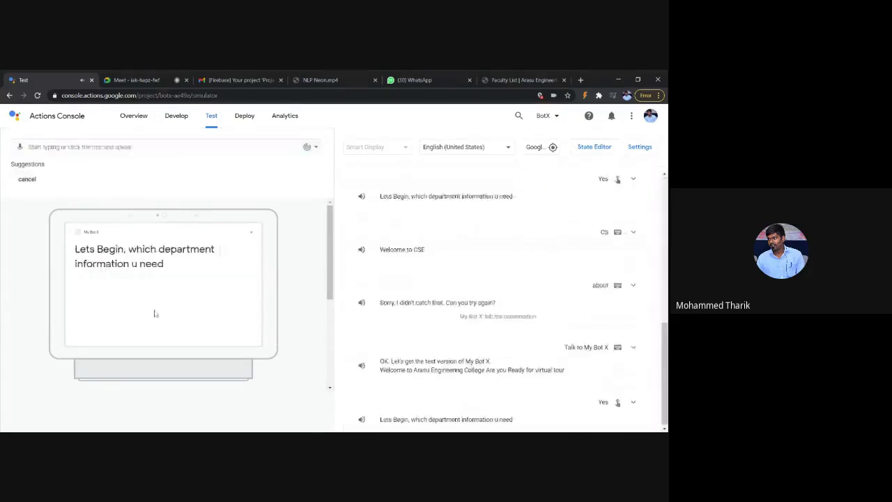
text(cs)
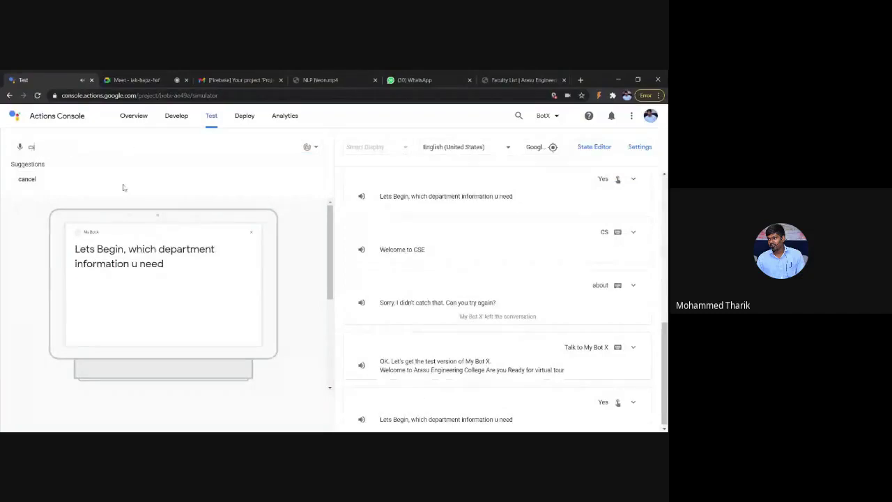
key(Return)
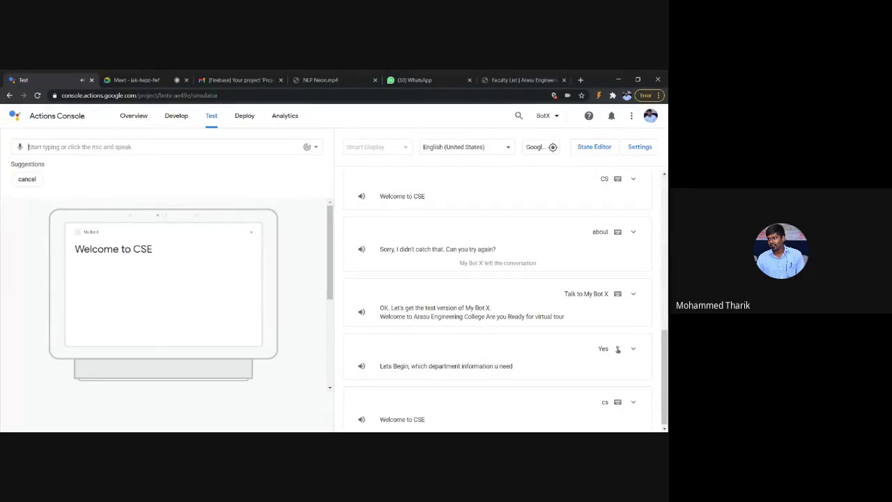
Step: Send 'about' to display the CSE Faculty List table, then return to the Google Meet call
text(about)
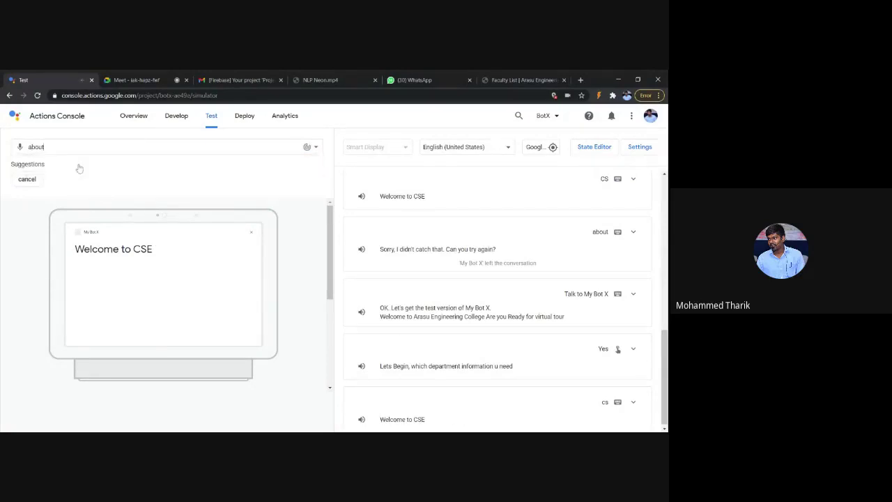
key(Return)
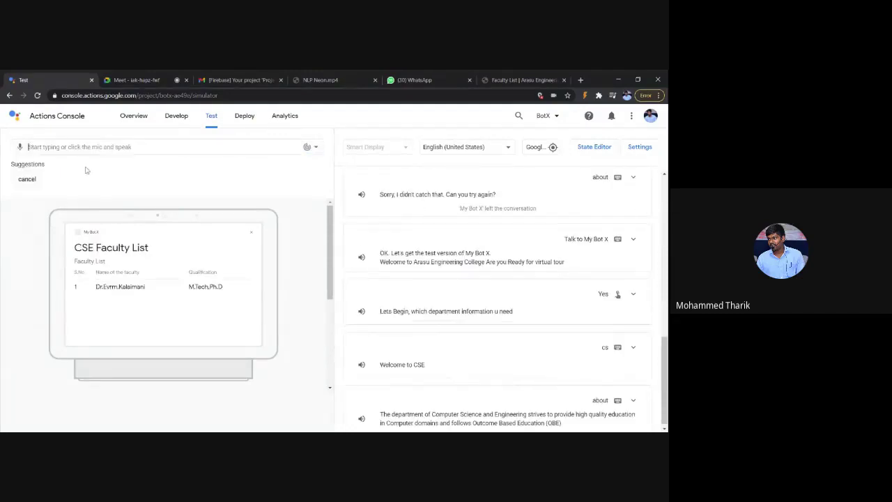
scroll(520, 300, up, 10)
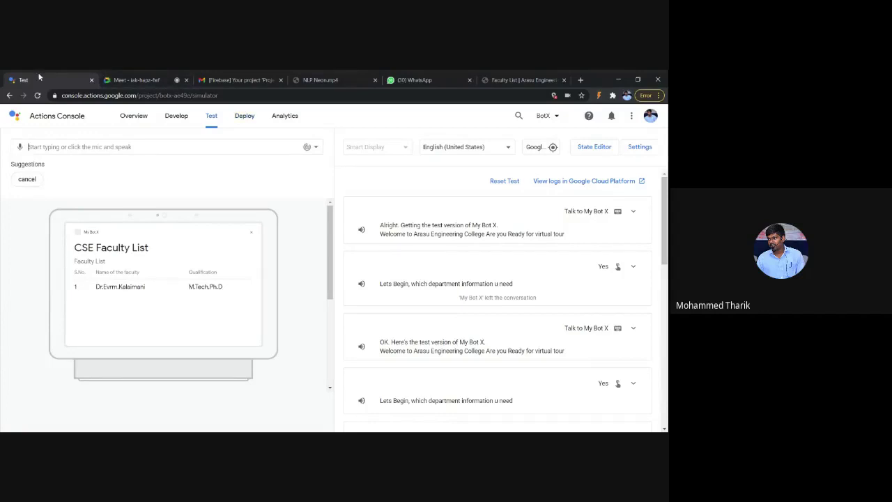
click(126, 78)
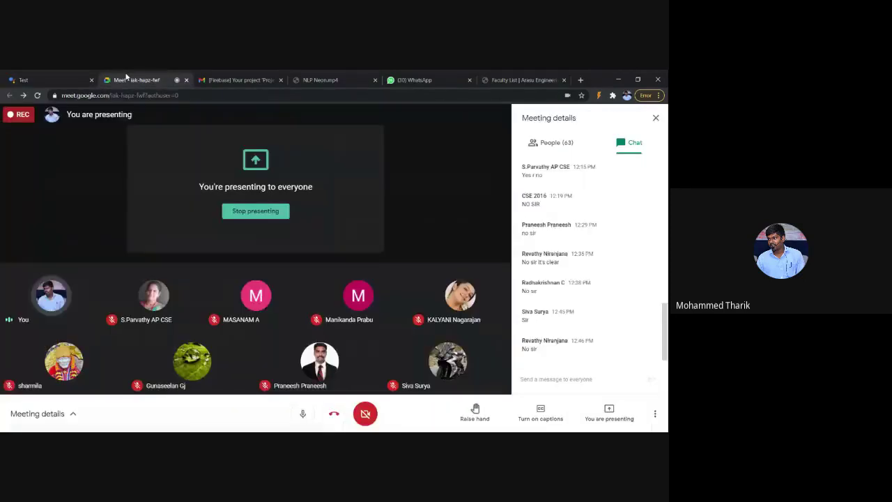